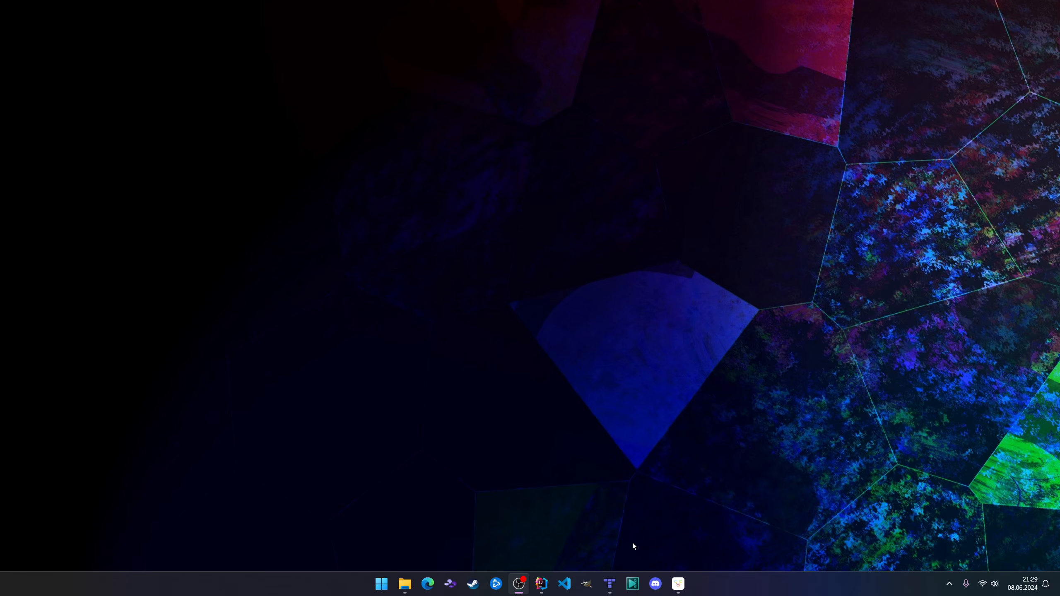
Switch to Tiled and create a fixed-size orthogonal map of 30 x 20 tiles with 16 x 16 px tiles.
left_click(611, 584)
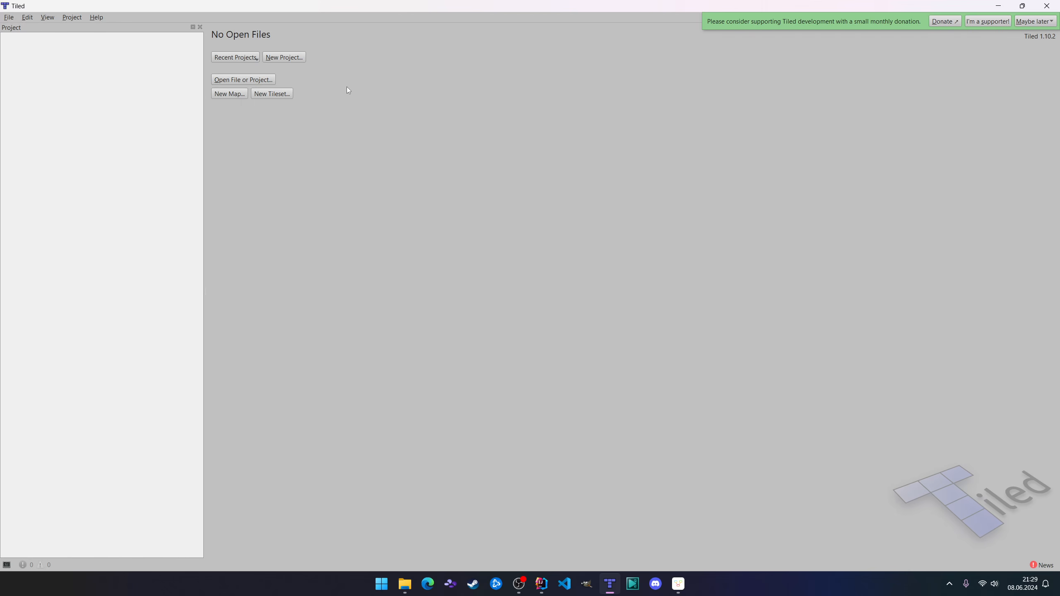
left_click(231, 95)
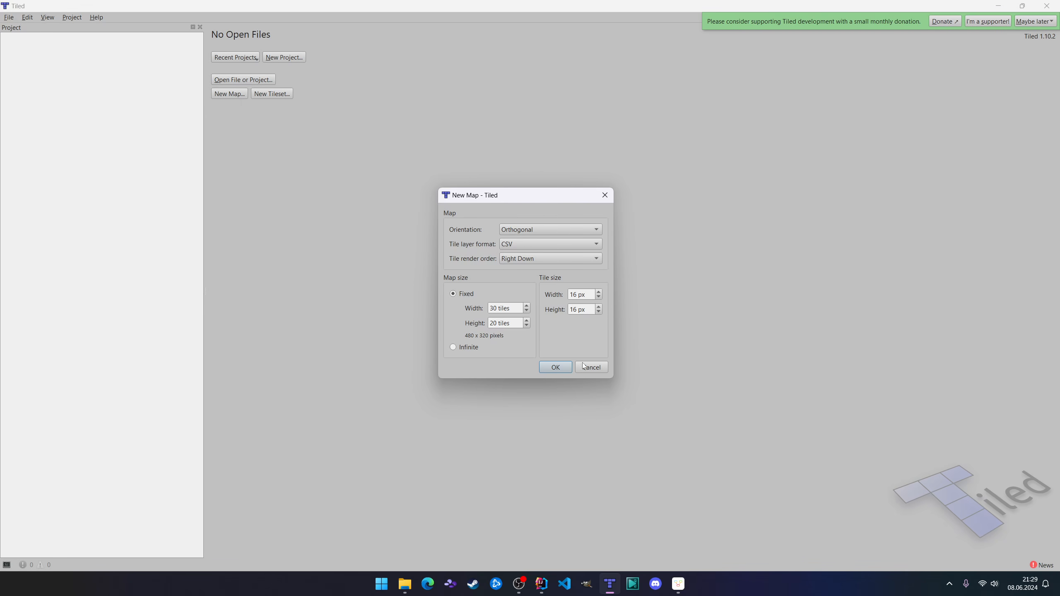
left_click(562, 367)
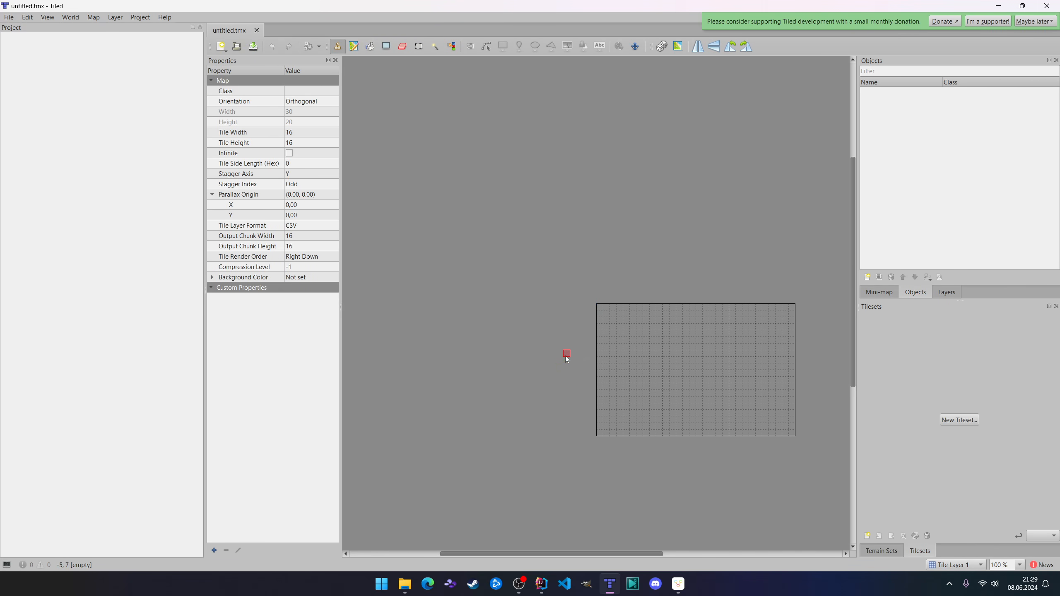
scroll(699, 375, "down", 1, "ctrl")
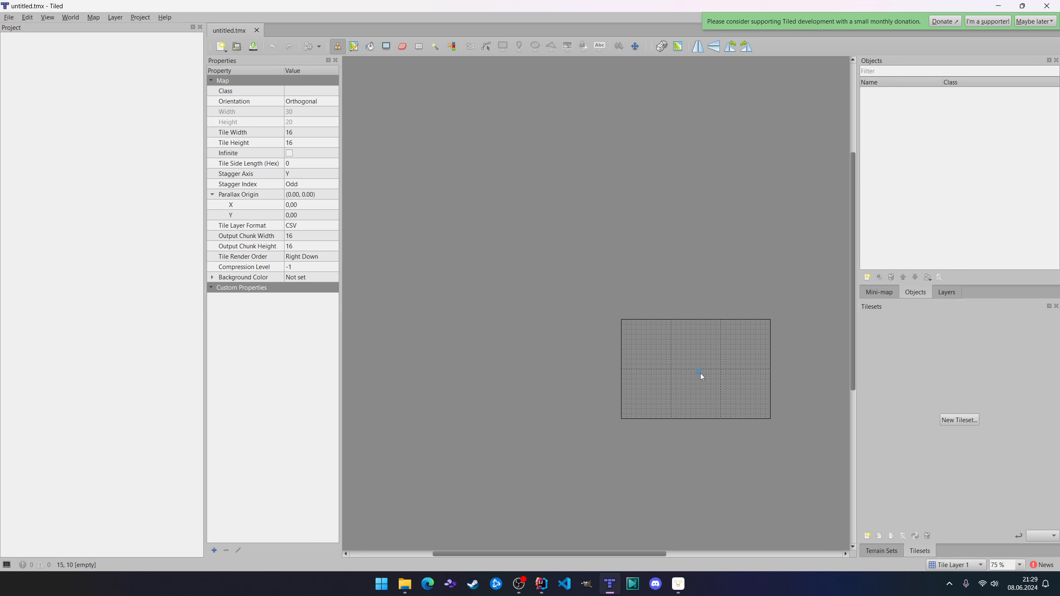
scroll(701, 374, "up", 3)
scroll(701, 373, "down", 3)
scroll(714, 409, "up", 4, "ctrl")
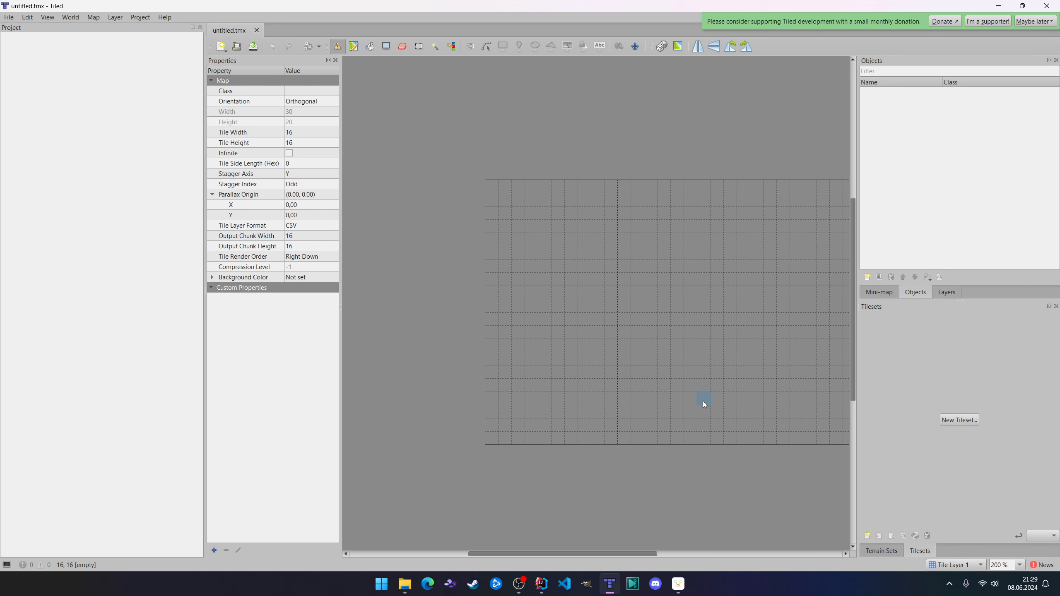
scroll(699, 353, "down", 1, "ctrl")
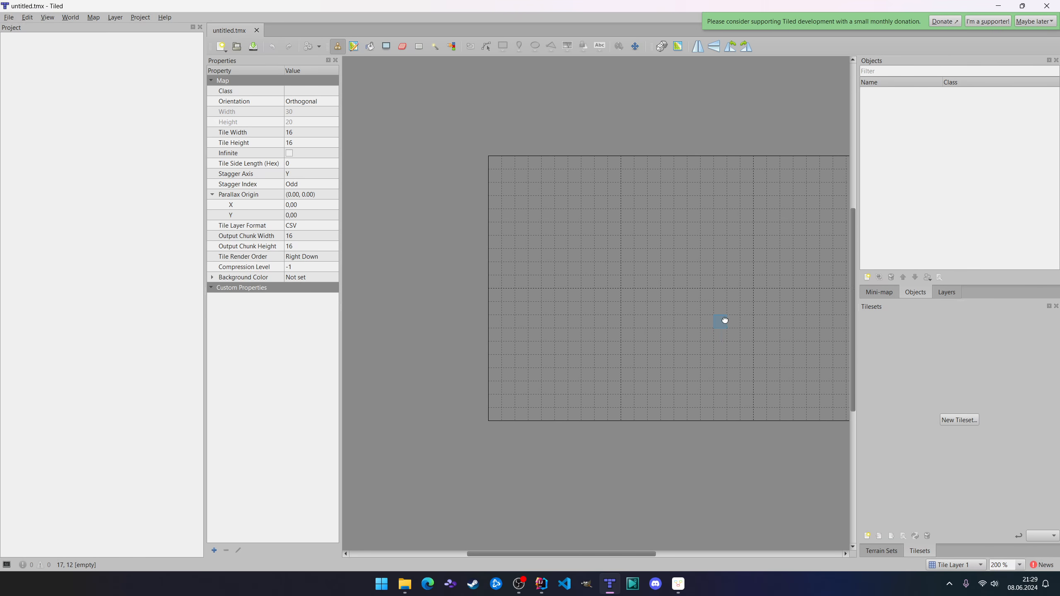
middle_click_drag(722, 319, 613, 348)
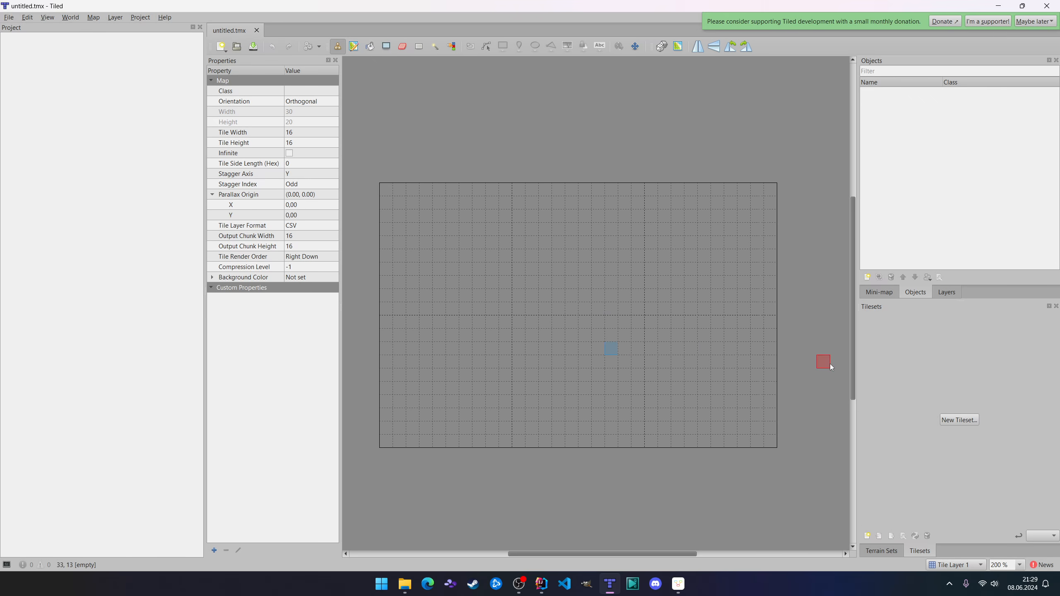
Add a tileset from the TilesetFloor image, embedded in the map, with 16 x 16 px tiles.
left_click(967, 421)
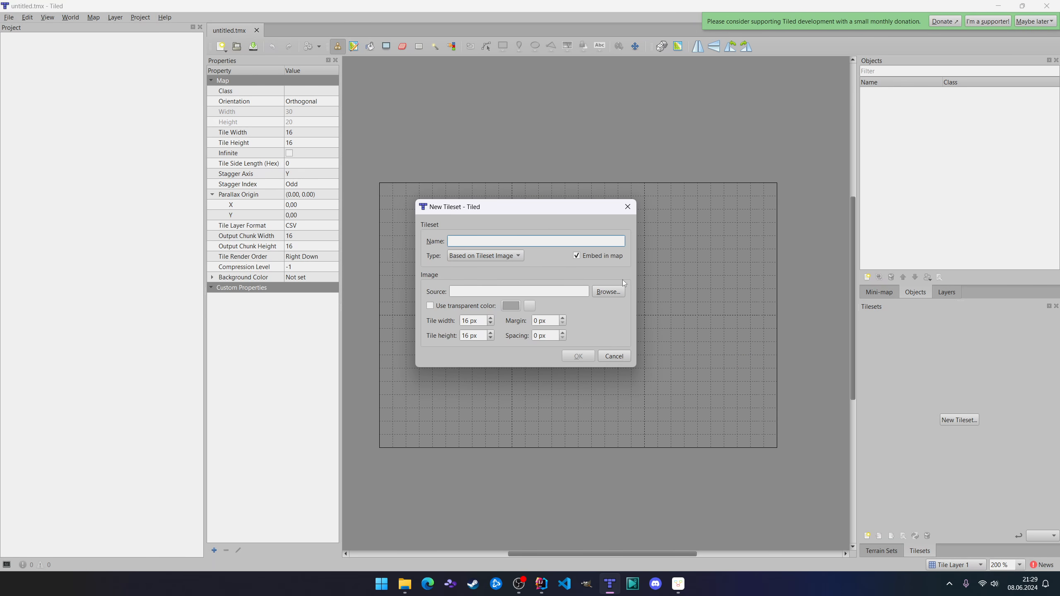
left_click(610, 291)
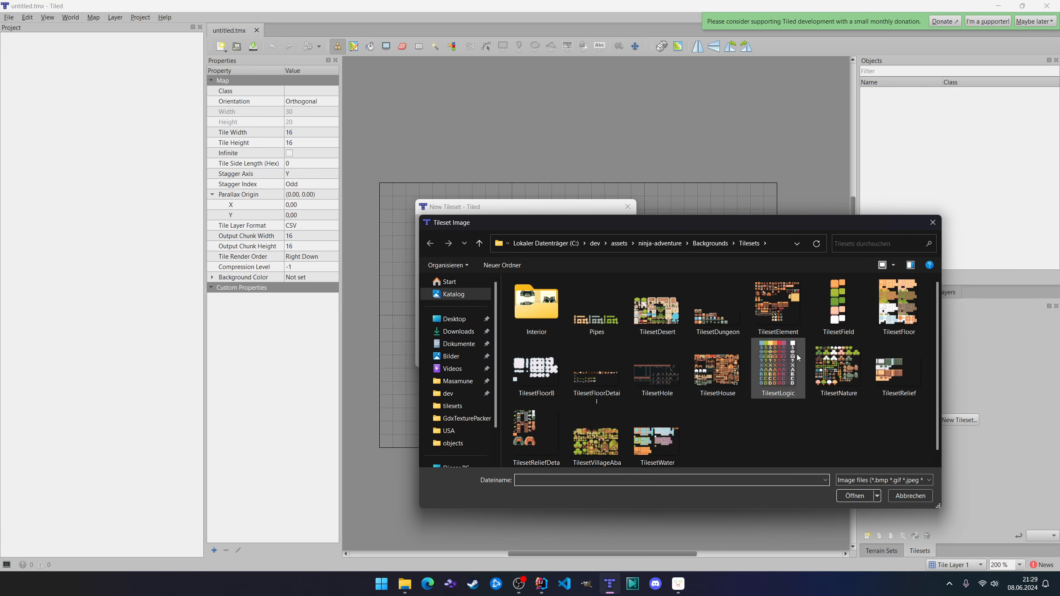
left_click(898, 305)
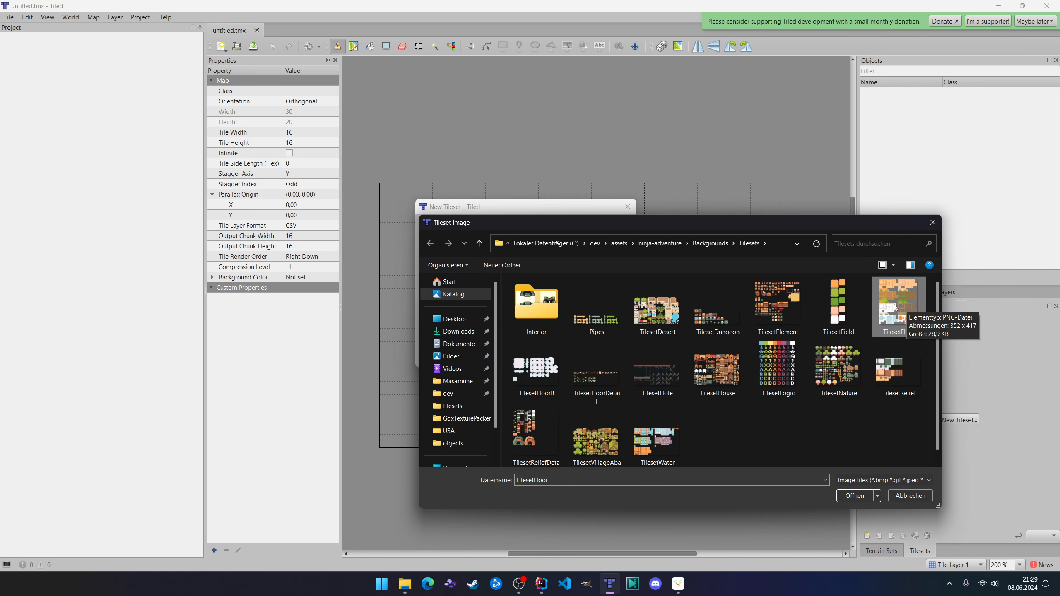
left_click(855, 496)
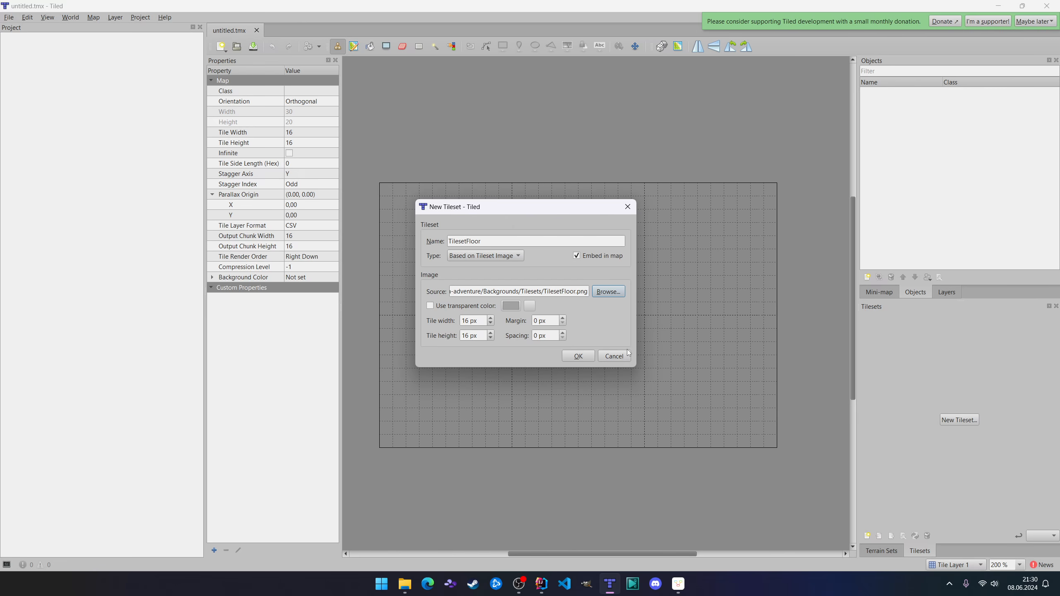
left_click(579, 357)
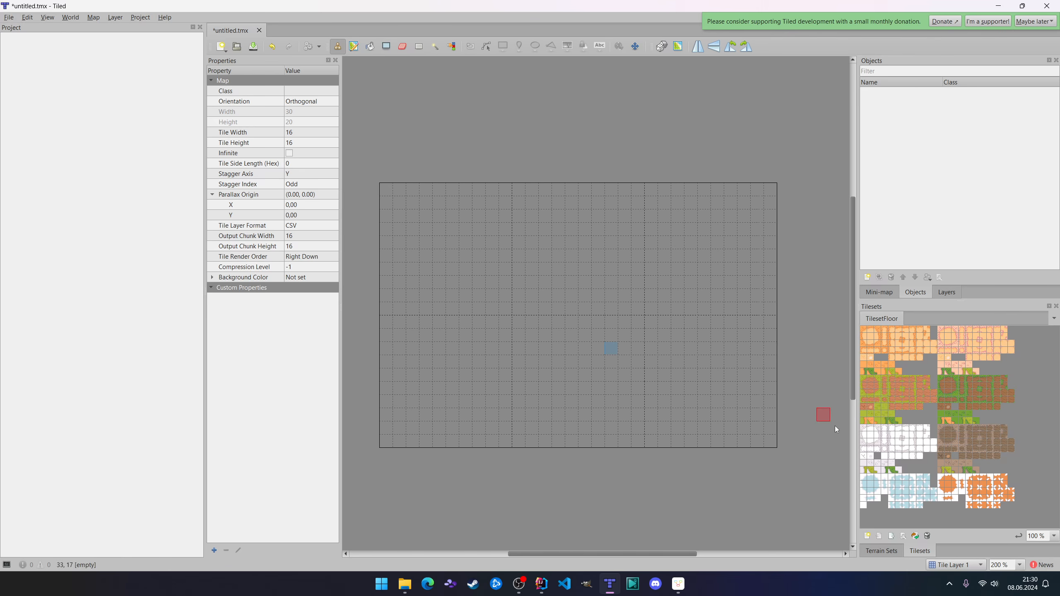
scroll(677, 368, "up", 1, "ctrl")
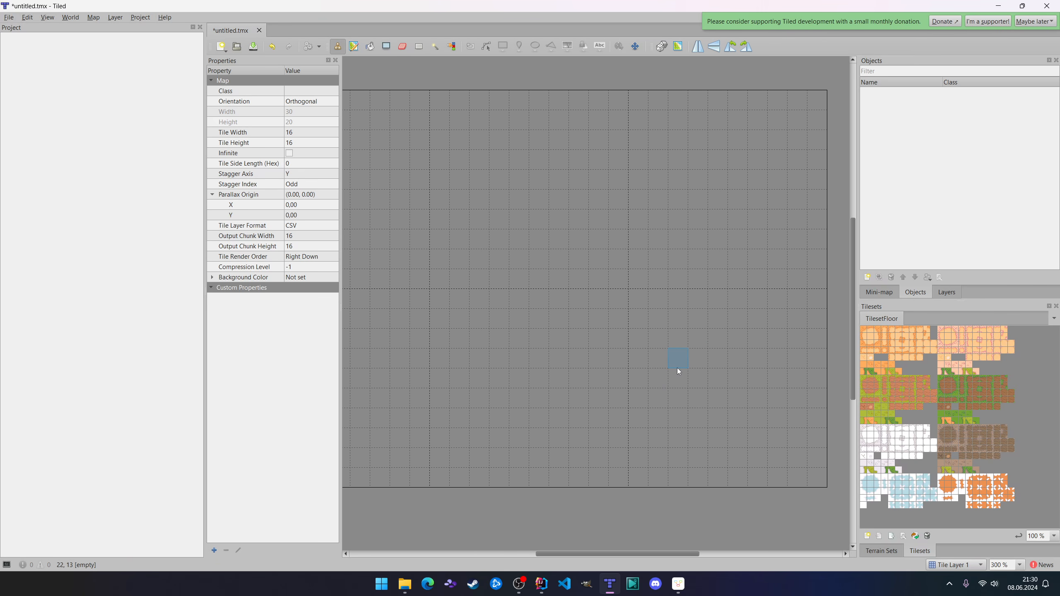
left_click(886, 550)
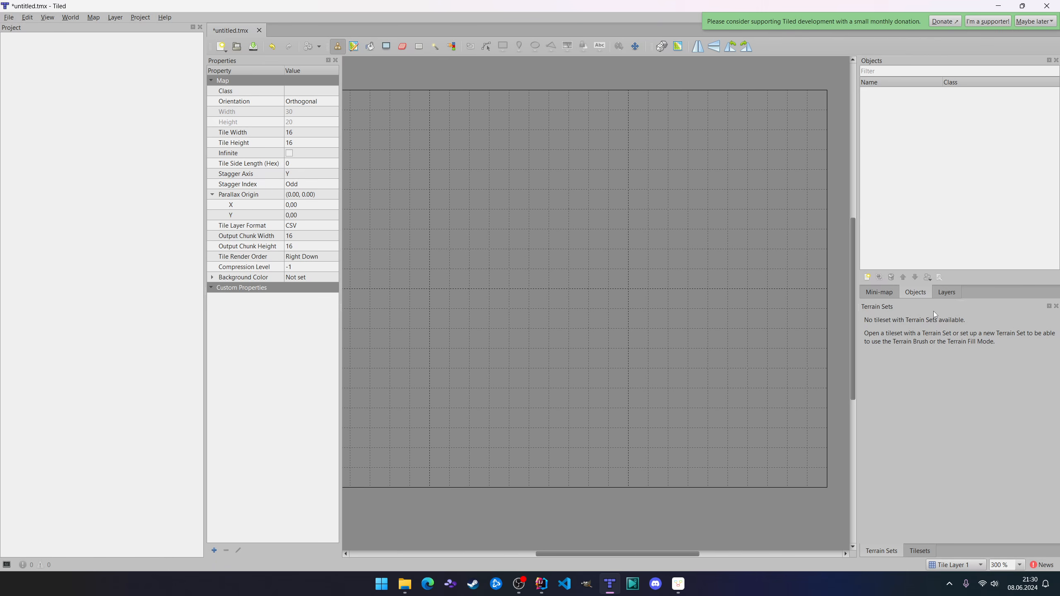
left_click(946, 292)
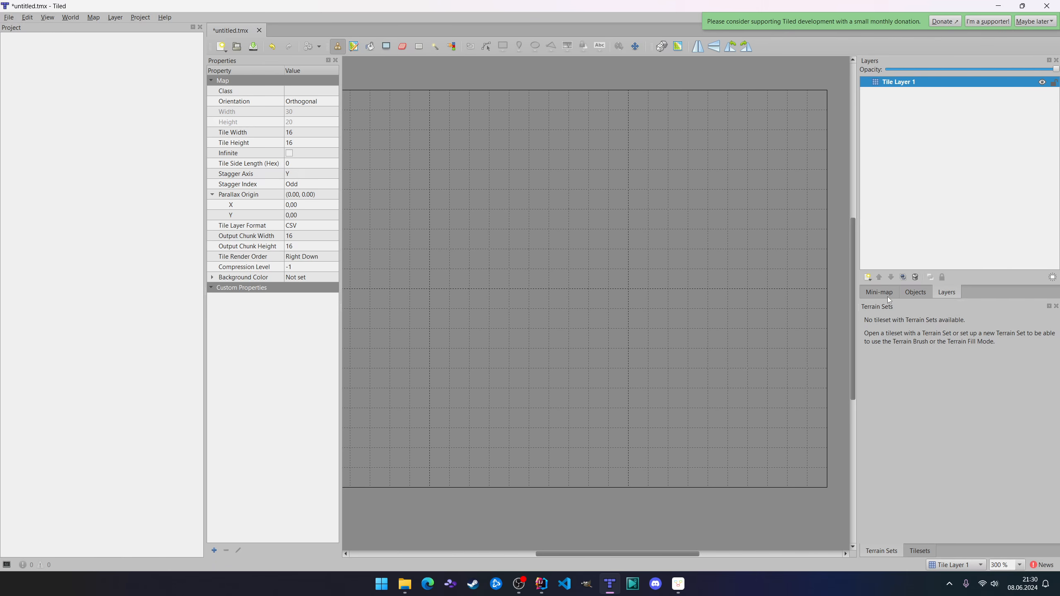
left_click(885, 294)
left_click(951, 292)
left_click(920, 550)
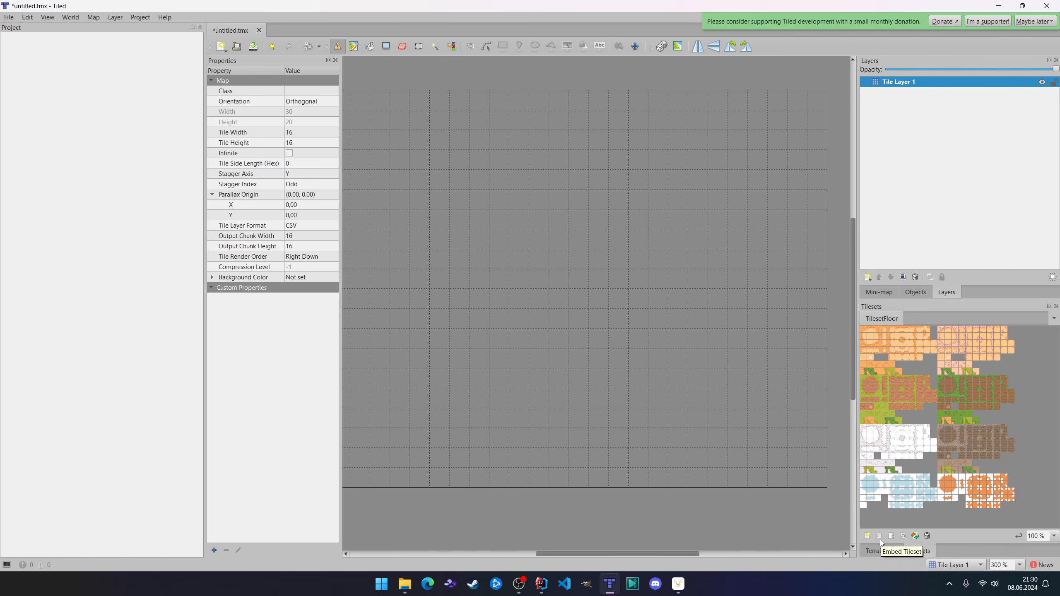
Open the TilesetFloor tileset for editing and display its terrain sets.
left_click(904, 537)
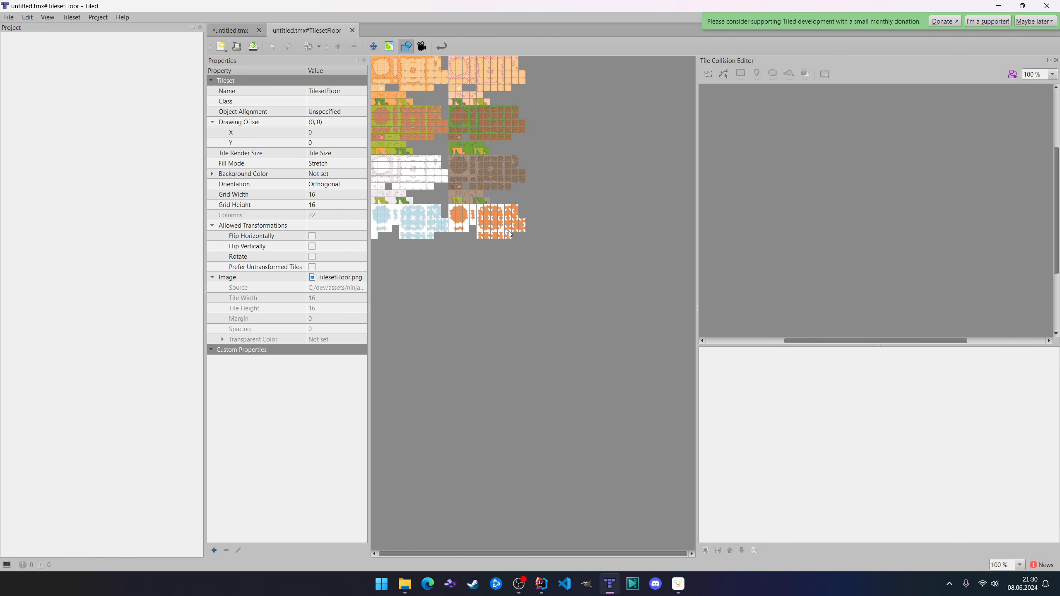
scroll(507, 231, "up", 5, "ctrl")
middle_click_drag(493, 293, 601, 287)
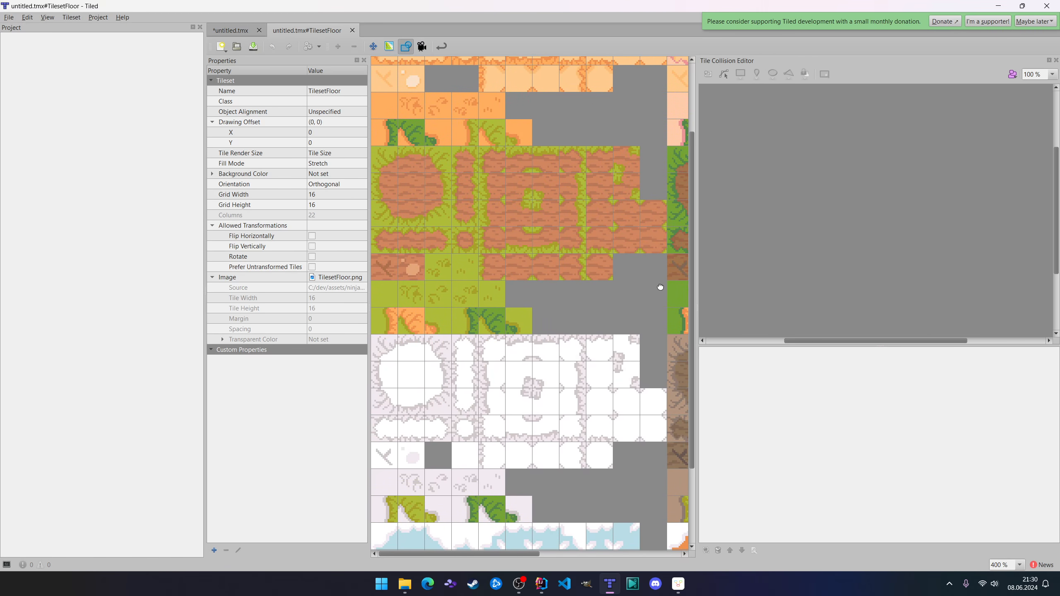
left_click(389, 46)
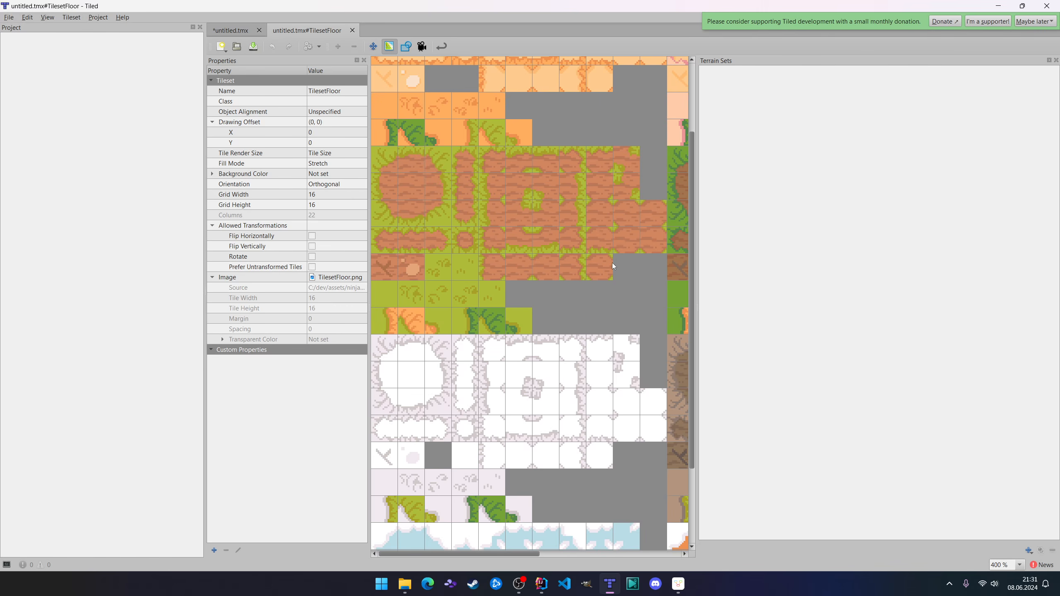
Create a new corner terrain set named dirt_gras.
left_click(1028, 551)
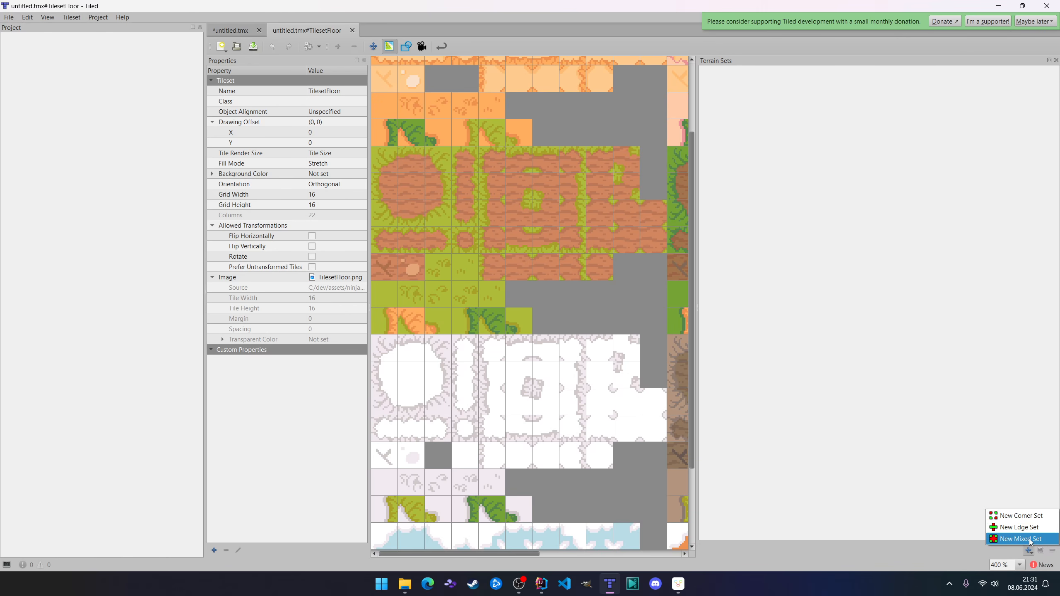
left_click(1020, 516)
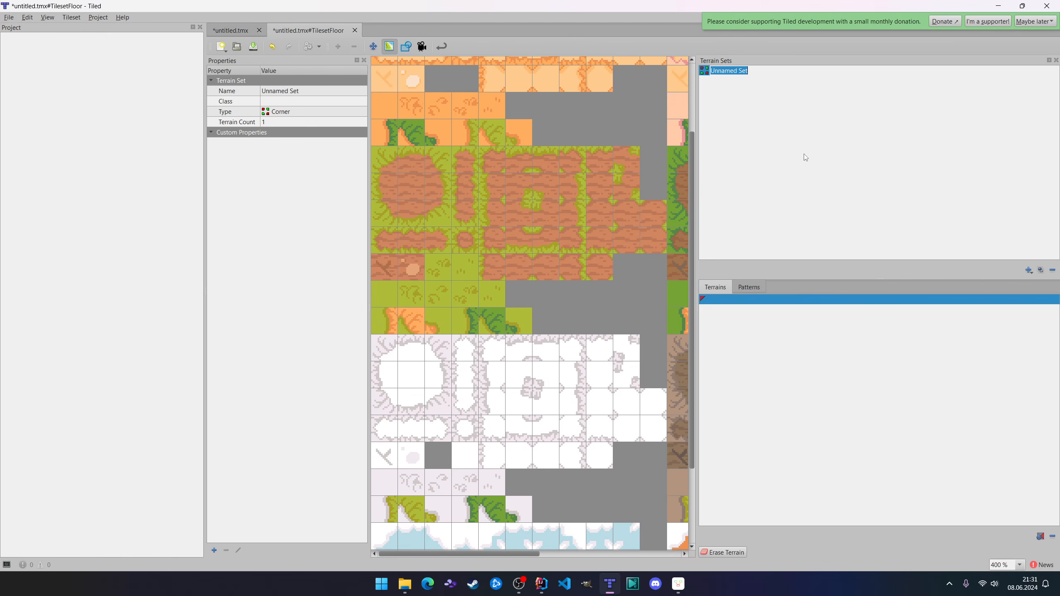
type("dirt_gras")
key("Return")
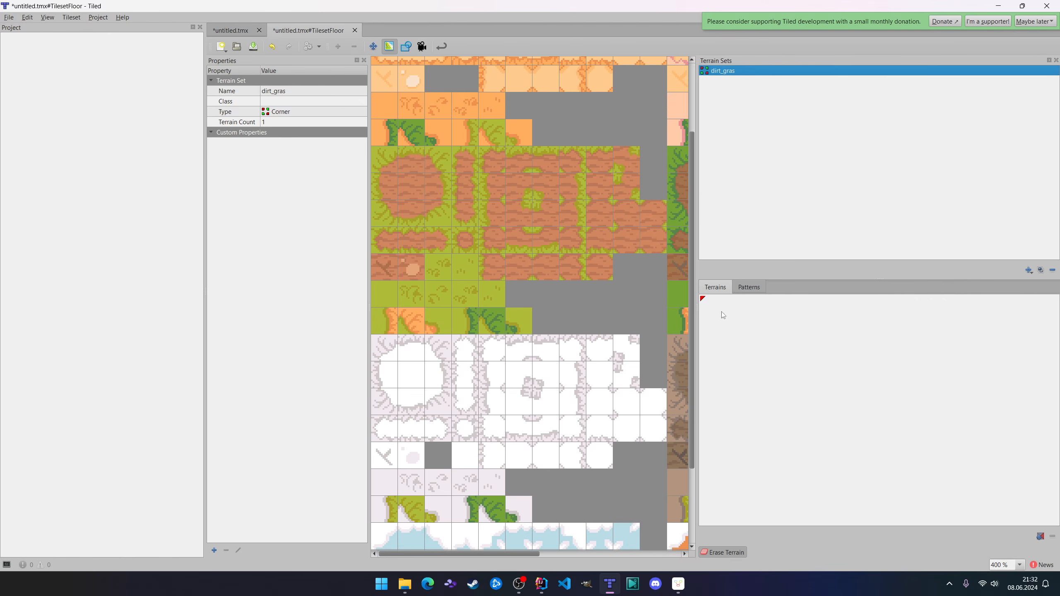
Add a second terrain named gras to the dirt_gras set and name the first terrain dirt.
left_click(717, 301)
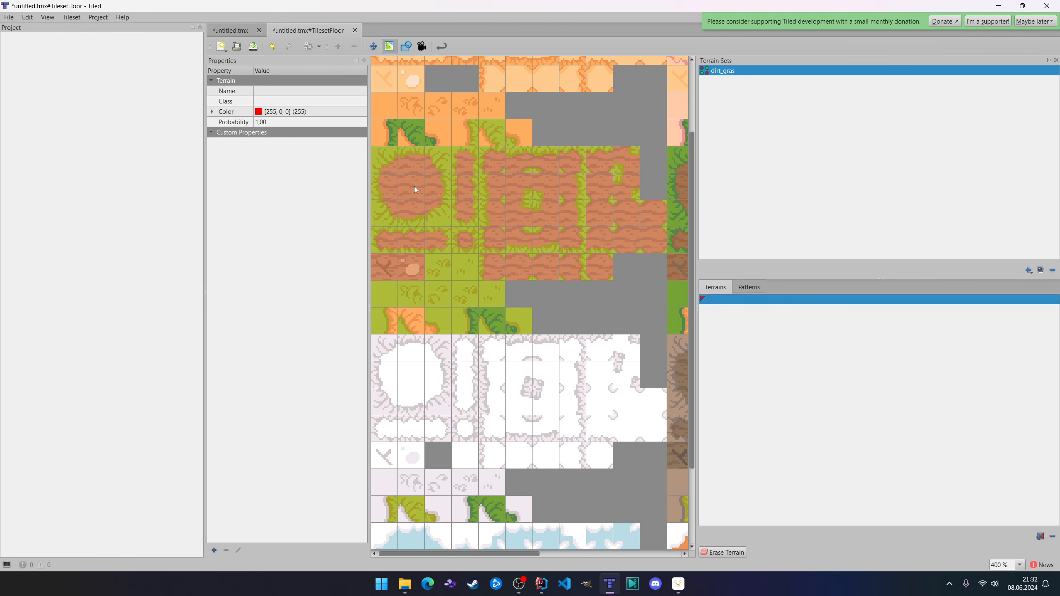
left_click(1036, 536)
type("gr")
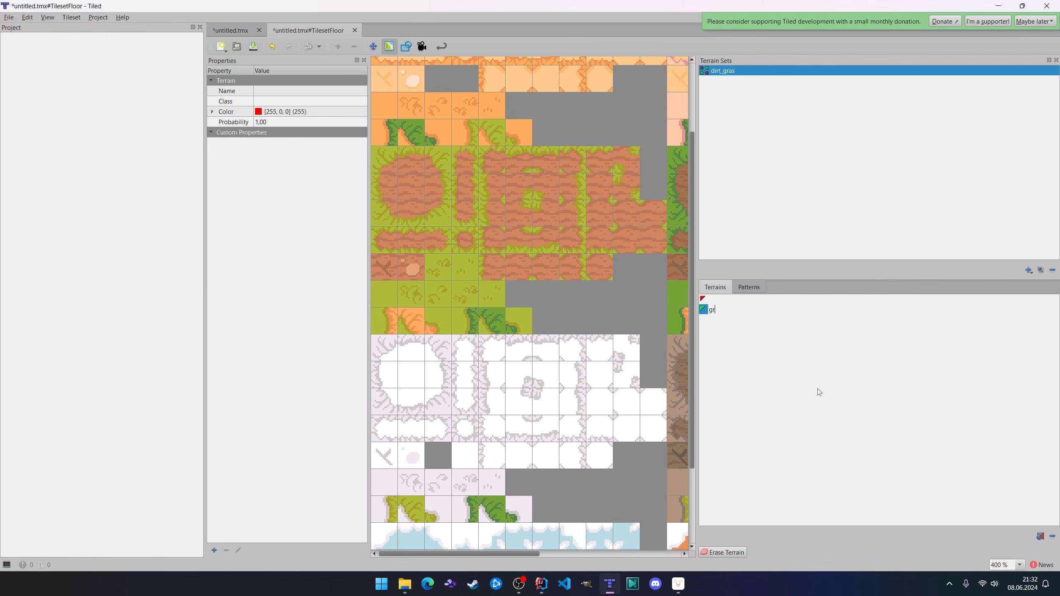
type("as")
double_click(719, 299)
type("dirt")
key("Return")
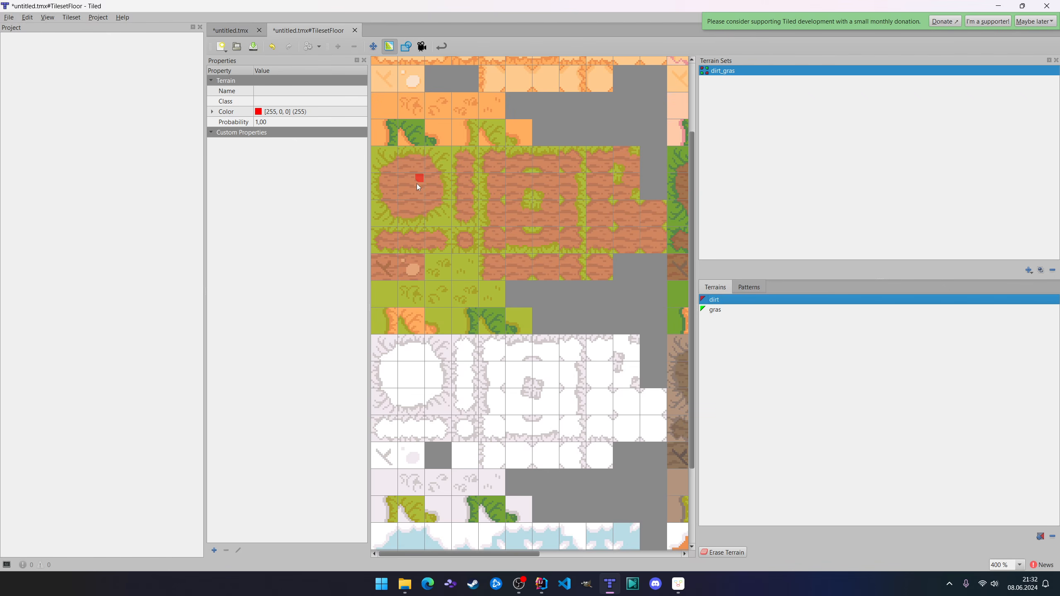
Try marking the centre of the round dirt patch and spots of the neighbouring block as dirt, and the patch's outer border as gras.
left_click(419, 199)
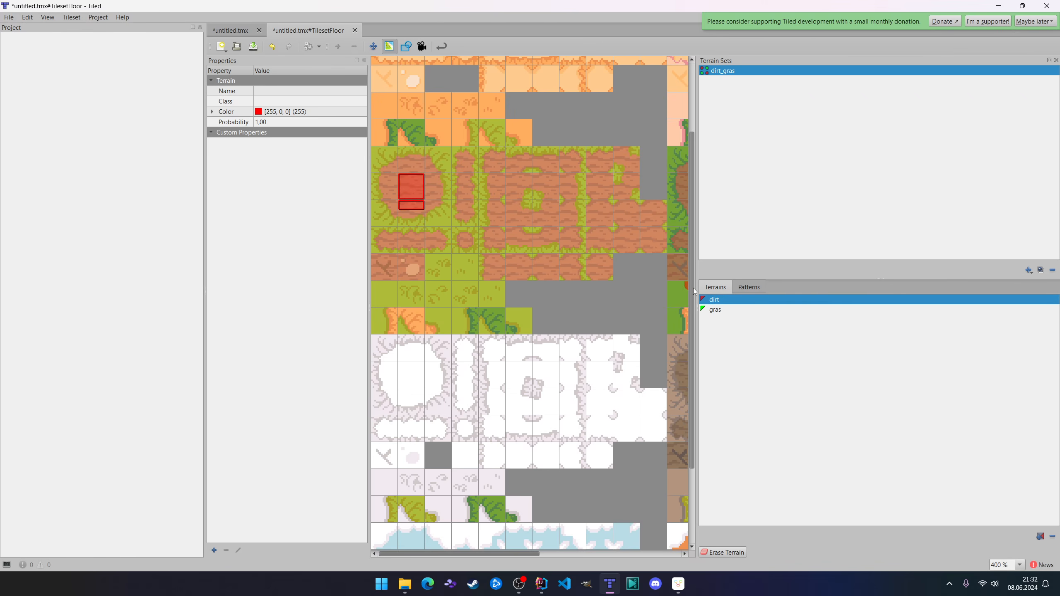
left_click(509, 178)
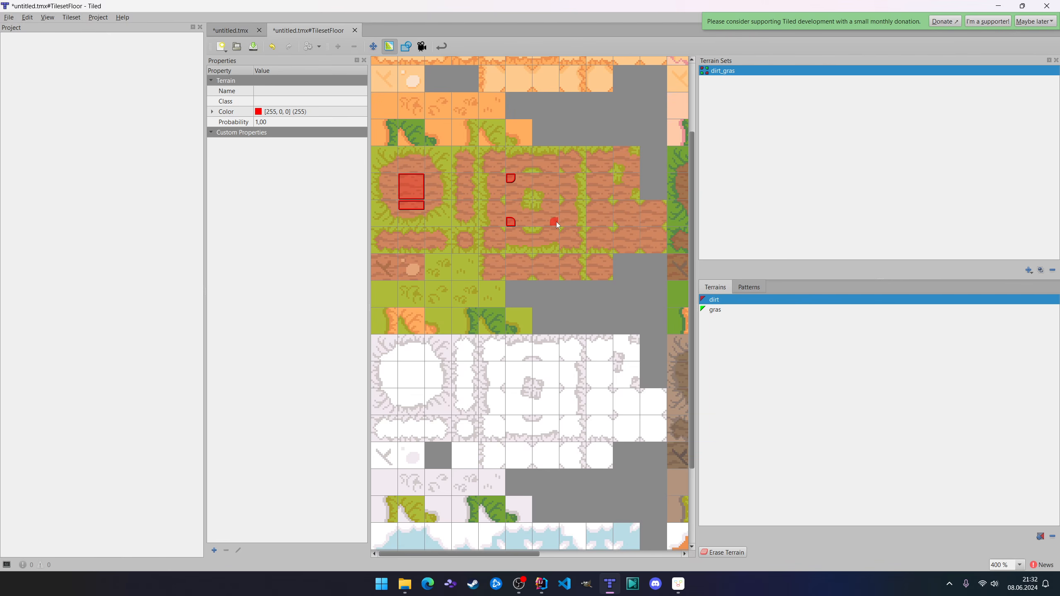
left_click(710, 311)
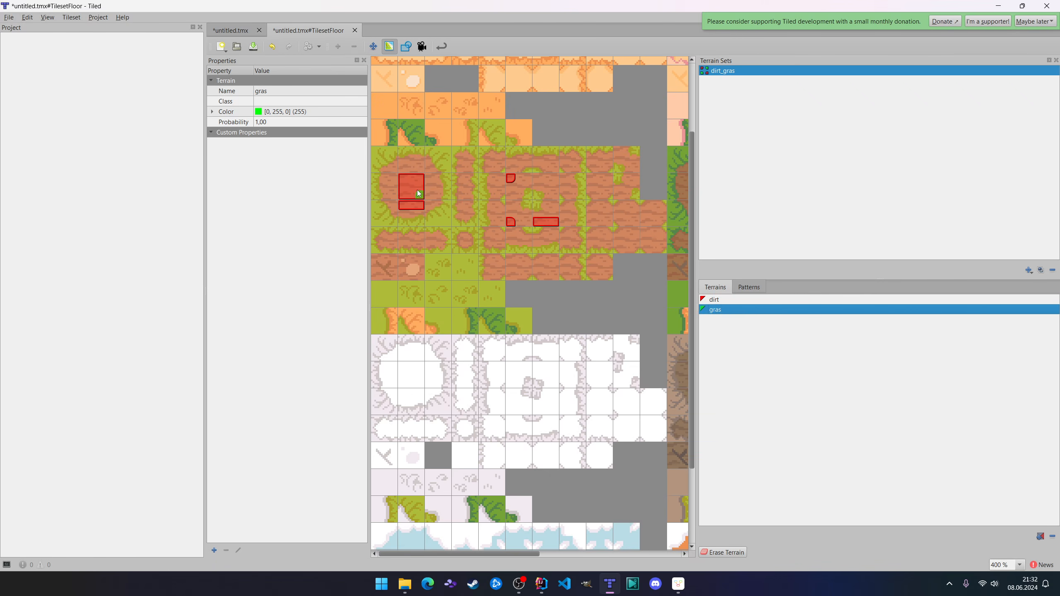
left_click(446, 180)
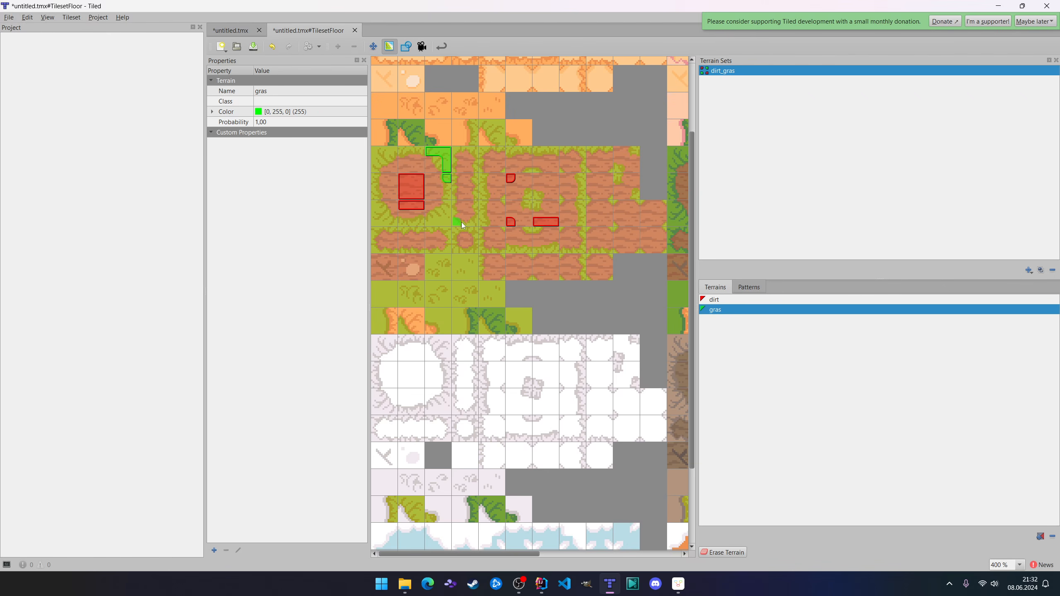
mouse_move(451, 195)
left_mouse_down()
mouse_move(440, 222)
mouse_move(380, 225)
mouse_move(377, 153)
mouse_move(408, 150)
left_mouse_up()
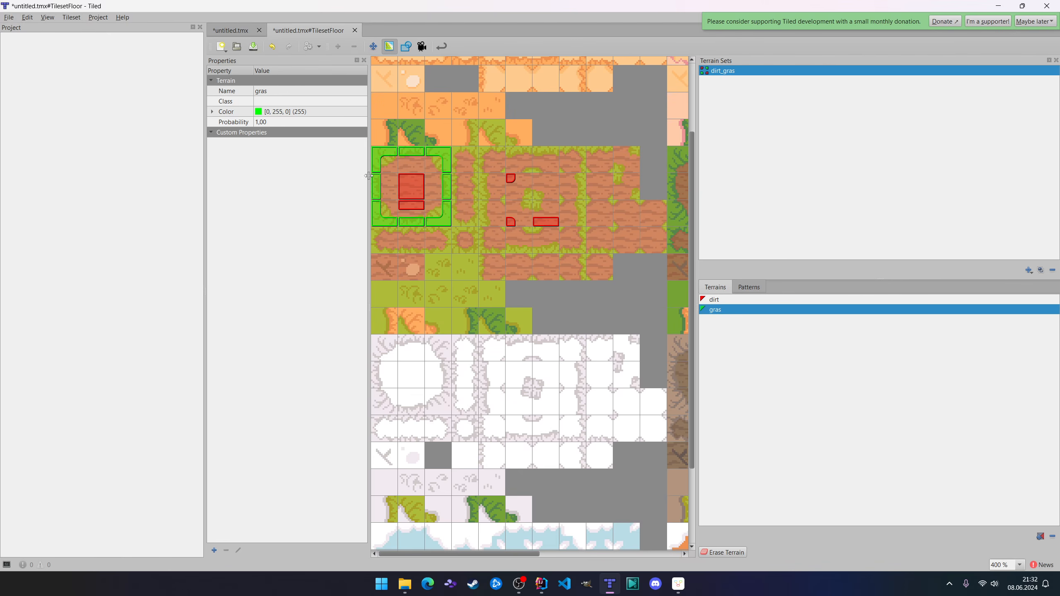
Try marking the remaining inner corners of the round patch and more corners around the neighbouring block's grass tuft as dirt.
left_click(743, 299)
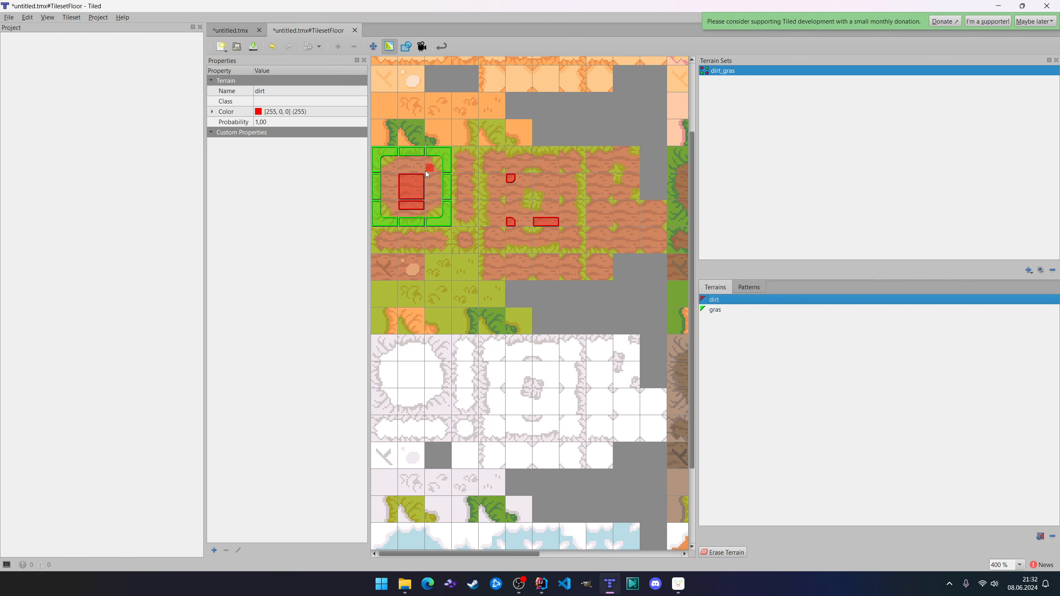
mouse_move(399, 179)
left_mouse_down()
mouse_move(394, 197)
mouse_move(411, 207)
mouse_move(427, 192)
mouse_move(402, 176)
left_mouse_up()
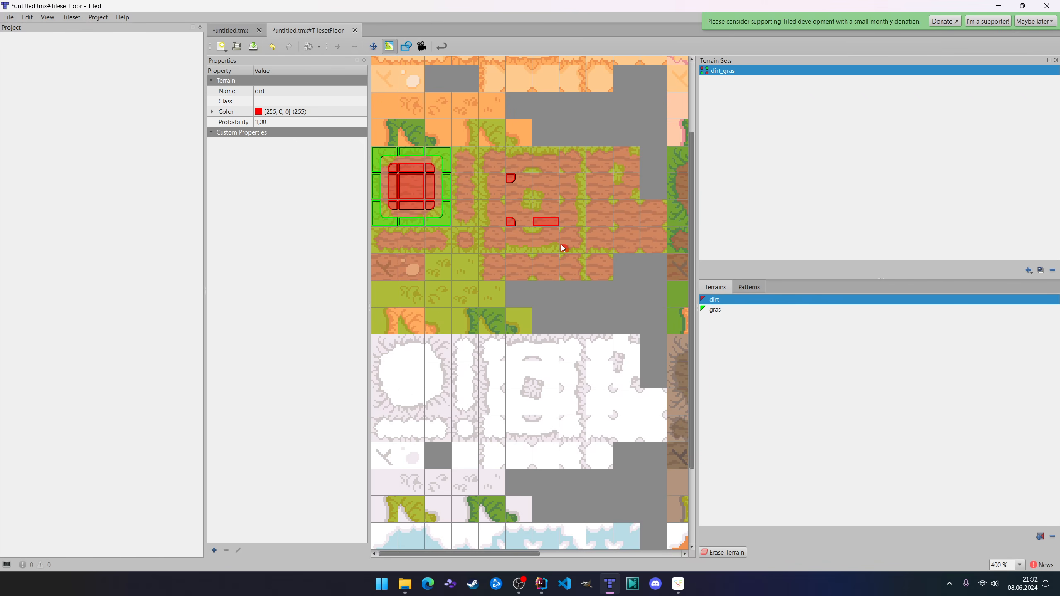
left_click(512, 203)
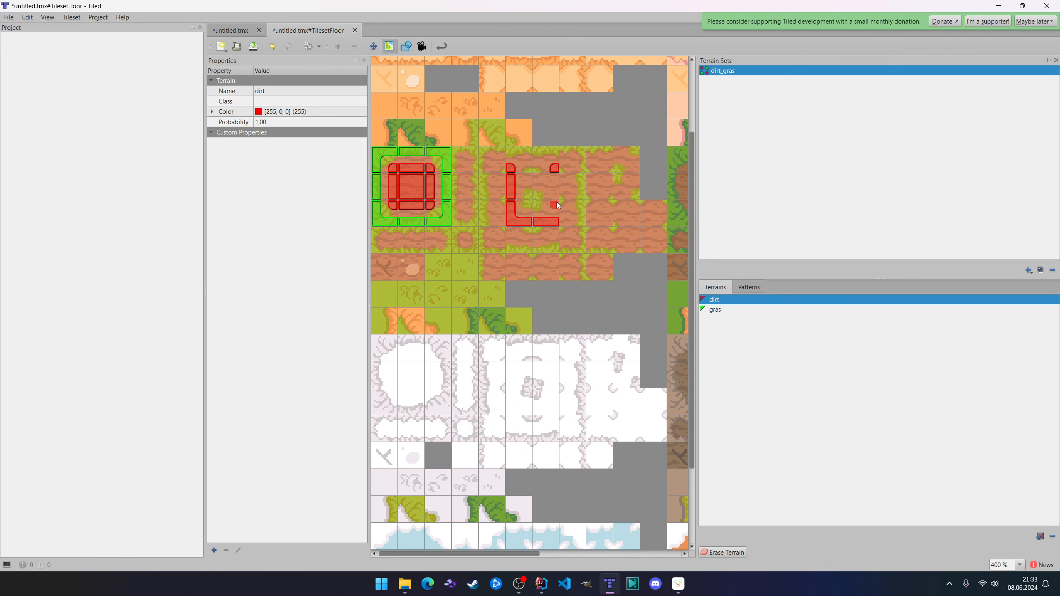
Undo all dirt and gras terrain markings painted on the tileset.
key("ctrl+z")
key("ctrl+z")
key("ctrl+z")
key("ctrl+z")
key("ctrl+z")
key("ctrl+z")
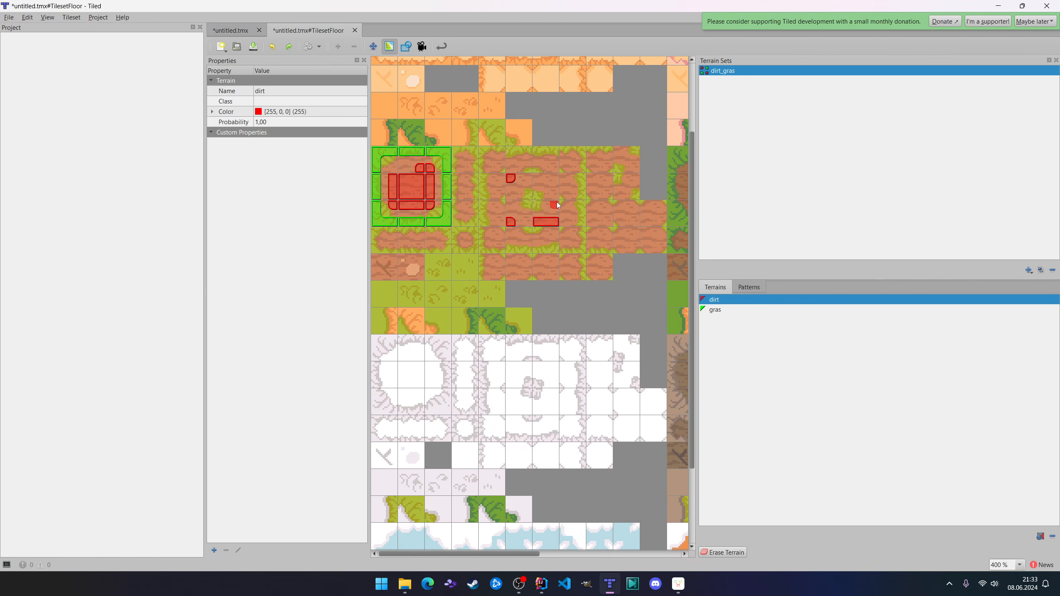
key("ctrl+z")
key("ctrl+z")
key("ctrl+z")
key("ctrl+z")
key("ctrl+z")
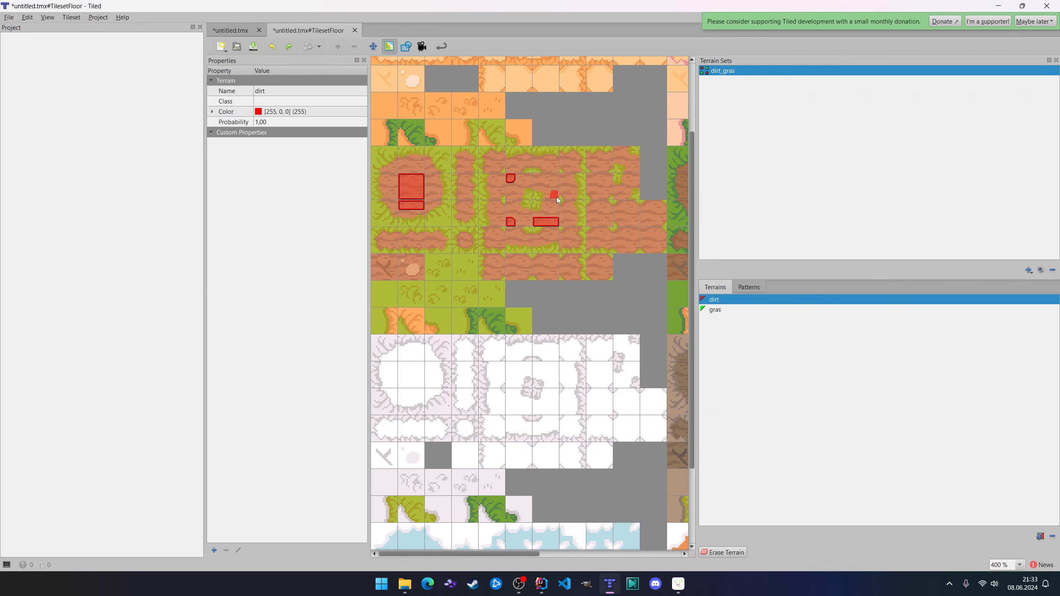
key("ctrl+z")
key("ctrl+z")
key("ctrl+z")
key("ctrl+z")
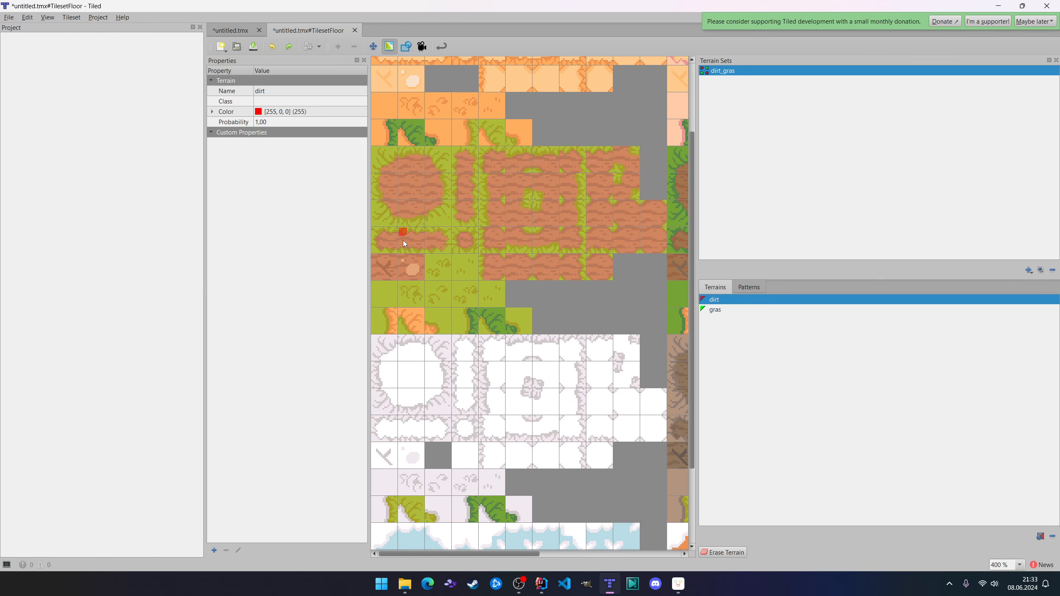
Try out a third terrain named water in the dirt_gras set, check the available patterns, and remove it again.
left_click(750, 287)
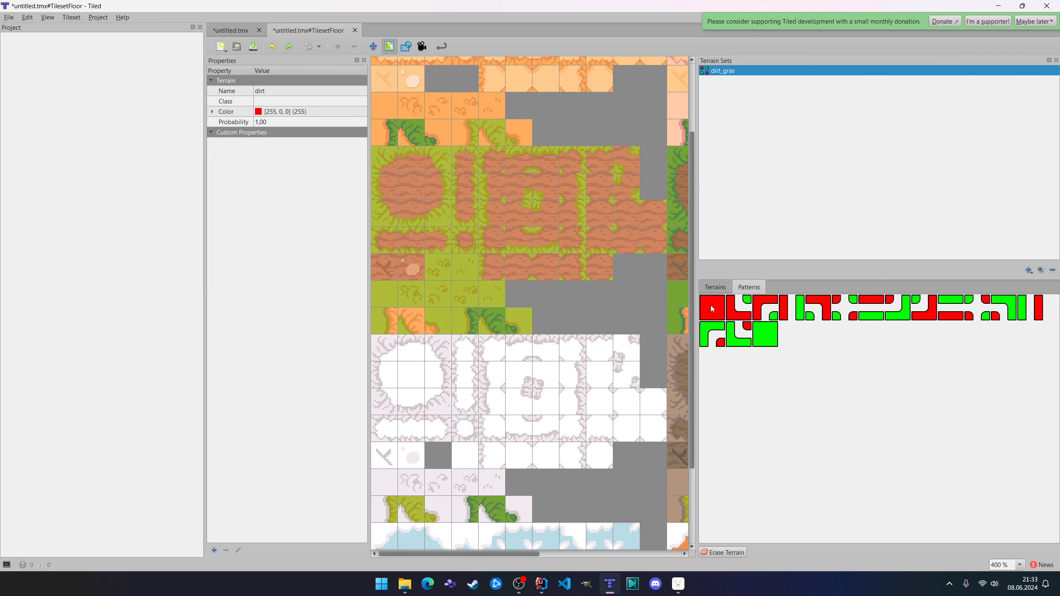
left_click(716, 288)
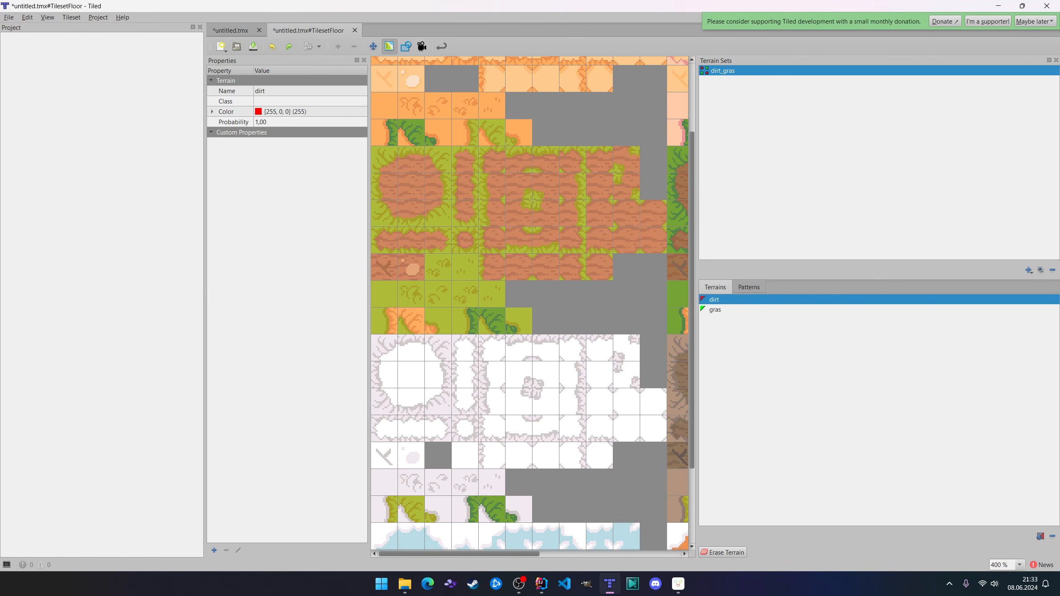
left_click(1041, 536)
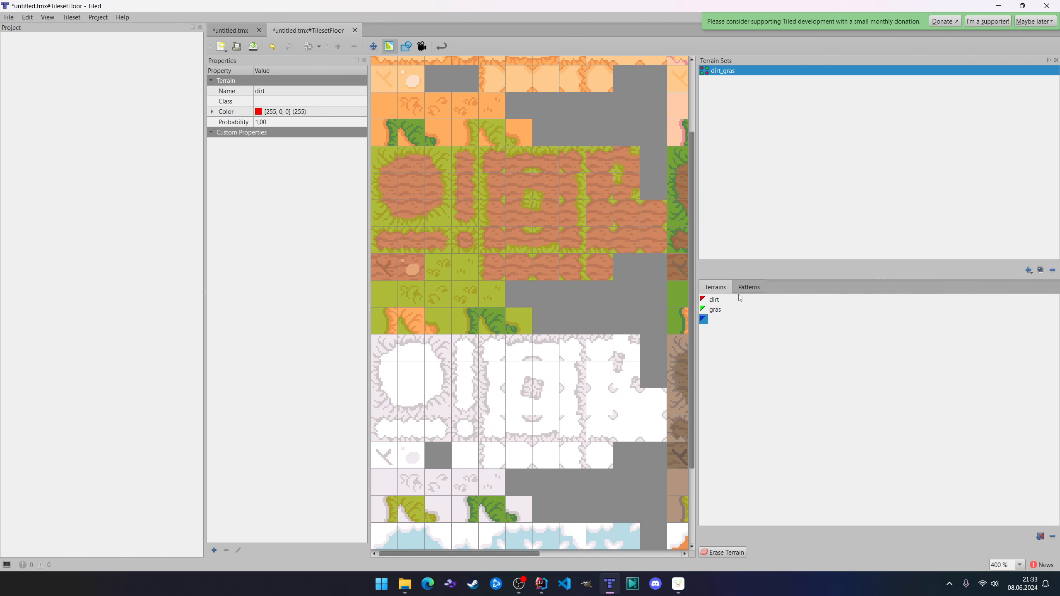
type("water")
key("Return")
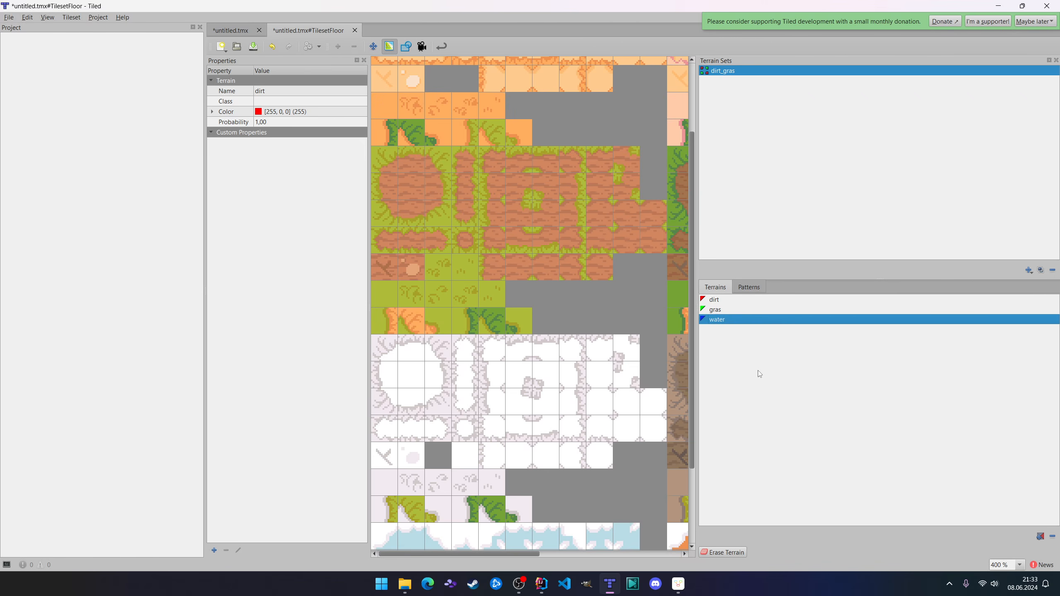
left_click(747, 287)
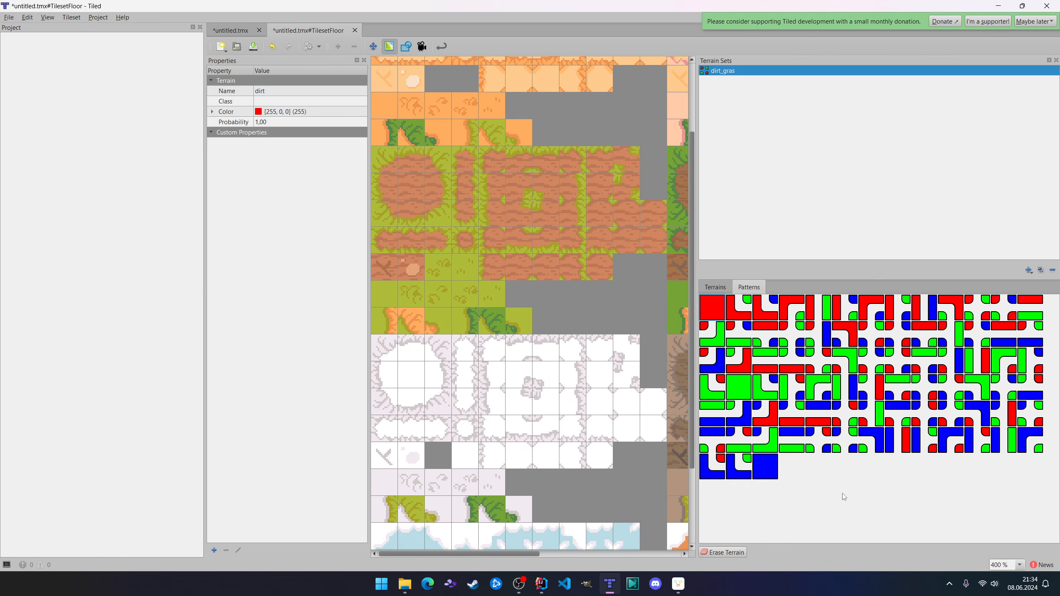
left_click(713, 288)
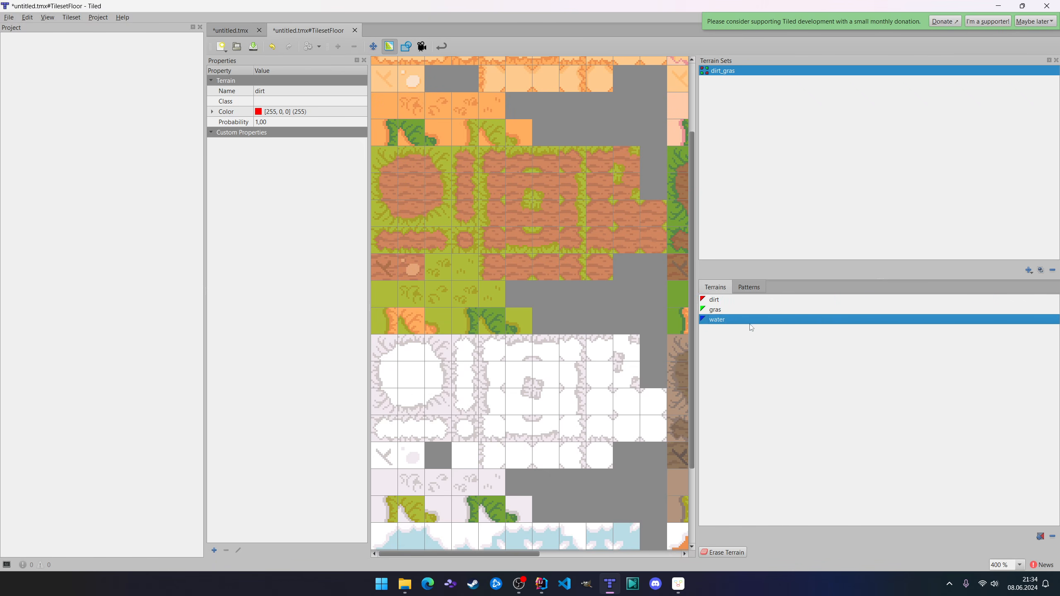
left_click(1053, 536)
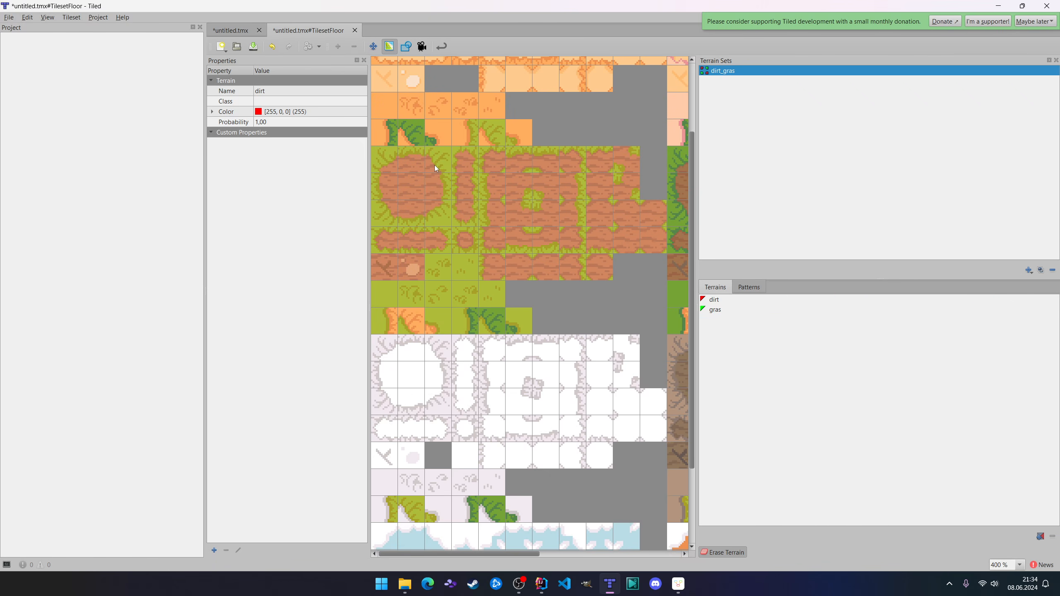
Assign the all-dirt pattern to the round dirt patch's centre tile and matching gras-corner patterns to the two left tiles around the grass tuft.
left_click(749, 288)
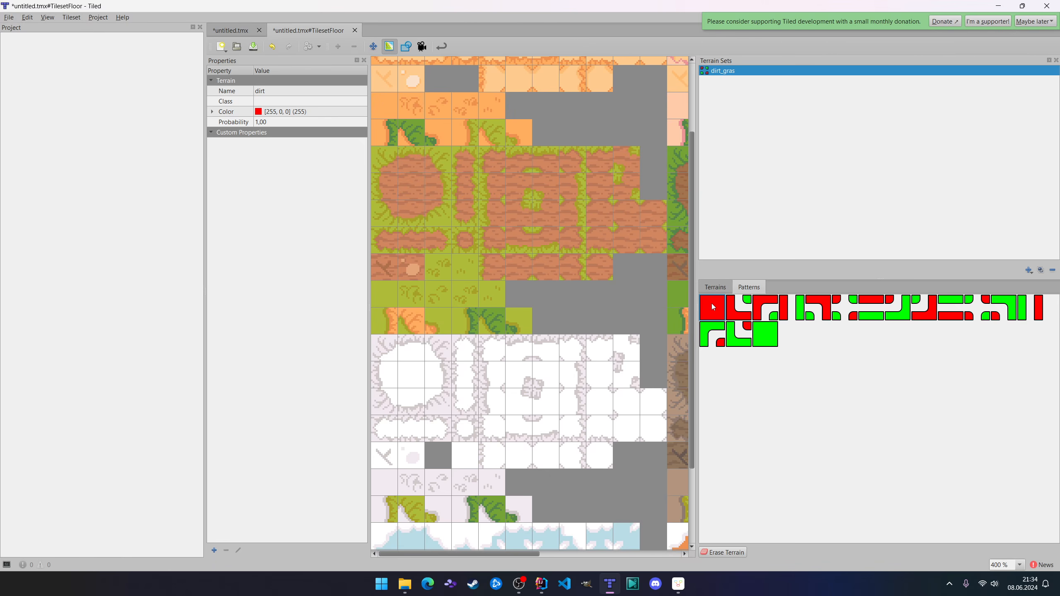
left_click(716, 288)
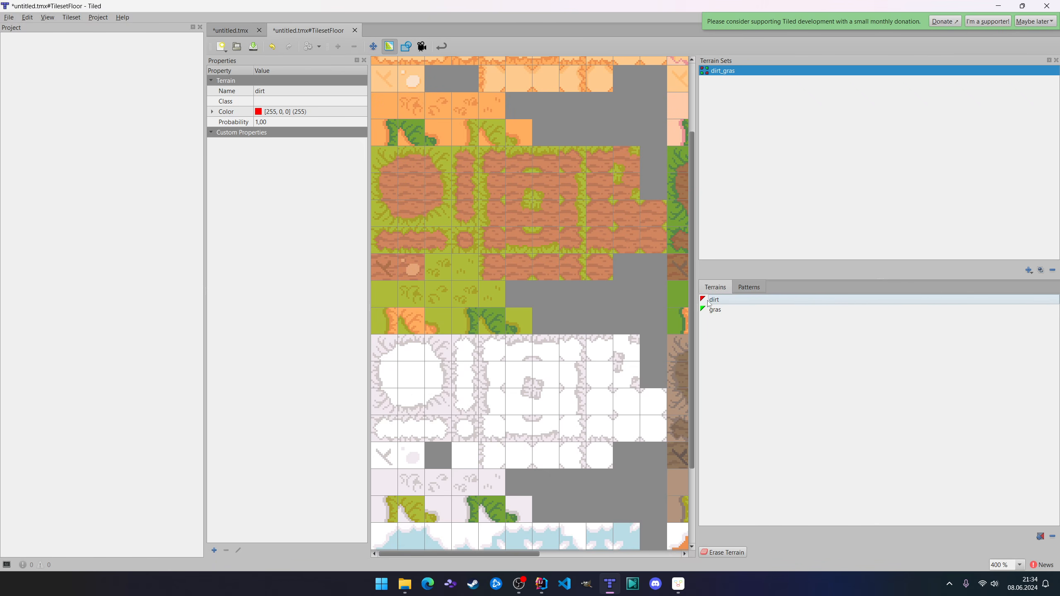
left_click(746, 288)
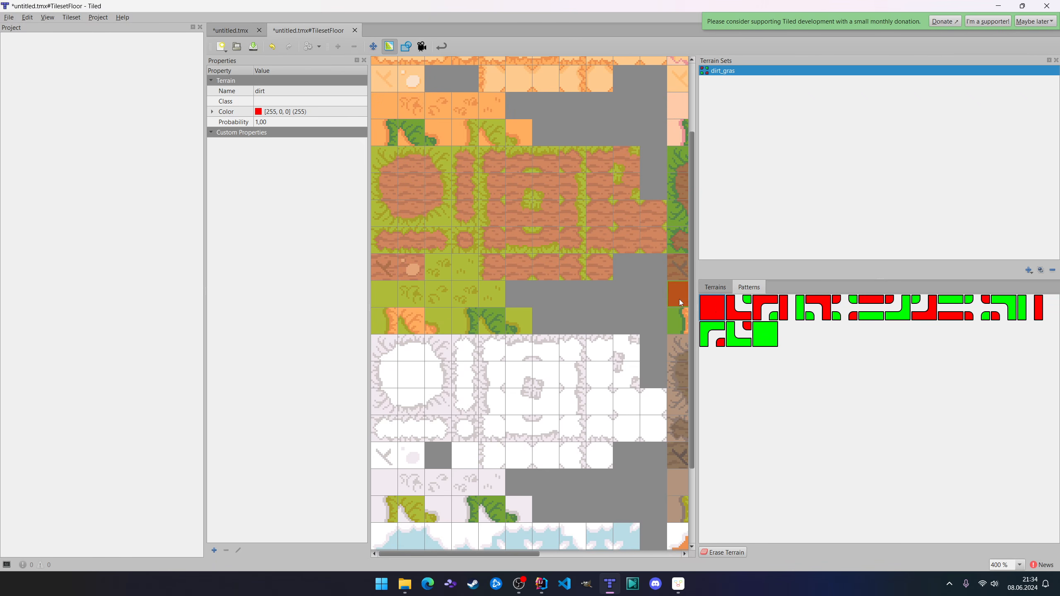
left_click(416, 187)
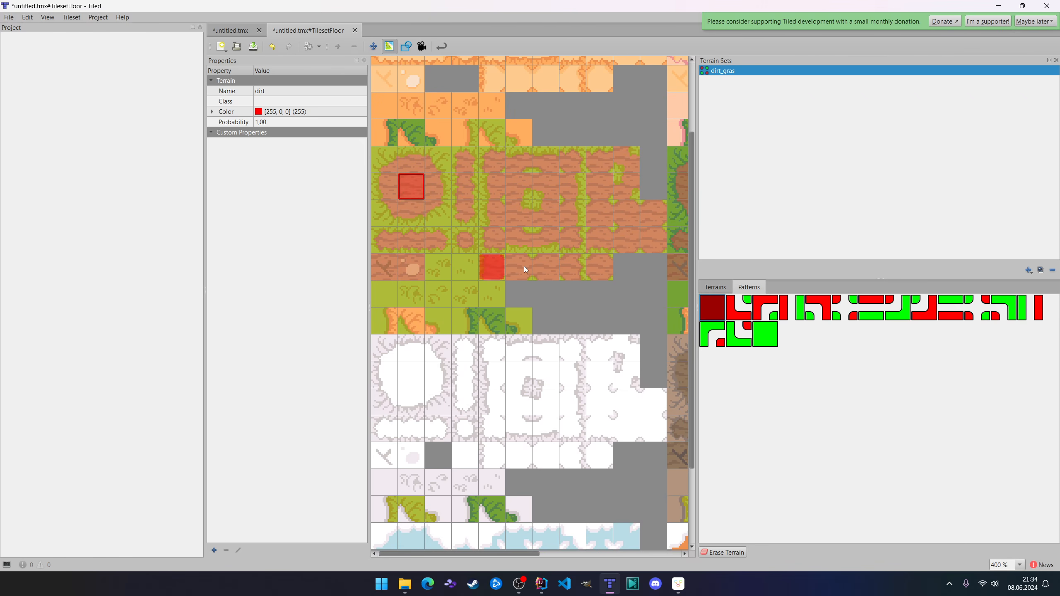
left_click(747, 311)
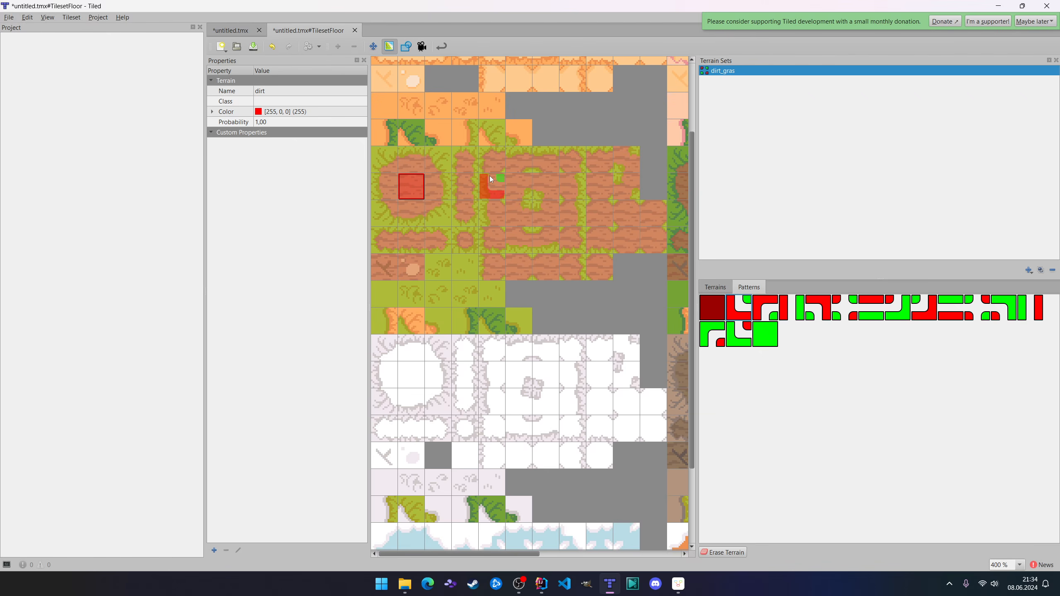
left_click(529, 209)
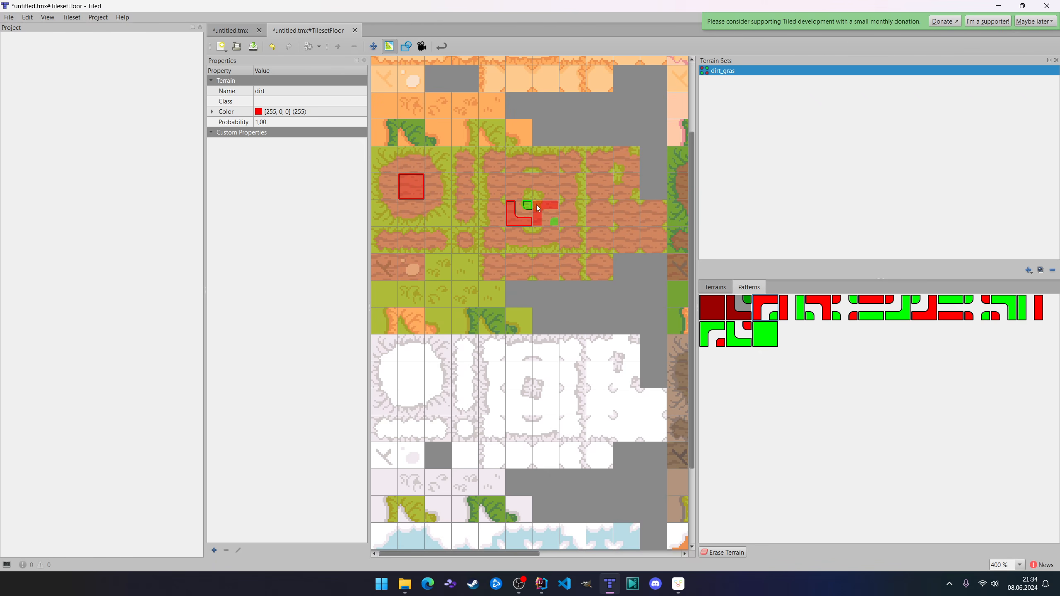
left_click(521, 191)
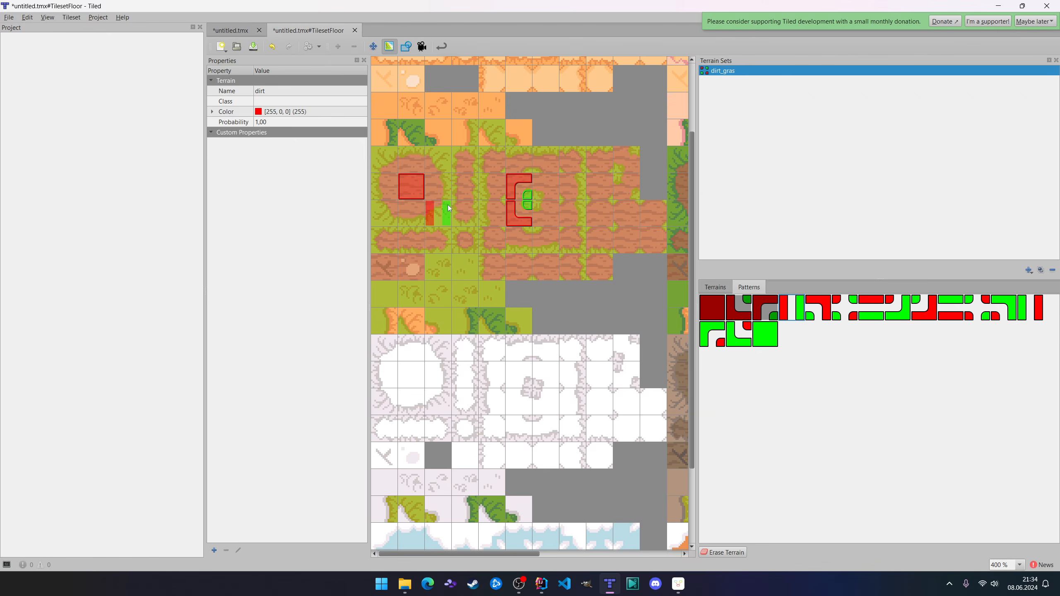
Assign the matching dirt-gras patterns to the round patch's right-edge tile, the tuft's upper-right tile and the lower diagonal tile.
left_click(438, 187)
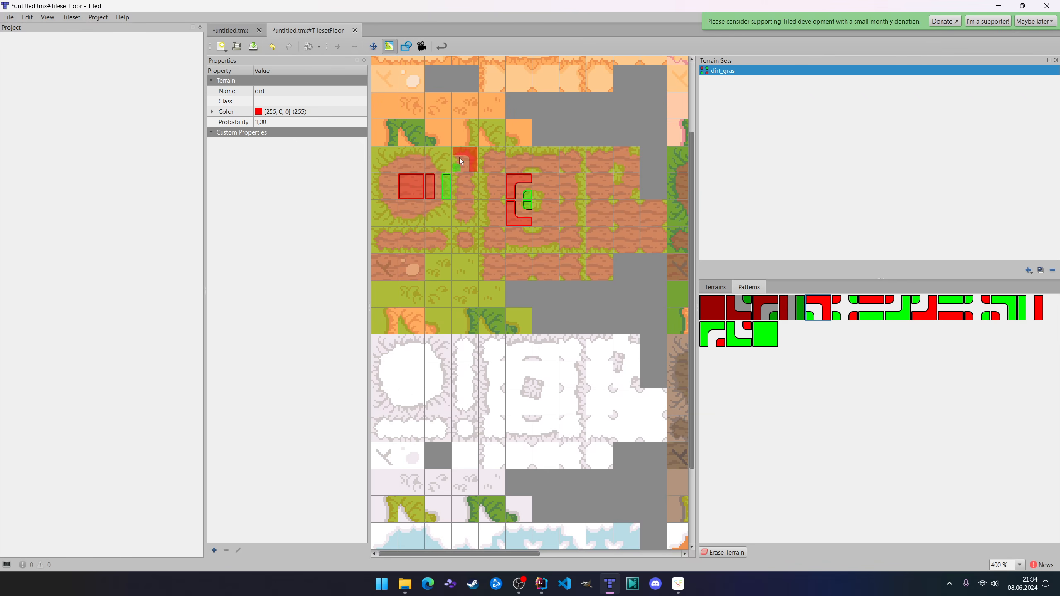
left_click(559, 195)
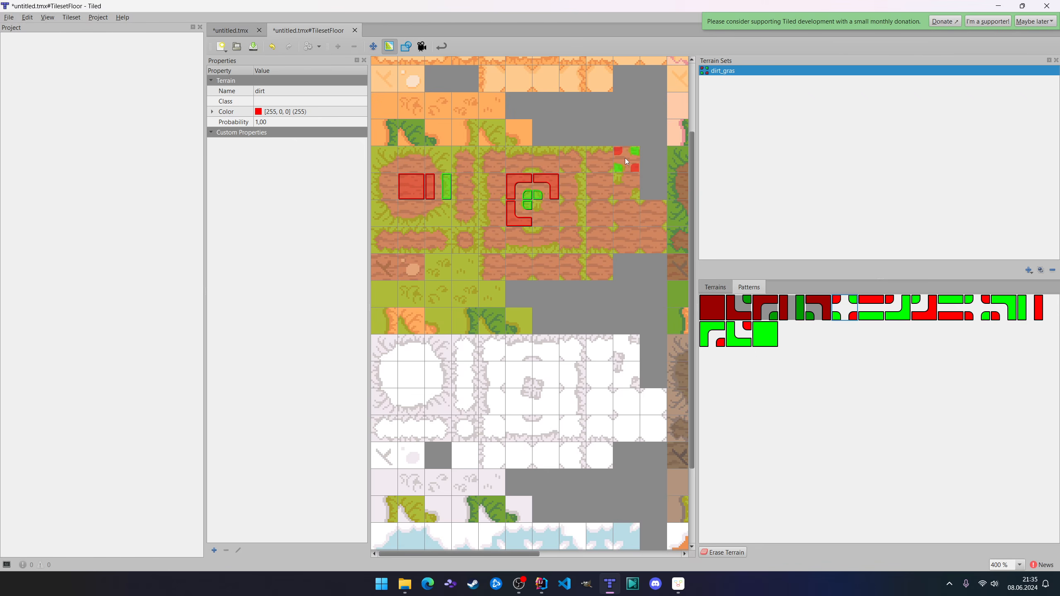
left_click(627, 186)
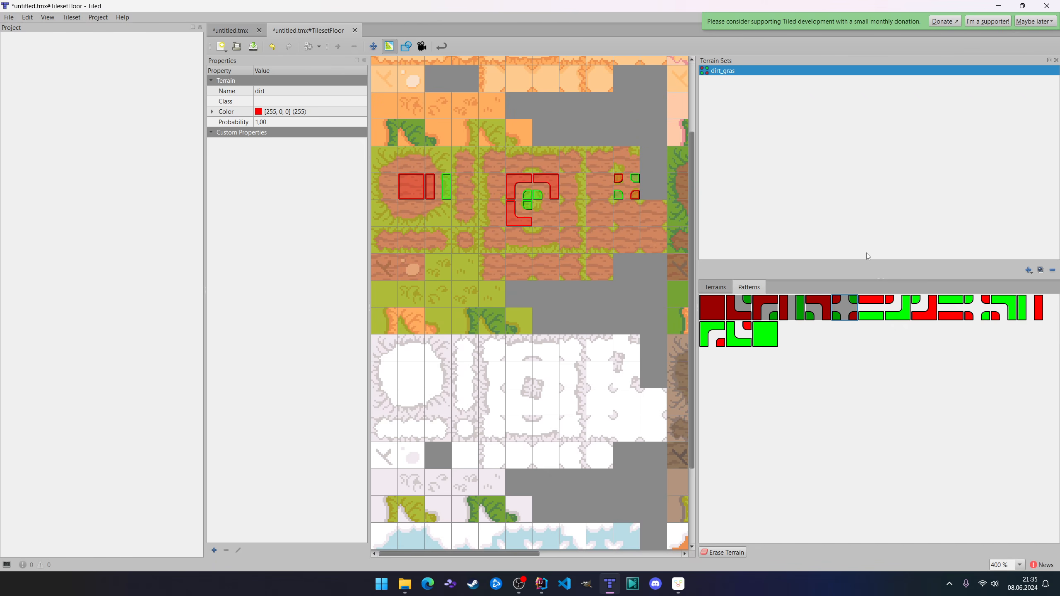
Assign the matching patterns to the round patch's bottom-edge, bottom-right and top-edge tiles and to the grass tuft's lower-right tile.
left_click(409, 223)
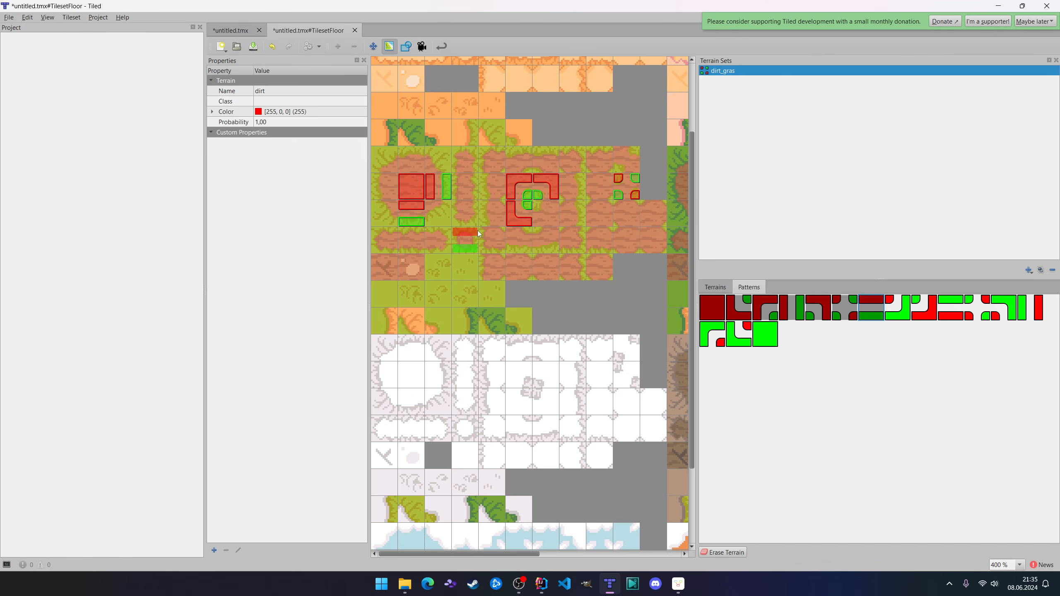
left_click(435, 226)
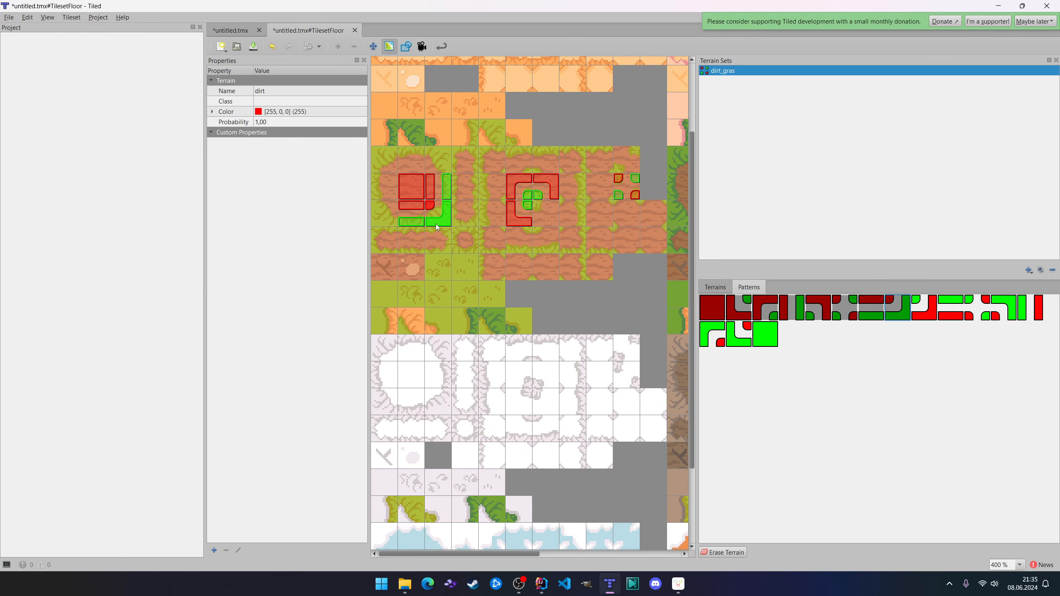
left_click(924, 312)
left_click(553, 220)
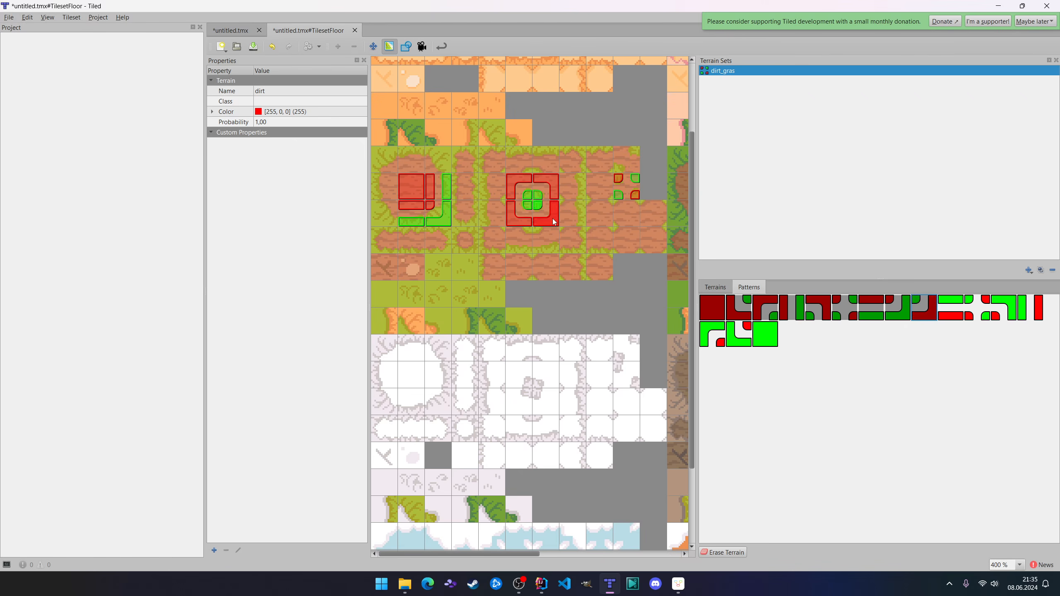
left_click(951, 309)
left_click(408, 159)
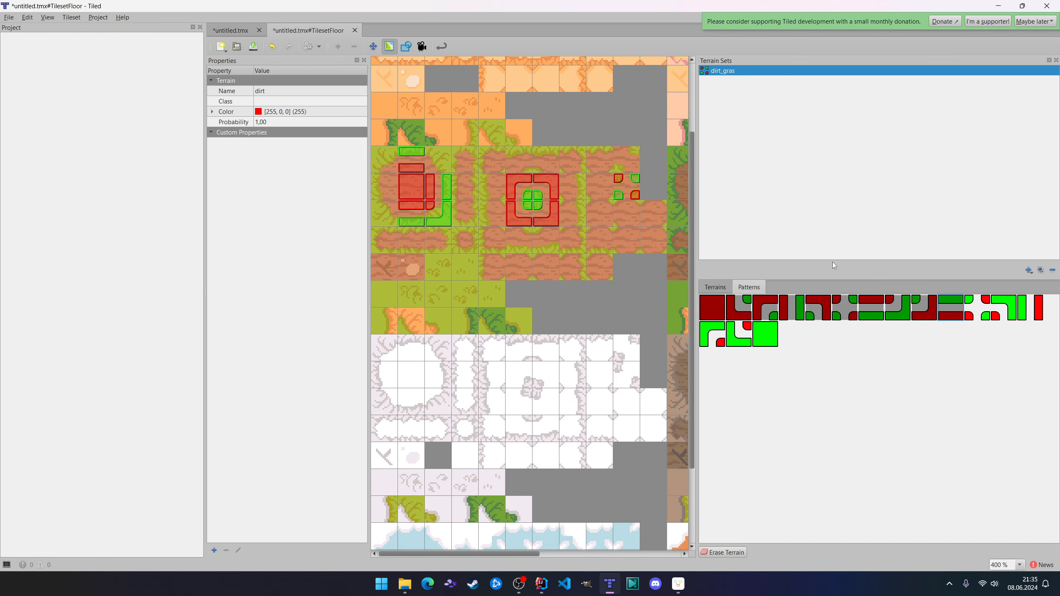
Set the lower diagonal tile to gras top-left and bottom-right, and the upper diagonal tile to dirt top-left and bottom-right.
left_click(980, 310)
left_click(632, 184)
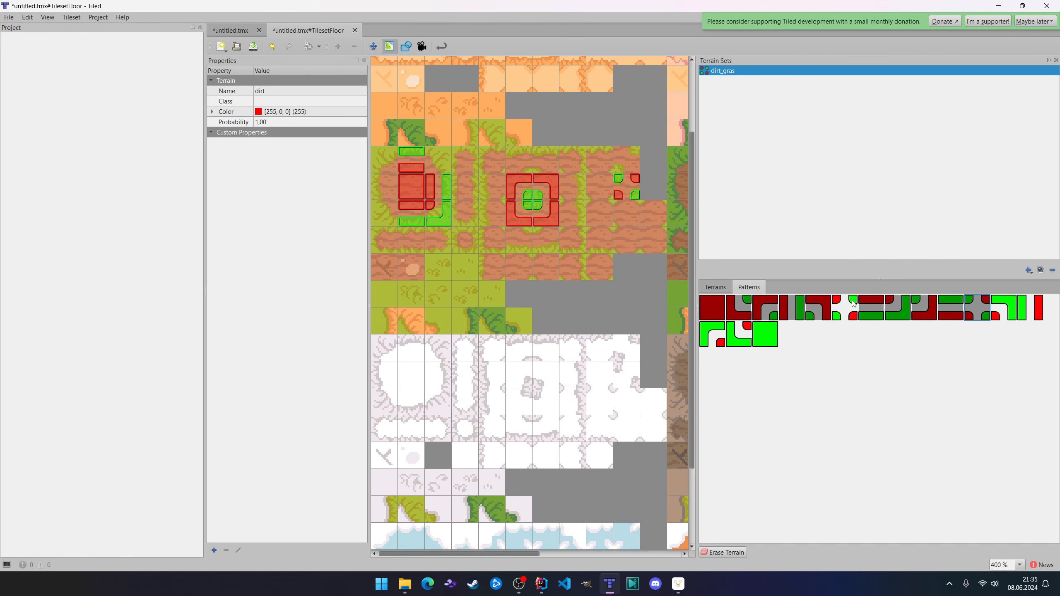
left_click(854, 305)
left_click(621, 155)
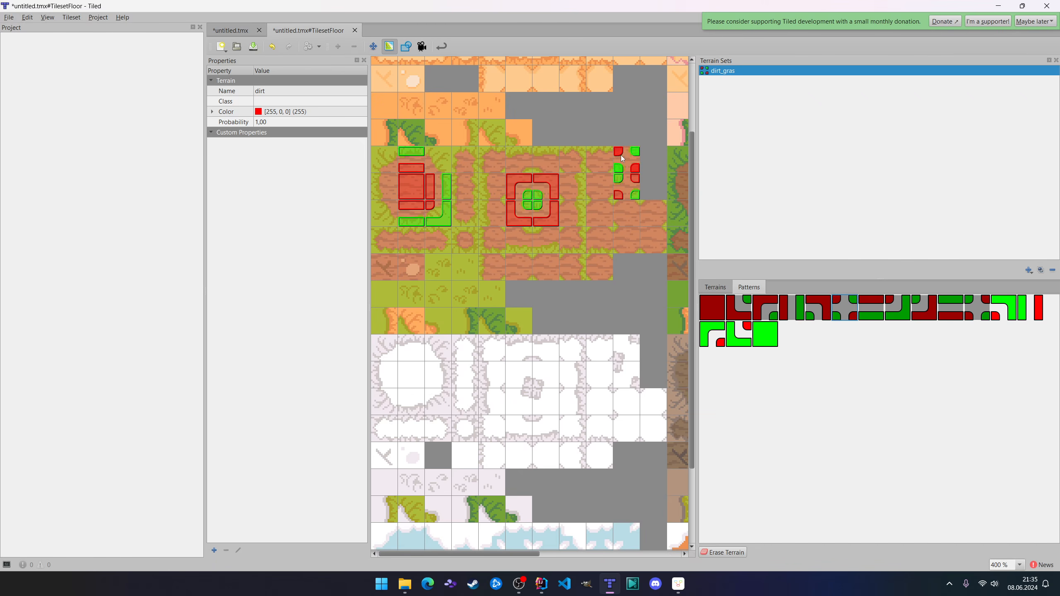
Assign the matching patterns to the round patch's top-right, left-edge, top-left and bottom-left tiles, and the all-gras pattern to the first plain grass tile.
left_click(999, 309)
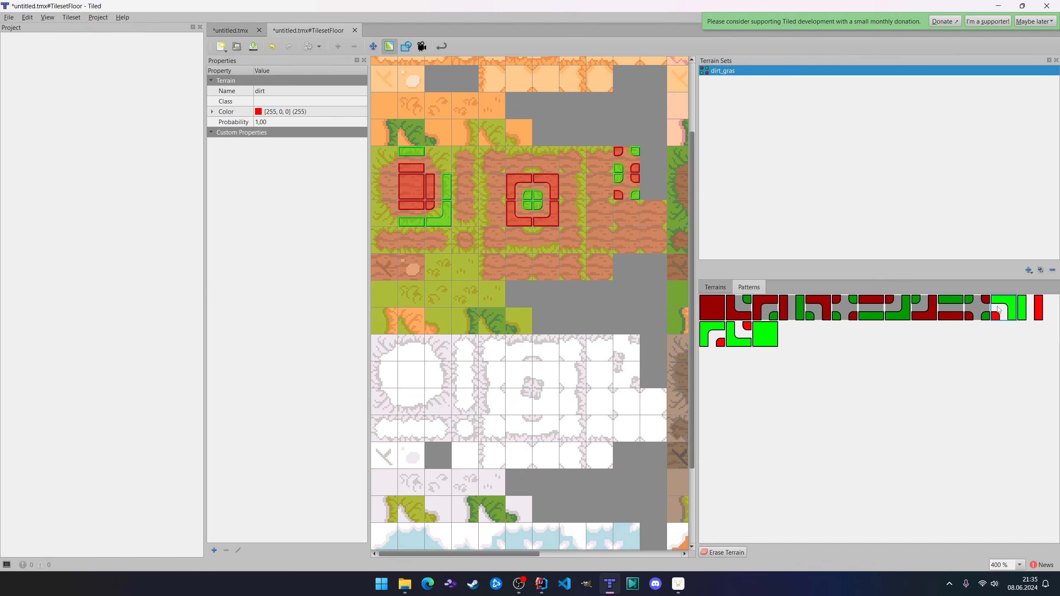
left_click(446, 159)
left_click(1039, 307)
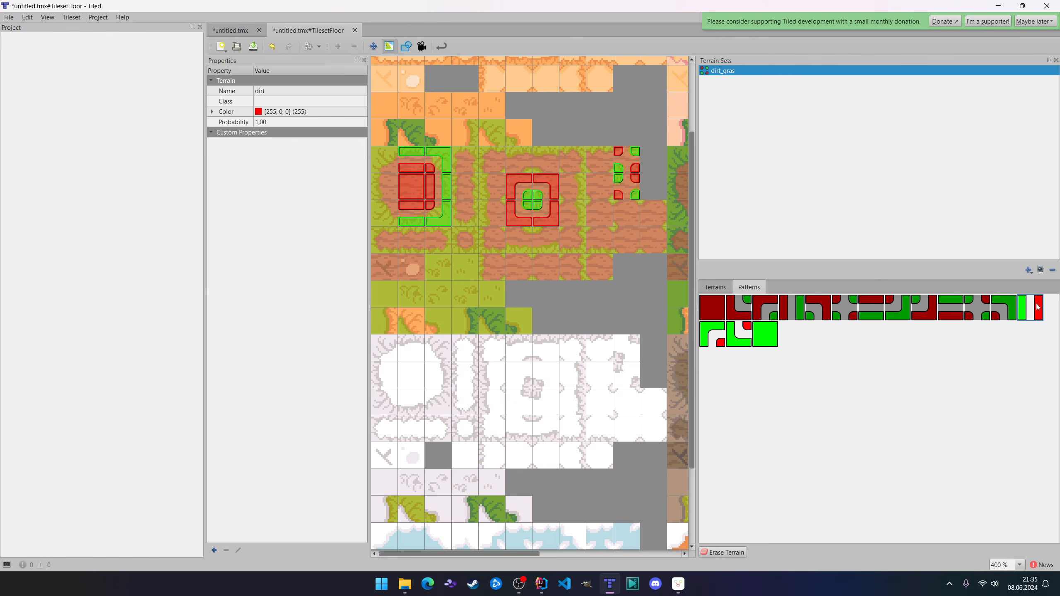
left_click(376, 198)
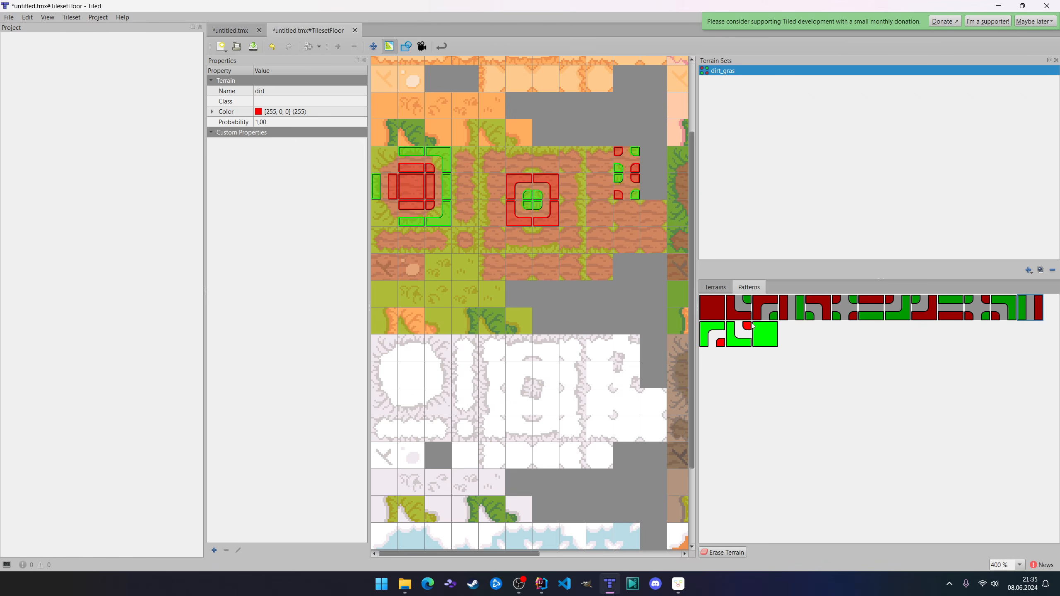
left_click(384, 160)
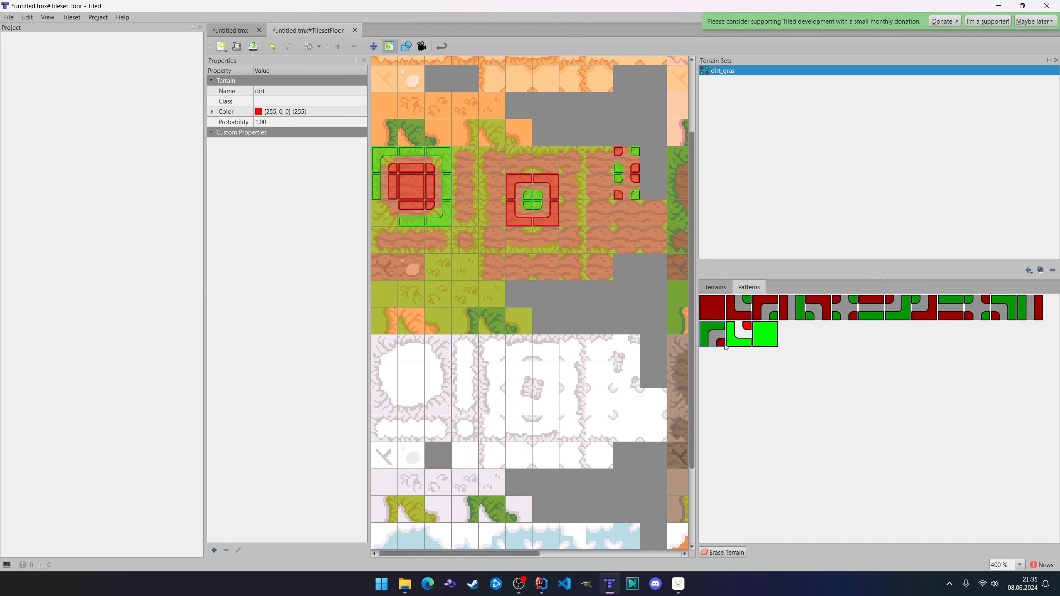
left_click(739, 334)
left_click(391, 225)
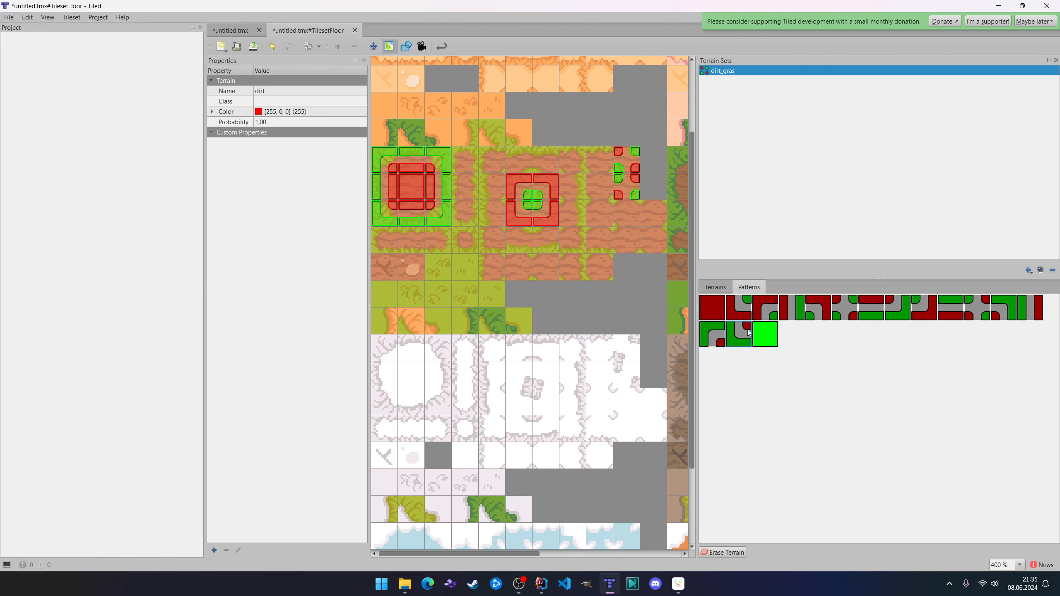
left_click(762, 331)
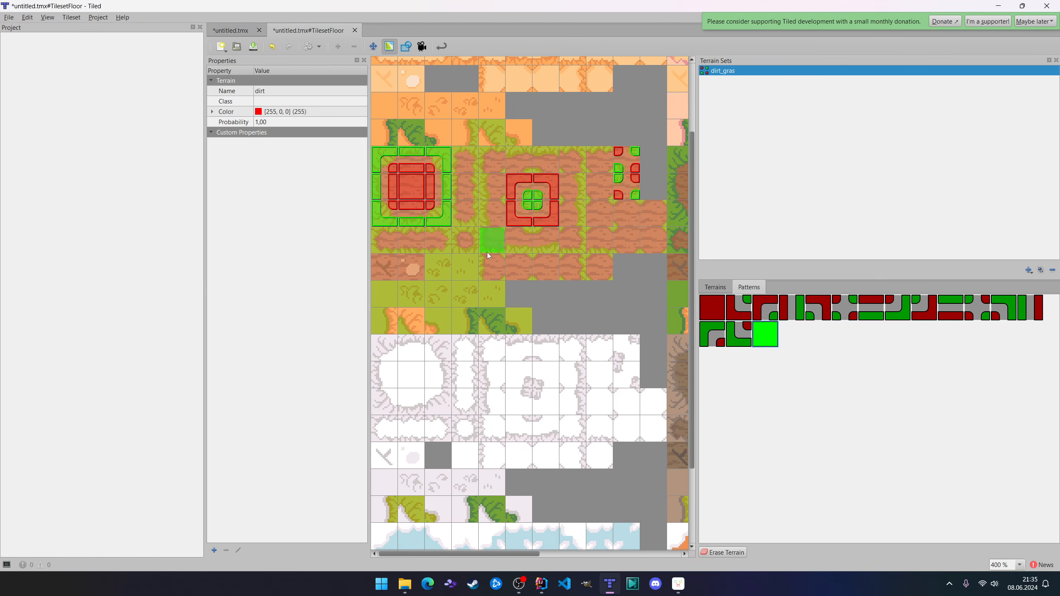
left_click(388, 299)
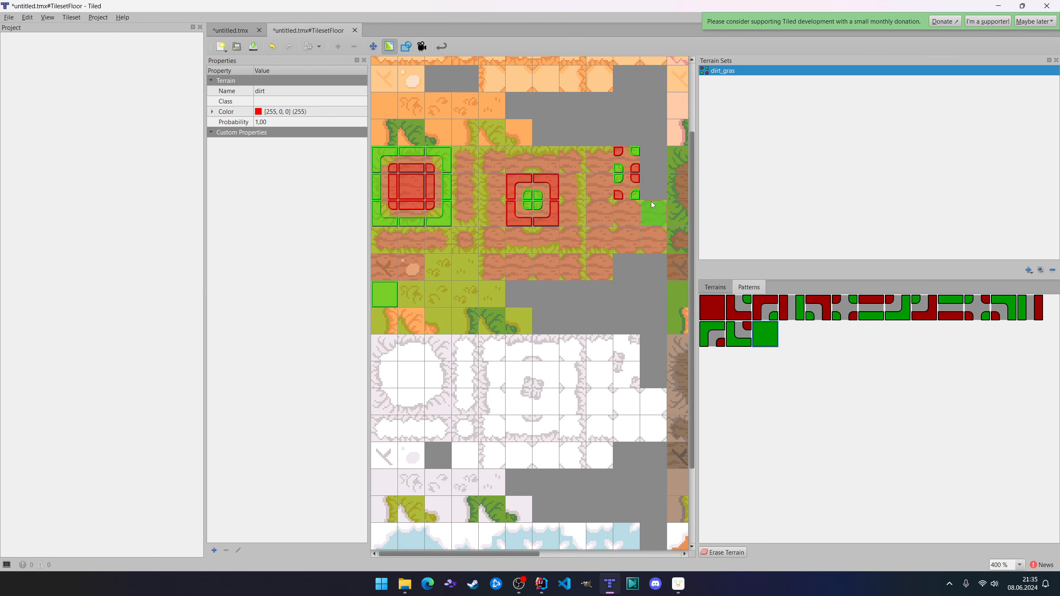
Switch to the untitled.tmx map and select the gras terrain of the dirt_gras set after trying the dirt terrain.
left_click(236, 32)
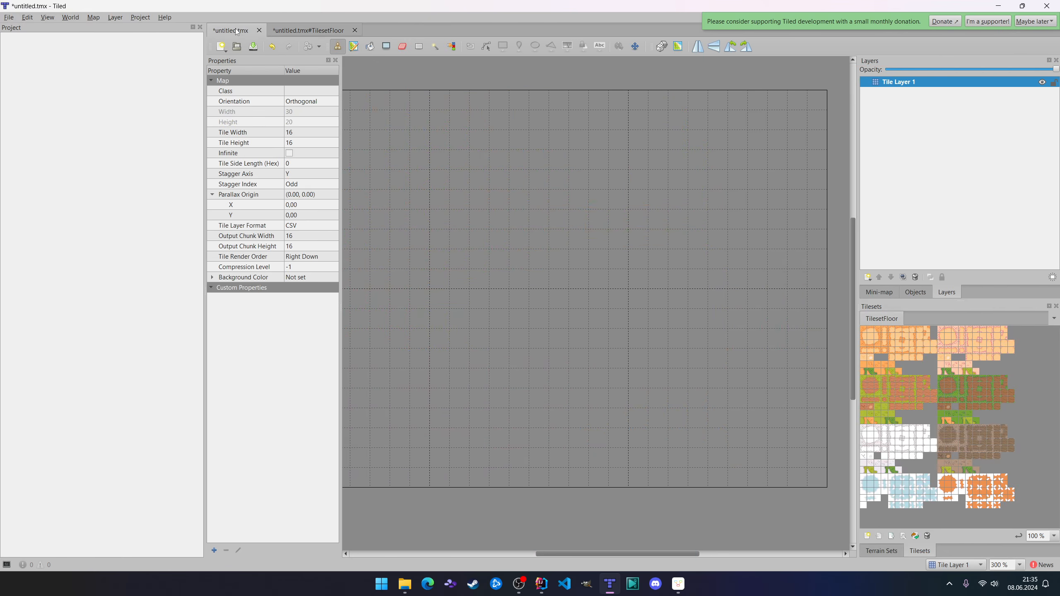
scroll(899, 441, "up", 2, "ctrl")
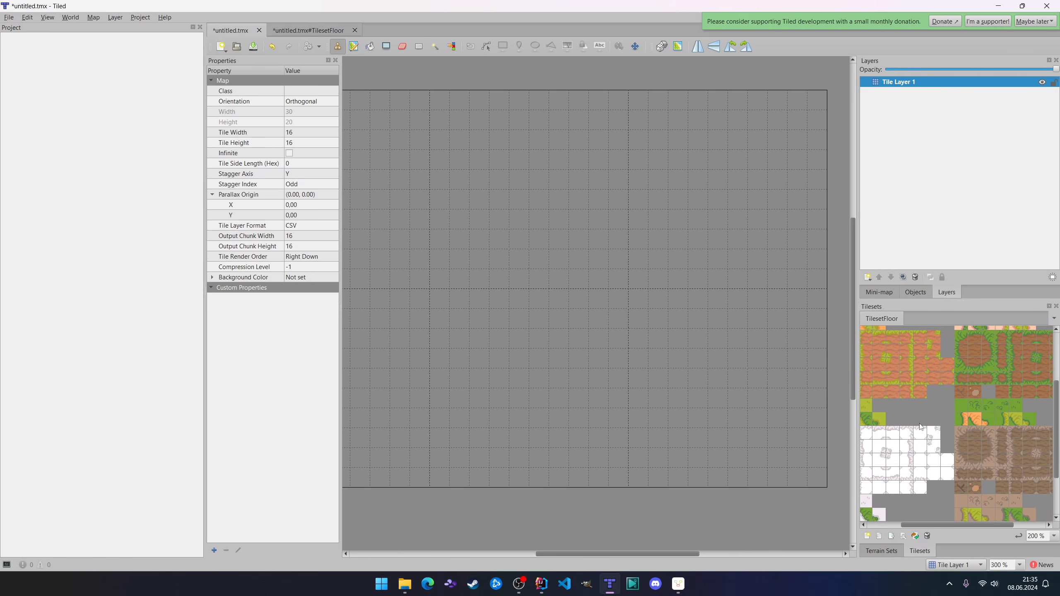
scroll(899, 442, "up", 1, "ctrl")
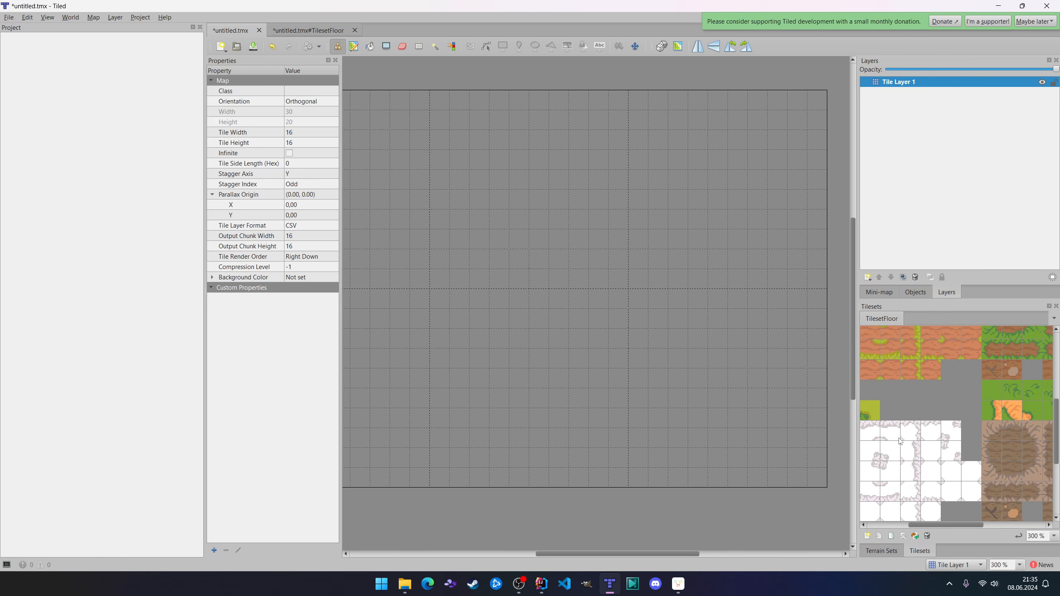
left_click(884, 551)
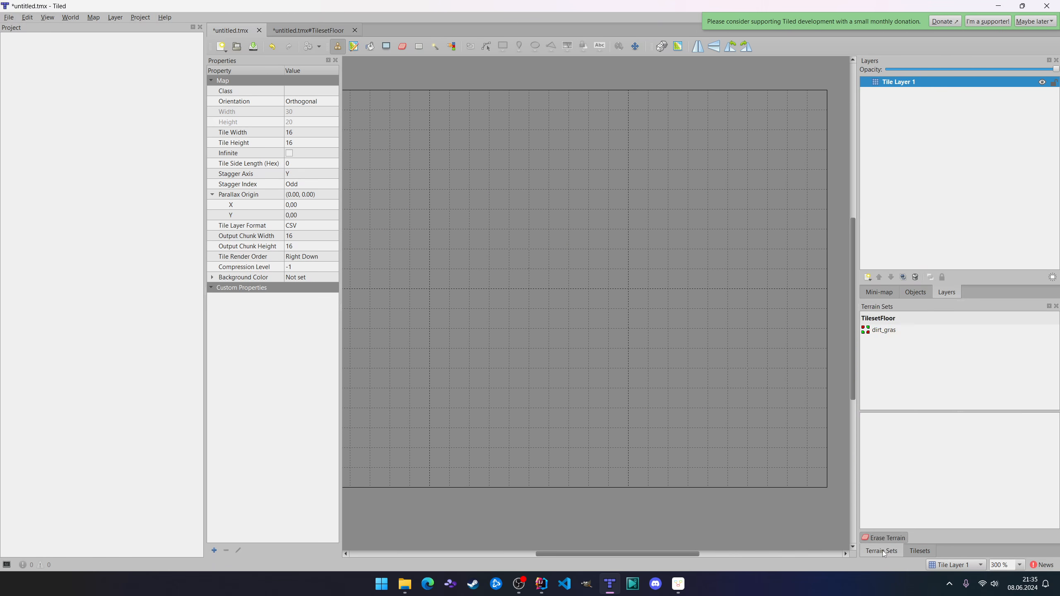
left_click(884, 330)
left_click(877, 418)
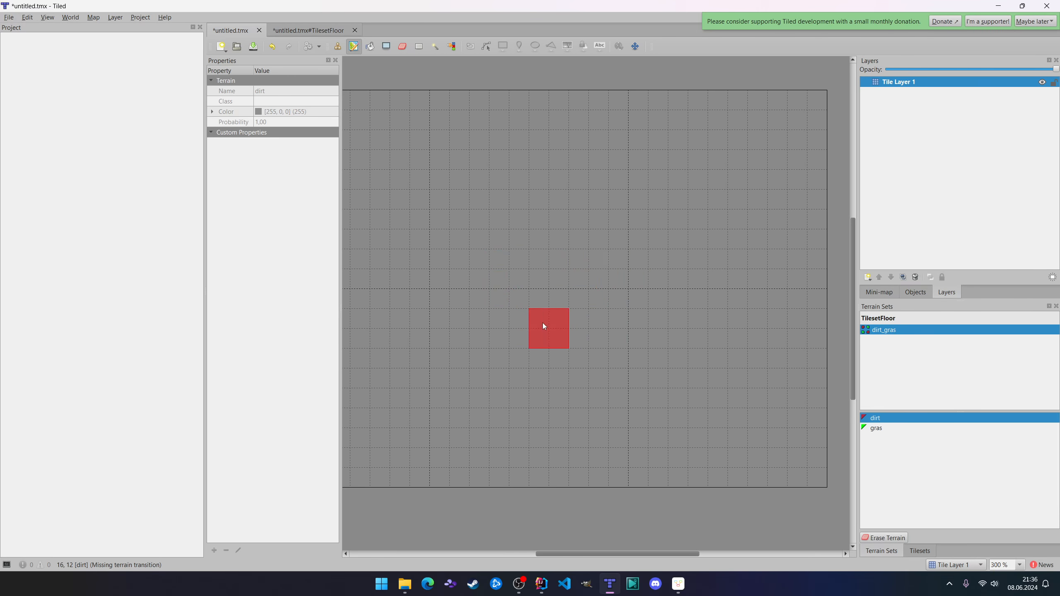
left_click(880, 429)
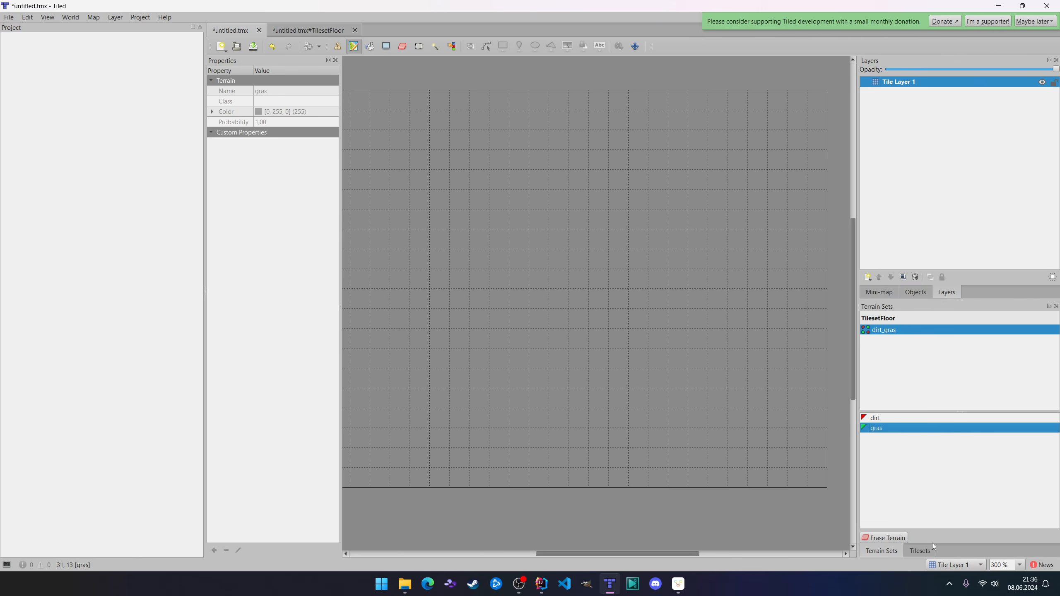
View the TilesetFloor tiles beside the map and return to the TilesetFloor tileset editor.
left_click(920, 551)
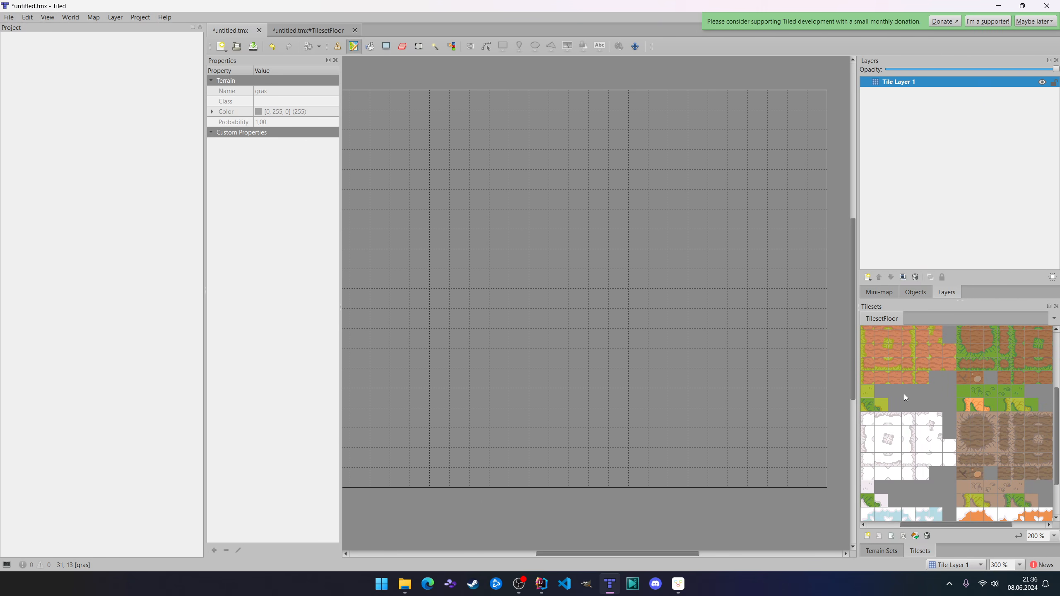
scroll(918, 395, "down", 1, "ctrl")
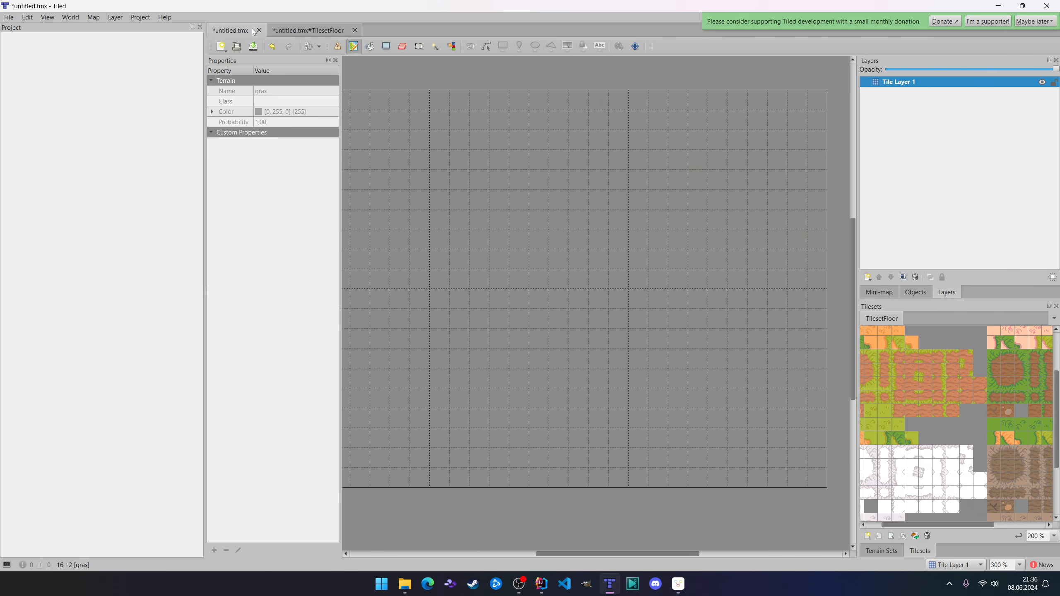
left_click(295, 31)
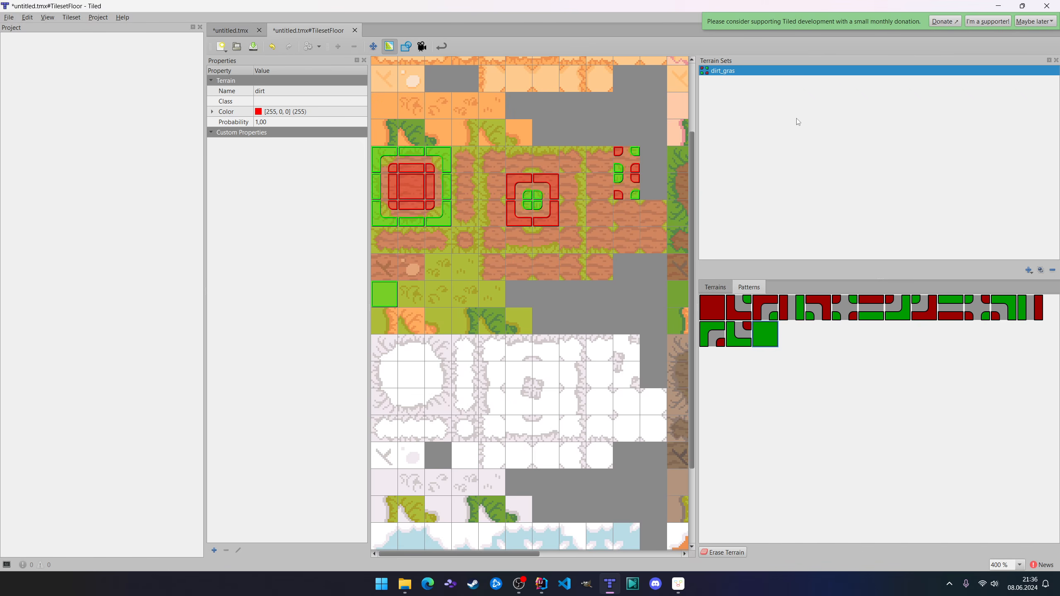
View the terrains of the dirt_gras set, select gras, and return to the untitled.tmx map.
left_click(715, 287)
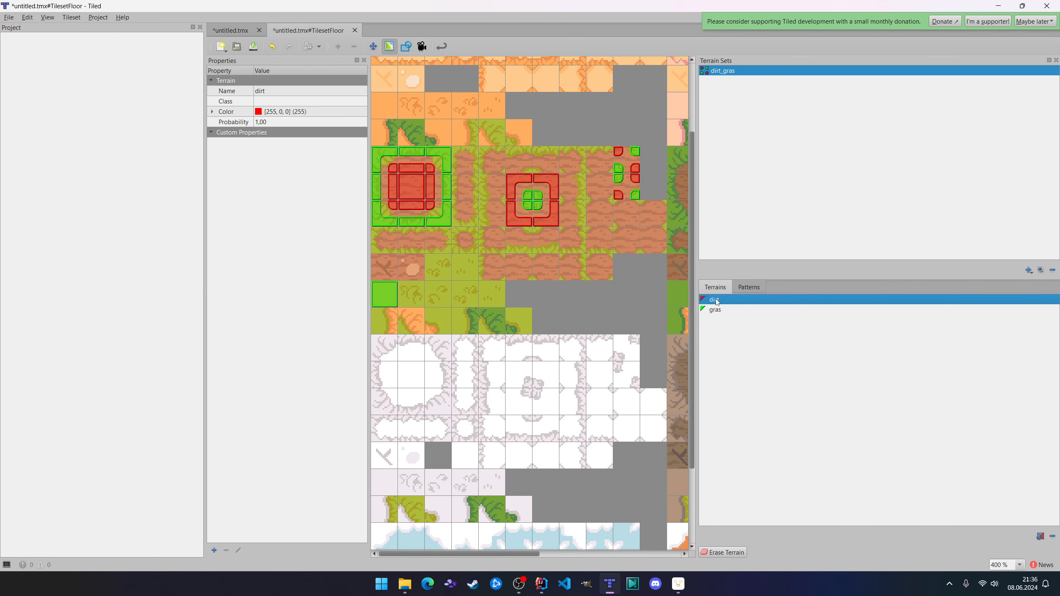
left_click(728, 309)
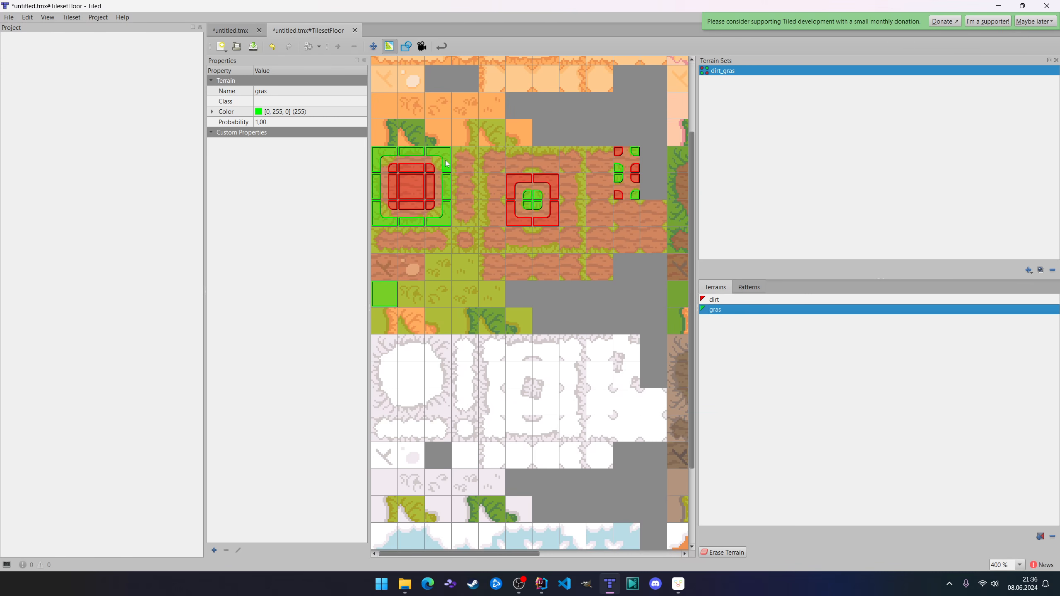
left_click(231, 30)
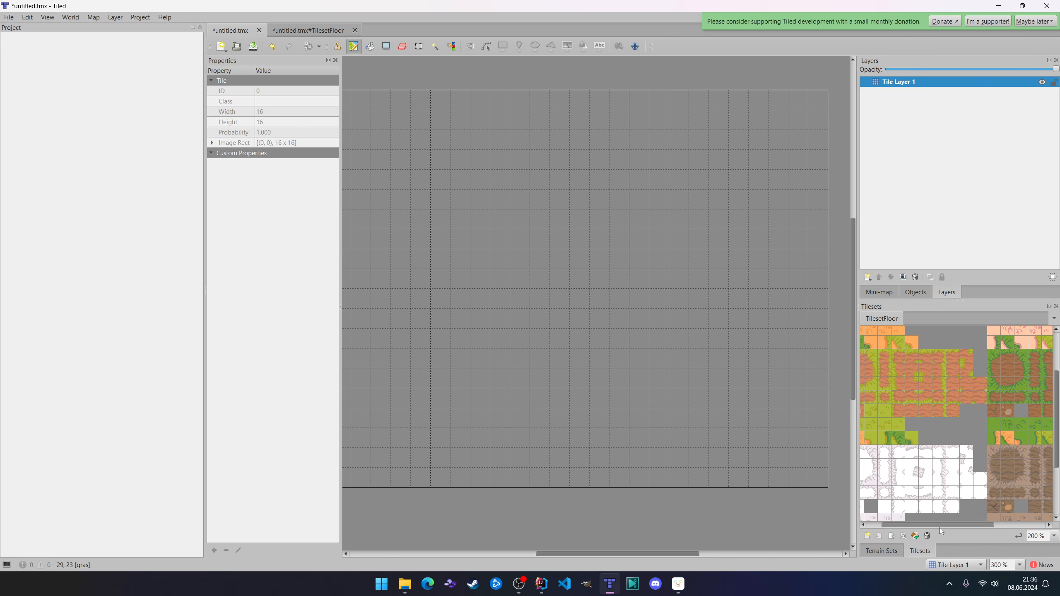
Fill Tile Layer 1 with the plain dirt tile from the centre of the round dirt patch in TilesetFloor.
left_click_drag(939, 527, 897, 514)
left_click(882, 369)
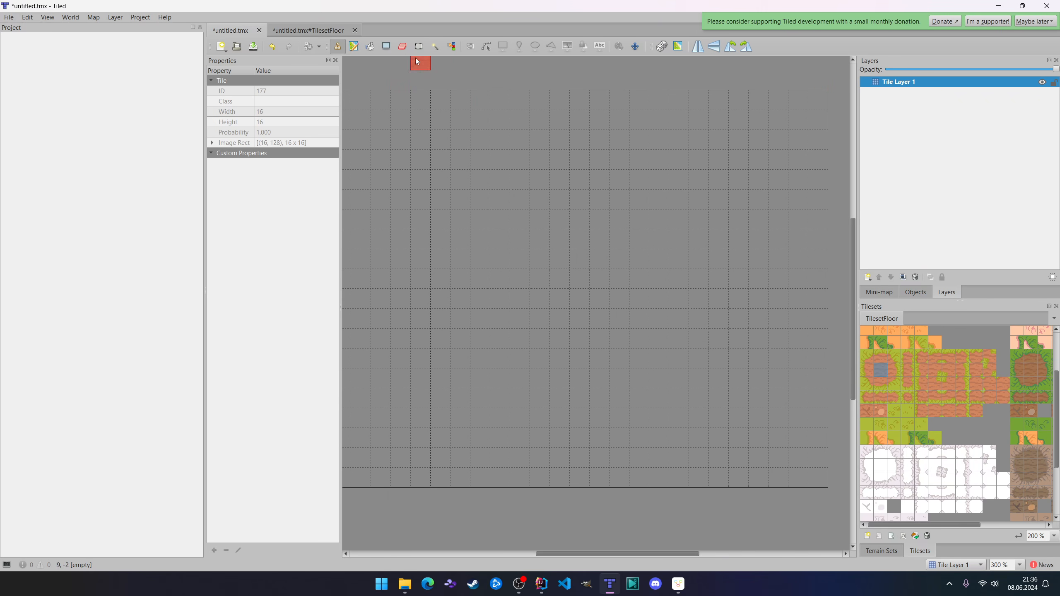
left_click(373, 50)
left_click(550, 271)
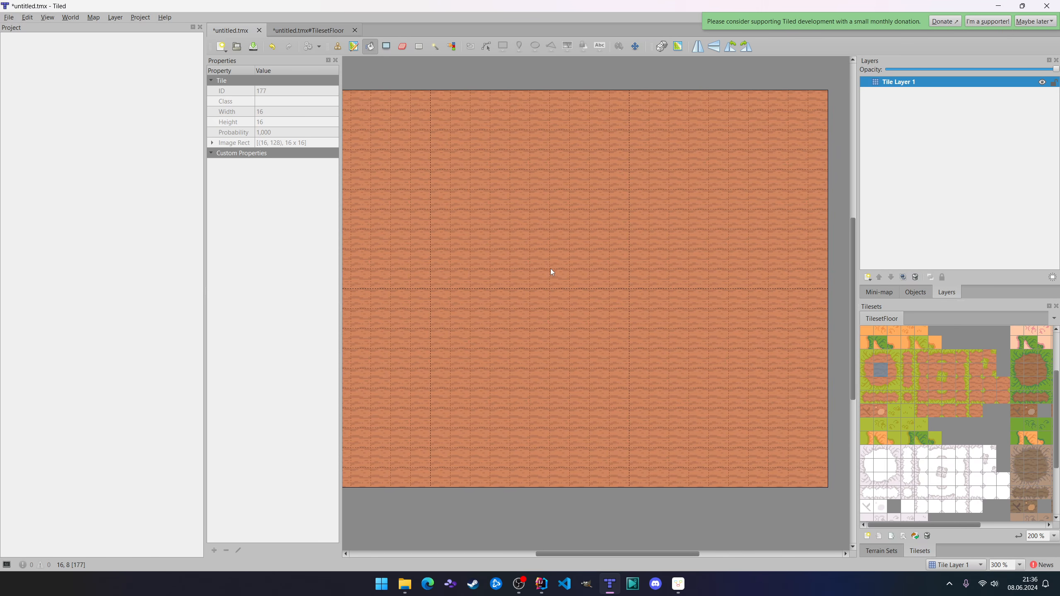
Try filling the layer with the plain grass tile, and refill it with the plain dirt tile.
left_click(867, 424)
left_click(524, 252)
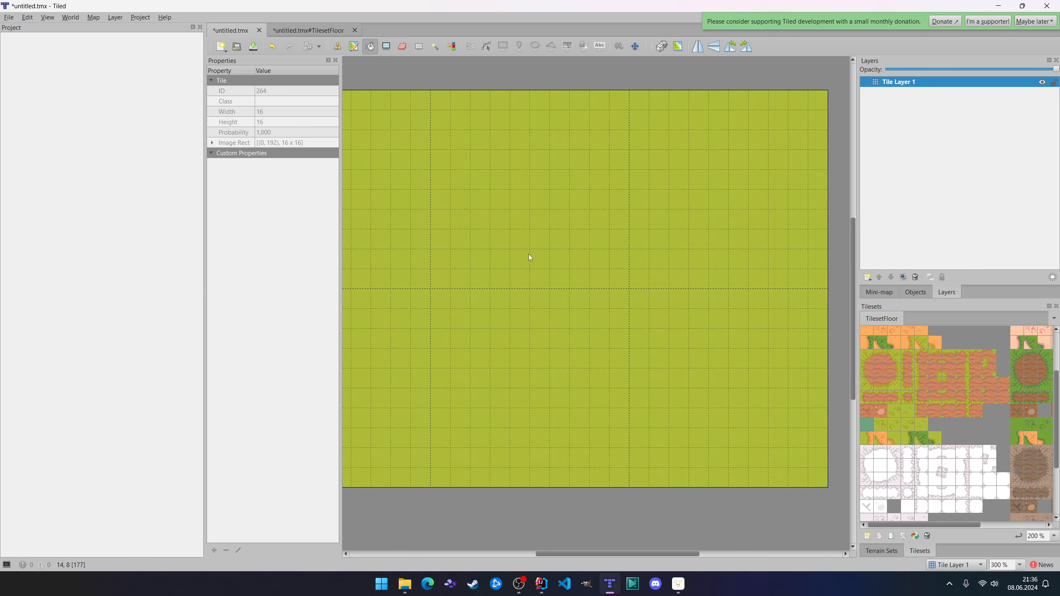
left_click(879, 373)
left_click(533, 295)
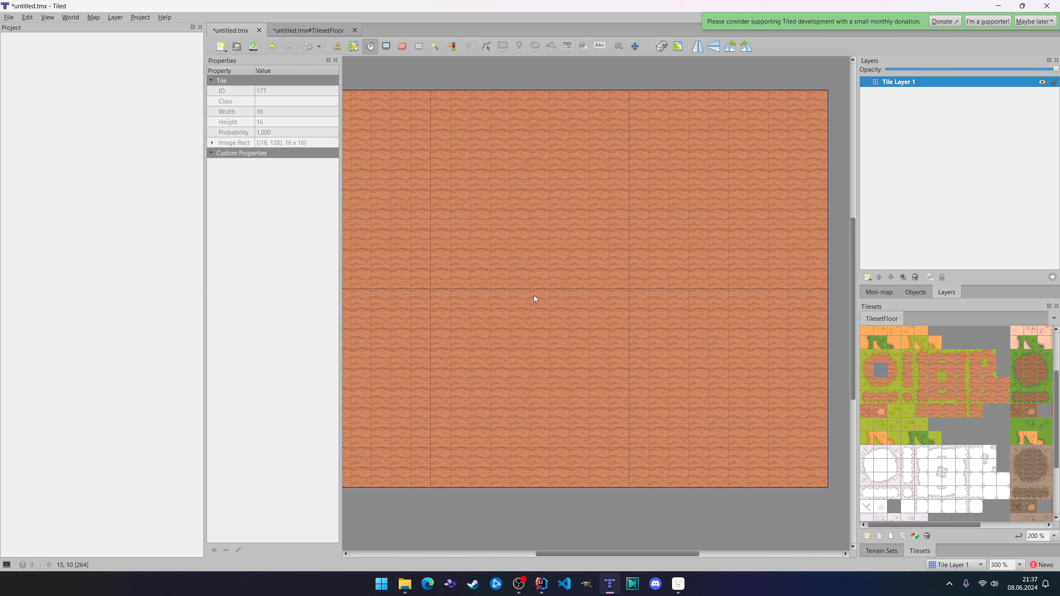
Paint irregular, branching grass areas across the map's right part with the gras terrain of the dirt_gras set.
left_click(884, 553)
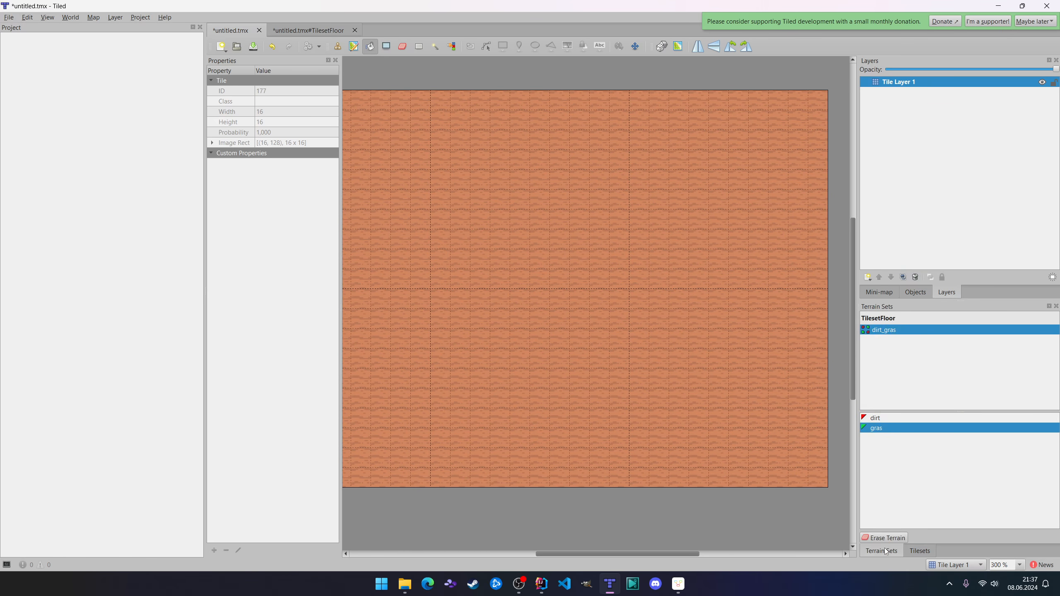
left_click(877, 331)
left_click(876, 428)
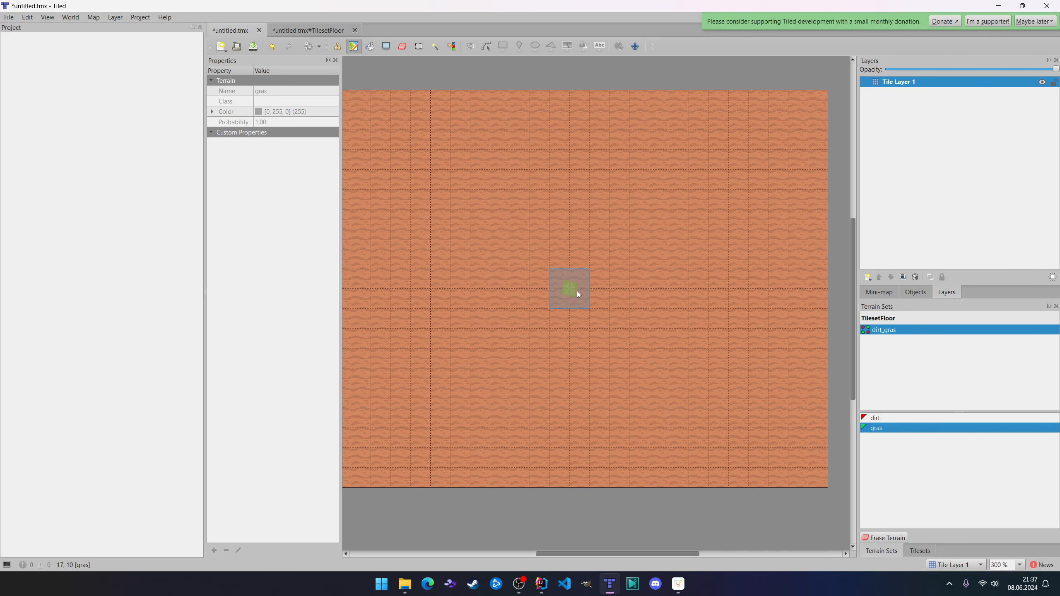
scroll(572, 294, "up", 1, "ctrl")
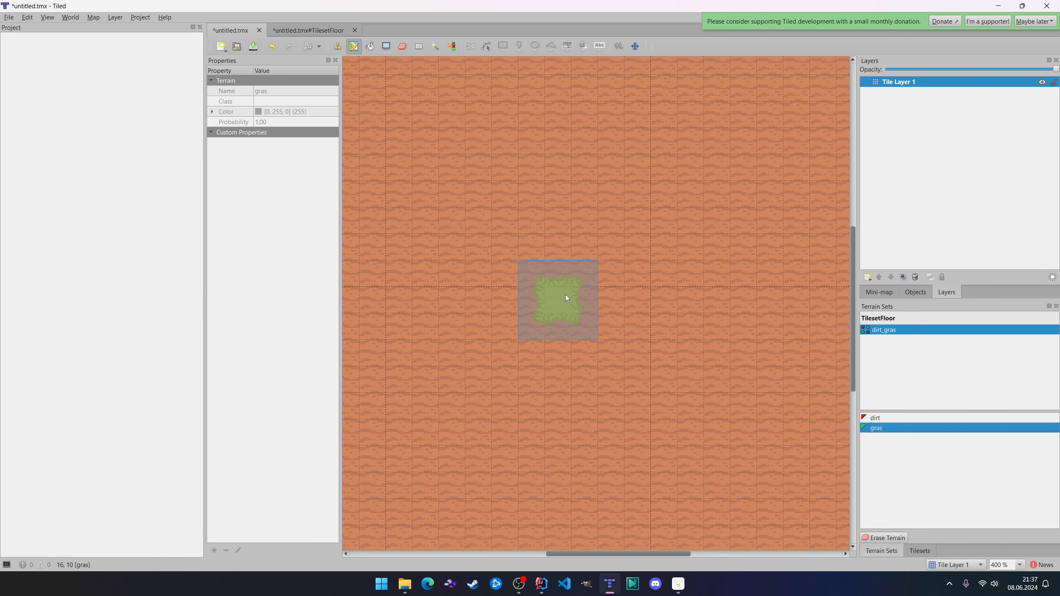
scroll(561, 270, "down", 2, "ctrl")
scroll(559, 275, "up", 1, "ctrl")
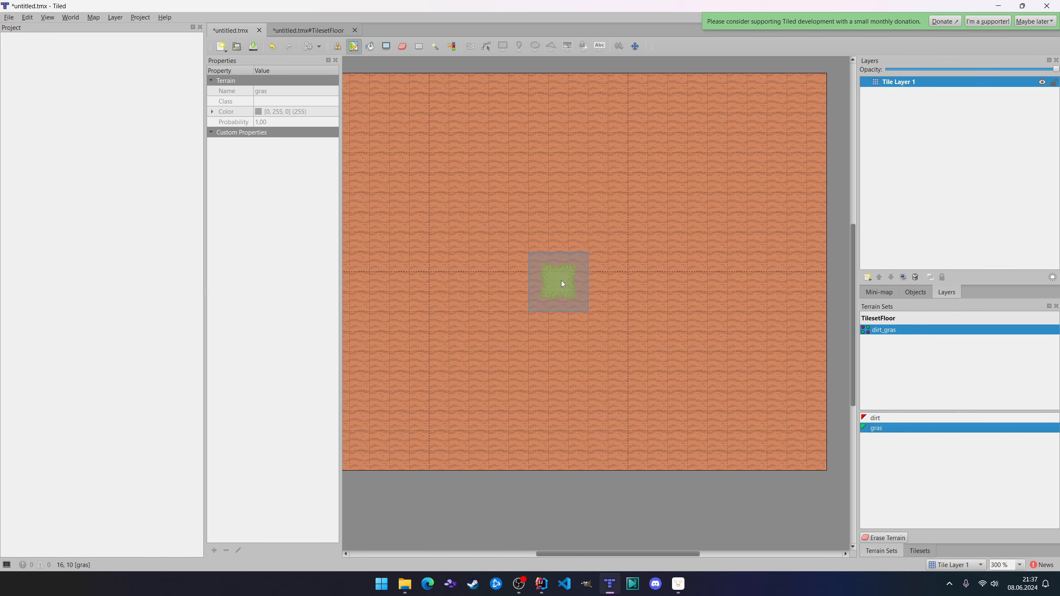
mouse_move(550, 259)
left_mouse_down()
mouse_move(613, 275)
mouse_move(595, 184)
mouse_move(655, 318)
mouse_move(713, 346)
mouse_move(500, 340)
mouse_move(407, 156)
mouse_move(510, 306)
mouse_move(613, 197)
mouse_move(670, 114)
mouse_move(644, 286)
mouse_move(767, 385)
left_mouse_up()
mouse_move(449, 392)
left_mouse_down()
mouse_move(430, 399)
mouse_move(460, 401)
left_mouse_up()
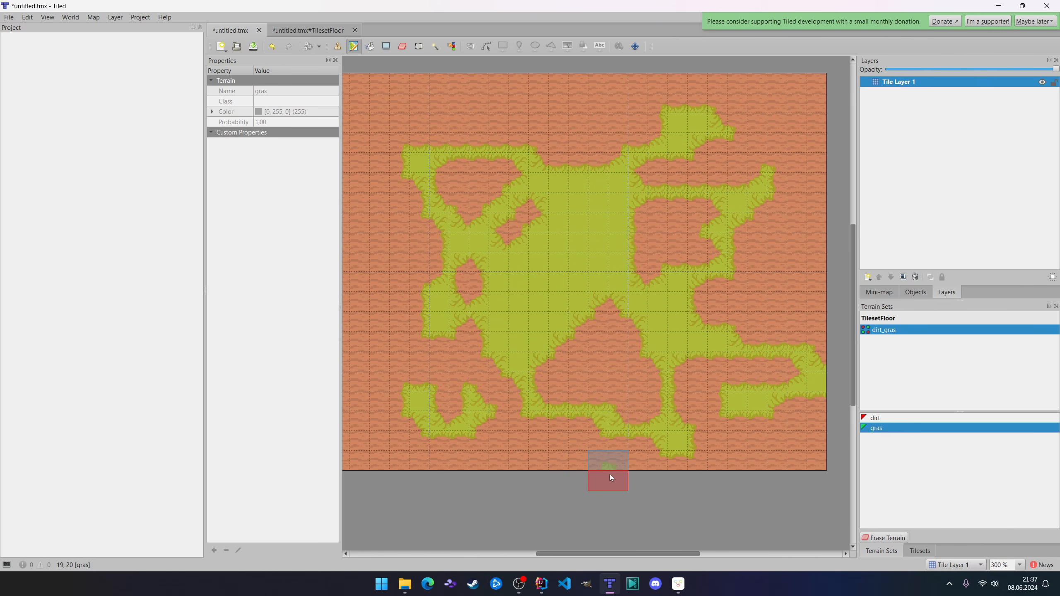
Paint a tall grass strip on the map's left part with the gras terrain, extending it to the left and lower map edges.
left_click_drag(637, 555, 591, 555)
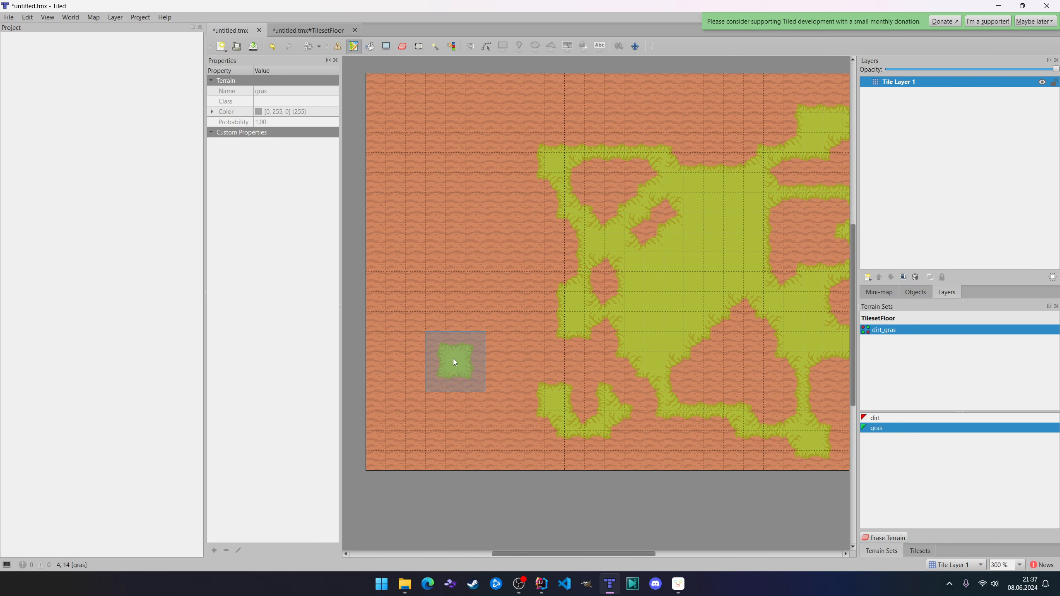
mouse_move(440, 360)
left_mouse_down()
mouse_move(475, 284)
mouse_move(468, 159)
mouse_move(463, 249)
mouse_move(487, 329)
mouse_move(480, 367)
left_mouse_up()
left_click_drag(425, 412, 484, 307)
left_click_drag(422, 423, 465, 482)
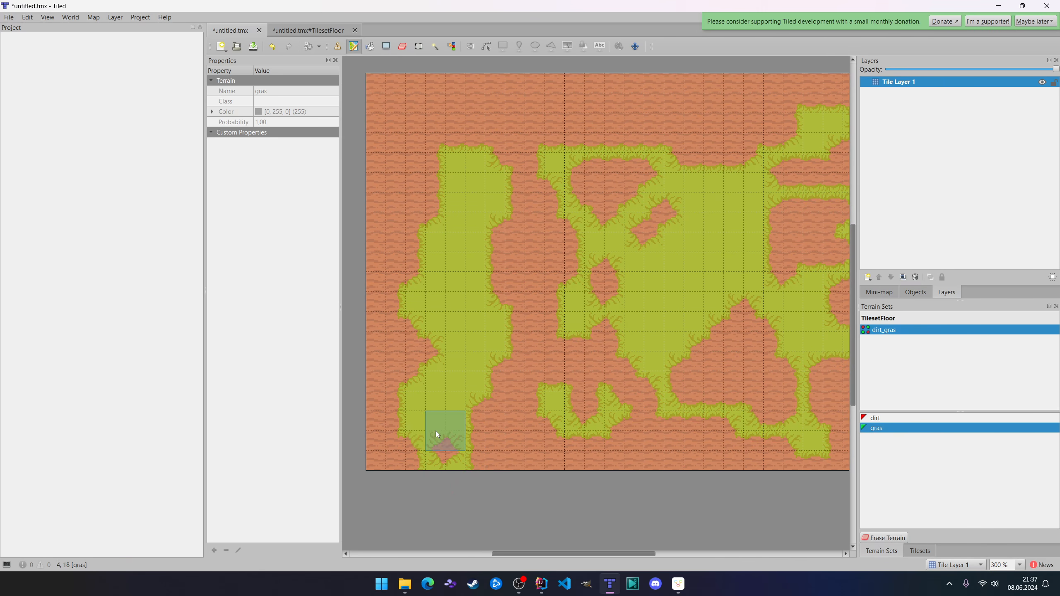
left_click(393, 394)
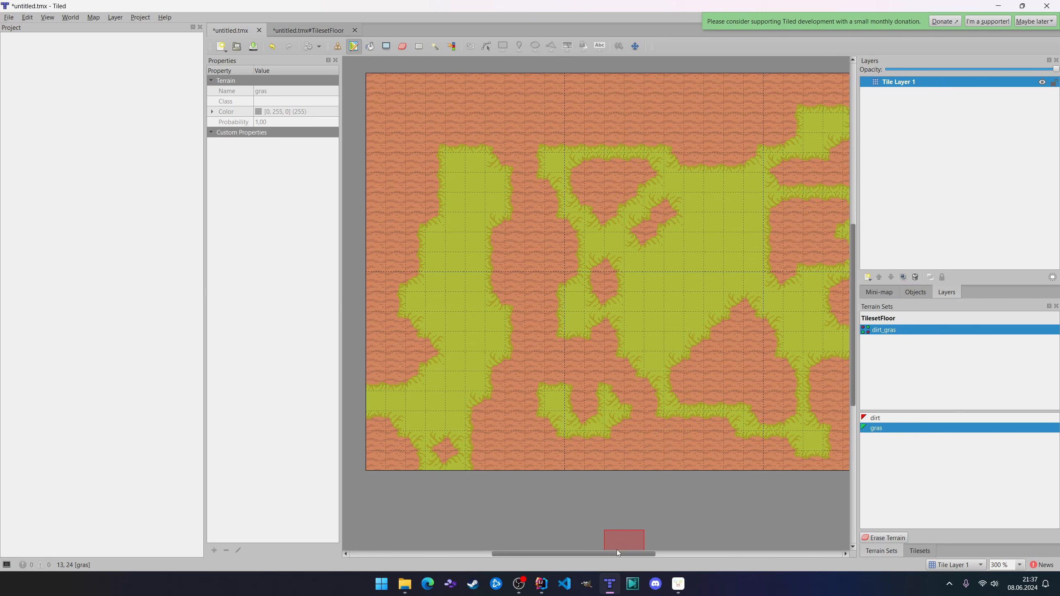
left_click_drag(636, 556, 669, 550)
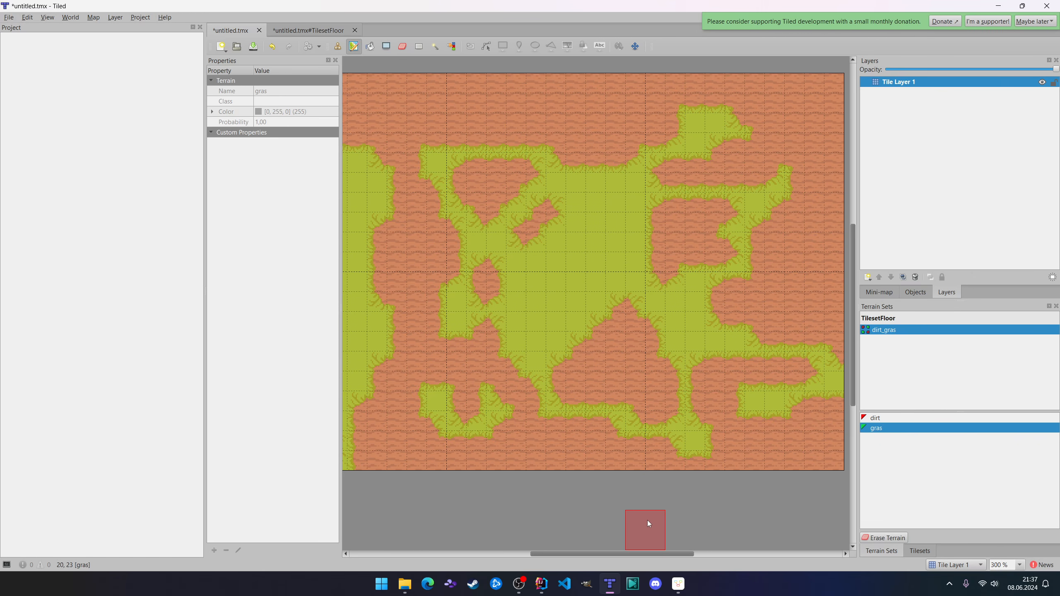
In the TilesetFloor terrain set, assign the all-gras pattern to the remaining six grass tiles and the all-dirt pattern to the stick and stone dirt tiles.
left_click(306, 26)
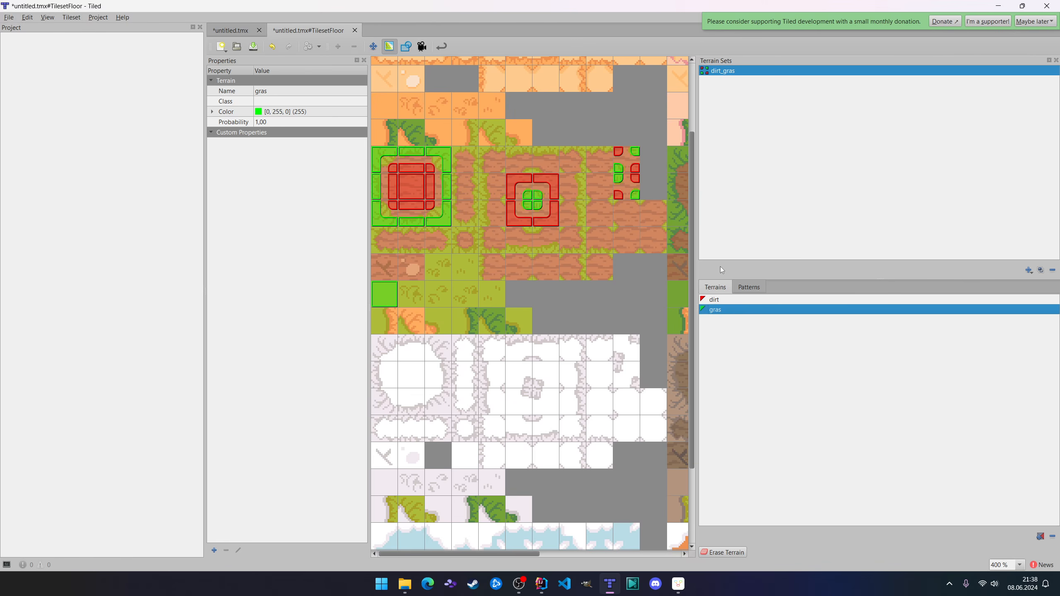
left_click(233, 31)
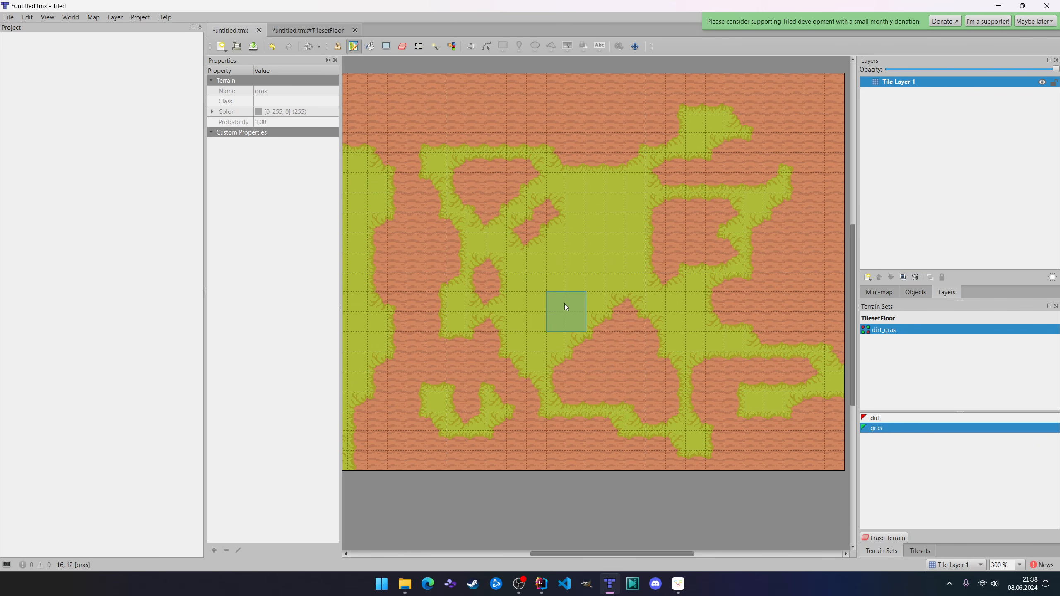
left_click(307, 31)
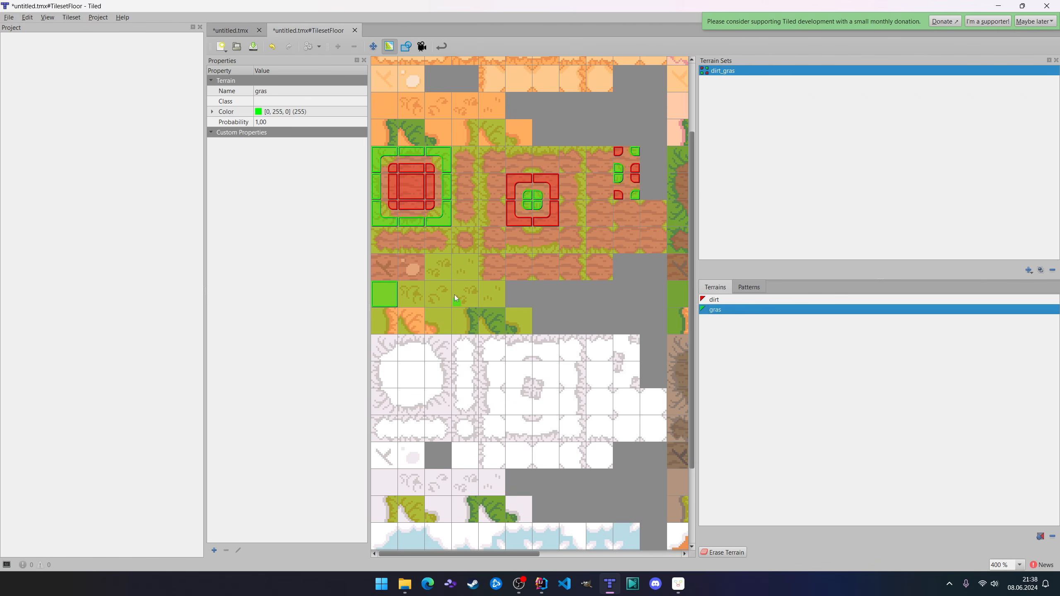
left_click(749, 288)
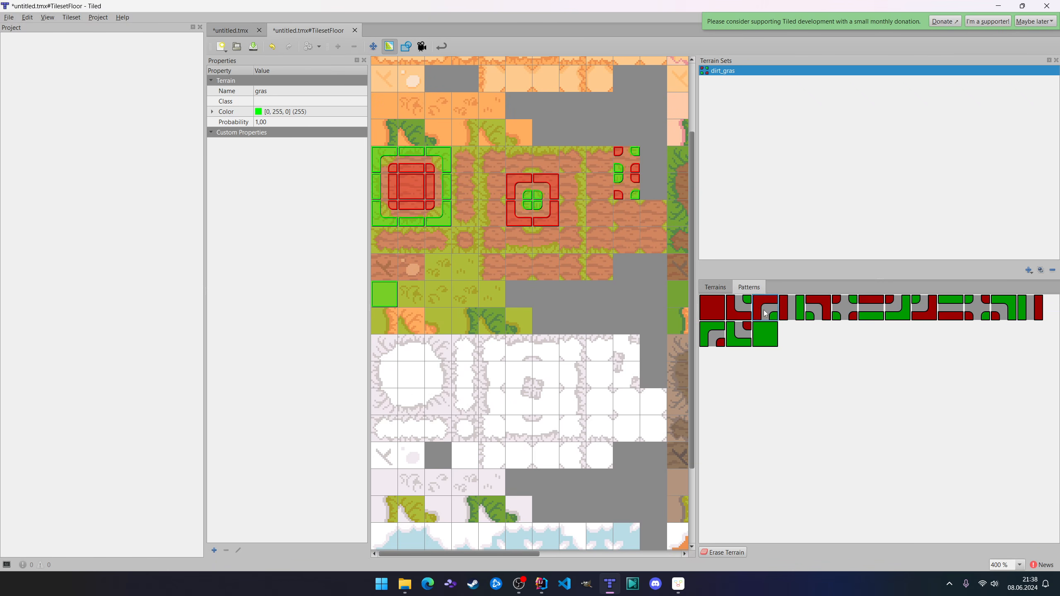
left_click(762, 344)
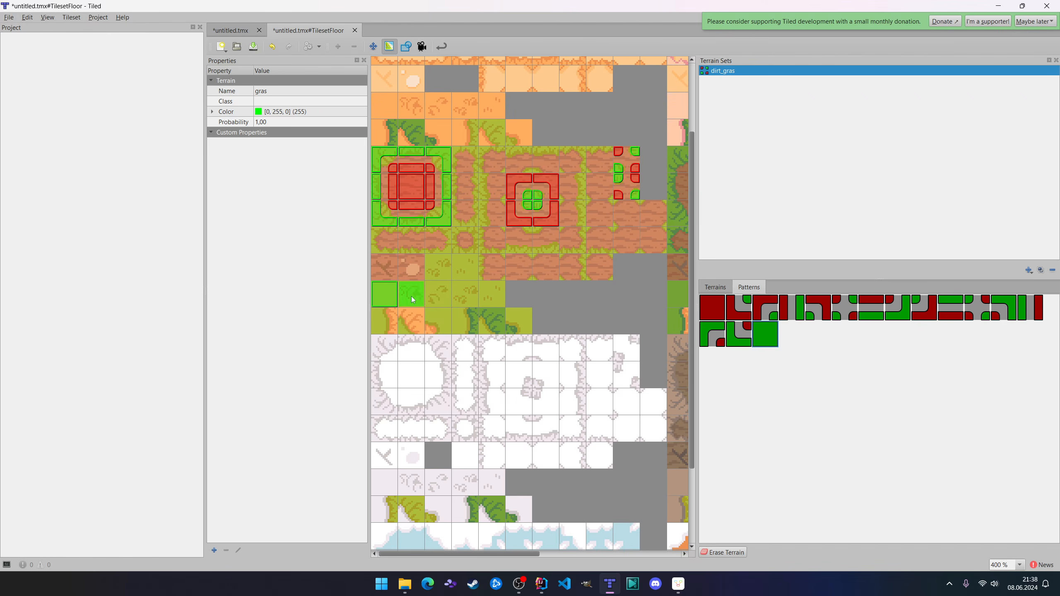
mouse_move(413, 299)
left_mouse_down()
mouse_move(438, 269)
mouse_move(442, 294)
mouse_move(467, 272)
mouse_move(472, 294)
mouse_move(492, 294)
left_mouse_up()
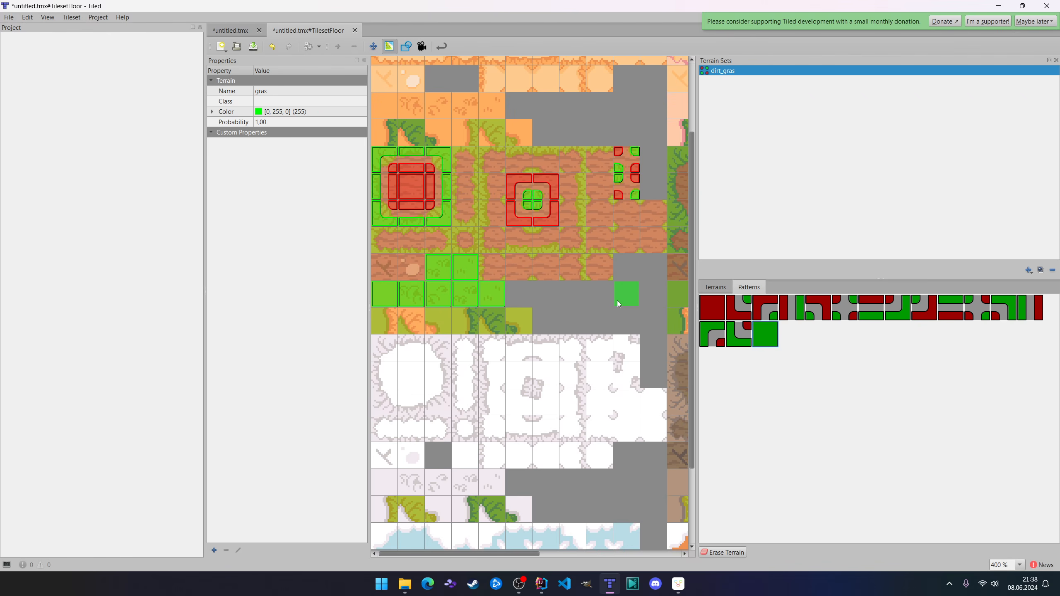
left_click(711, 307)
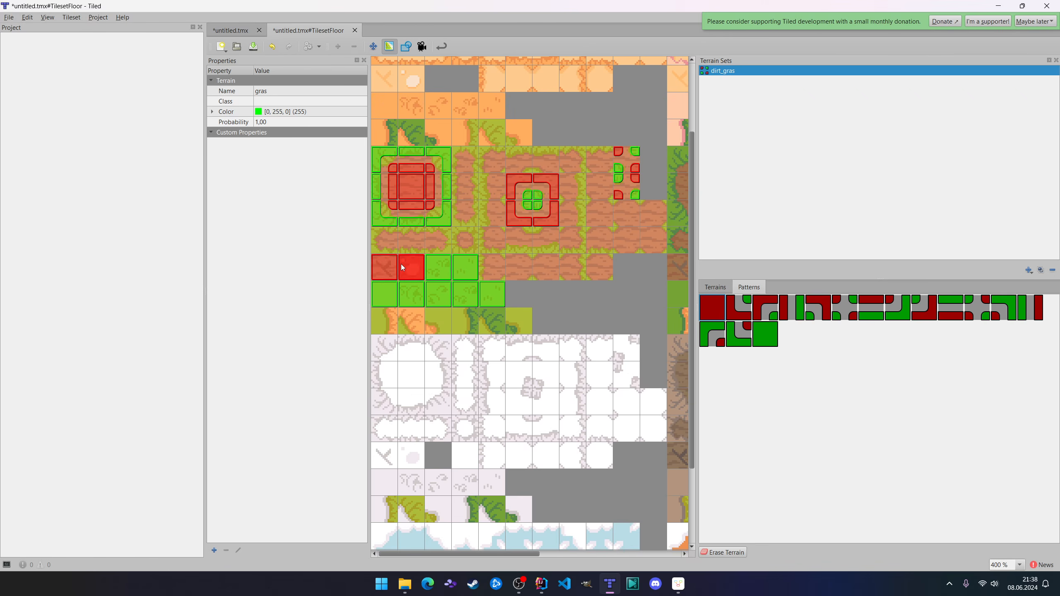
left_click(387, 271)
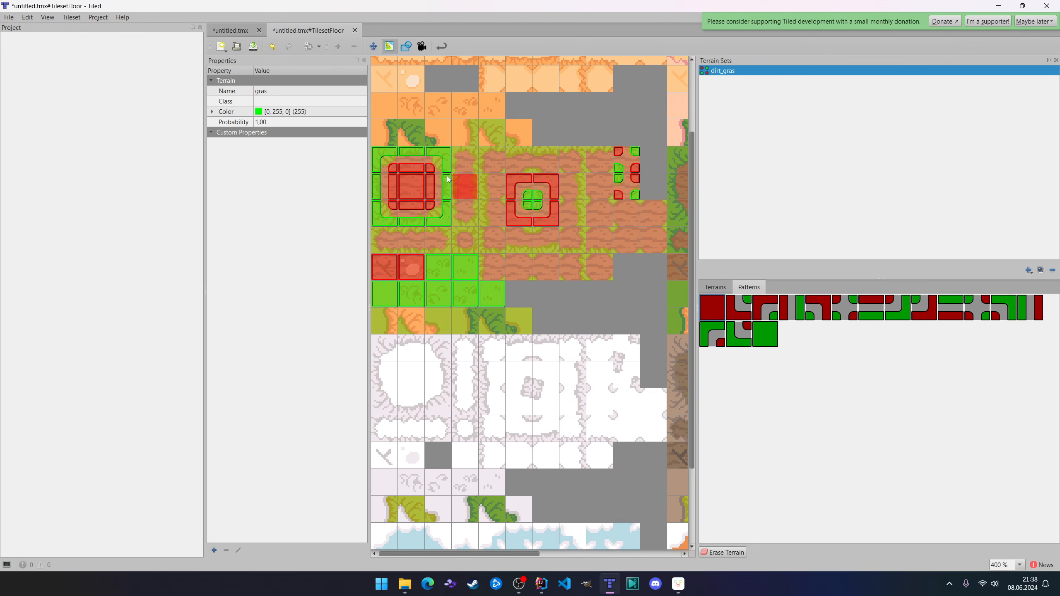
Clear all tiles from the untitled.tmx map and fill the empty layer with the plain dirt tile.
left_click(240, 31)
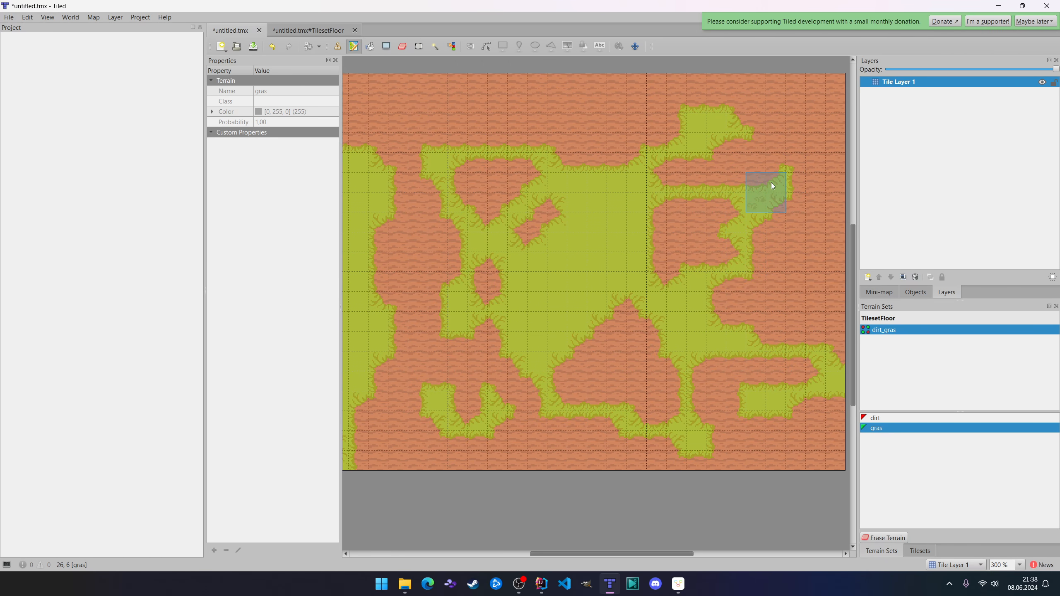
key("ctrl+a")
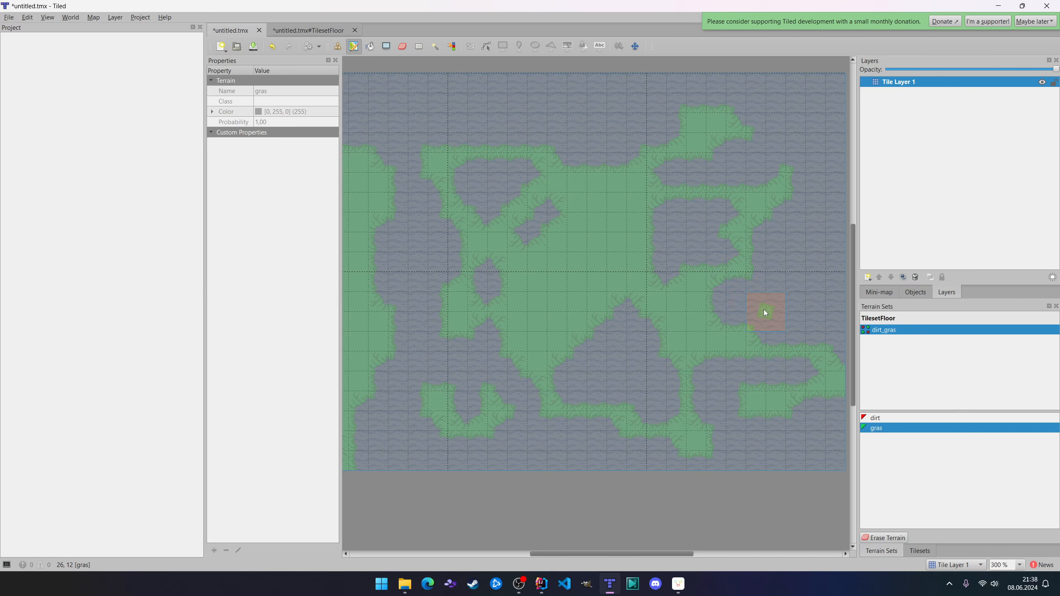
key("Delete")
left_click(919, 550)
key("r")
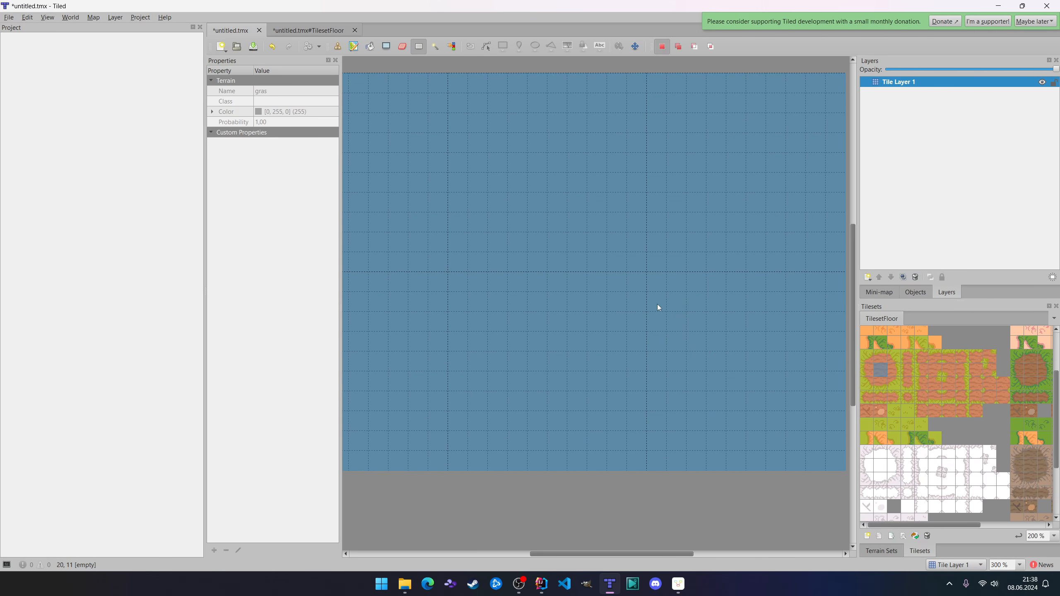
left_click(652, 302)
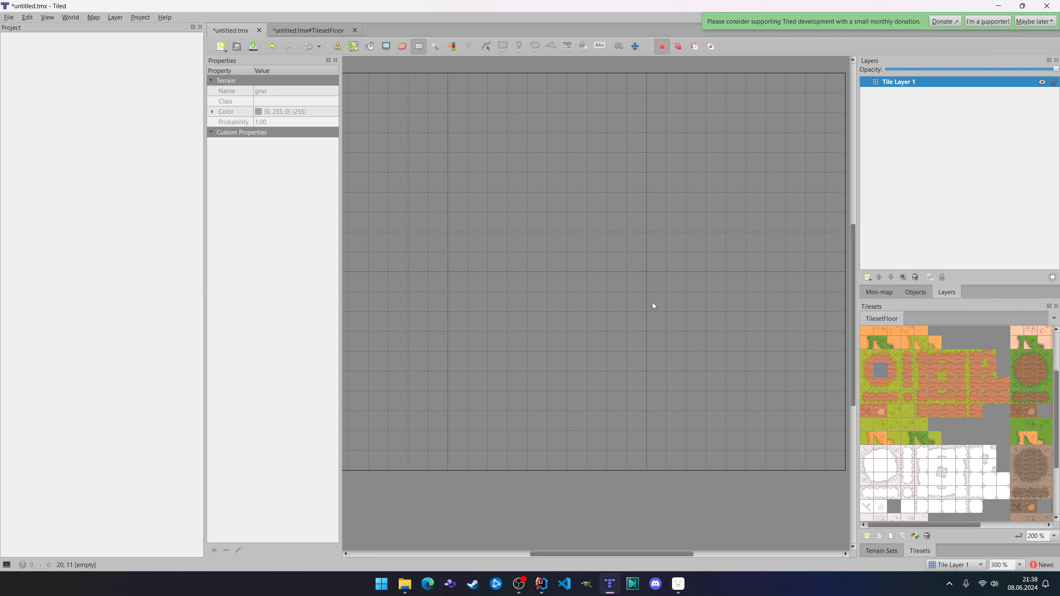
left_click(370, 46)
left_click(809, 381)
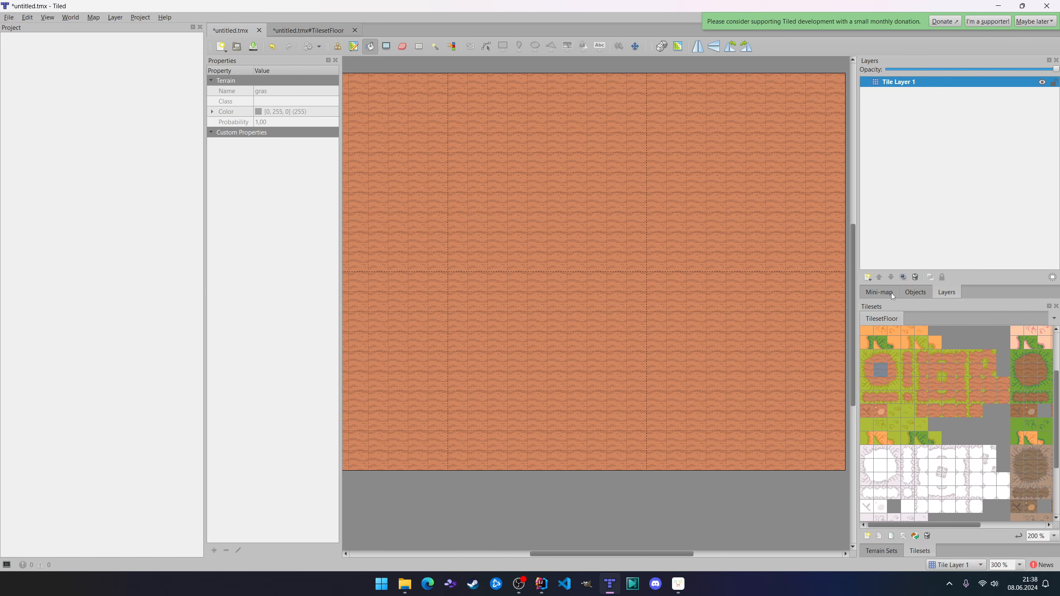
Paint a large irregular grass area with several dirt gaps in the middle of the map using the gras terrain.
left_click(882, 551)
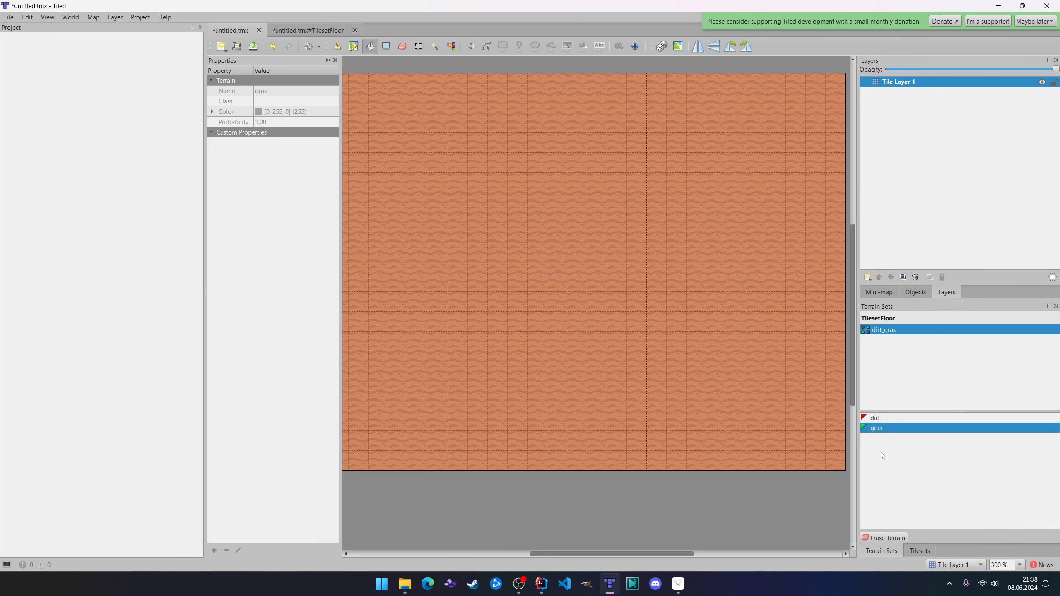
left_click(875, 419)
left_click(877, 428)
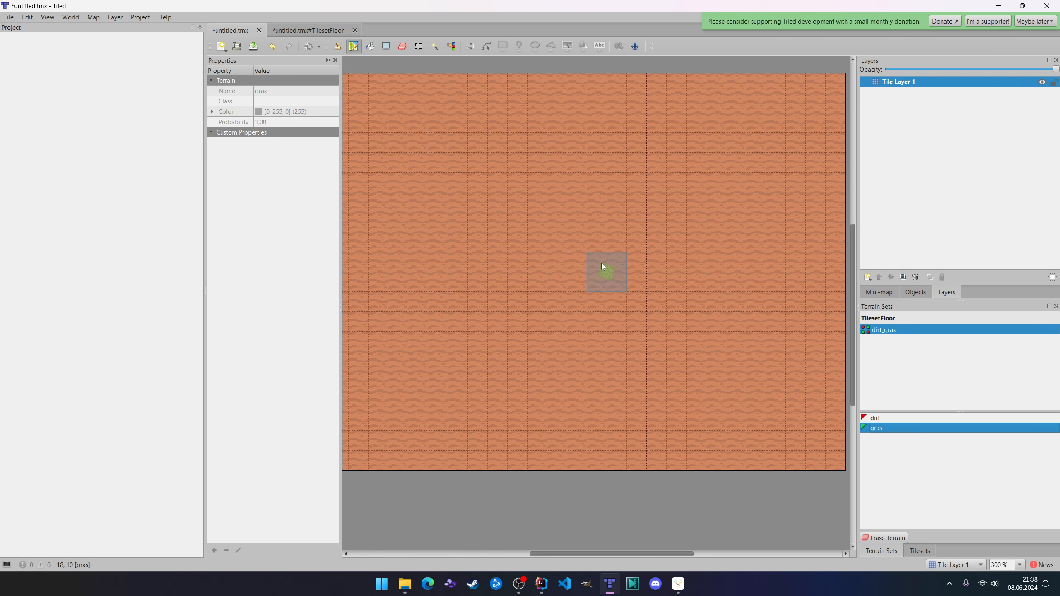
mouse_move(602, 264)
left_mouse_down()
mouse_move(596, 233)
mouse_move(540, 376)
mouse_move(666, 221)
mouse_move(756, 363)
mouse_move(712, 393)
mouse_move(651, 367)
left_mouse_up()
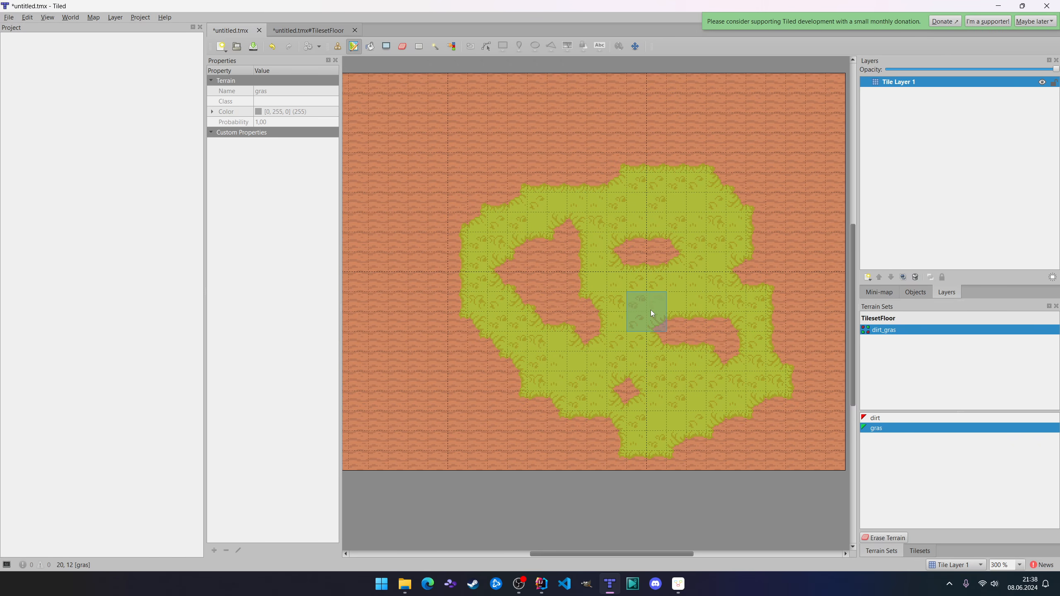
key("r")
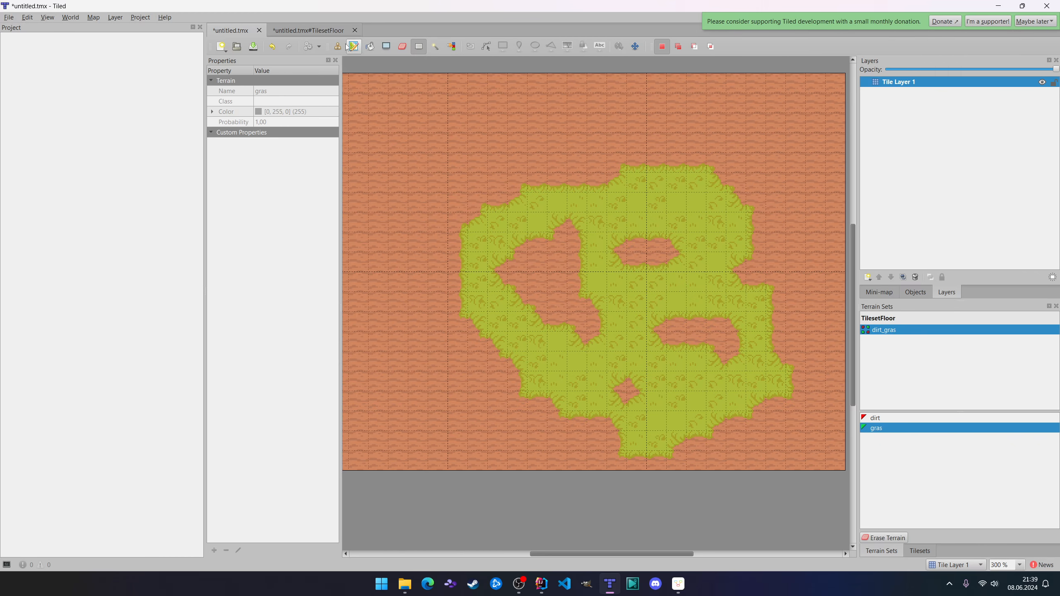
In the TilesetFloor tileset, leave terrain editing and set the probability of the plain light-green grass tile to 0,9.
left_click(307, 30)
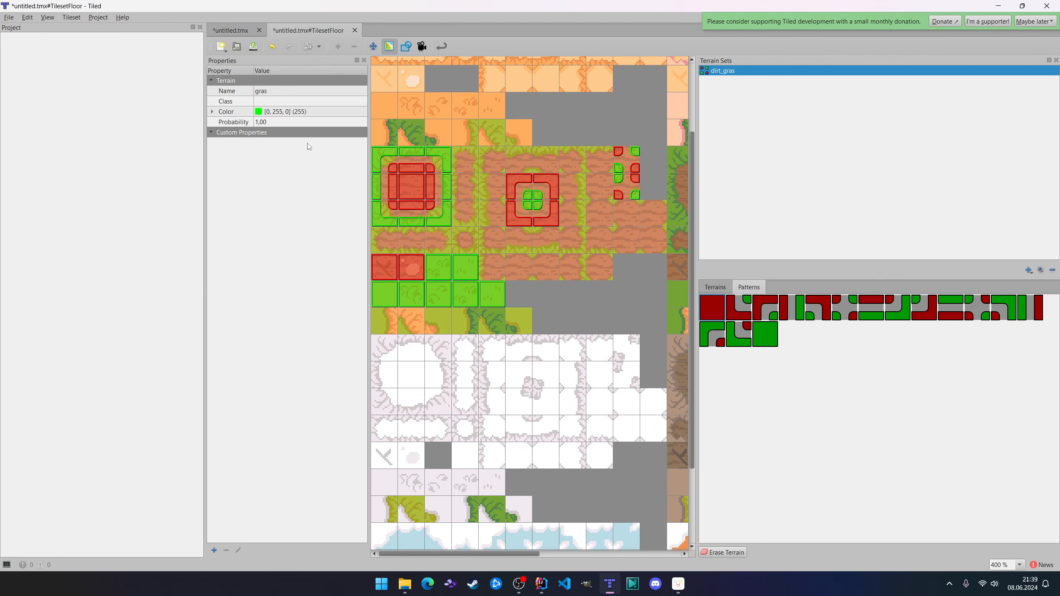
left_click(374, 46)
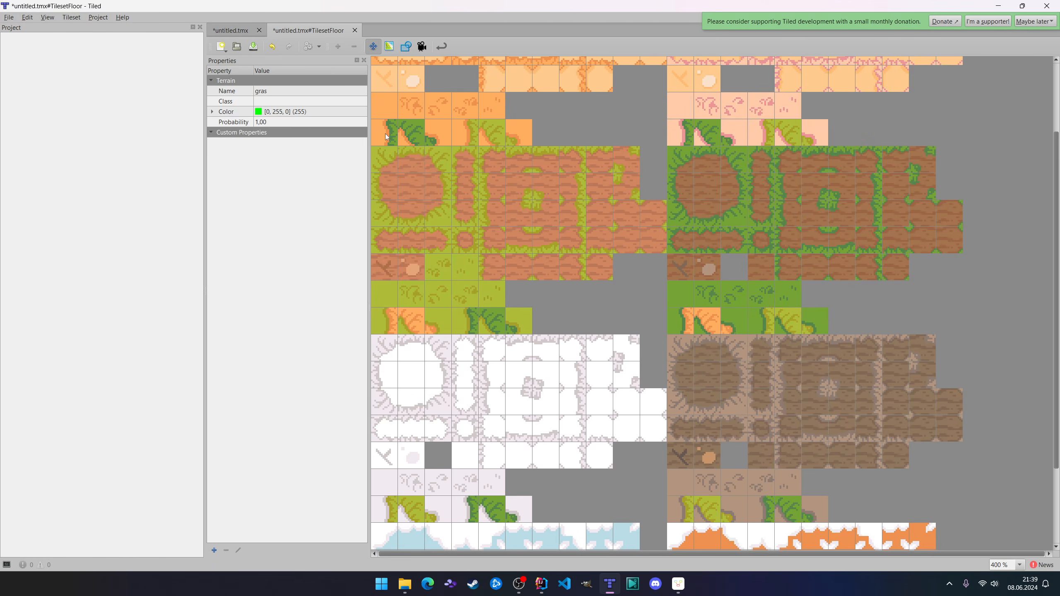
left_click(441, 270)
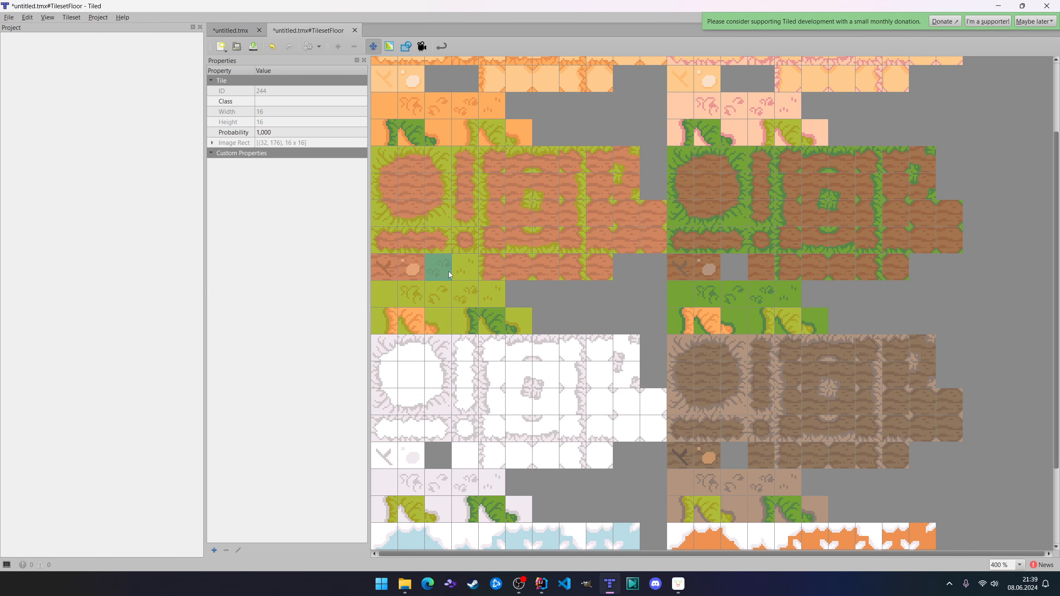
left_click(441, 274)
left_click(467, 270)
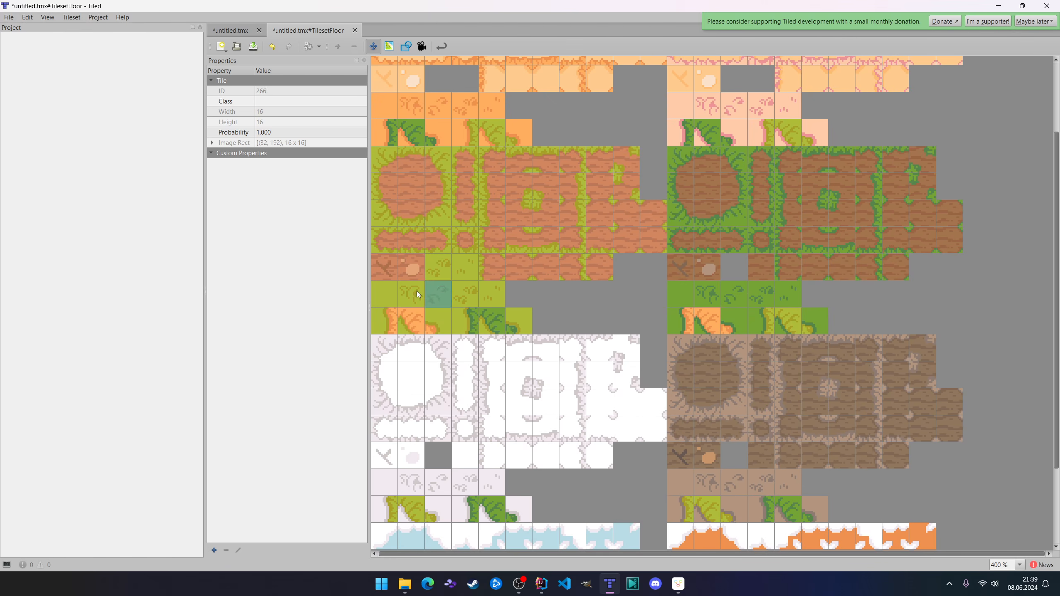
left_click(384, 291)
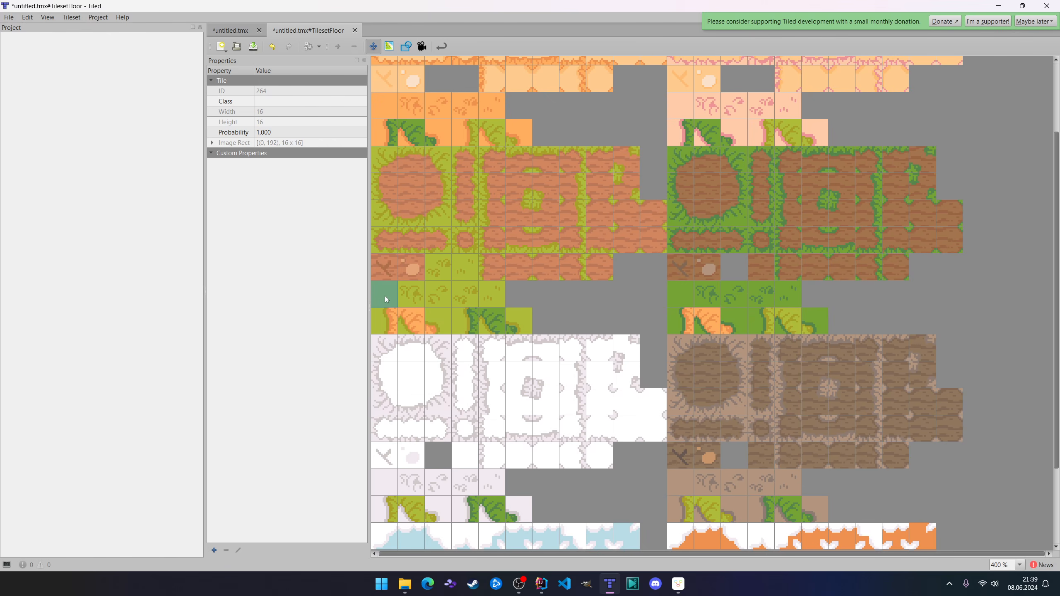
left_click(290, 132)
type("0,9")
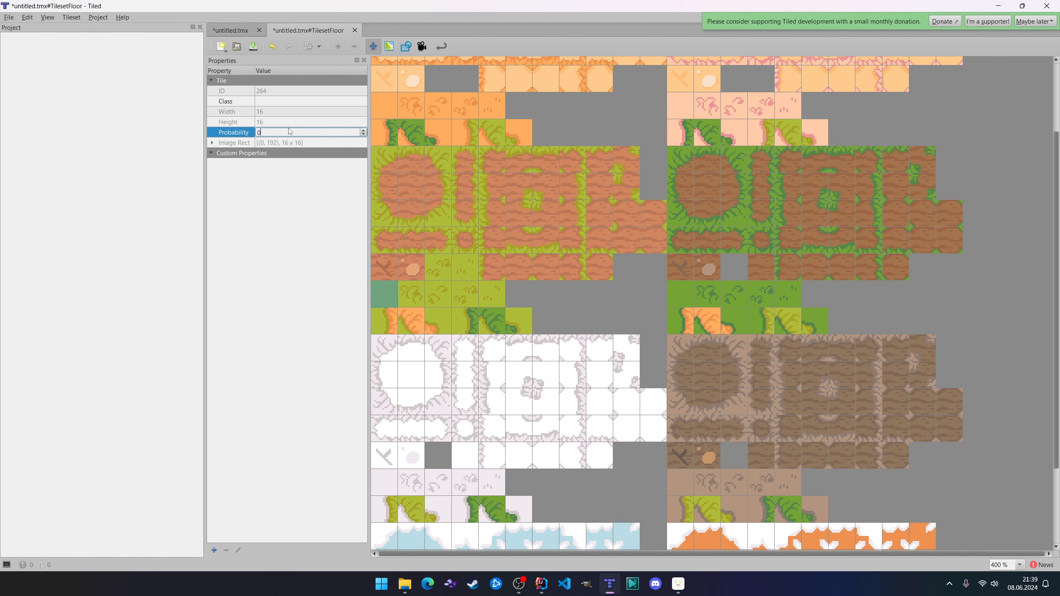
Set the probability of the first grass-tuft tile beside the plain grass to 0,1 and of the next one to 0,2.
left_click(401, 303)
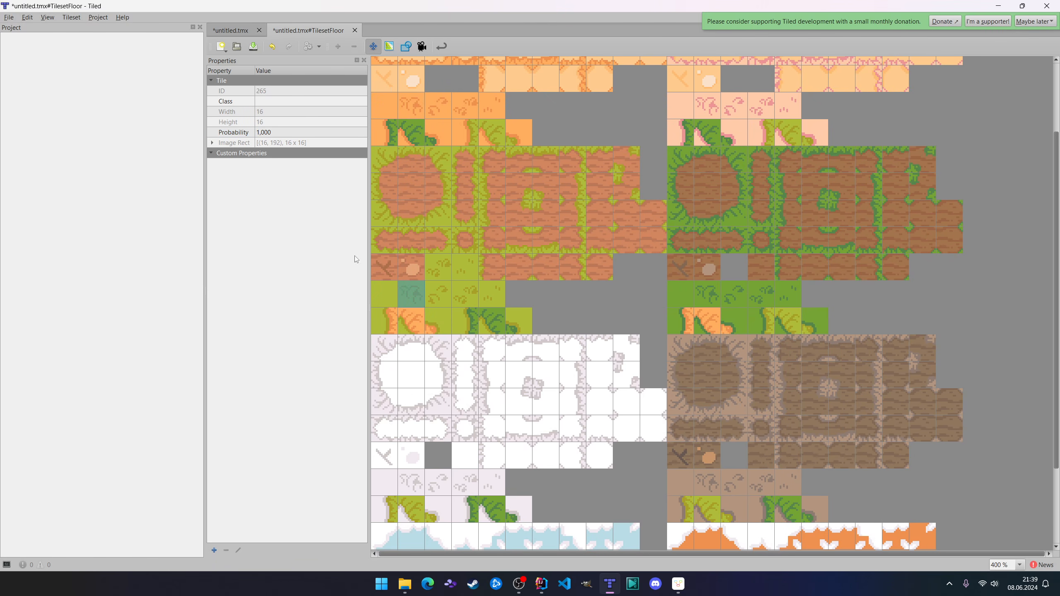
left_click(288, 132)
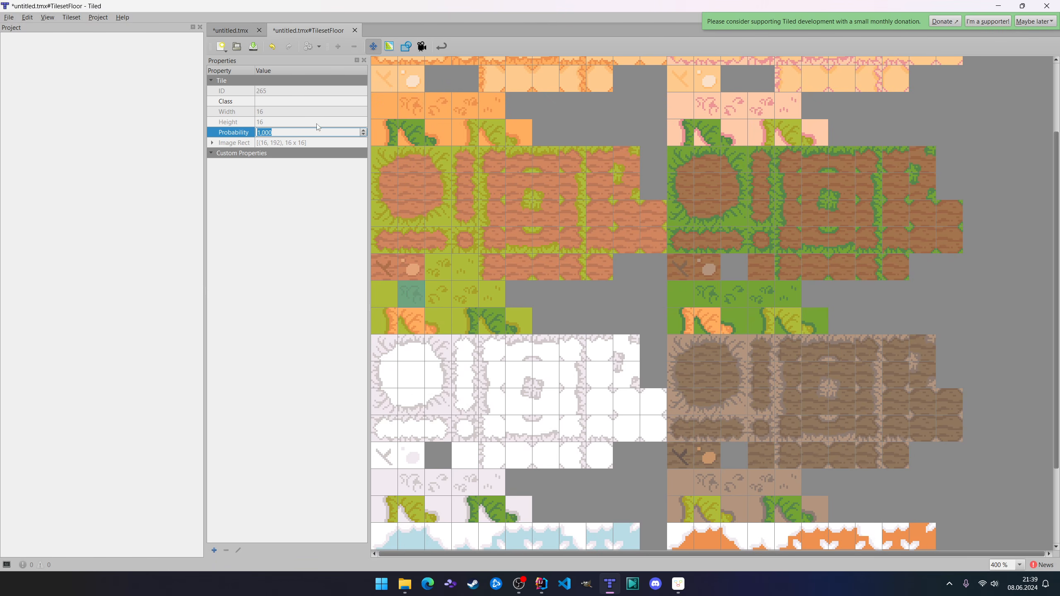
type("0,1")
left_click(433, 297)
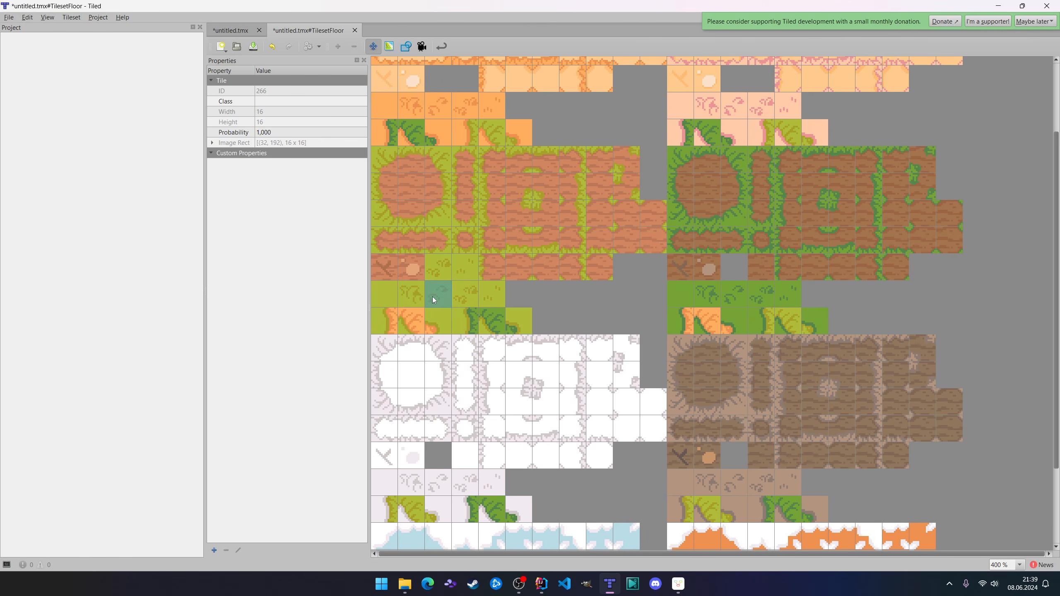
left_click(314, 127)
type("0,2")
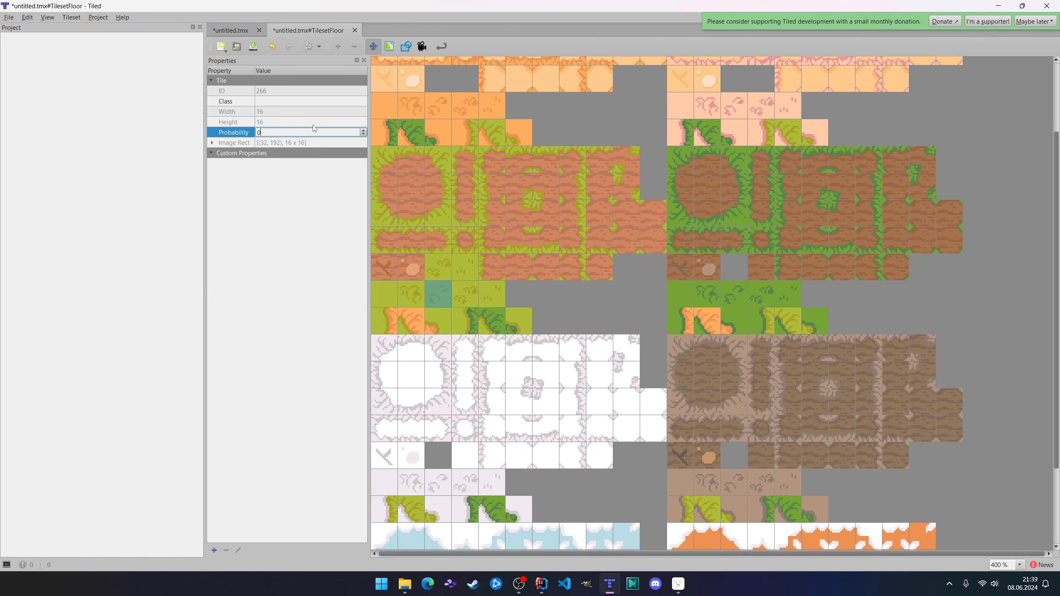
key("Return")
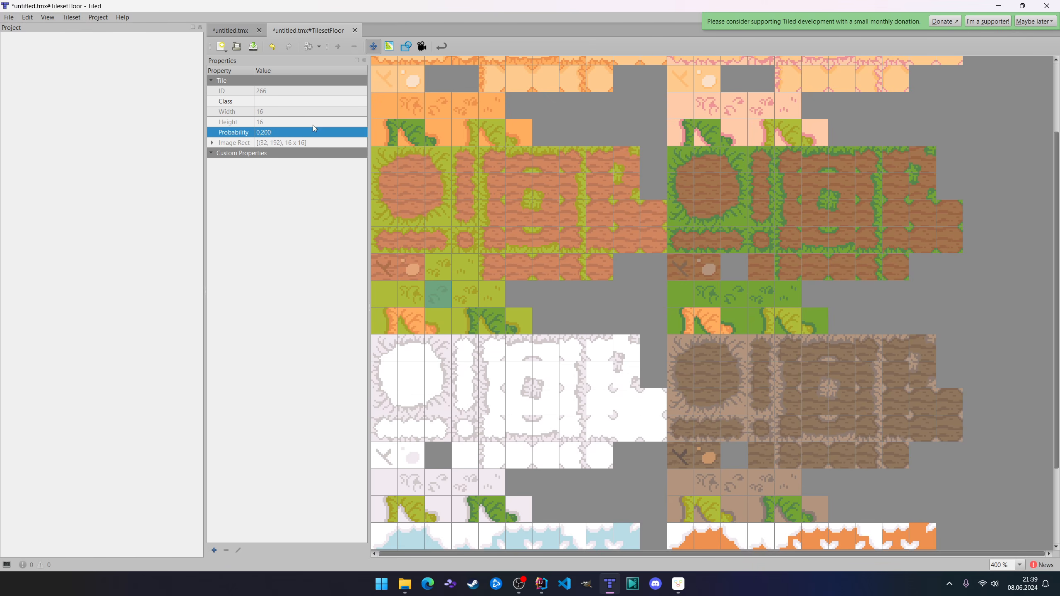
Check the probabilities of the edited grass tiles and return to the untitled.tmx map.
left_click(387, 302)
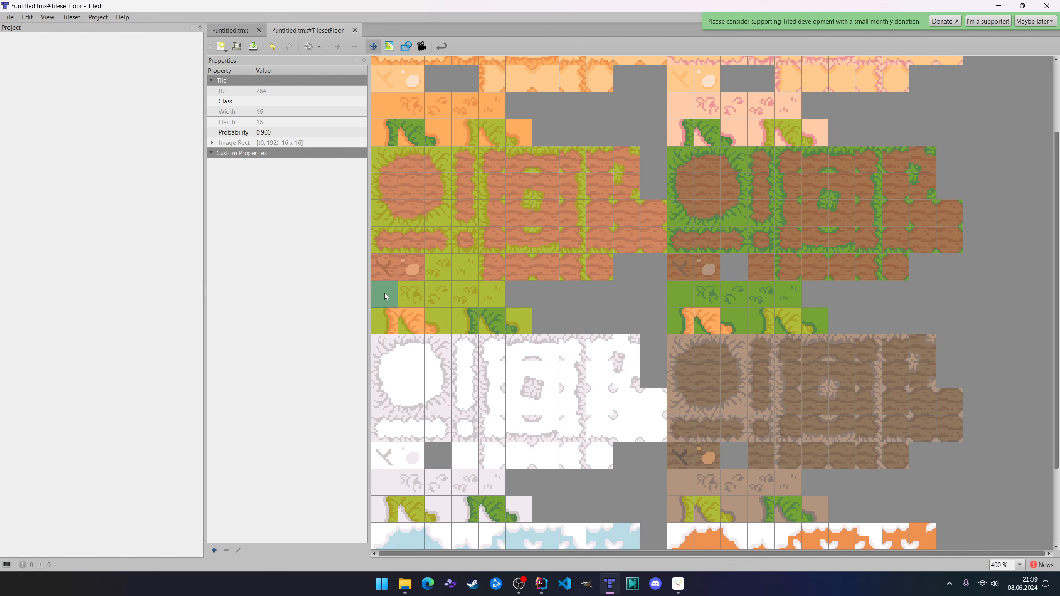
left_click(419, 297)
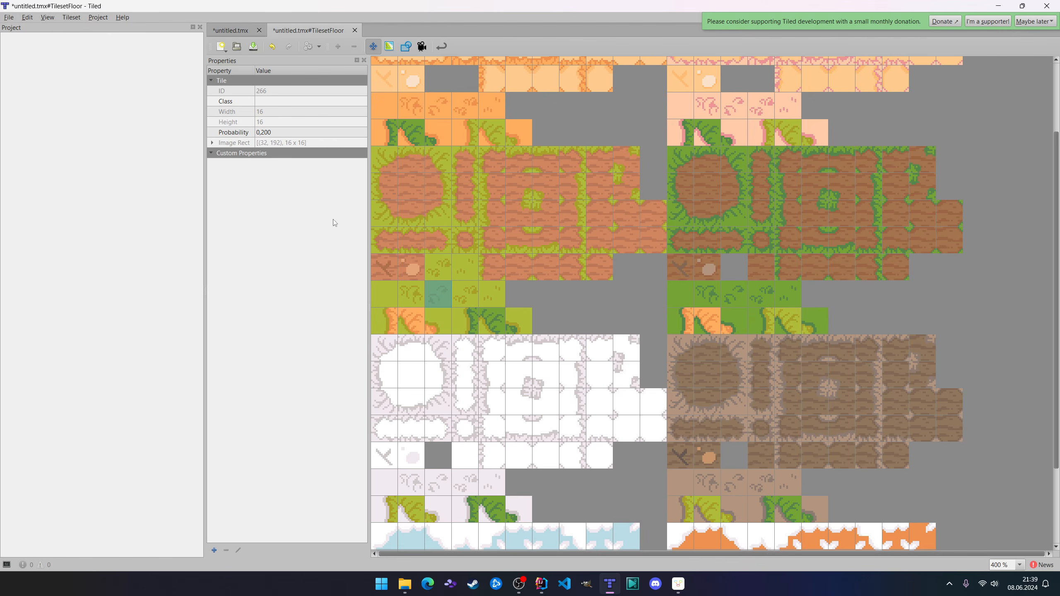
left_click(230, 30)
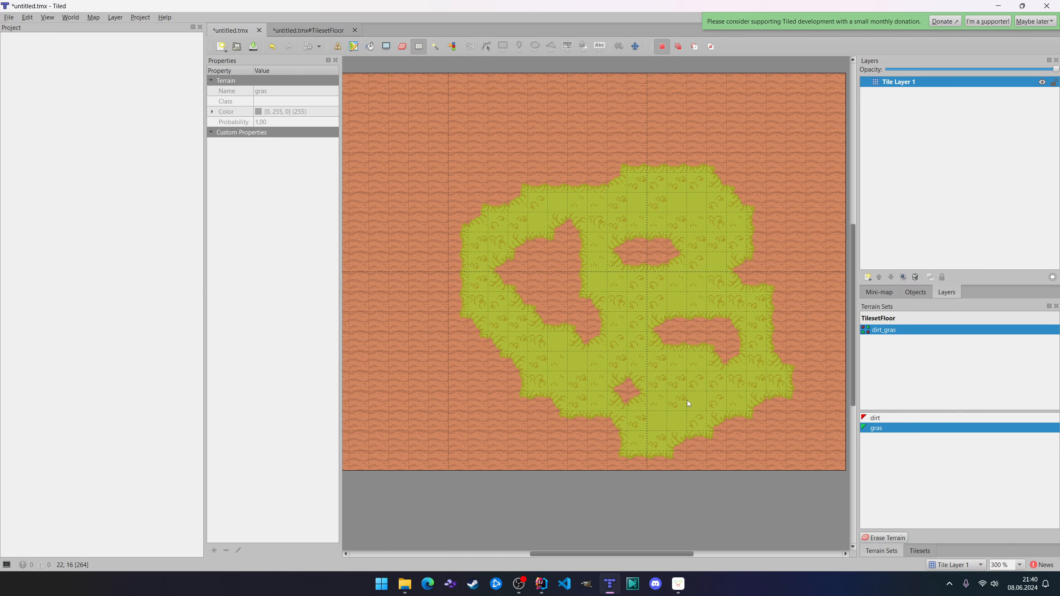
Reopen terrain set editing in the TilesetFloor tileset and add a new edge set and a new mixed set.
left_click(309, 30)
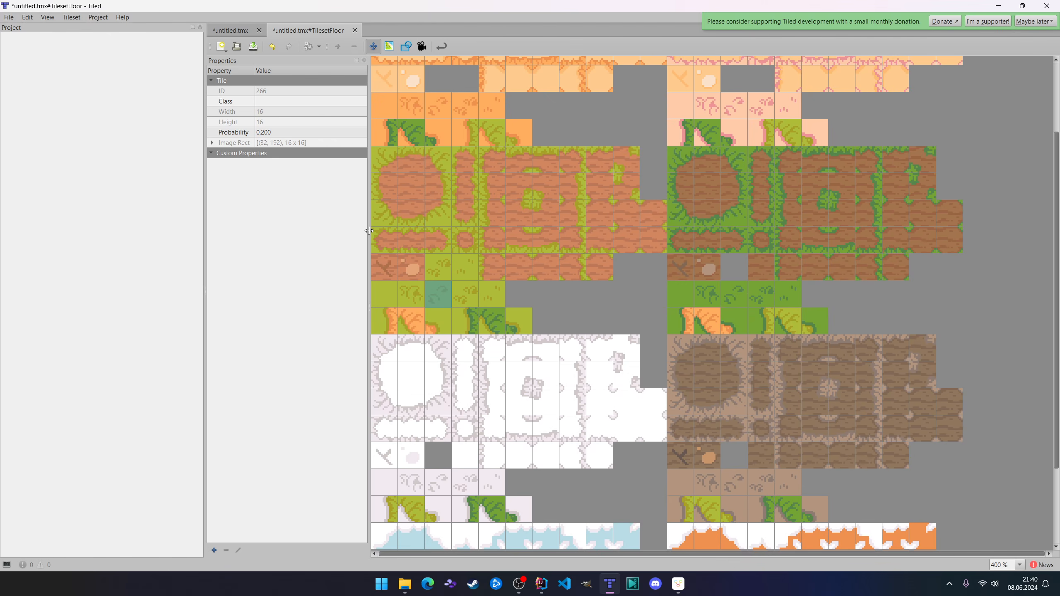
left_click(389, 46)
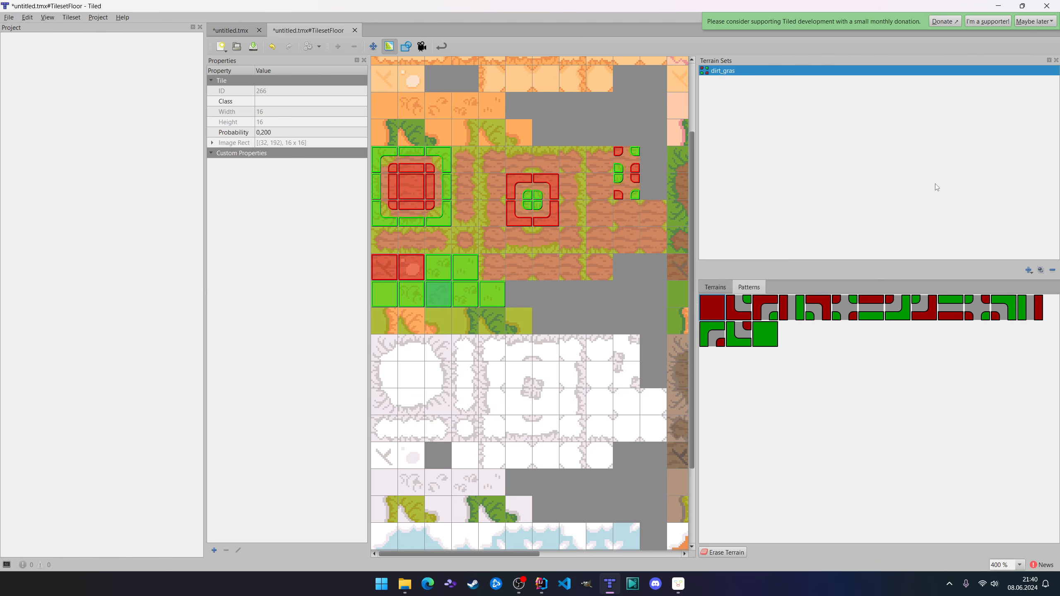
left_click(1029, 270)
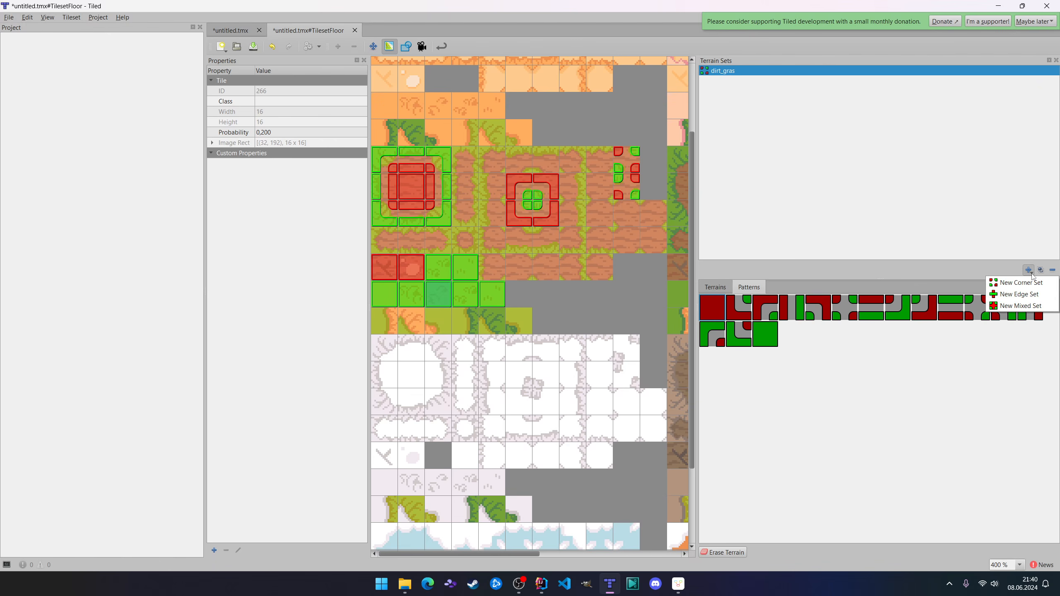
left_click(1019, 294)
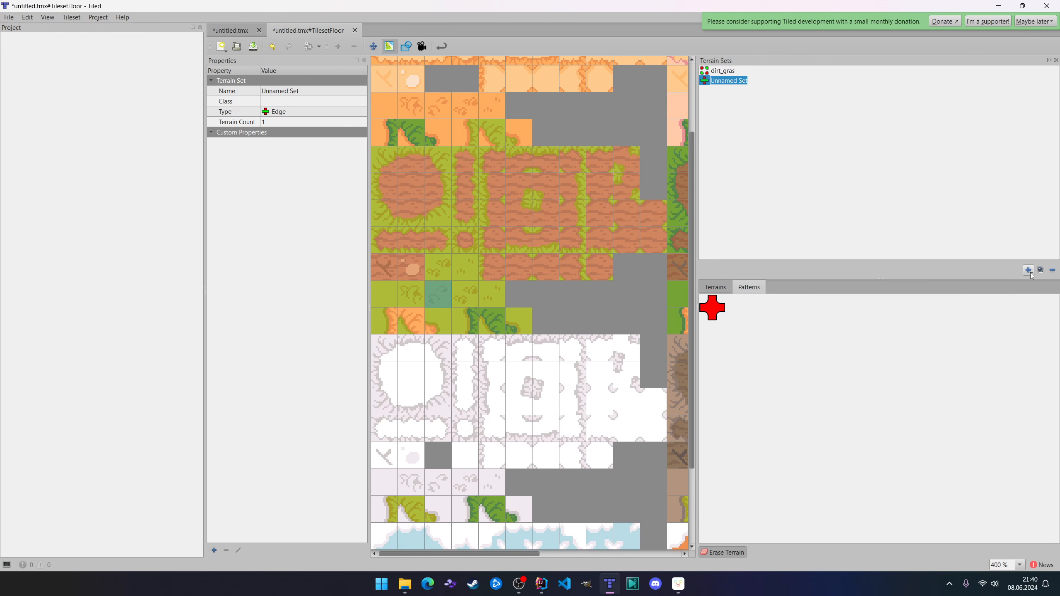
left_click(1029, 270)
left_click(1019, 306)
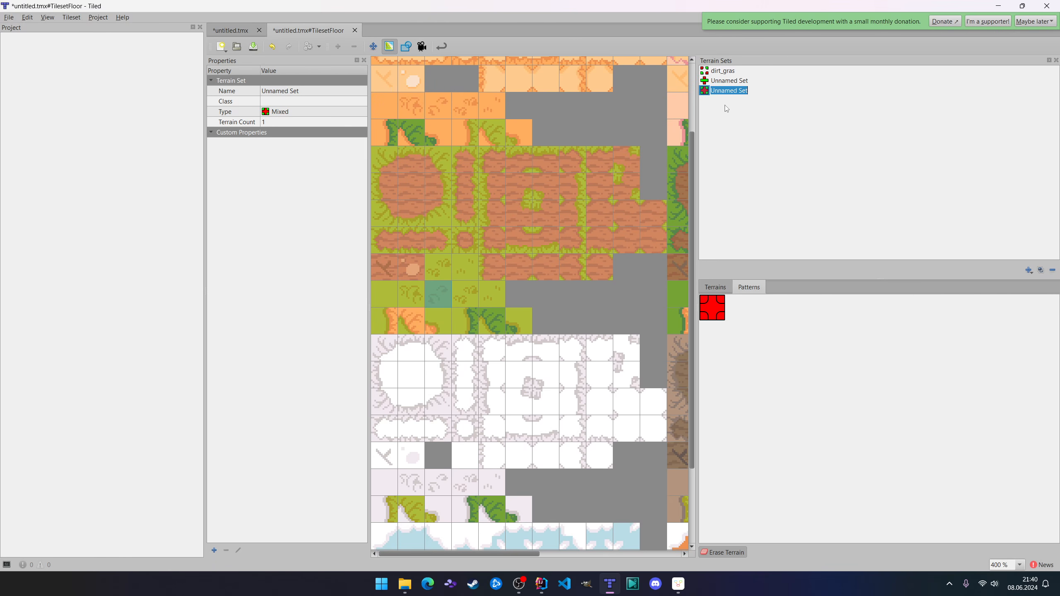
Add a second terrain to the unnamed edge set and to the unnamed mixed set.
left_click(730, 82)
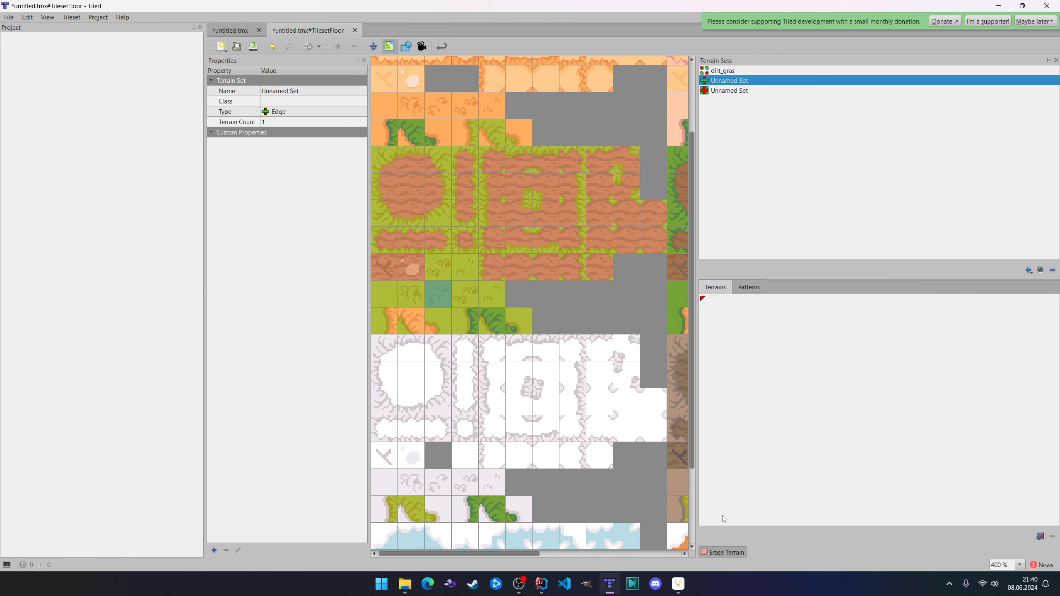
left_click(1041, 536)
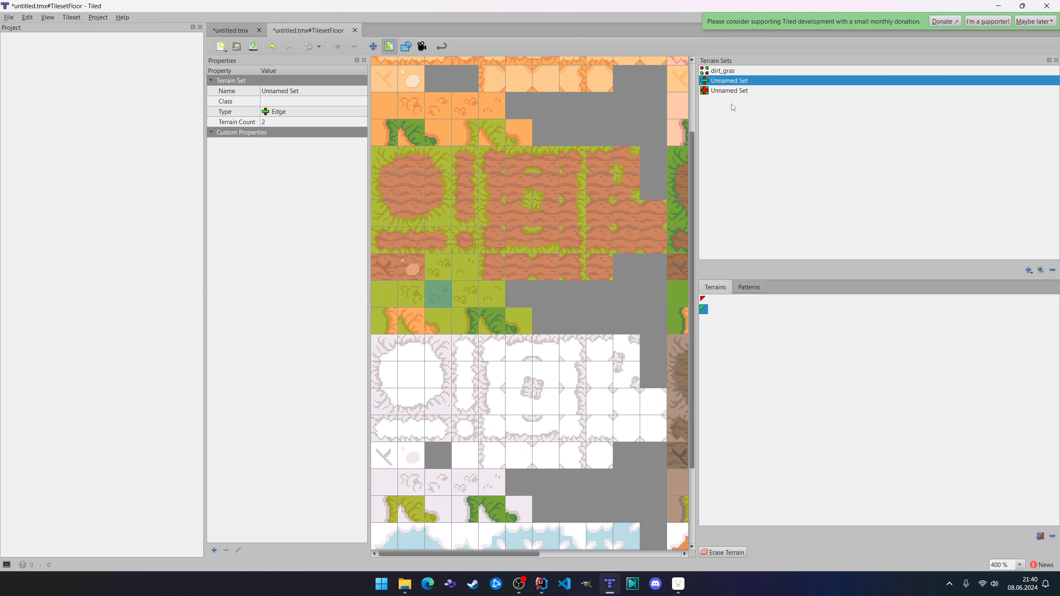
left_click(730, 91)
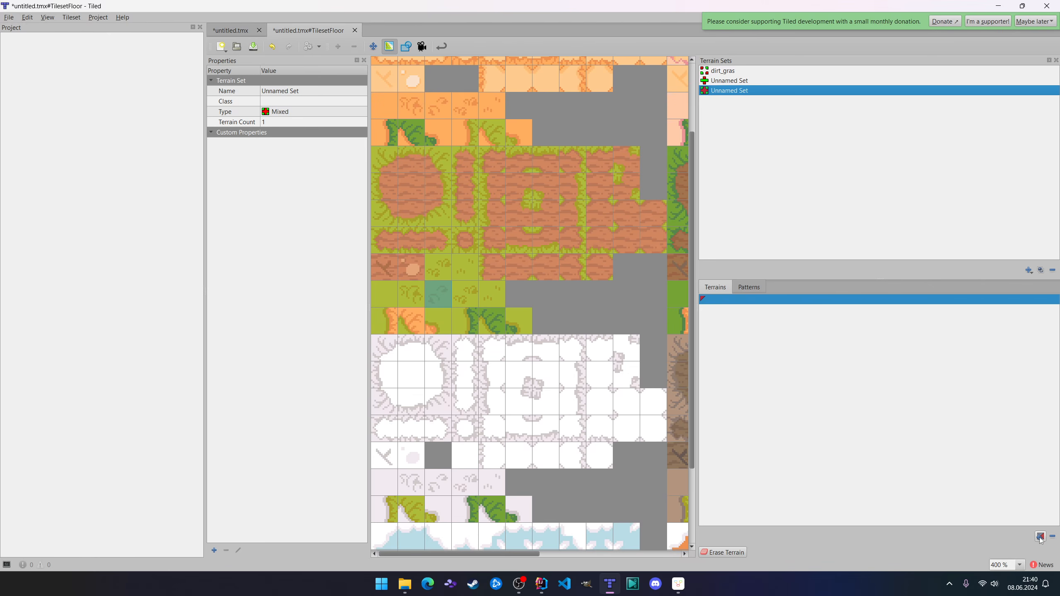
left_click(1041, 537)
Compare the patterns of the unnamed edge set with those of the dirt_gras corner set.
left_click(734, 82)
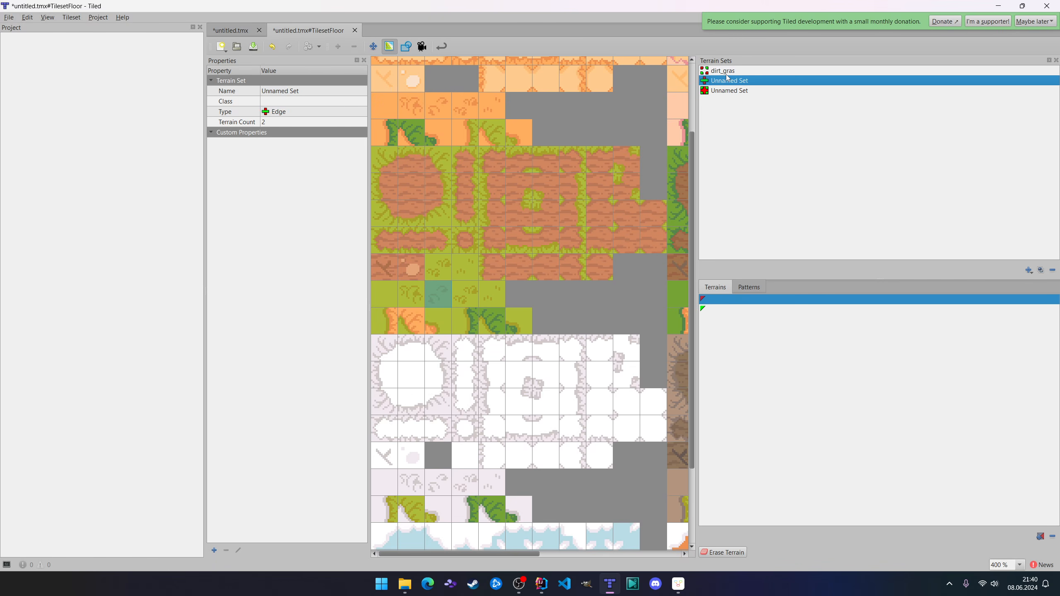
left_click(751, 289)
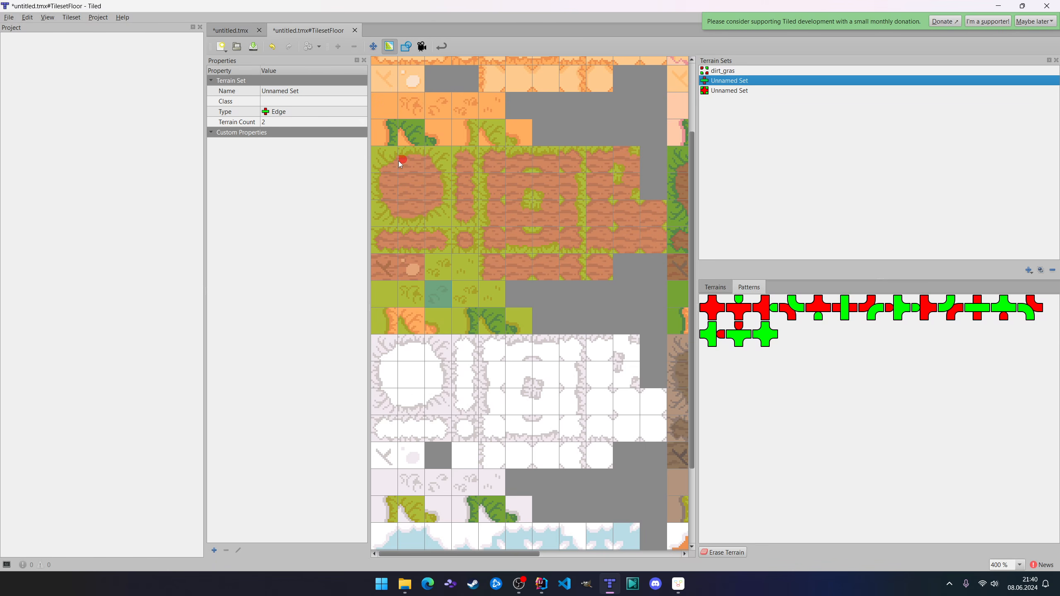
left_click(729, 72)
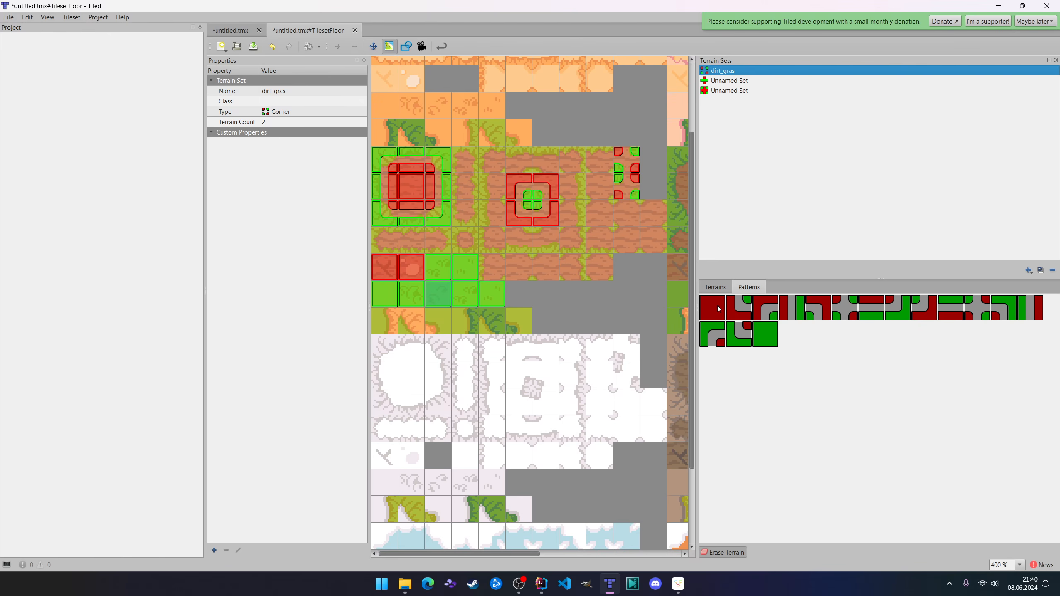
In the unnamed edge set, assign the all-red edge pattern to the centre tile of the large dirt patch.
left_click(726, 83)
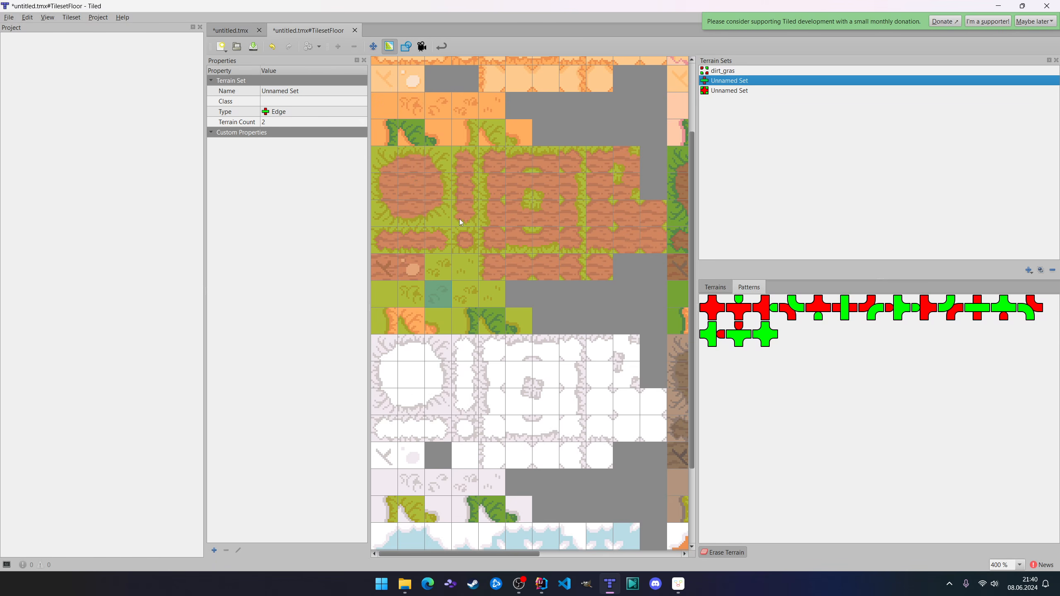
left_click(712, 307)
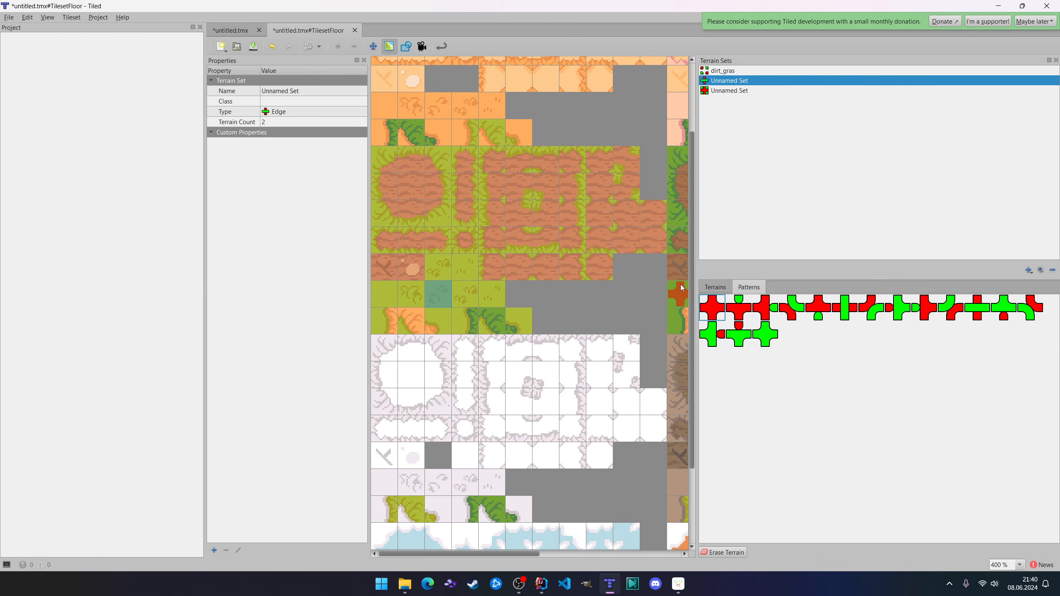
left_click(415, 195)
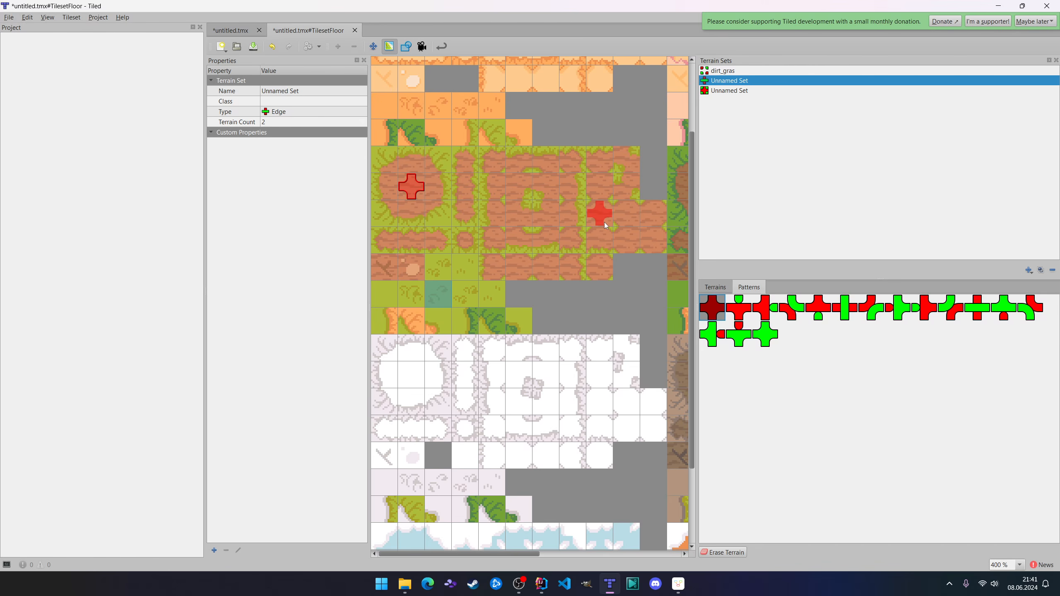
Look through all patterns of the unnamed mixed set and compare them with the edge and dirt_gras corner sets.
left_click(730, 92)
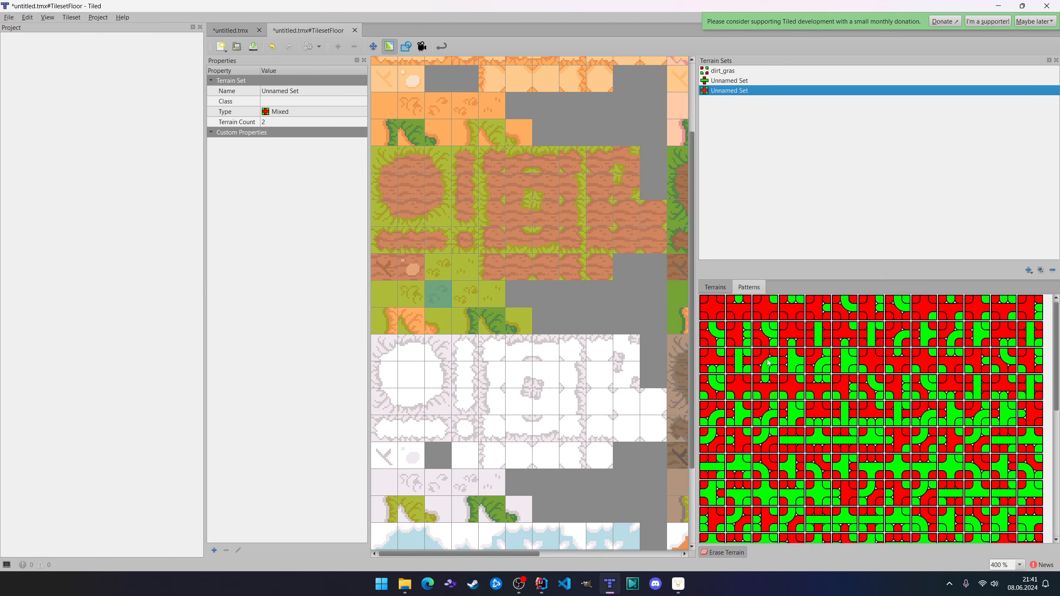
scroll(845, 412, "down", 5)
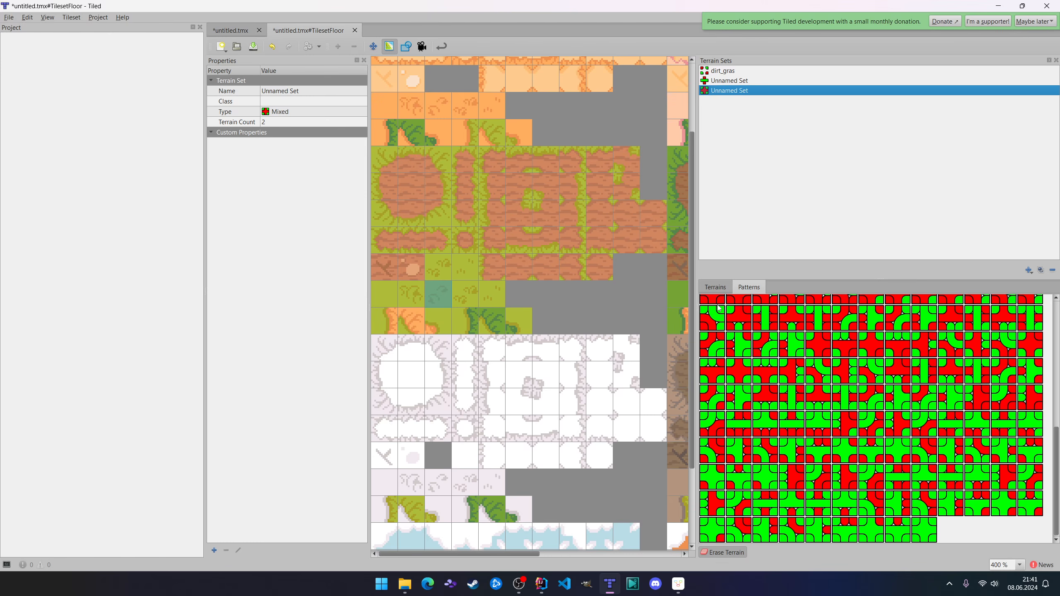
left_click(715, 287)
left_click(749, 289)
scroll(792, 424, "up", 3)
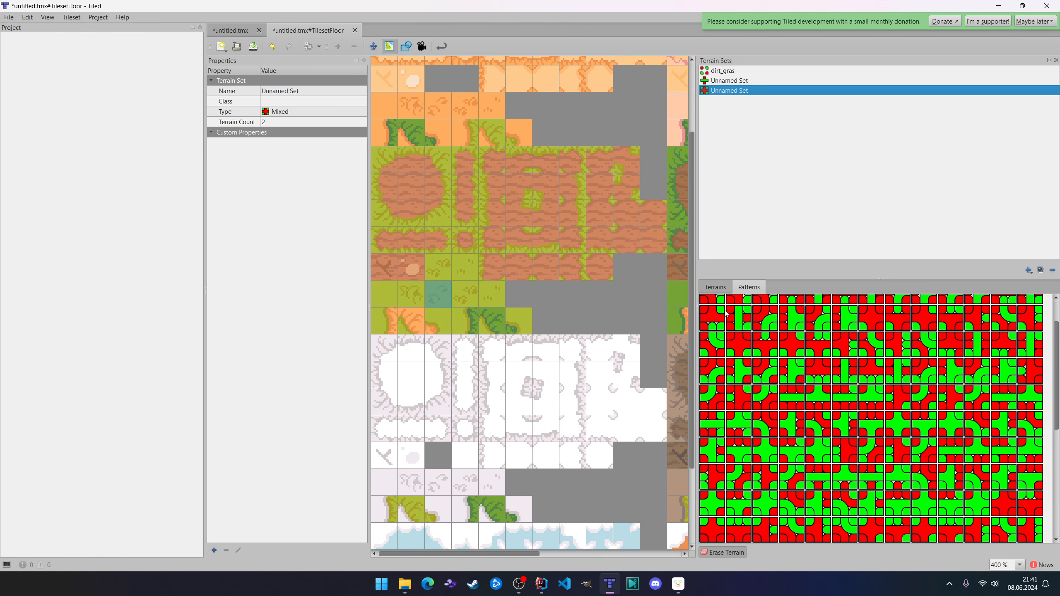
scroll(738, 341, "up", 3)
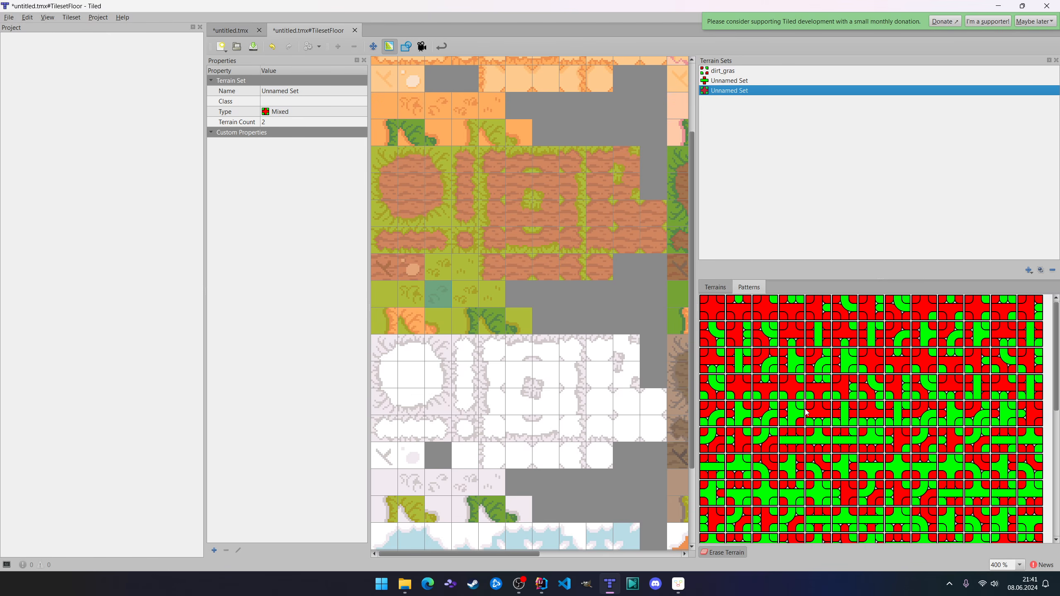
left_click(731, 81)
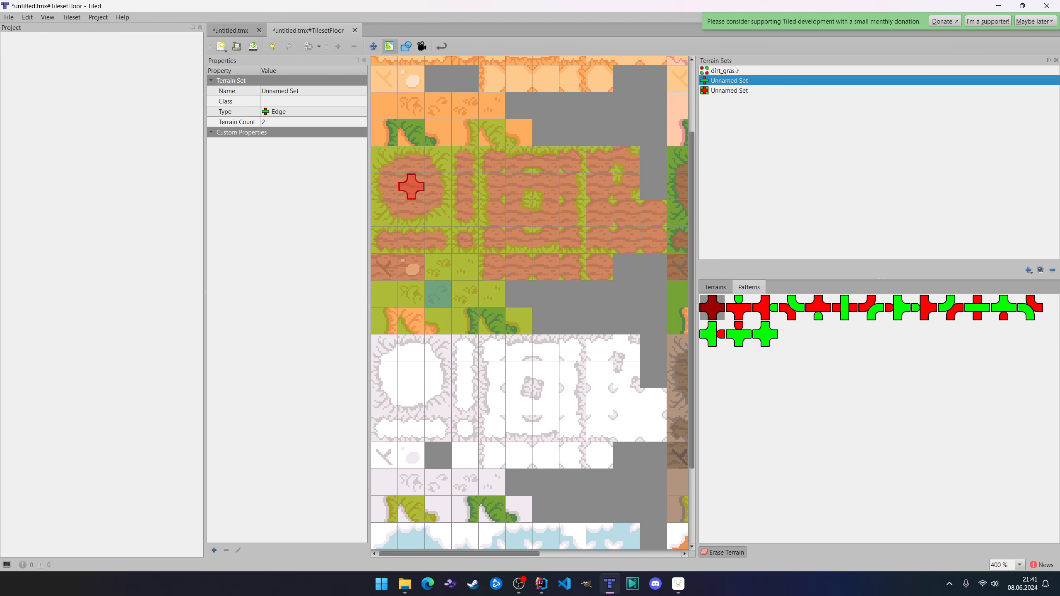
left_click(731, 71)
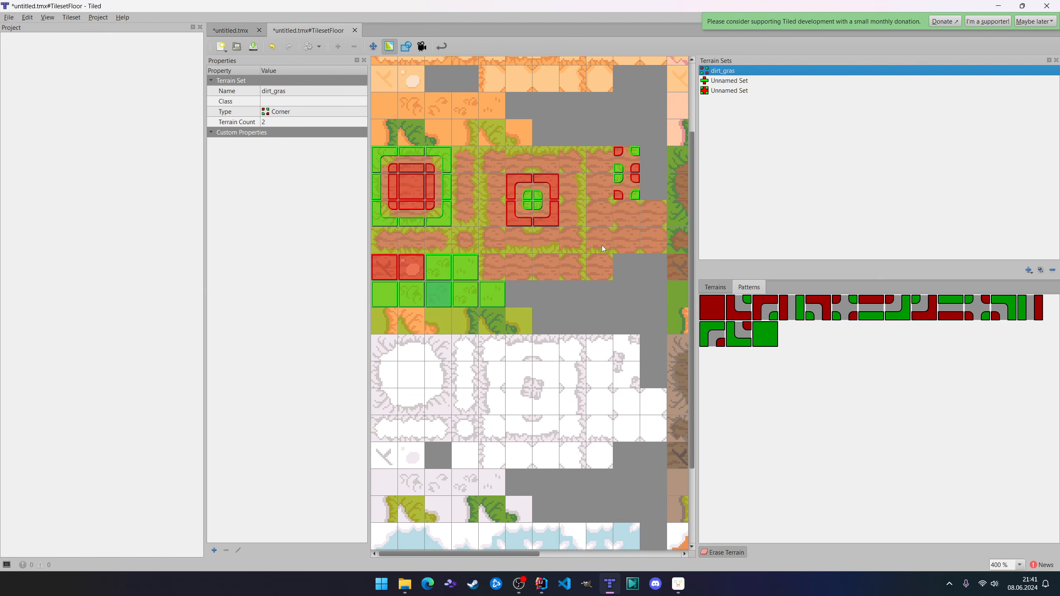
left_click(737, 82)
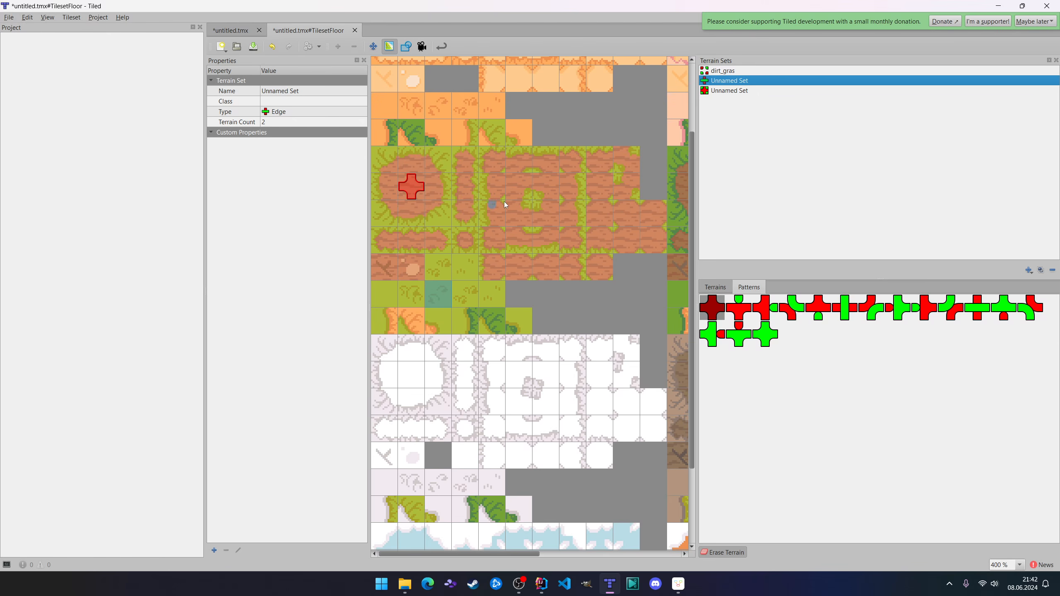
Compare the unnamed mixed set's patterns with the painted map and the dirt_gras corner set.
left_click(747, 93)
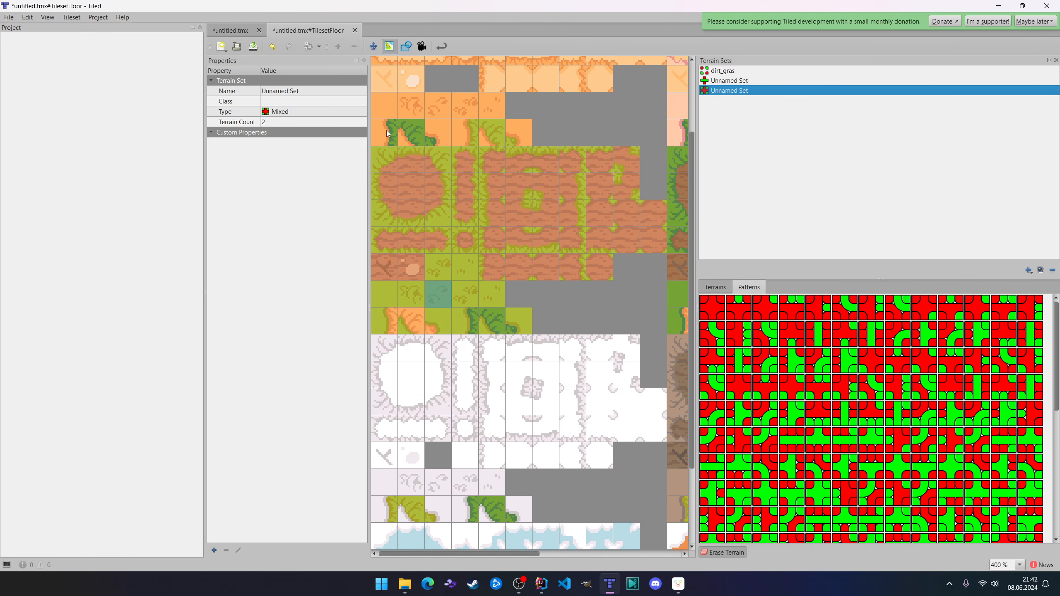
left_click(232, 30)
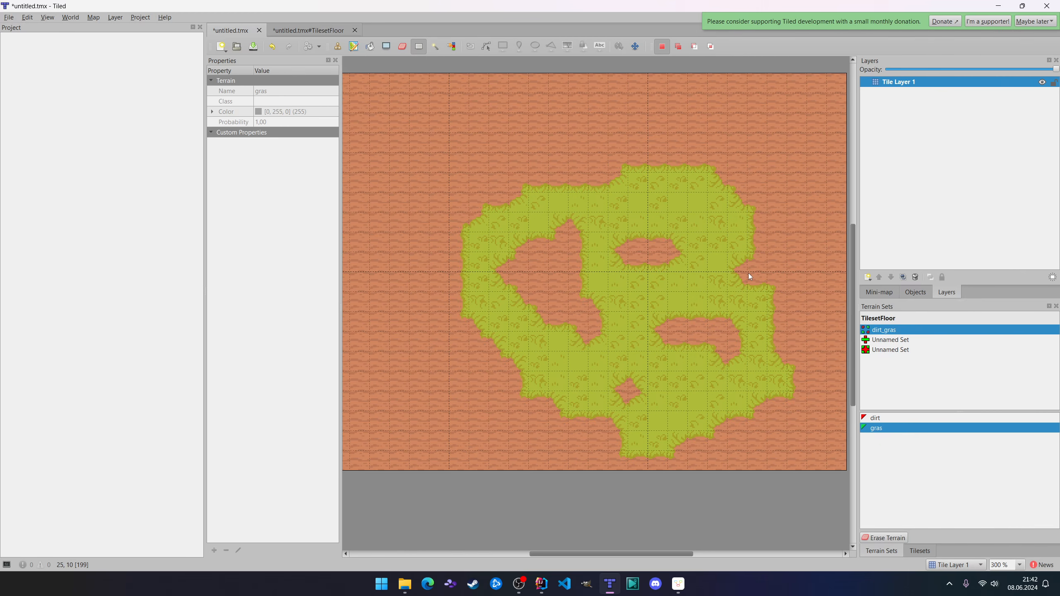
left_click(311, 33)
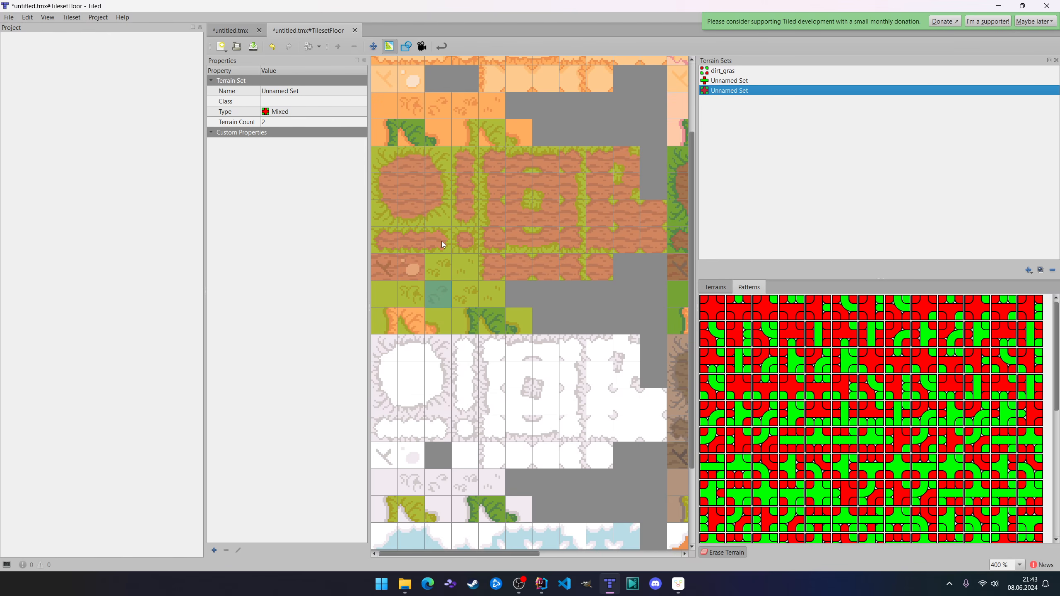
left_click(737, 72)
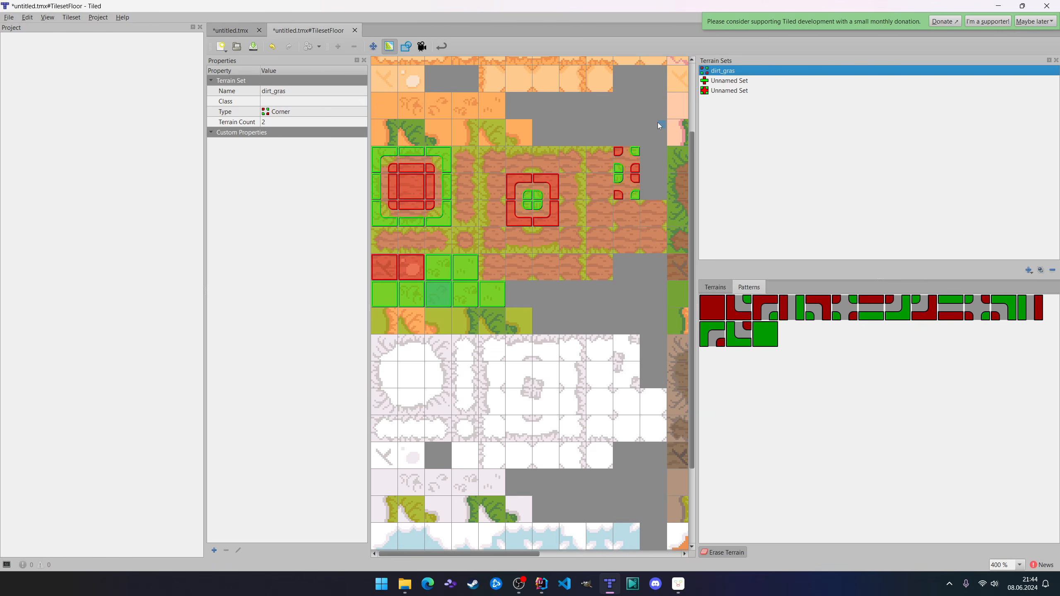
Open the centre tile of the large dirt patch in the Tile Collision Editor and hide its objects list.
left_click(407, 46)
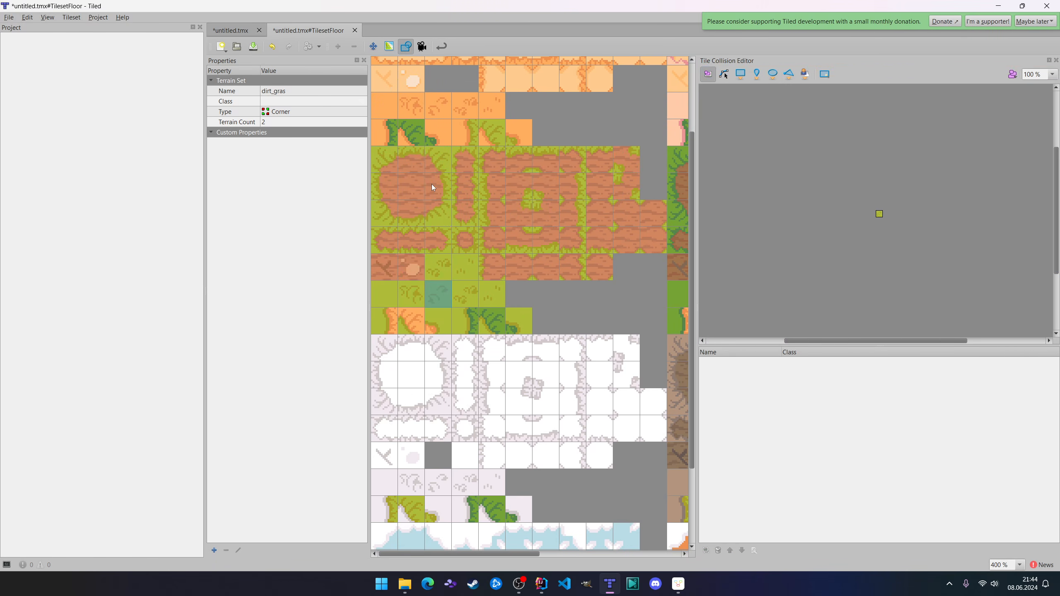
left_click(411, 192)
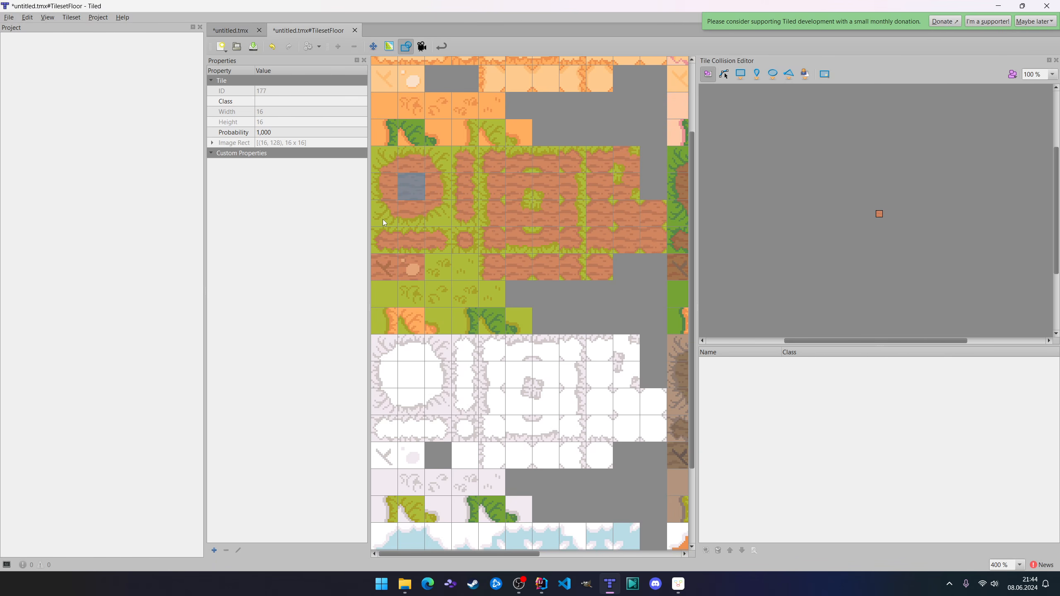
scroll(894, 231, "up", 3)
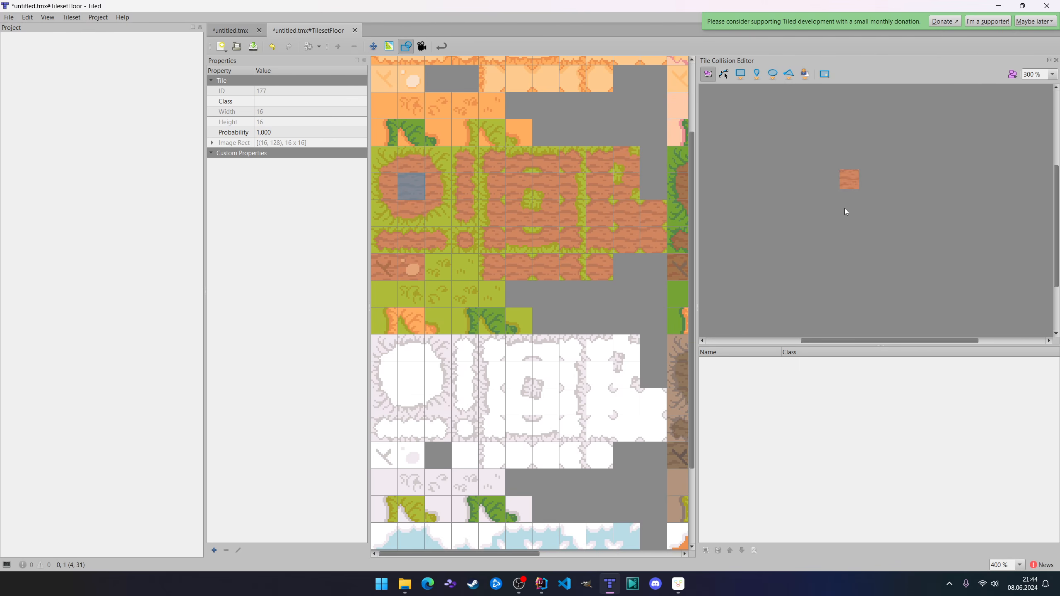
left_click(1012, 74)
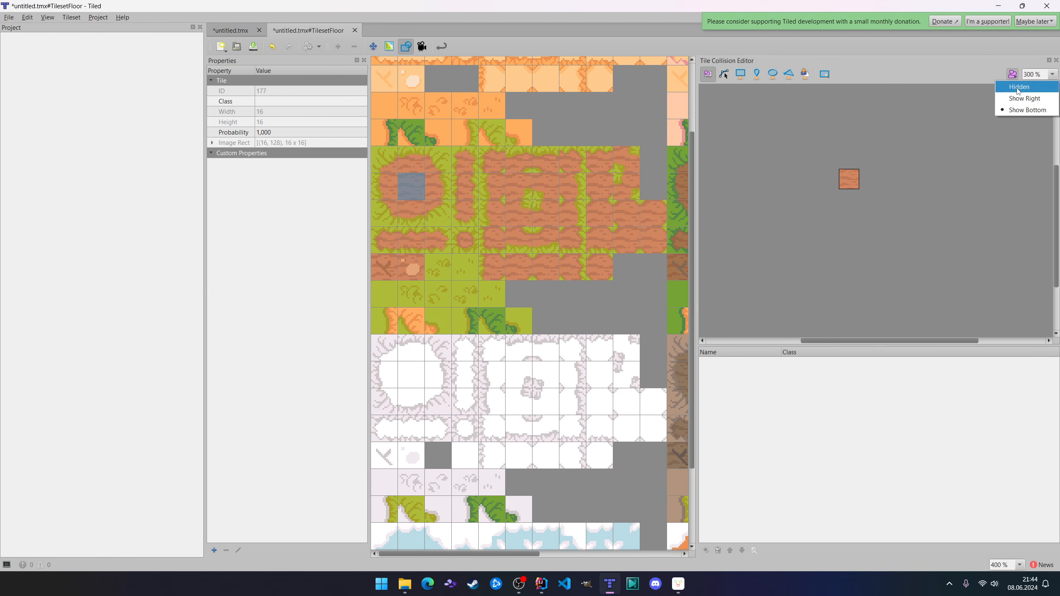
left_click(1018, 84)
scroll(866, 308, "up", 1)
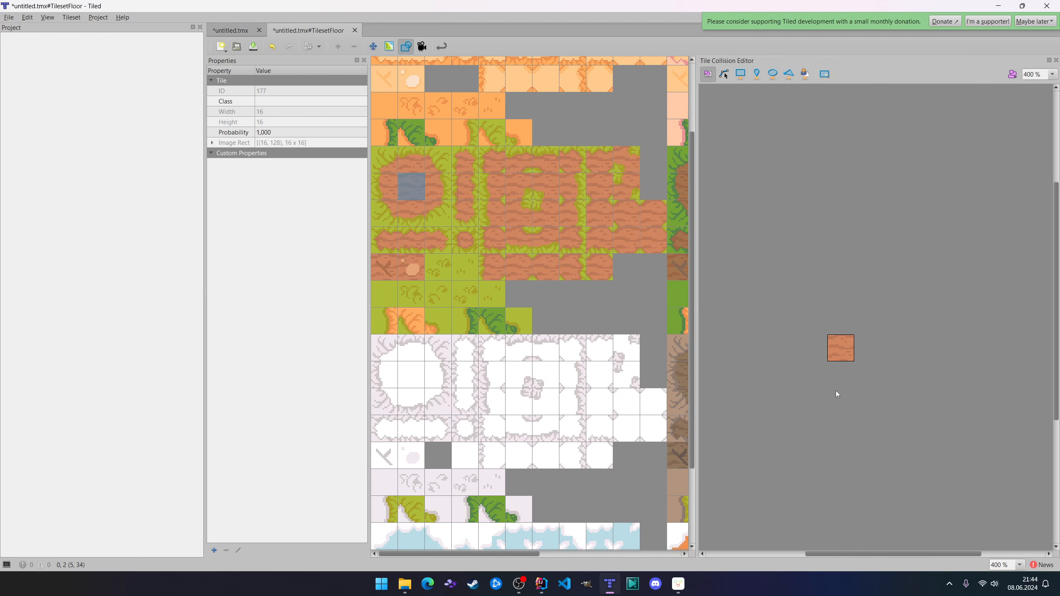
scroll(837, 390, "up", 2)
scroll(839, 392, "up", 1)
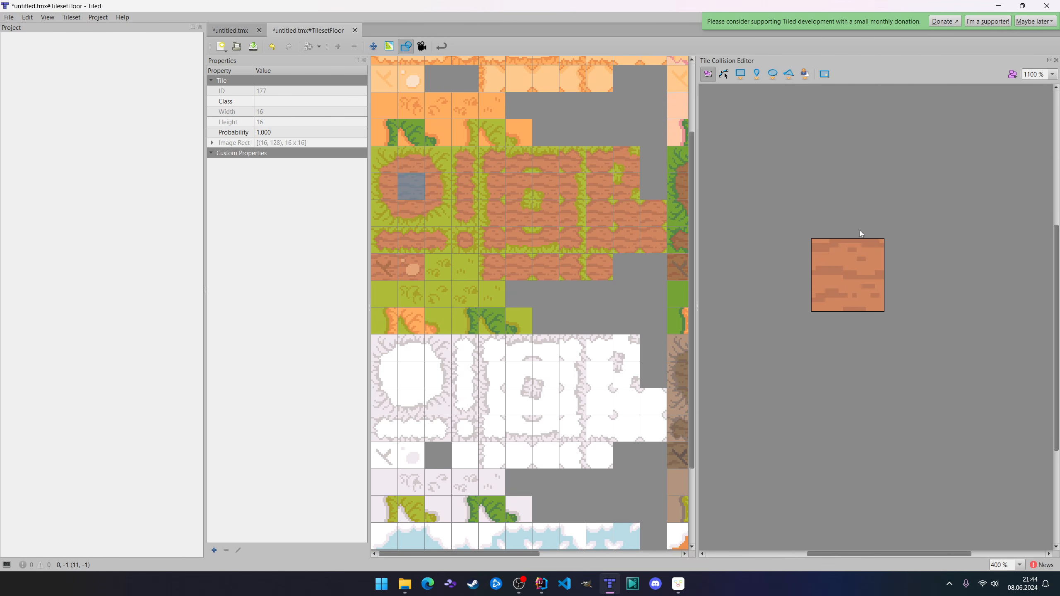
Place five zero-size rectangle collision objects at scattered points on the dirt tile.
left_click(741, 74)
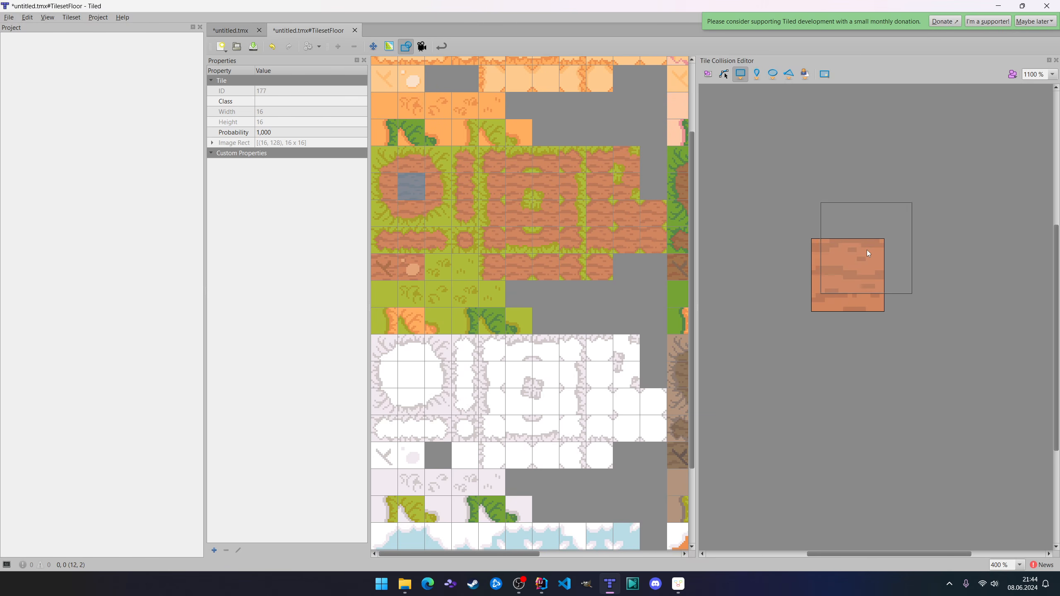
left_click(848, 280)
left_click(884, 261)
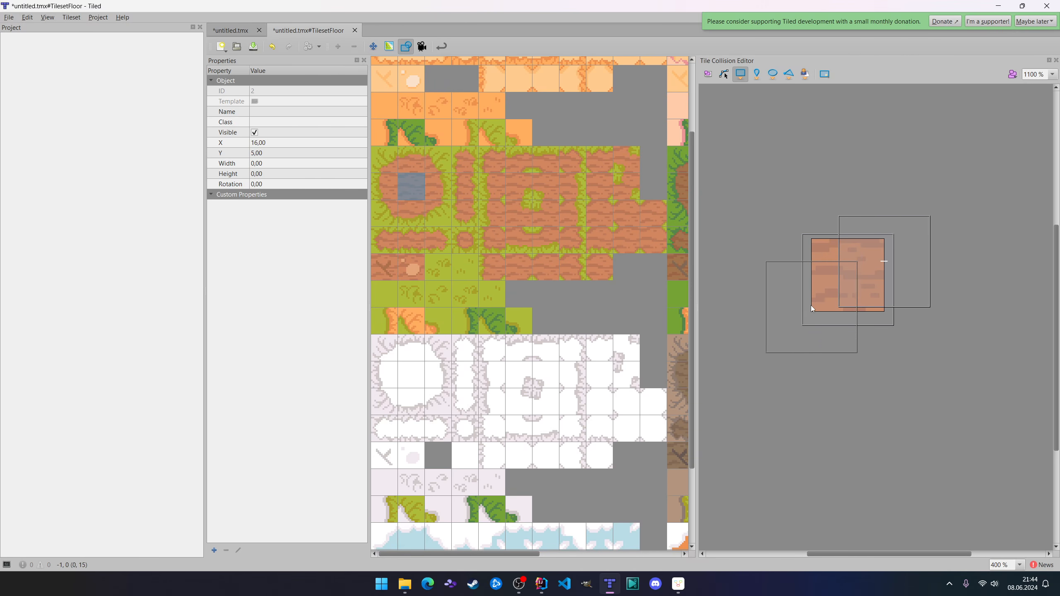
left_click(838, 308)
left_click(821, 243)
left_click(875, 303)
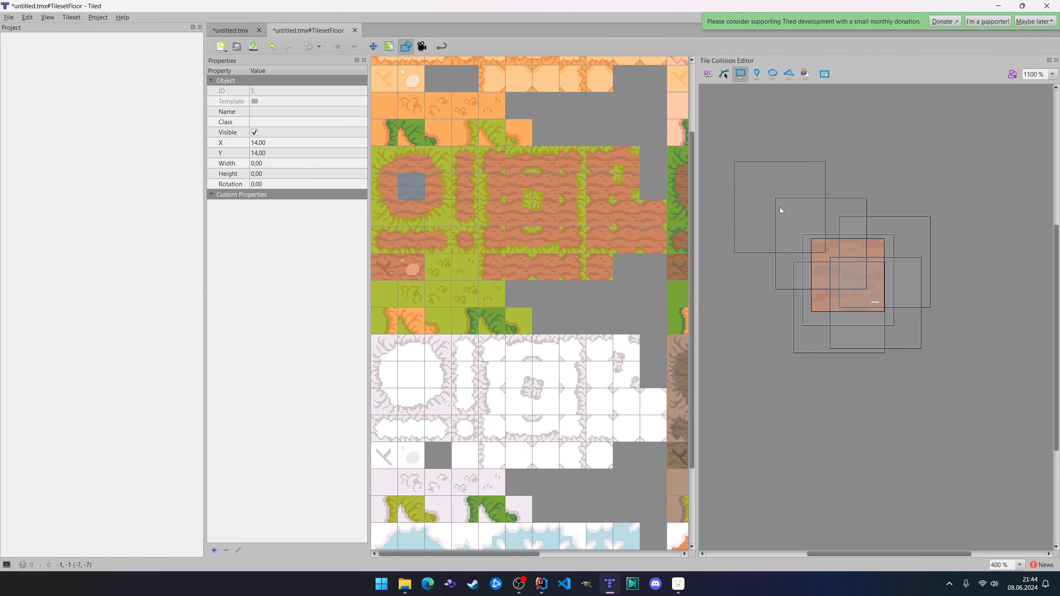
Select the collision rectangles and move two of them off the dirt tile and back near its centre.
left_click(724, 74)
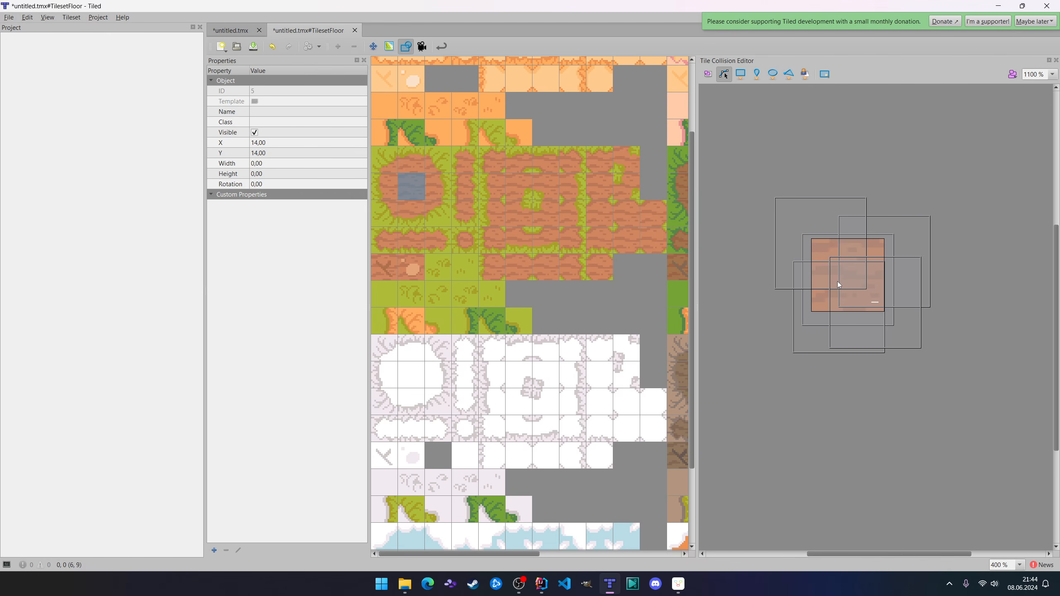
left_click(708, 73)
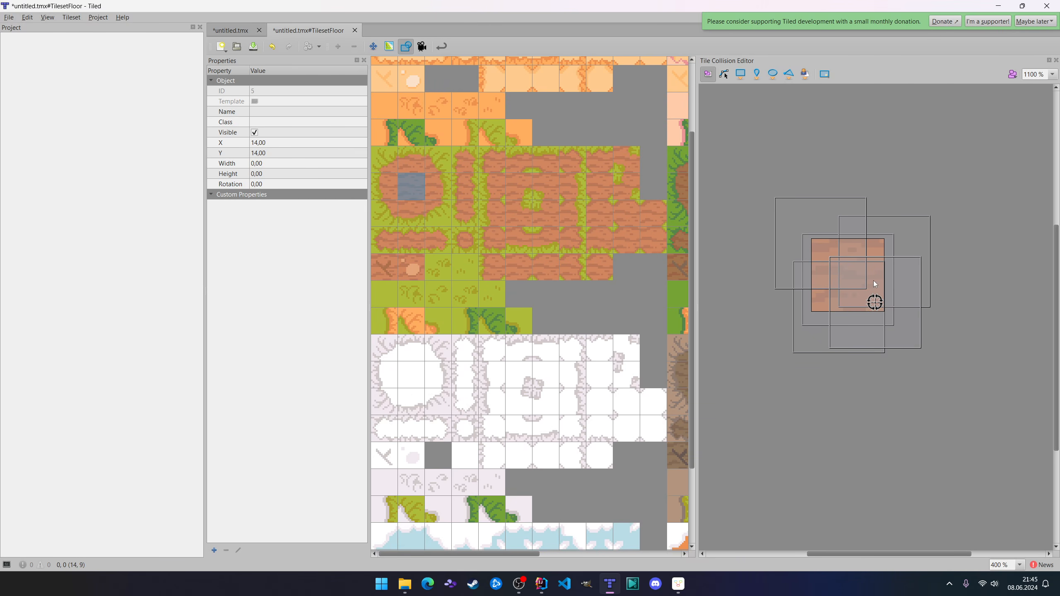
left_click(842, 277)
left_click_drag(852, 273, 904, 385)
left_click_drag(829, 312, 752, 376)
left_click(825, 308)
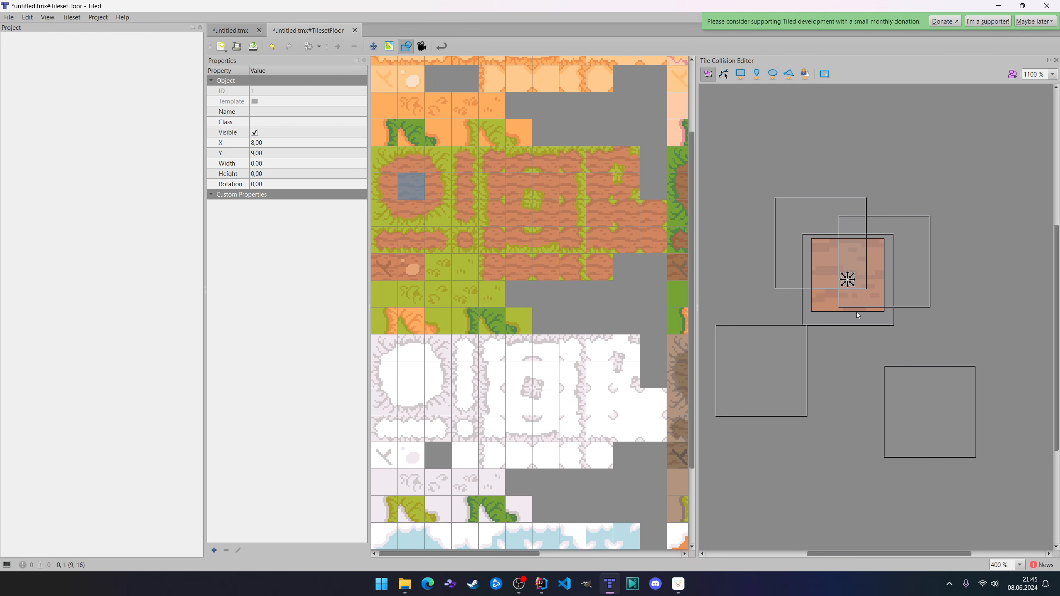
left_click_drag(933, 399, 855, 274)
left_click_drag(792, 395, 865, 296)
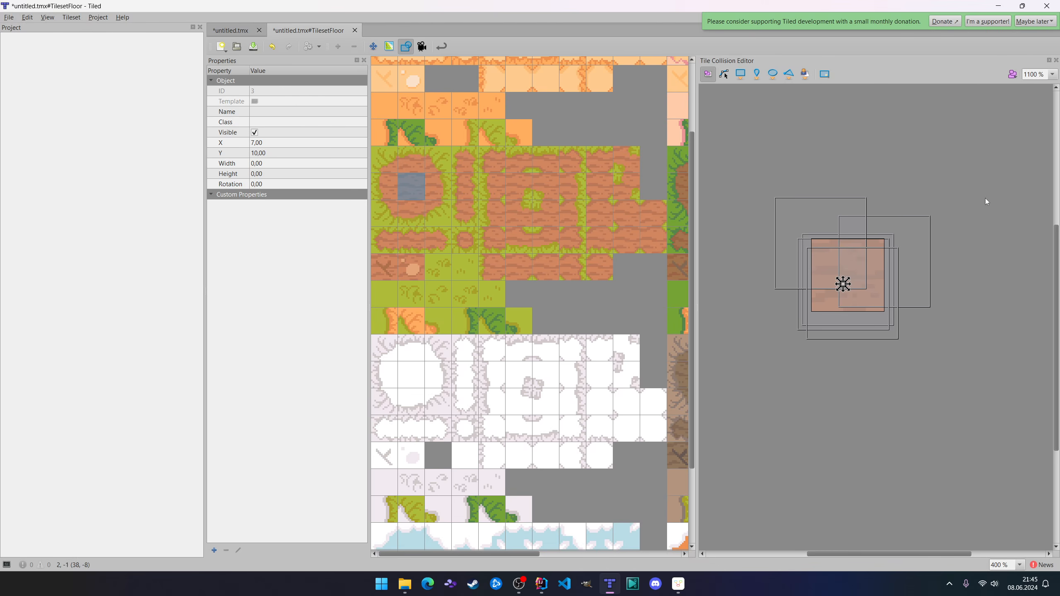
Show the objects list at the bottom of the collision editor and inspect each collision object of the dirt tile.
left_click(1013, 75)
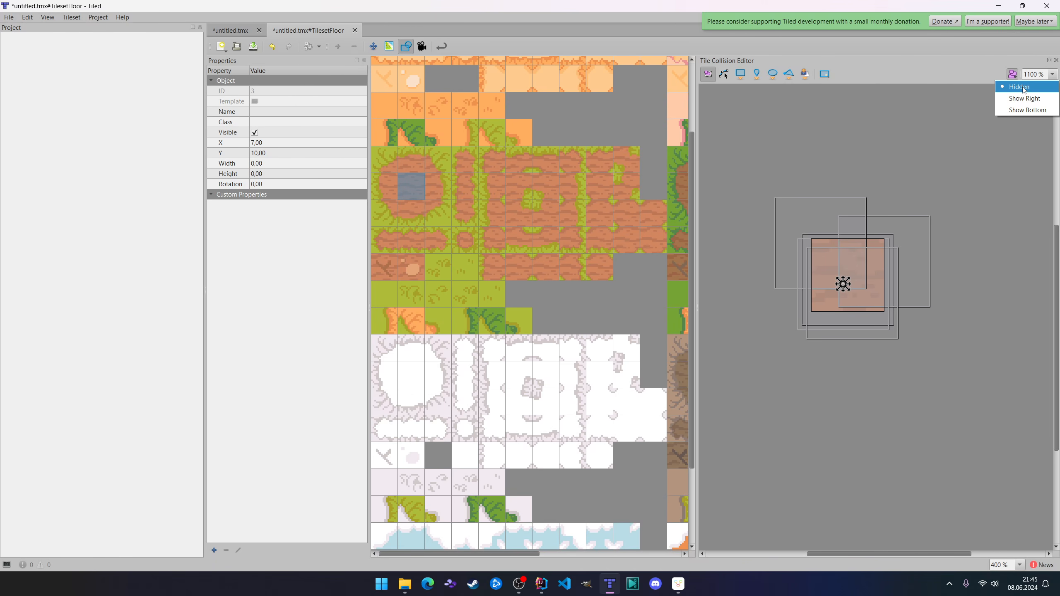
left_click(1027, 110)
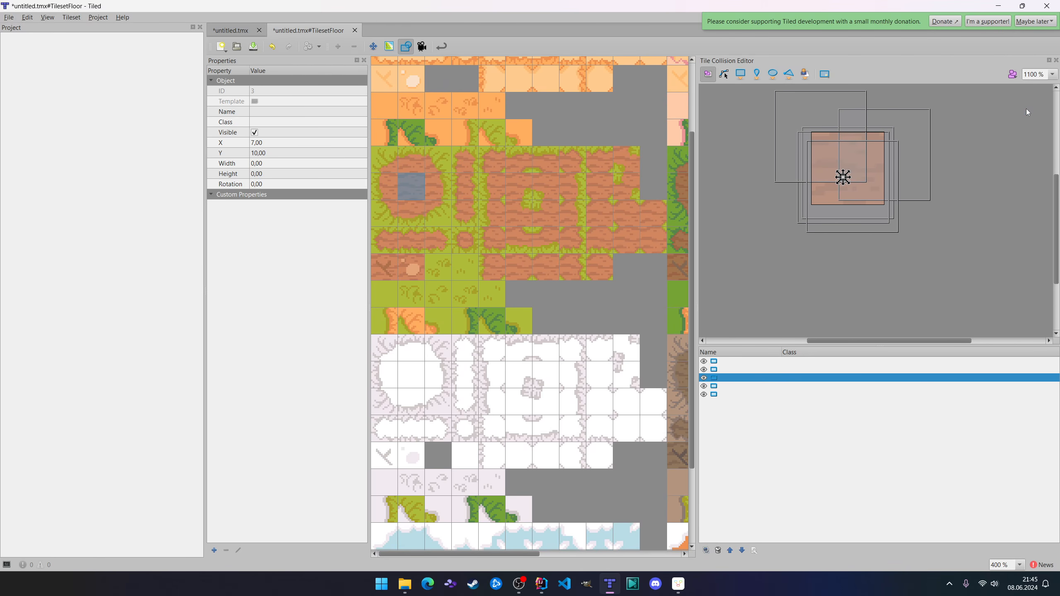
left_click(735, 372)
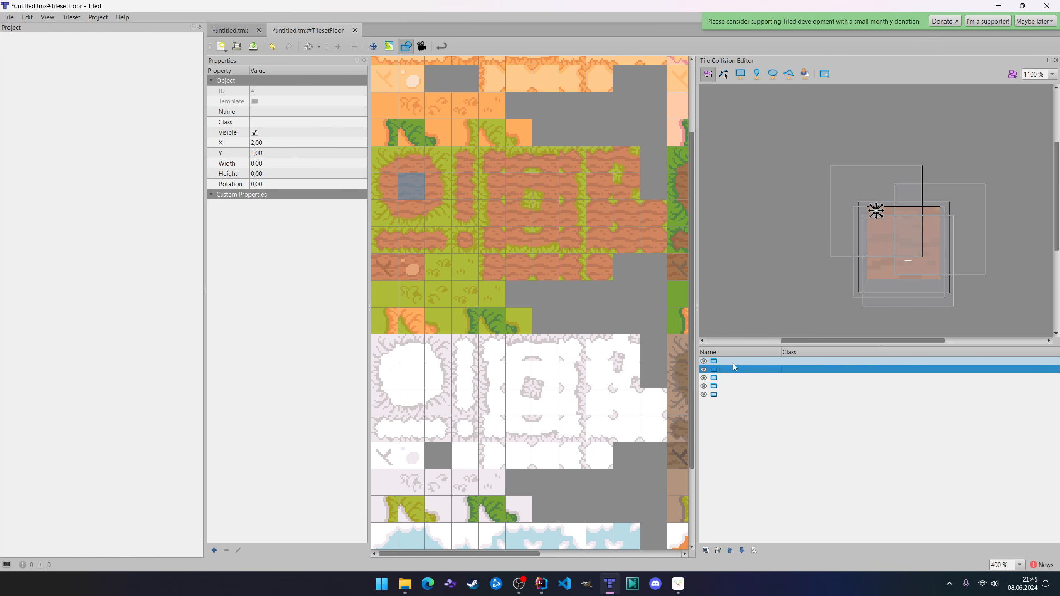
left_click(731, 362)
left_click(733, 370)
left_click(736, 380)
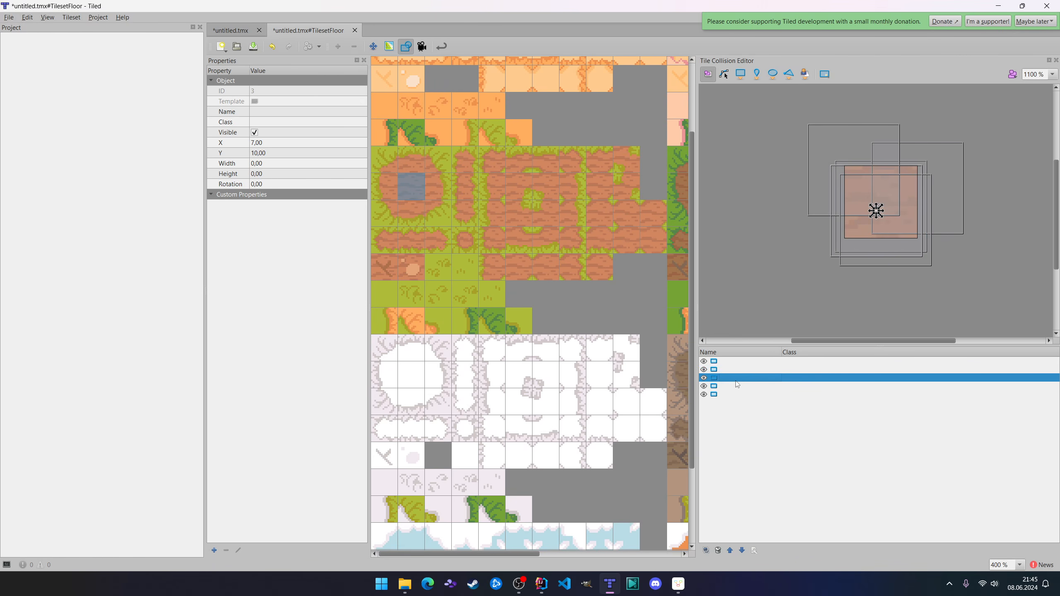
left_click(738, 386)
left_click(746, 393)
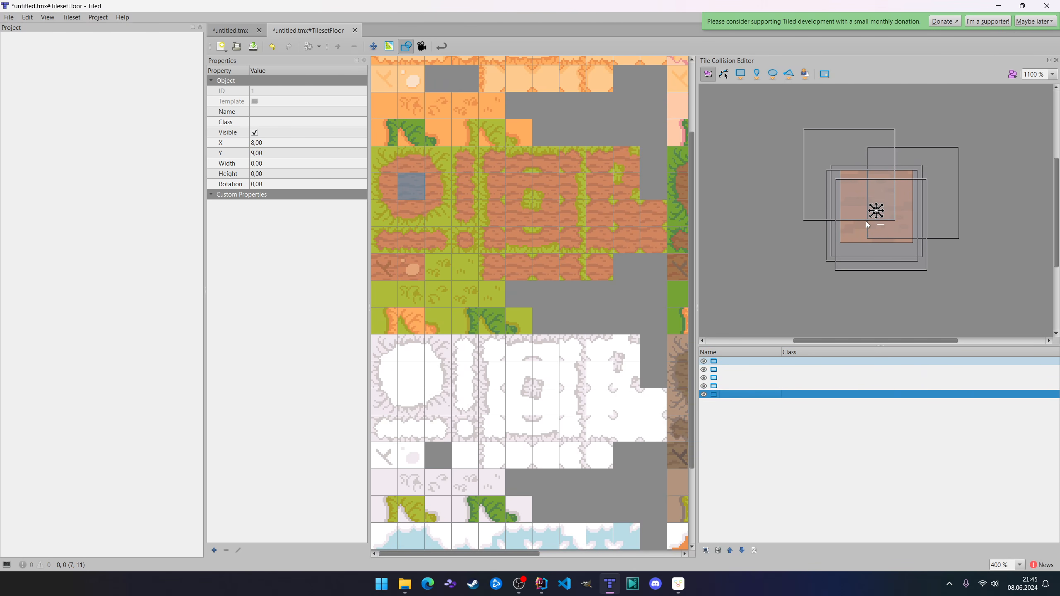
left_click(736, 363)
left_click(736, 371)
left_click(738, 384)
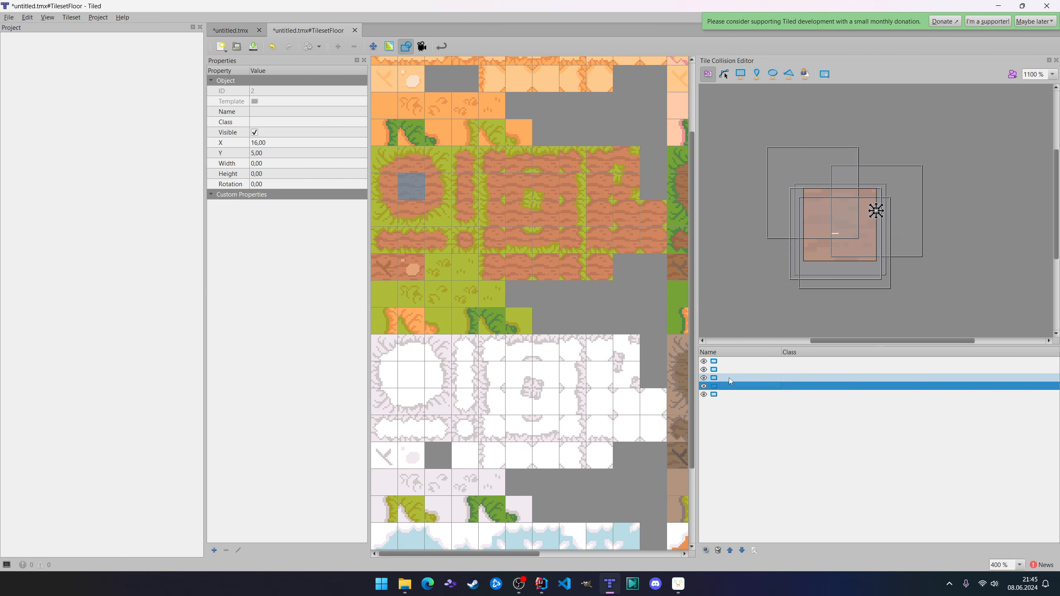
left_click(729, 378)
left_click(726, 395)
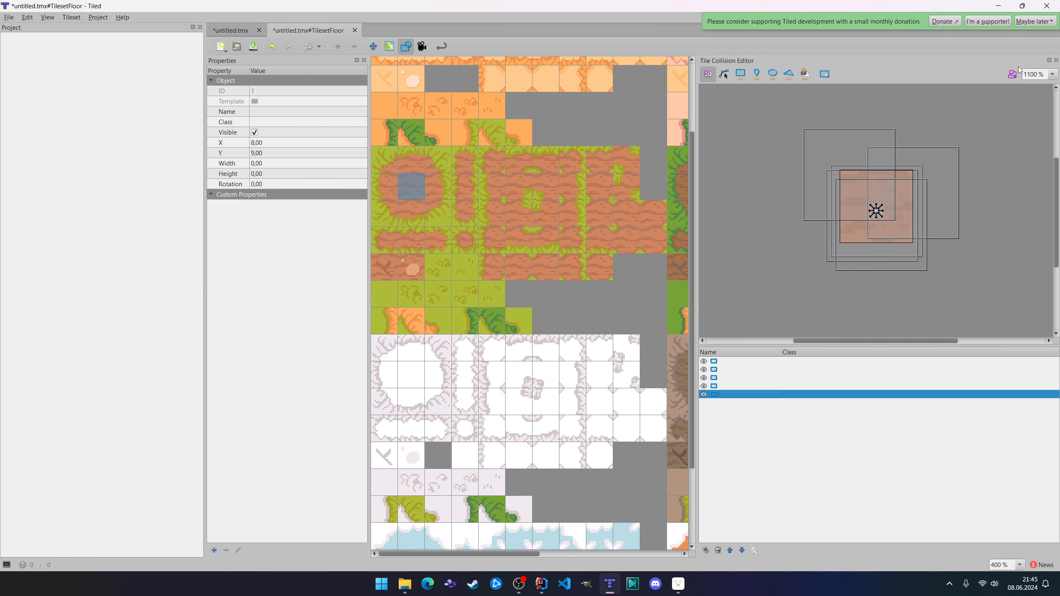
Check the collision outlines on the map and delete all collision objects from the dirt tile.
left_click(232, 30)
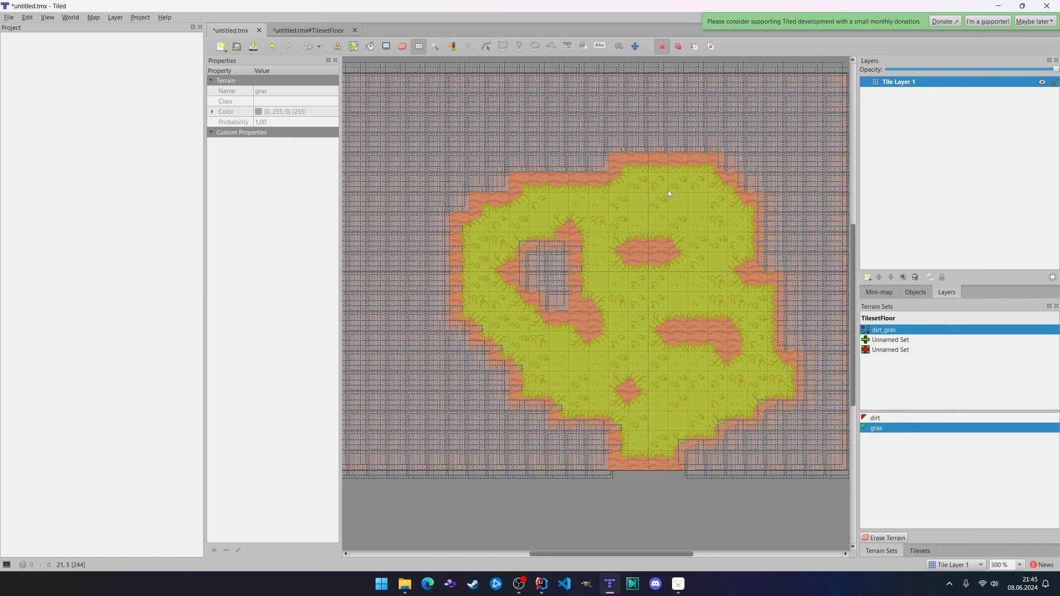
left_click(304, 35)
key("ctrl+a")
key("Delete")
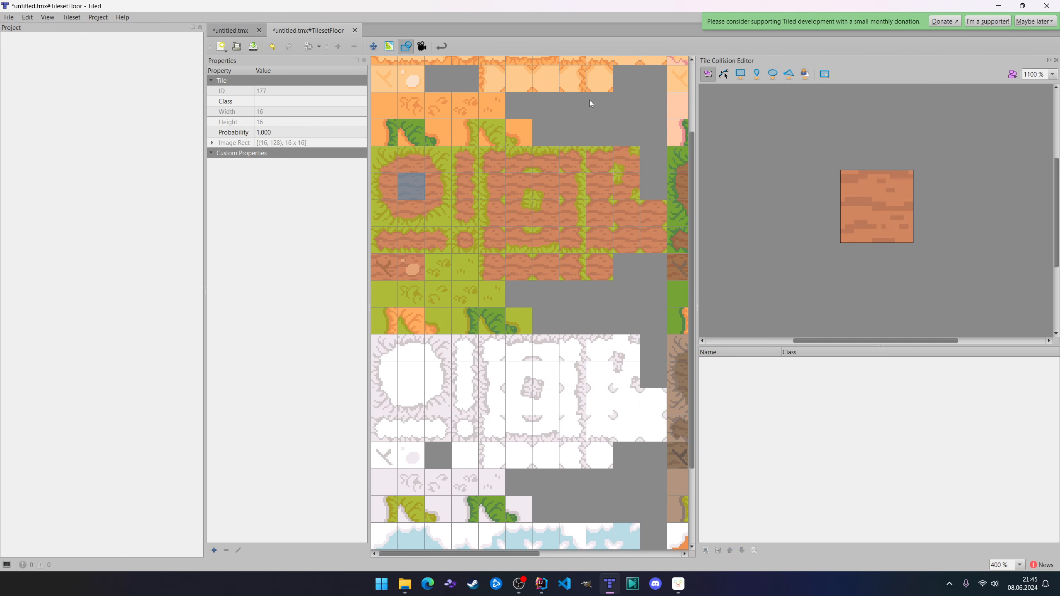
Add an object layer to the untitled.tmx map.
left_click(229, 30)
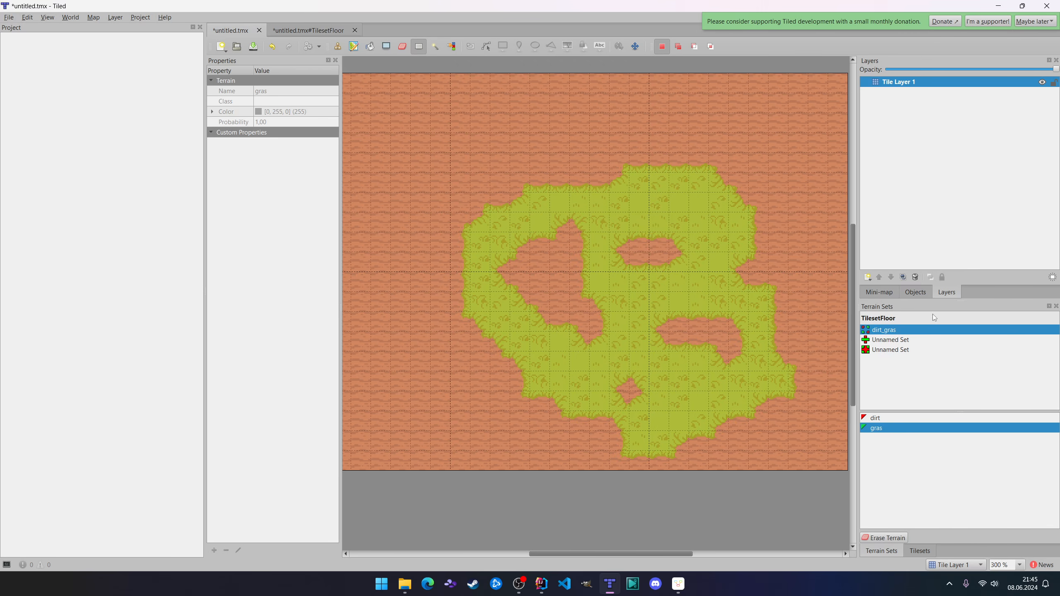
left_click(868, 277)
left_click(898, 292)
left_click(881, 180)
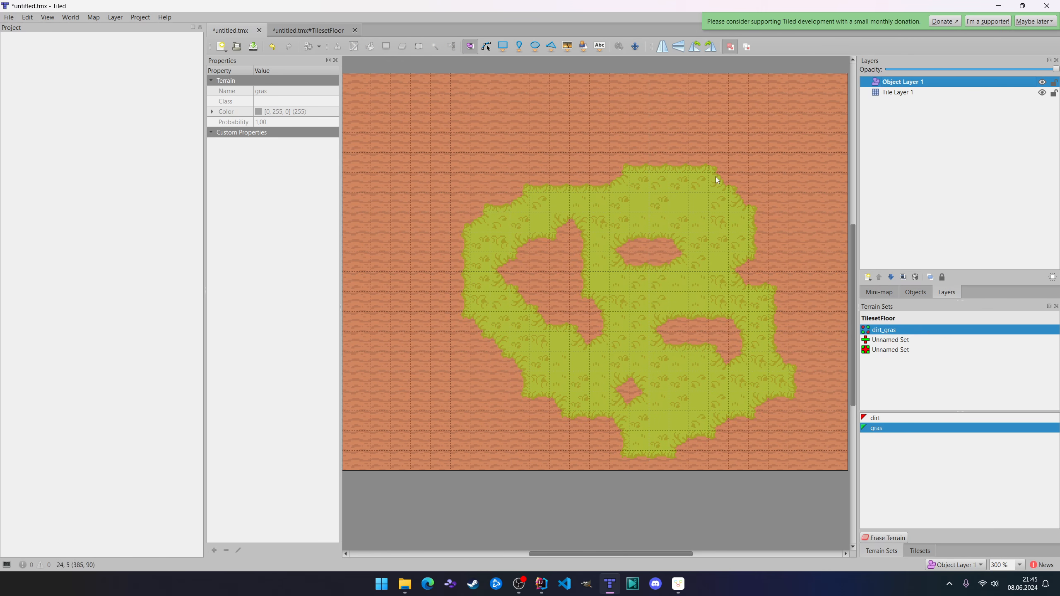
Insert eight copies of the brown dirt patch's centre tile as objects scattered across the map on Object Layer 1.
left_click(567, 47)
left_click(879, 292)
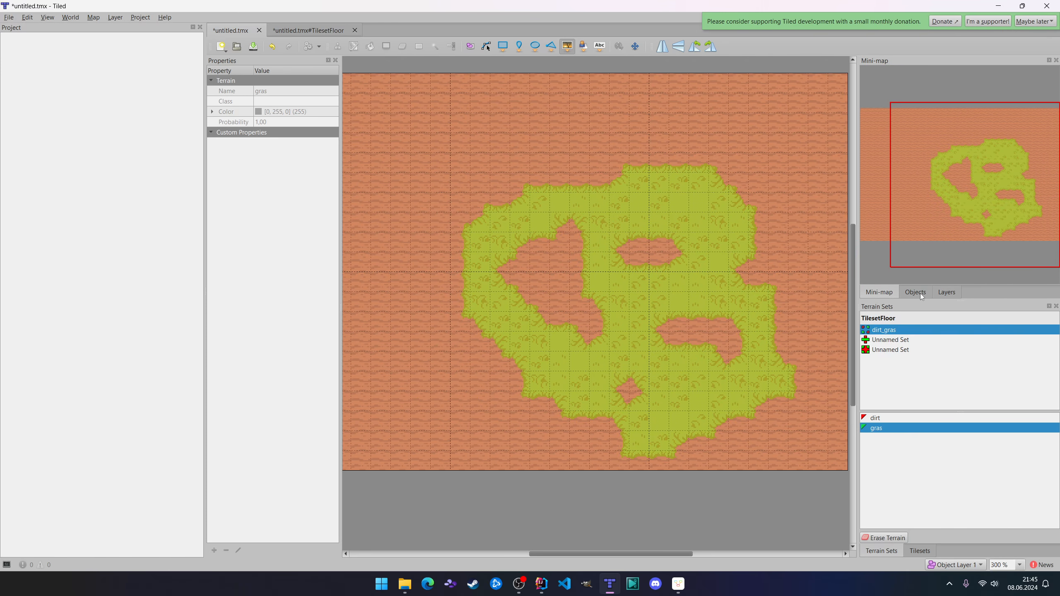
left_click(916, 292)
left_click(946, 292)
left_click(920, 551)
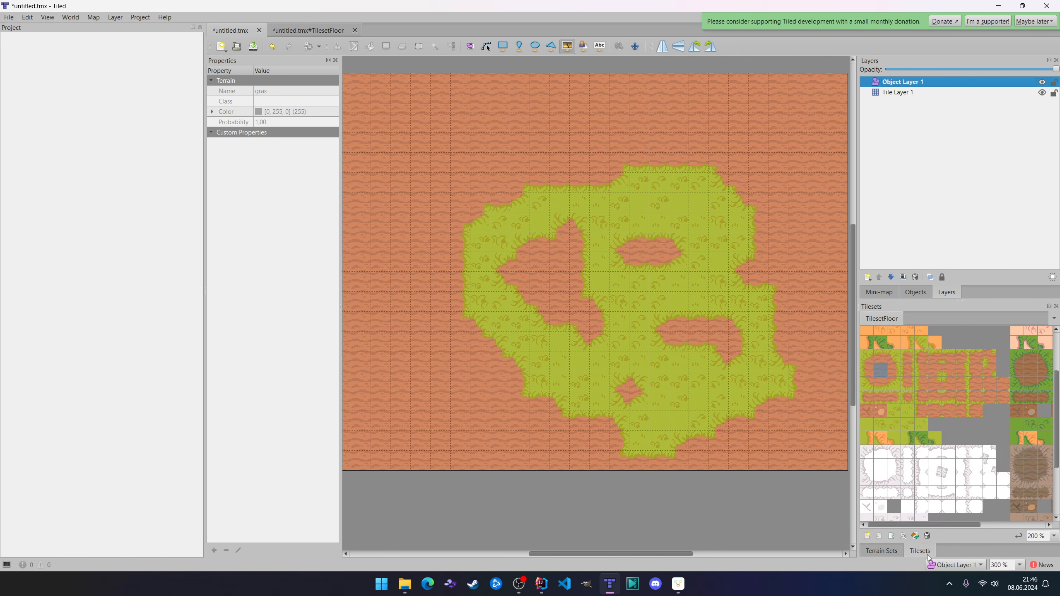
left_click(1027, 471)
left_click(453, 144)
left_click(421, 256)
left_click(665, 142)
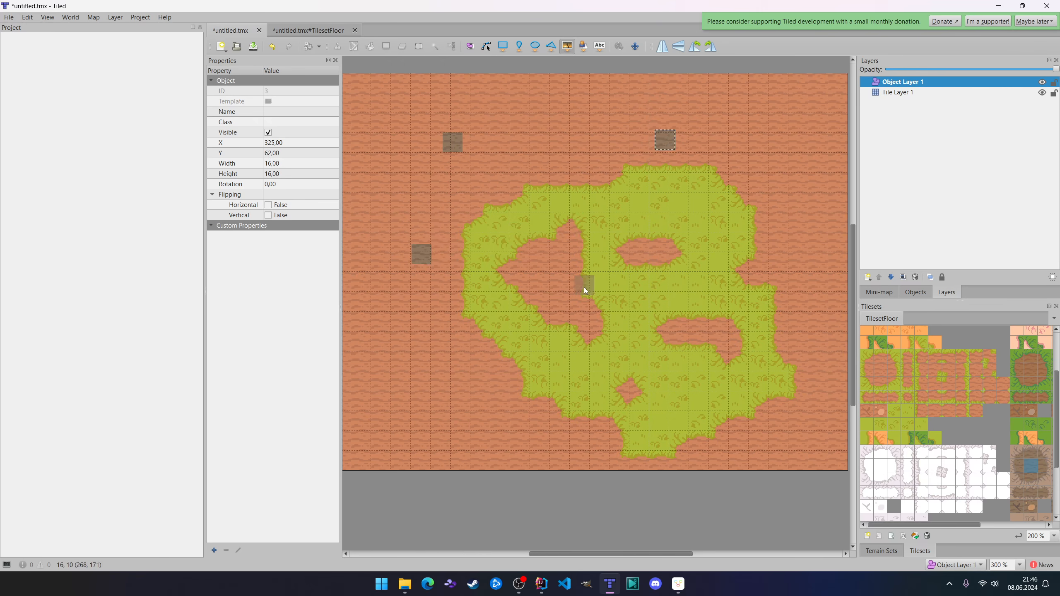
left_click(583, 290)
left_click(732, 270)
left_click(533, 198)
left_click(506, 322)
left_click(752, 412)
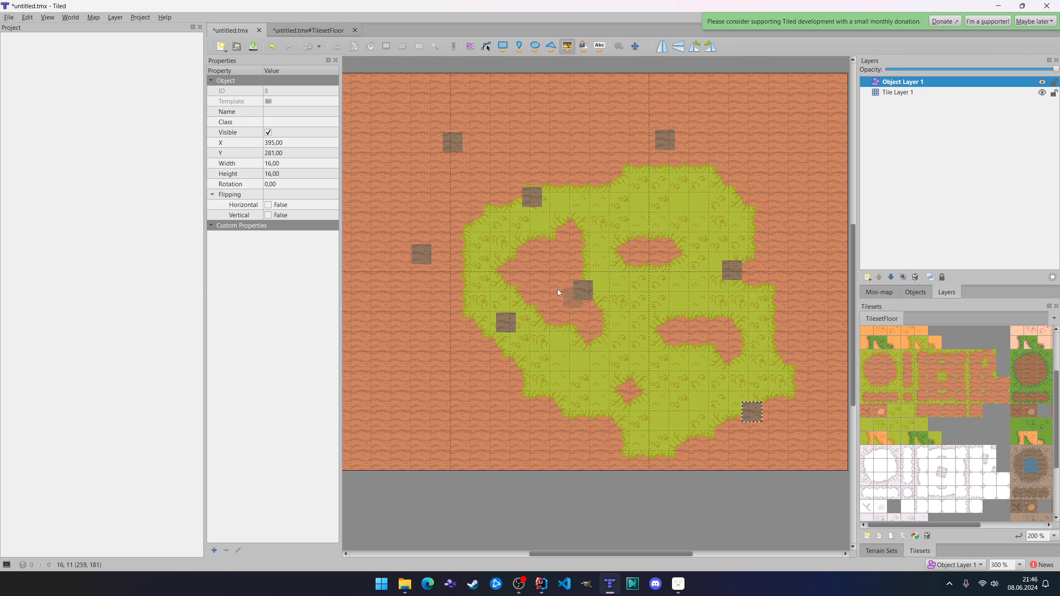
Name the upper-left tile object x and the leftmost tile object y, and list the map's objects.
key("r")
key("s")
left_click(451, 144)
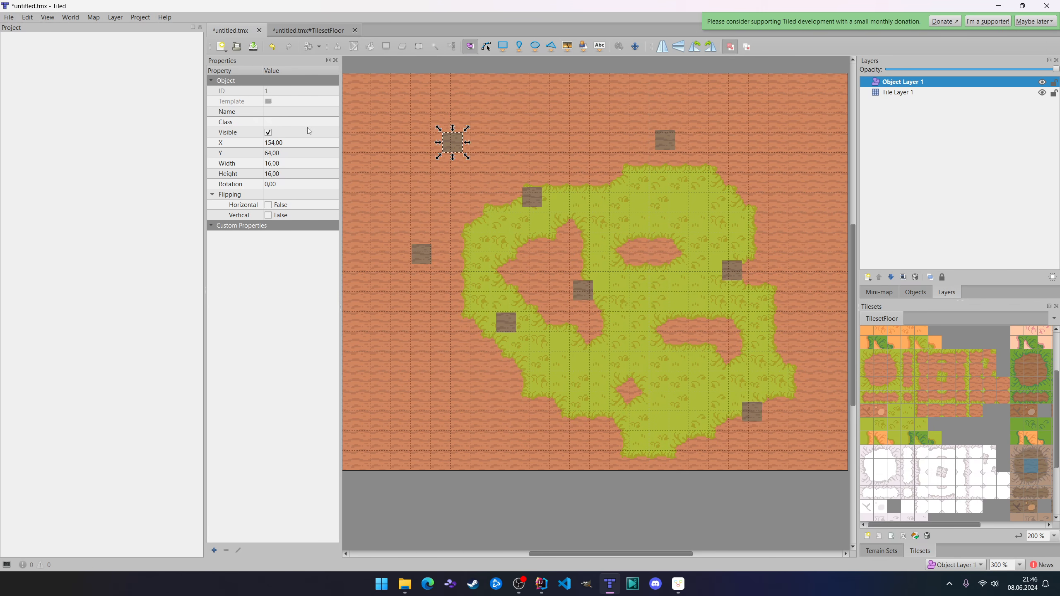
left_click(429, 259)
left_click(273, 112)
type("y")
left_click(506, 205)
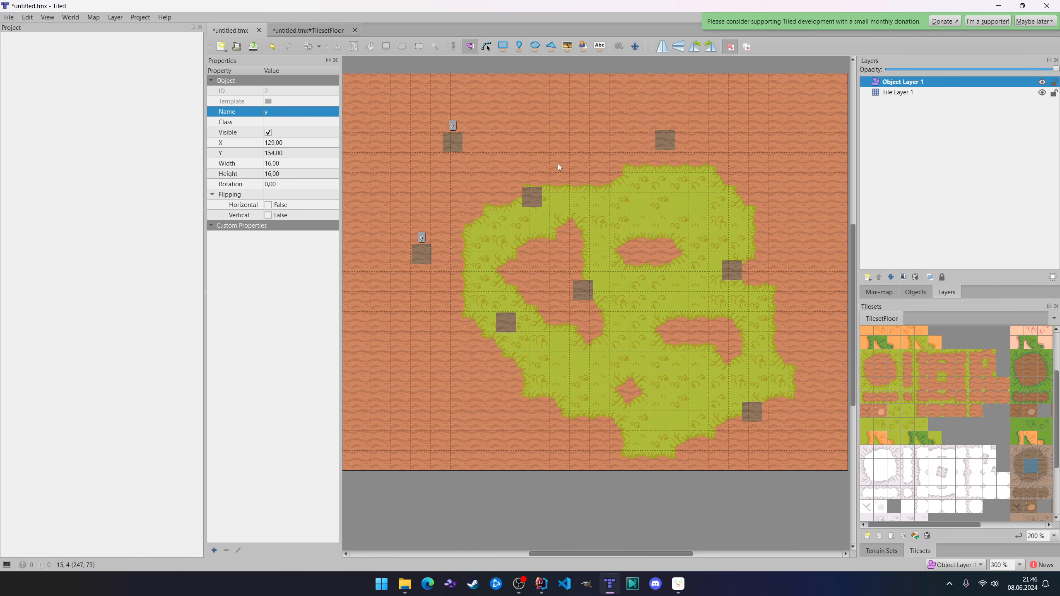
left_click(919, 294)
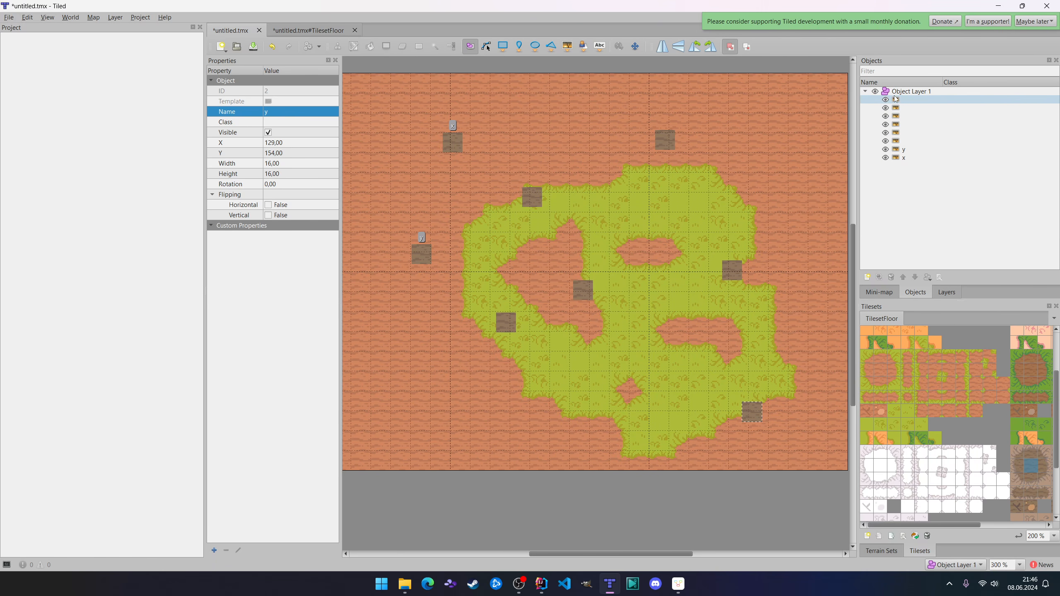
Centre the view on objects y, x and two unnamed tile objects from the object list, returning to x.
double_click(928, 149)
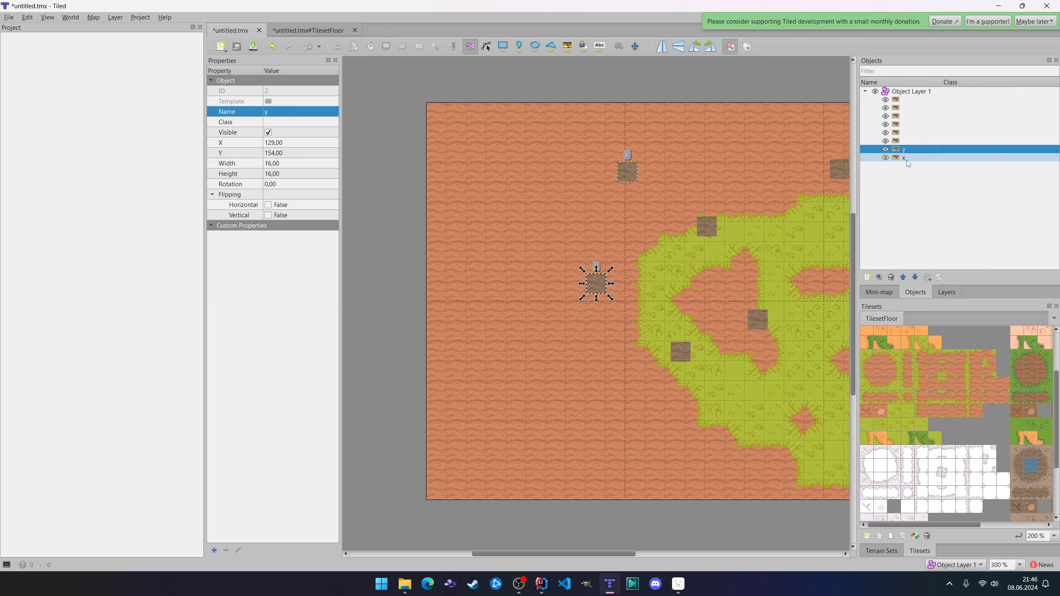
double_click(907, 159)
double_click(912, 100)
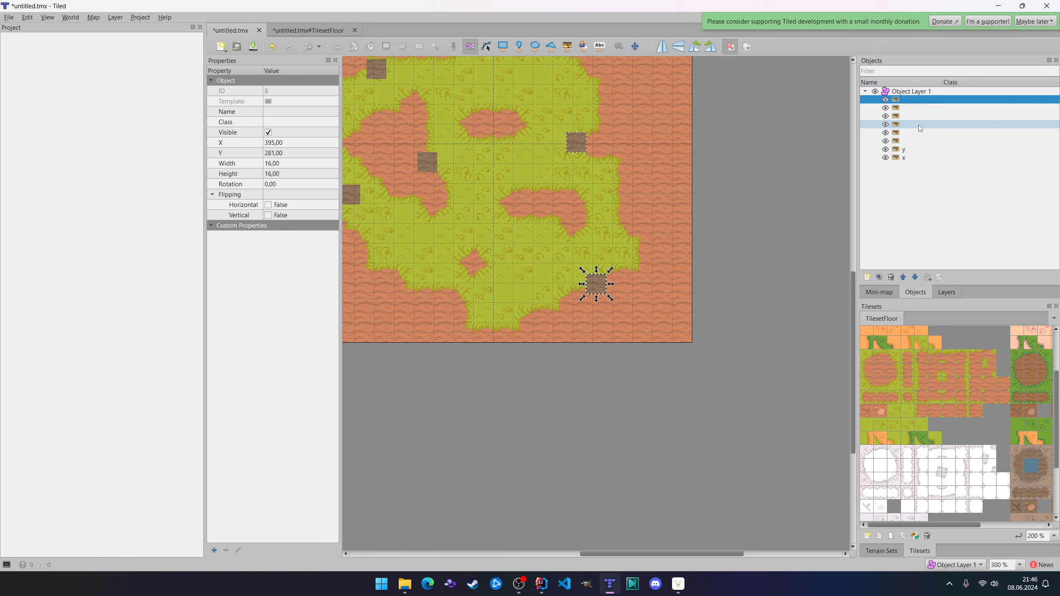
double_click(920, 124)
double_click(922, 157)
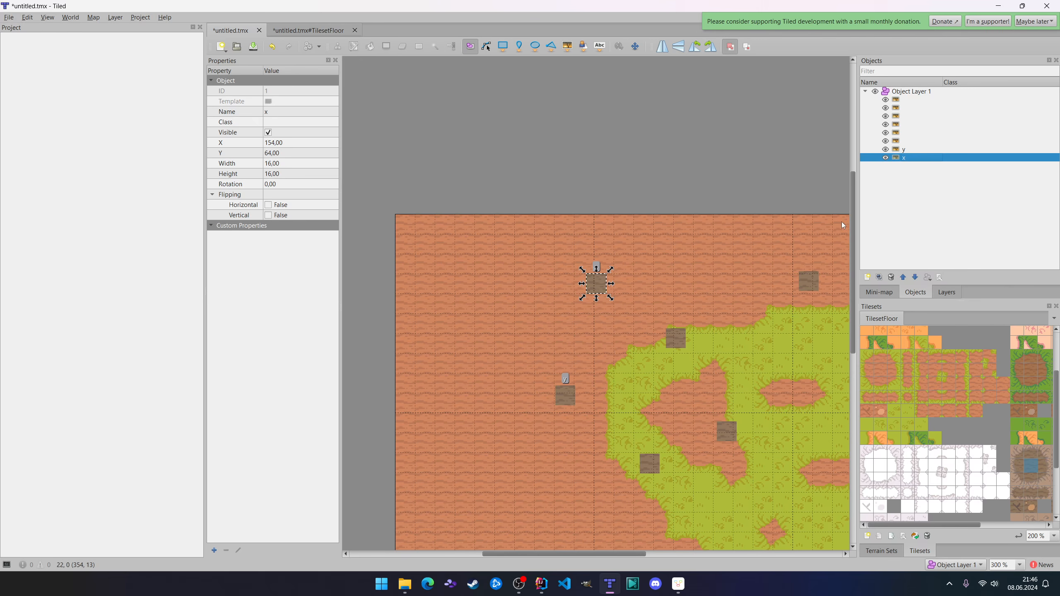
Show the layer list and delete all the tile objects from Object Layer 1.
left_click(947, 292)
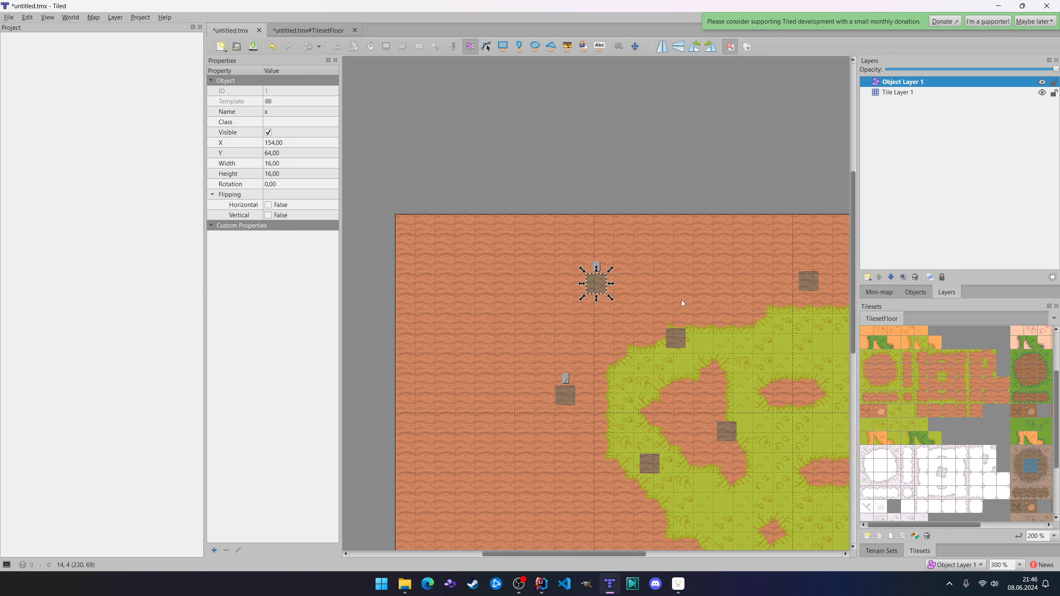
left_click(732, 324)
middle_click_drag(732, 326, 649, 210)
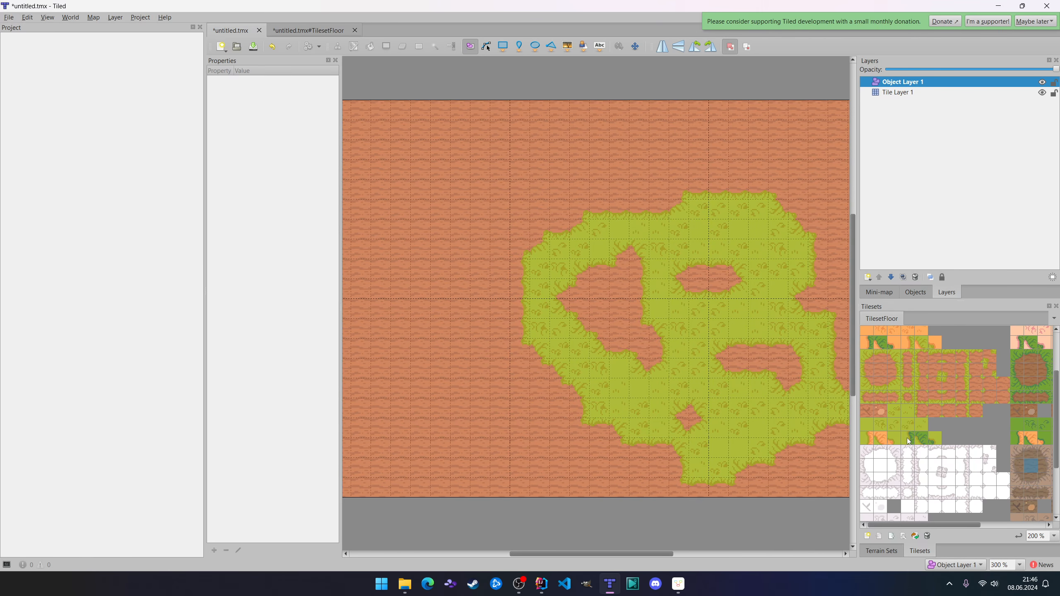
On Tile Layer 1, paint six small-bush tiles diagonally across the map's upper-right corner and three large-bush tiles along their lower-left side.
left_click(937, 439)
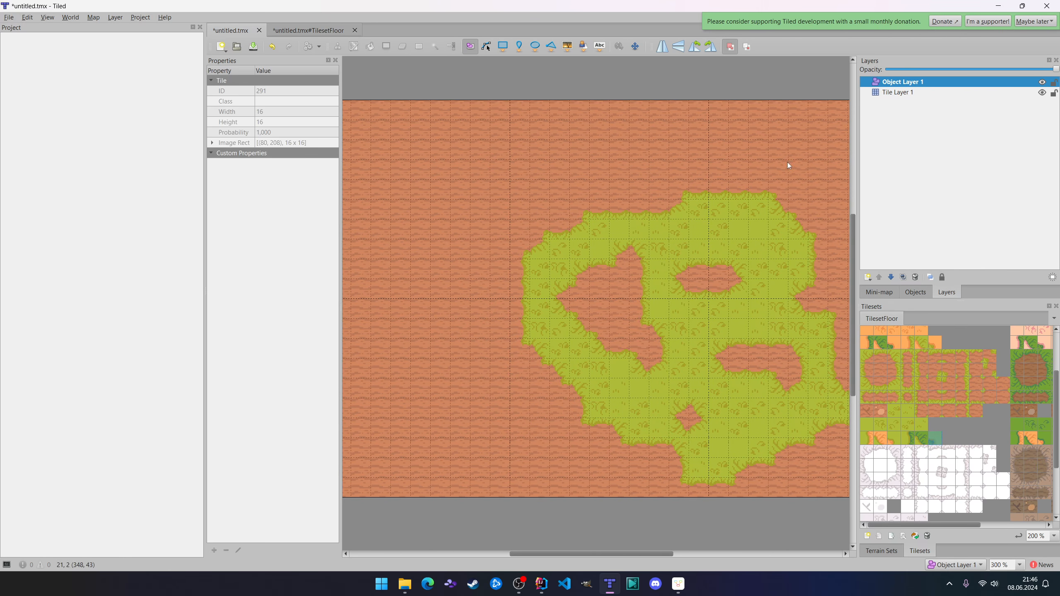
left_click(892, 92)
scroll(769, 226, "up", 3, "ctrl")
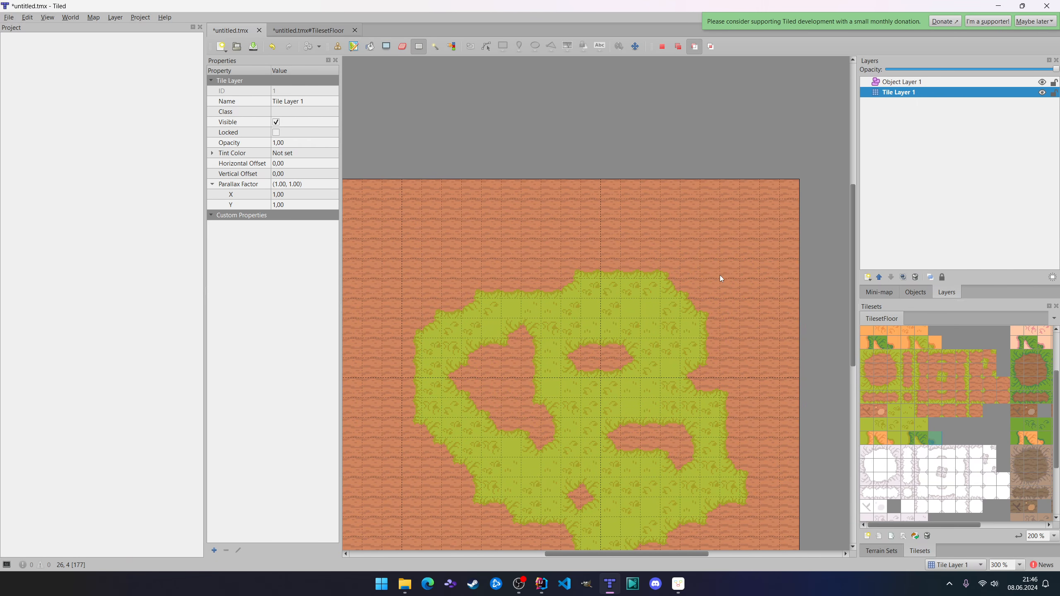
left_click(935, 439)
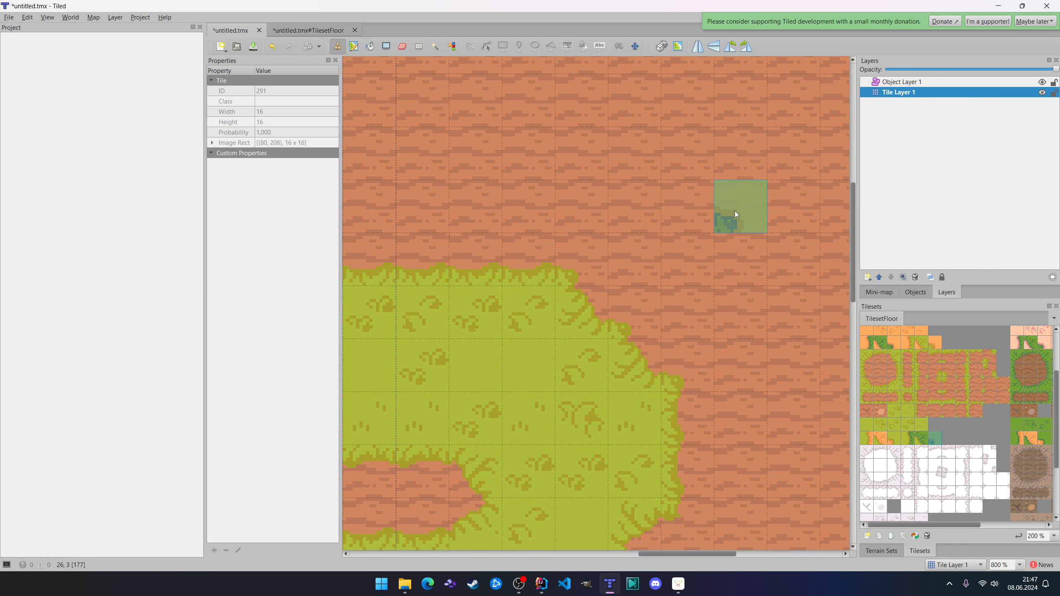
scroll(736, 210, "down", 2, "ctrl")
scroll(748, 214, "down", 2, "ctrl")
scroll(762, 209, "up", 2, "ctrl")
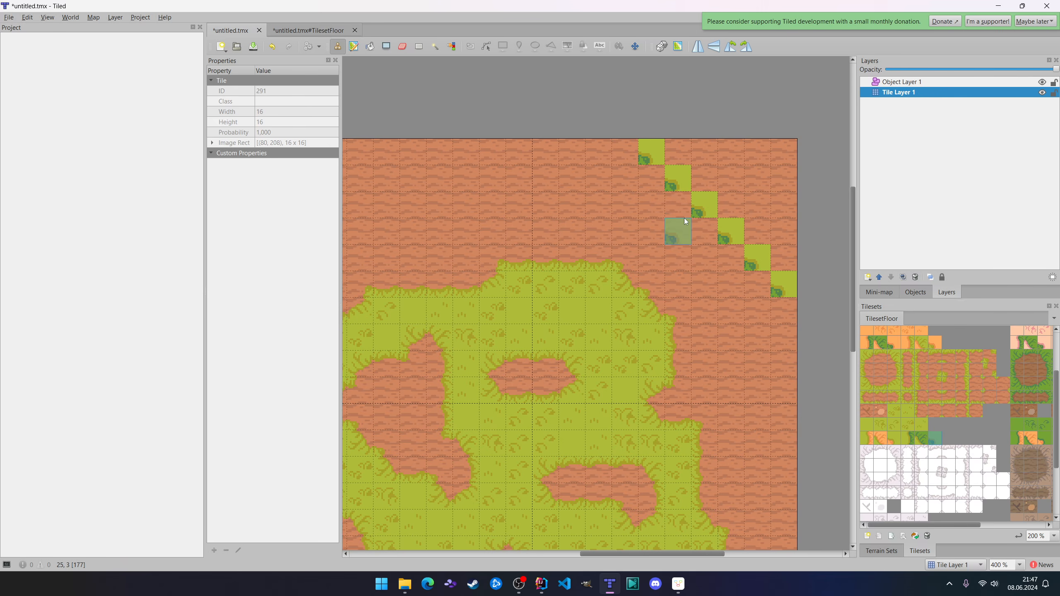
left_click(924, 439)
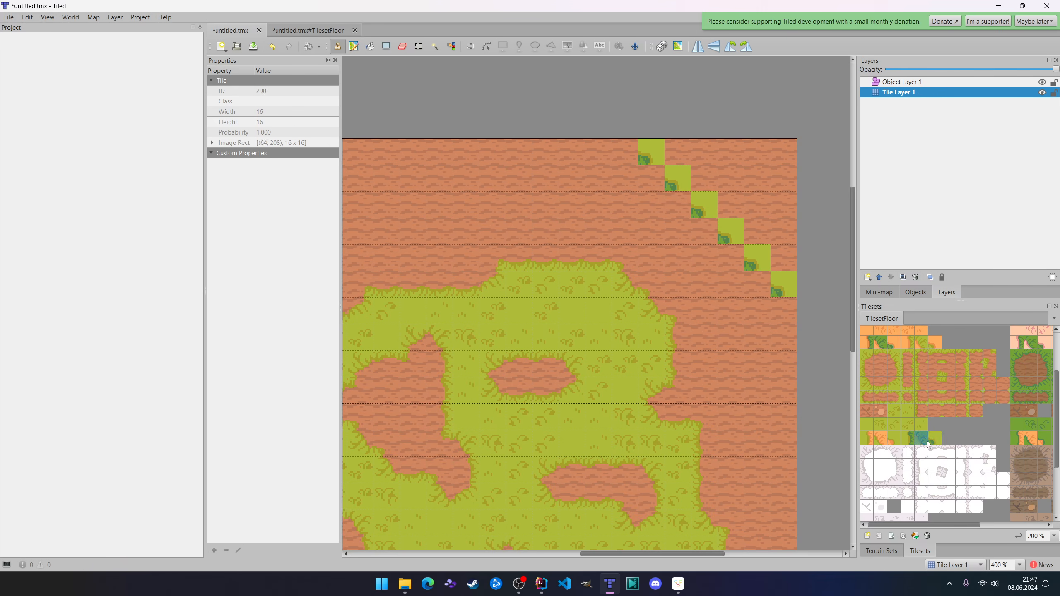
left_click(645, 185)
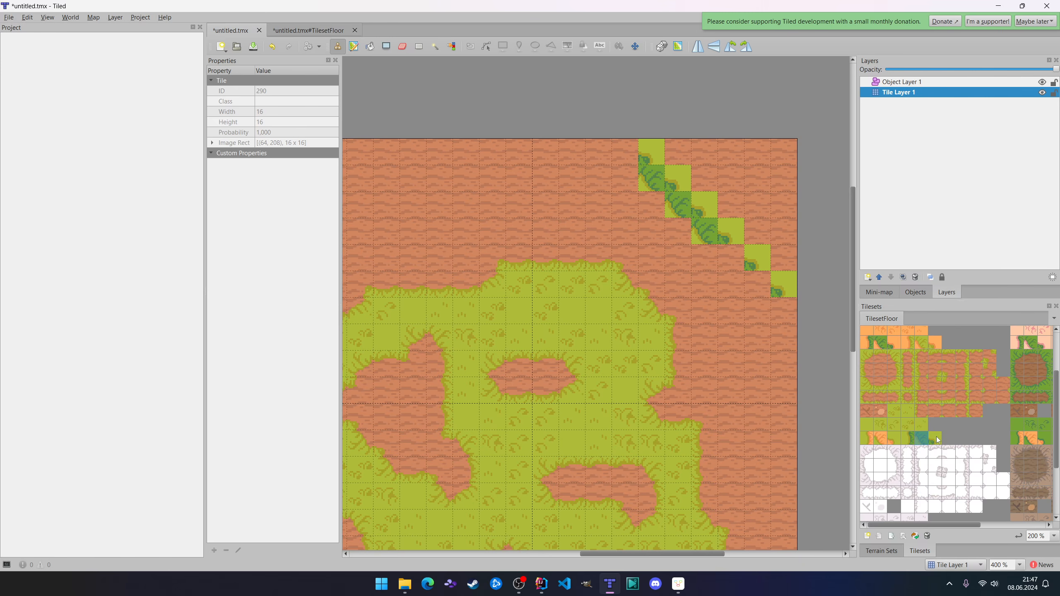
Build a small 2×2 bush and a large 2×2 bush near the diagonal from differently oriented copies of tiles 291 and 290.
left_click(938, 439)
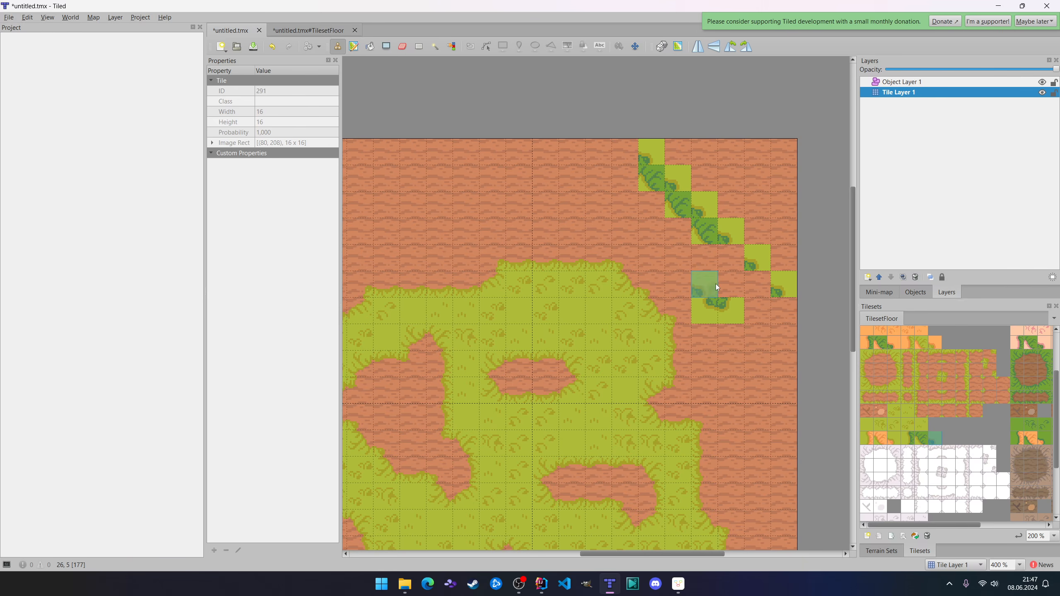
left_click(910, 439)
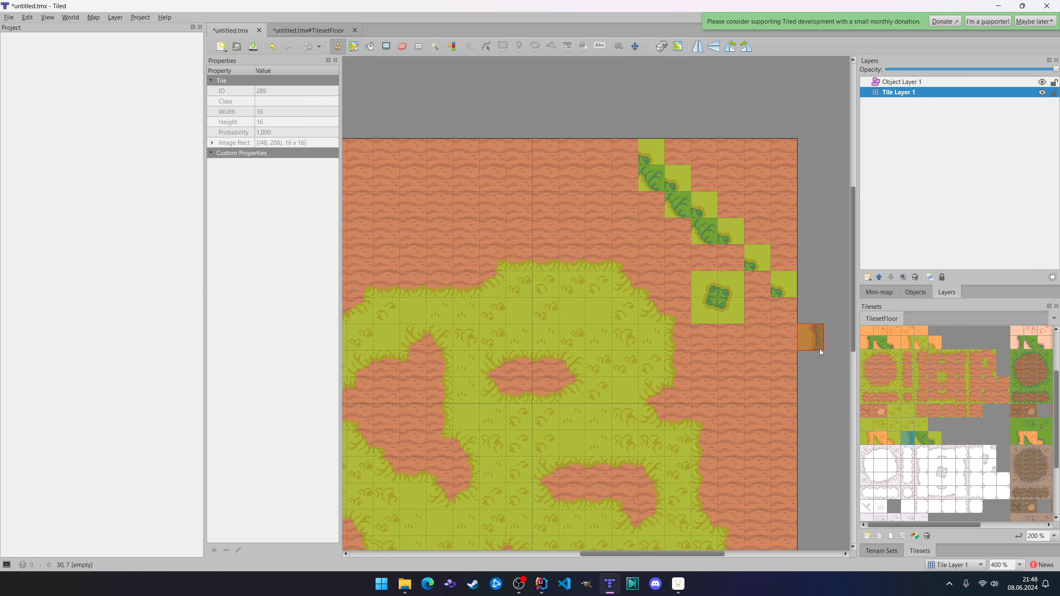
left_click(921, 439)
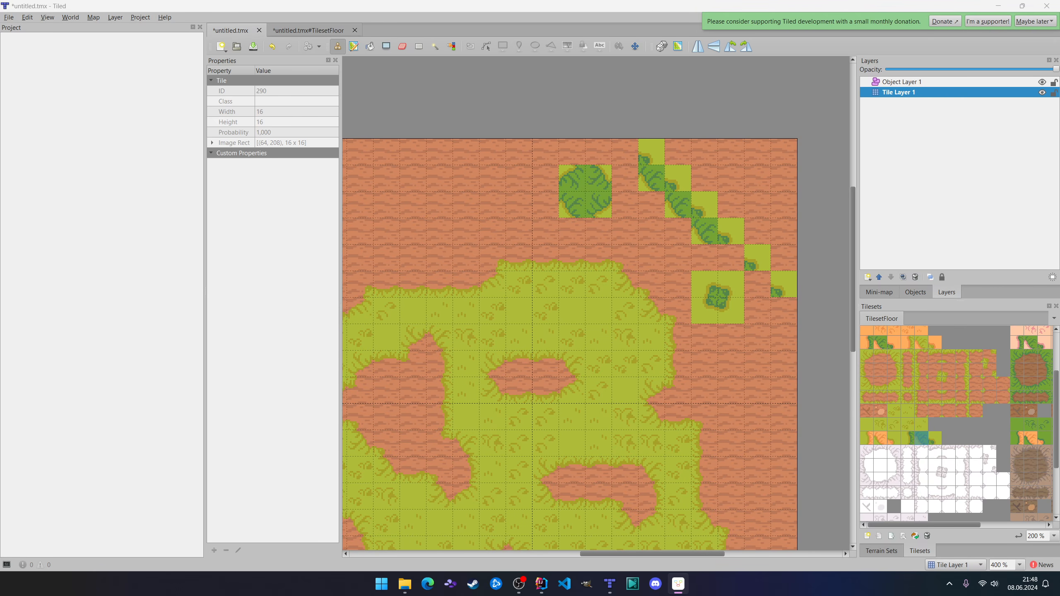
Close all open files and discard the unsaved changes.
left_click(12, 18)
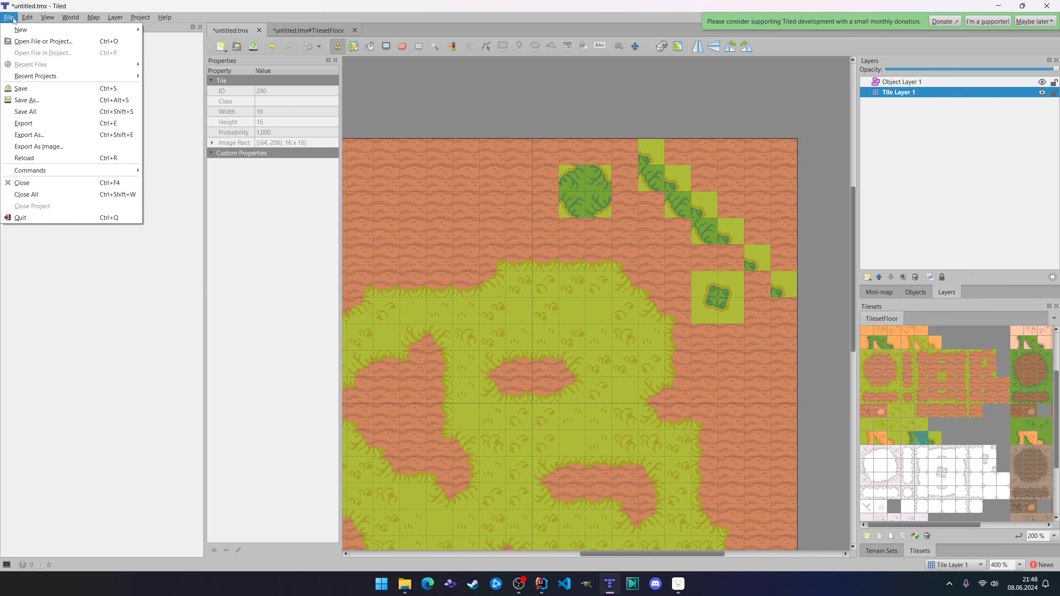
left_click(52, 194)
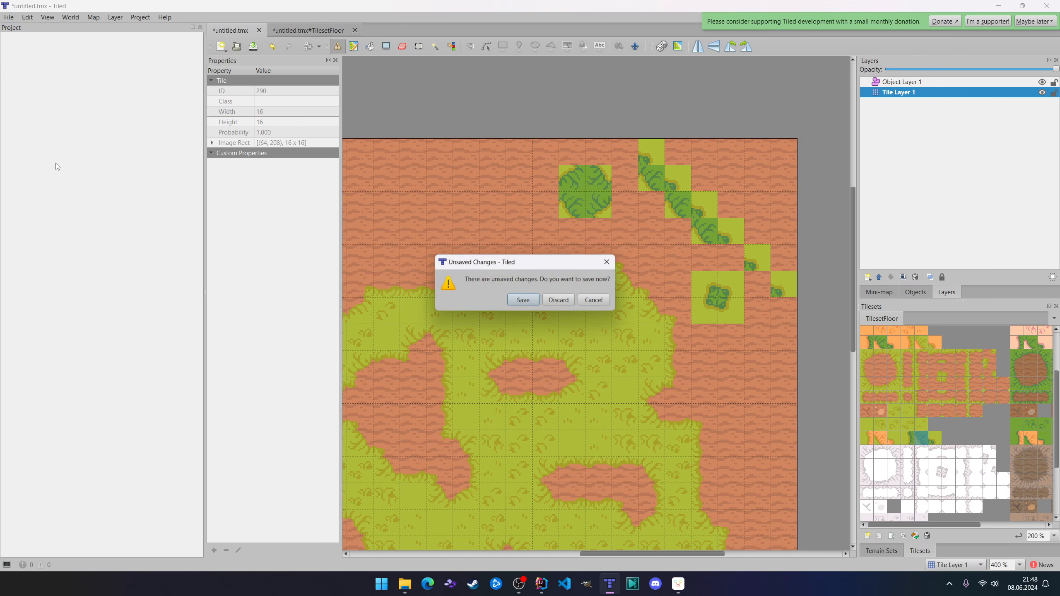
left_click(560, 300)
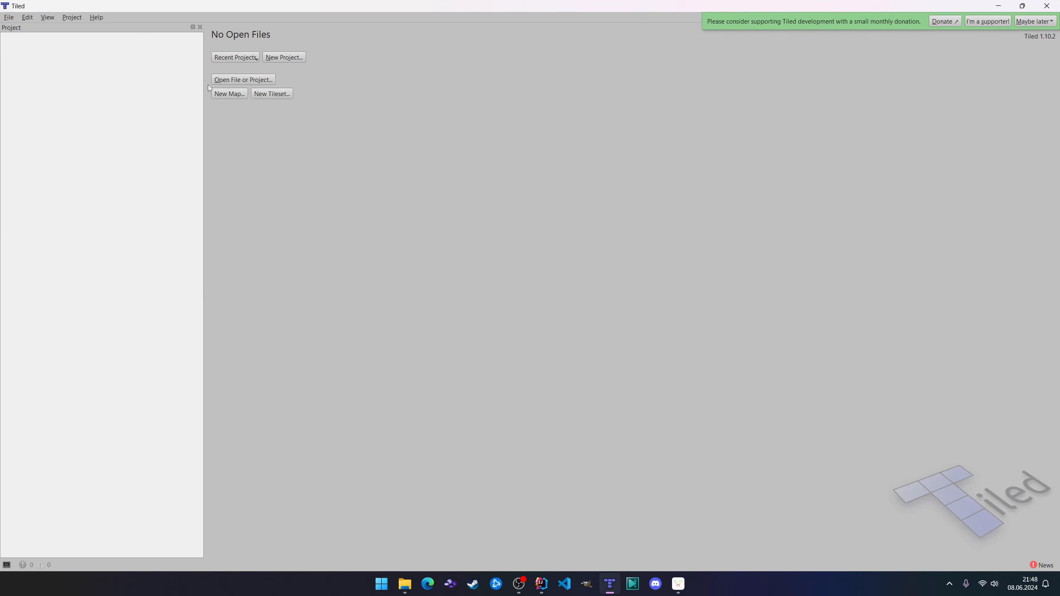
Open the masamune-tiled project from the Masamune folder.
left_click(261, 80)
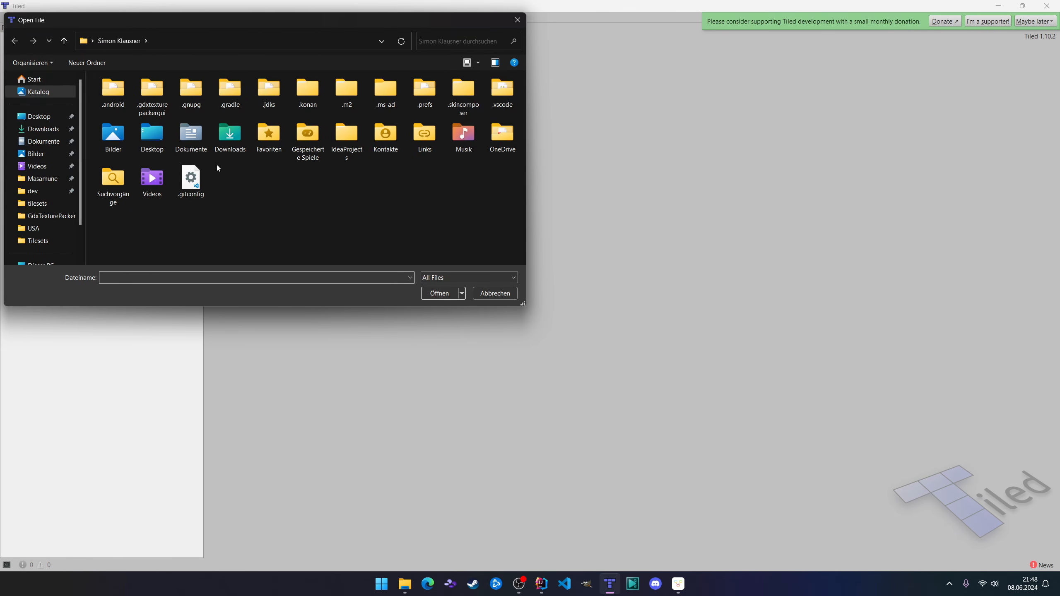
left_click(42, 179)
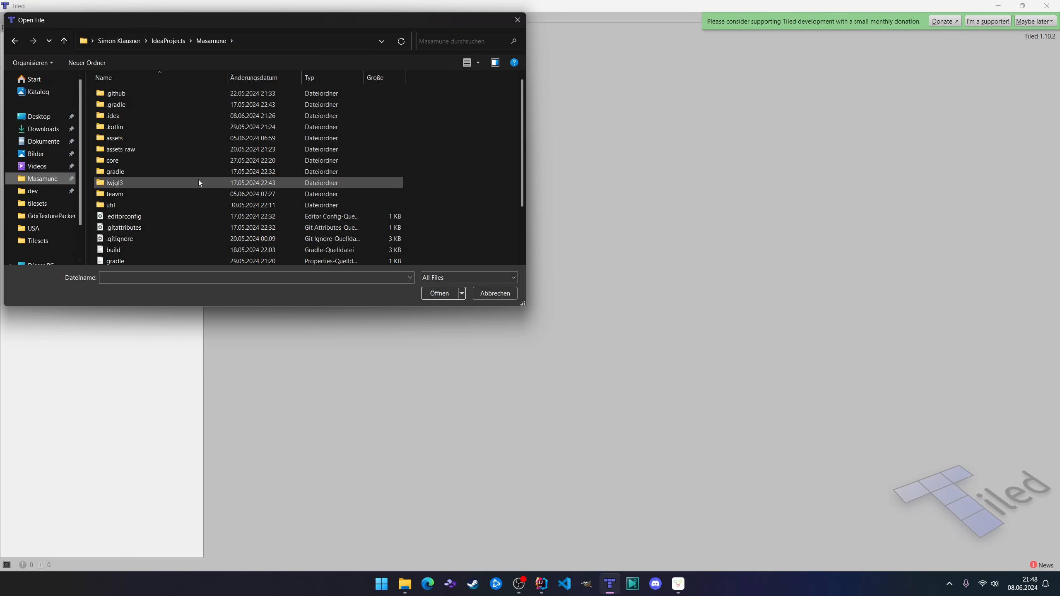
double_click(177, 237)
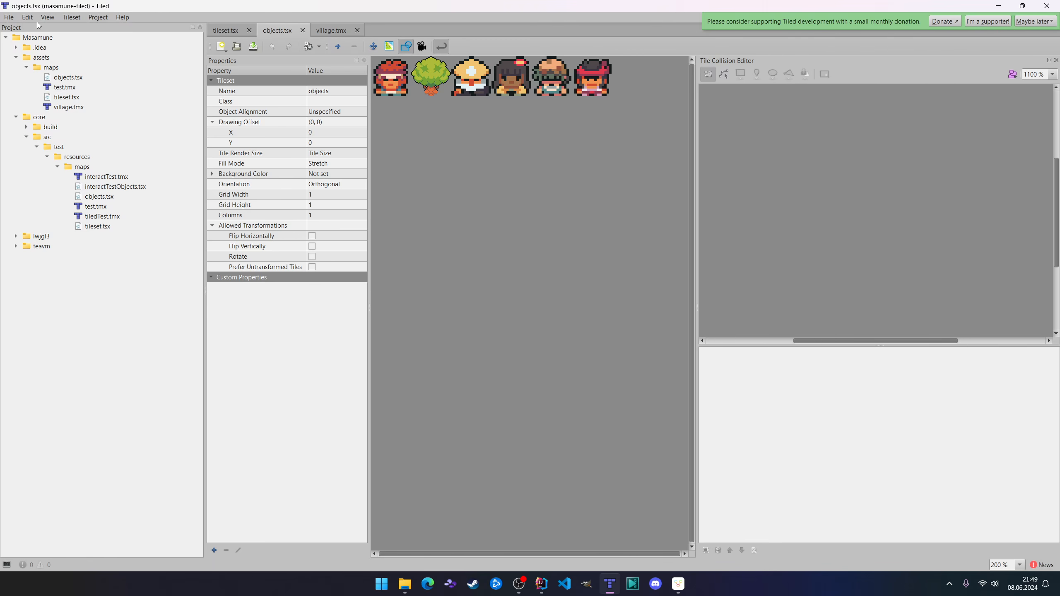
Open the Custom Types Editor and examine the BodyType, FixtureDefinition and MapObject definitions.
left_click(51, 19)
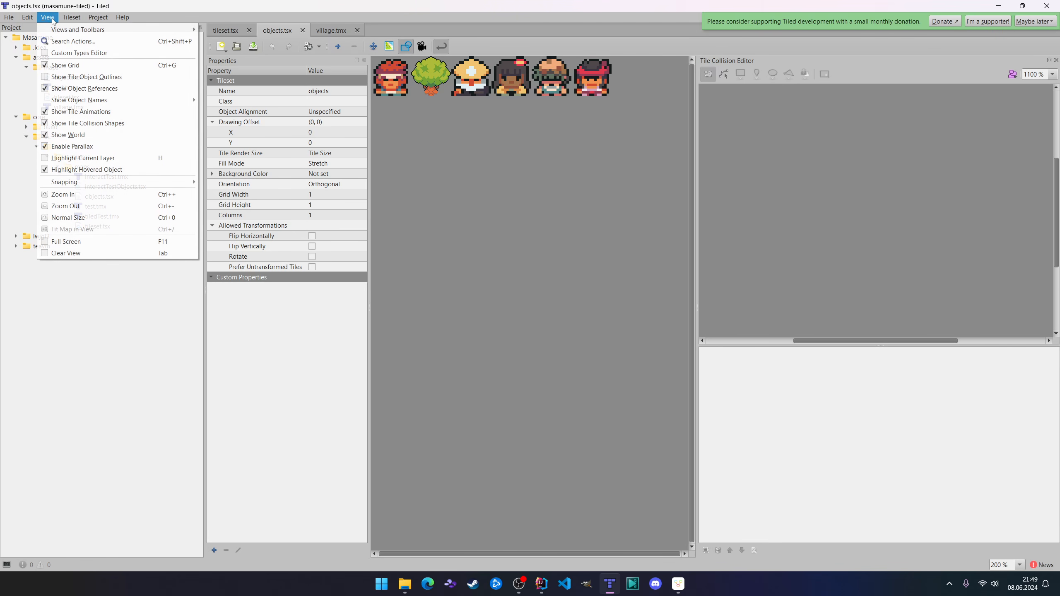
left_click(92, 54)
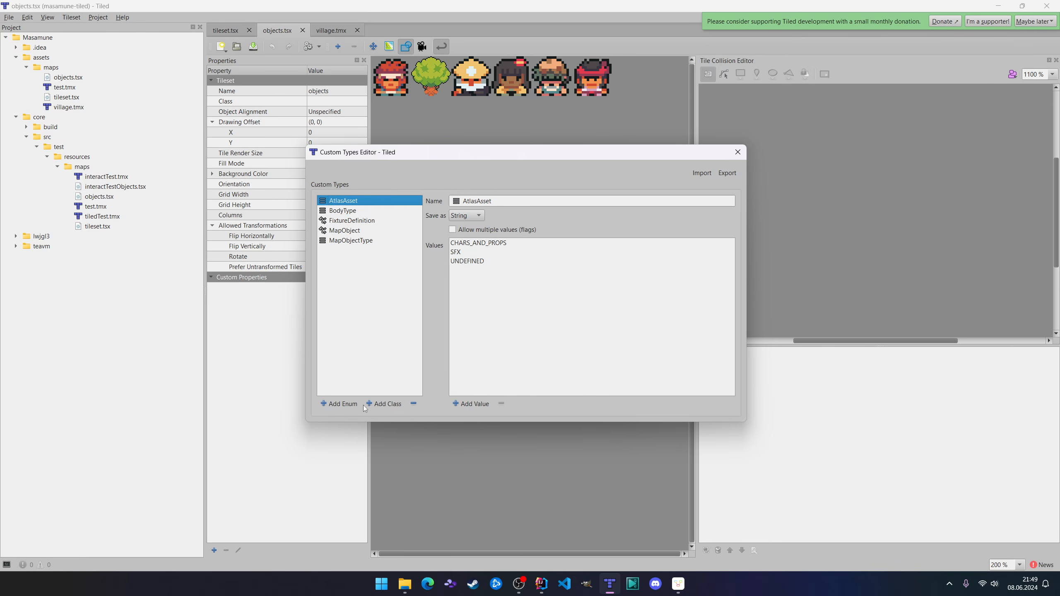
left_click(357, 211)
left_click(364, 220)
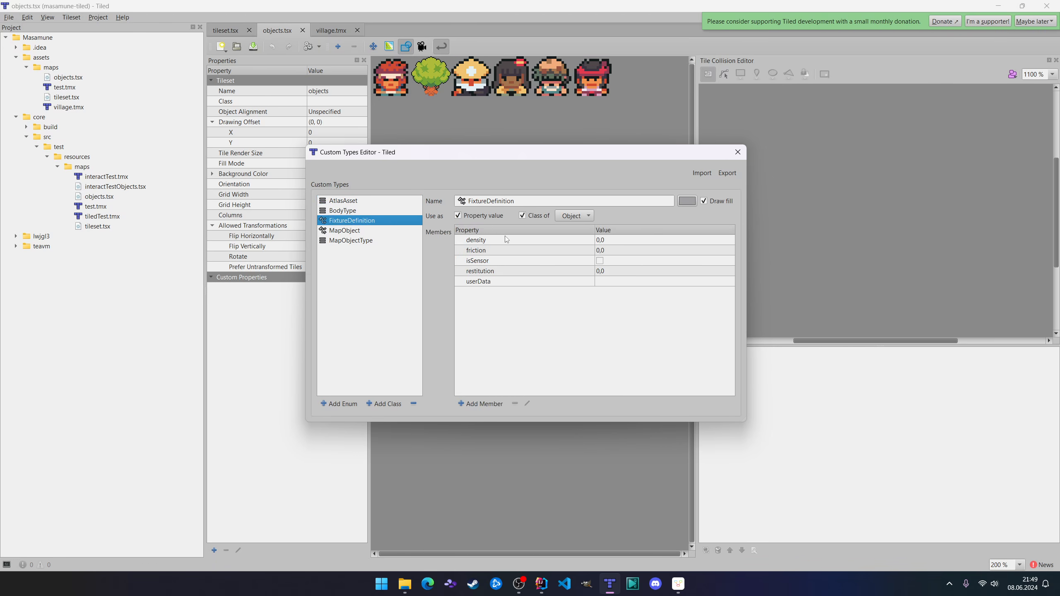
left_click(362, 231)
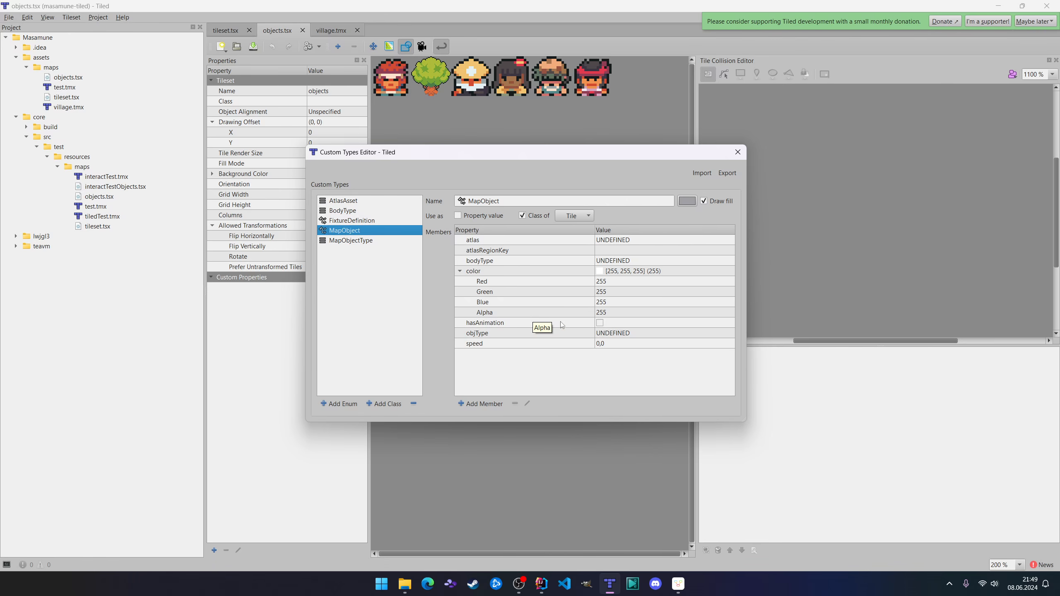
left_click(378, 221)
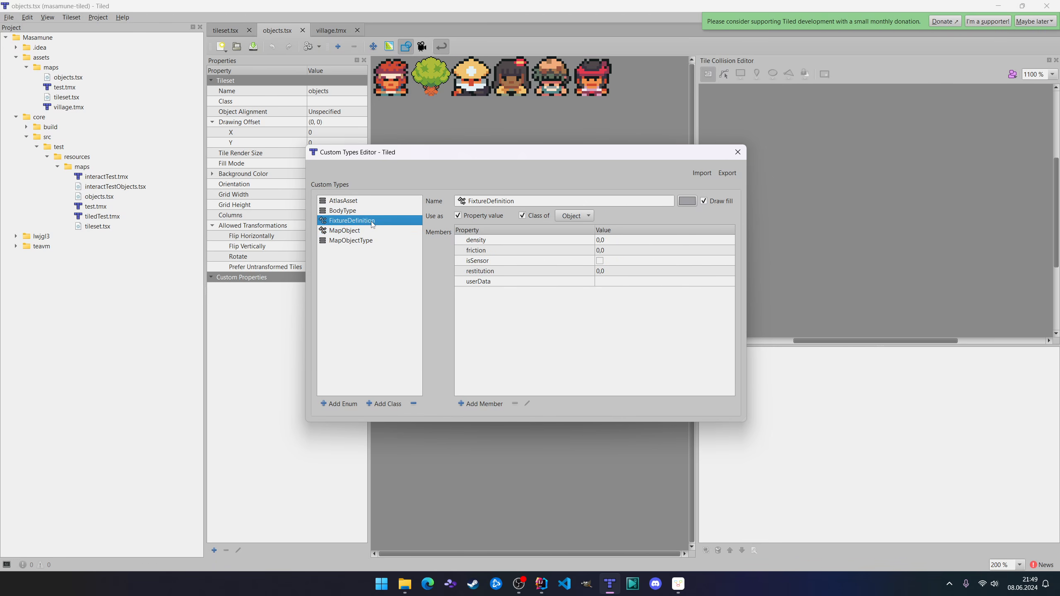
left_click(362, 210)
left_click(372, 223)
Bring up the custom types export, review BodyType, AtlasAsset and FixtureDefinition again, and close the Custom Types Editor.
left_click(727, 173)
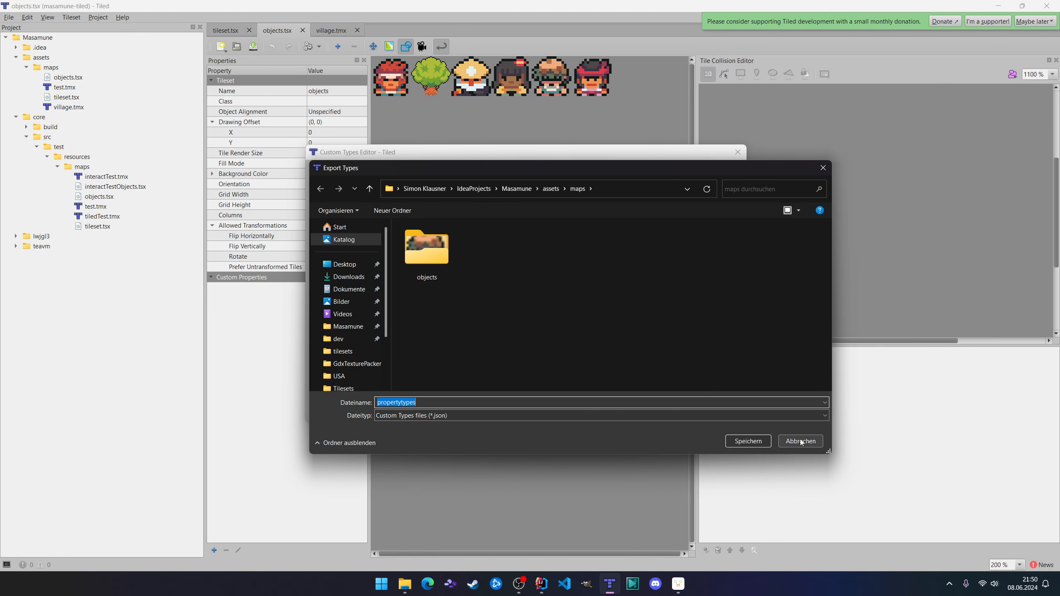
left_click(751, 441)
left_click(353, 212)
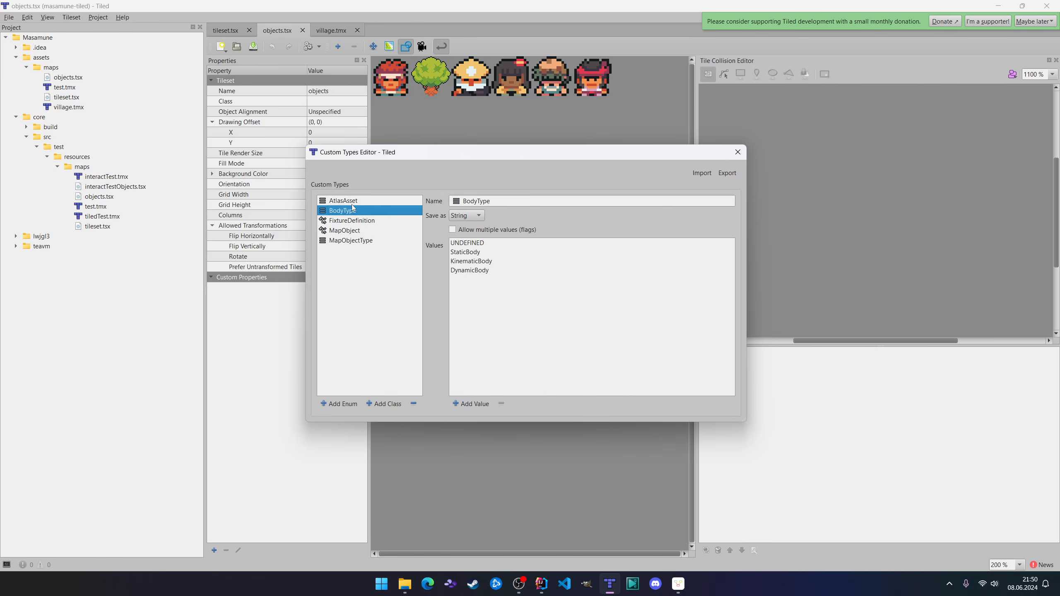
left_click(354, 205)
left_click(375, 222)
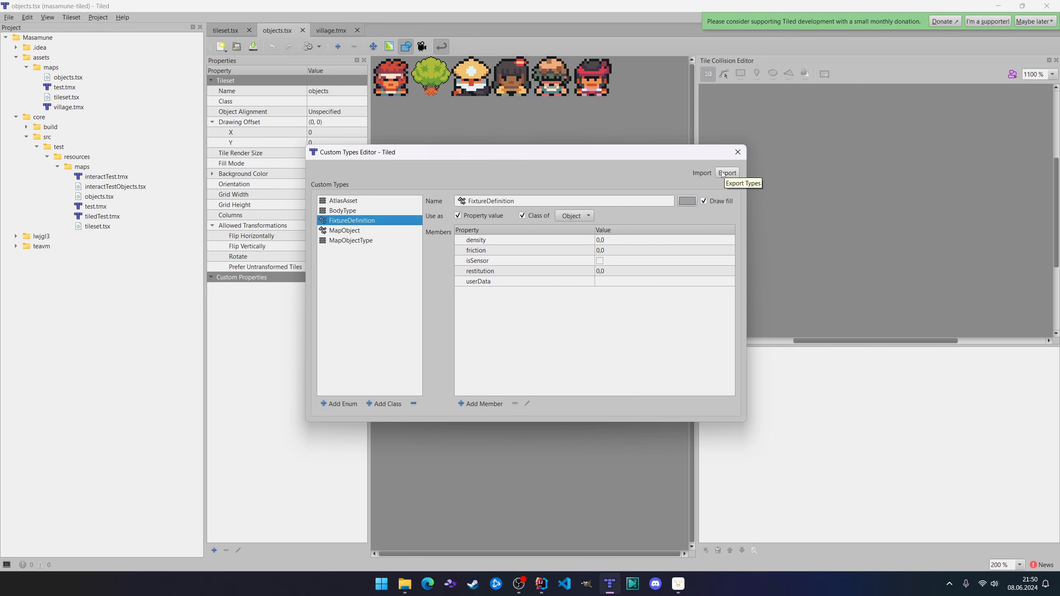
left_click(737, 154)
Switch to IntelliJ IDEA, hide the Git log, open masamune-tiled.tiled-project and examine its propertyTypes section from the start of the file.
left_click(540, 585)
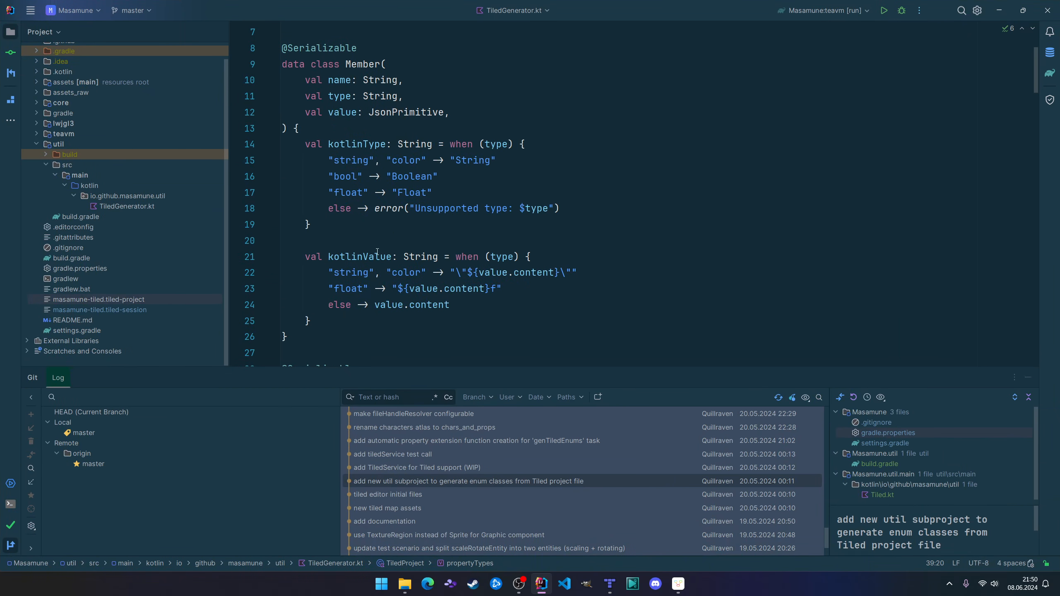
left_click(1028, 377)
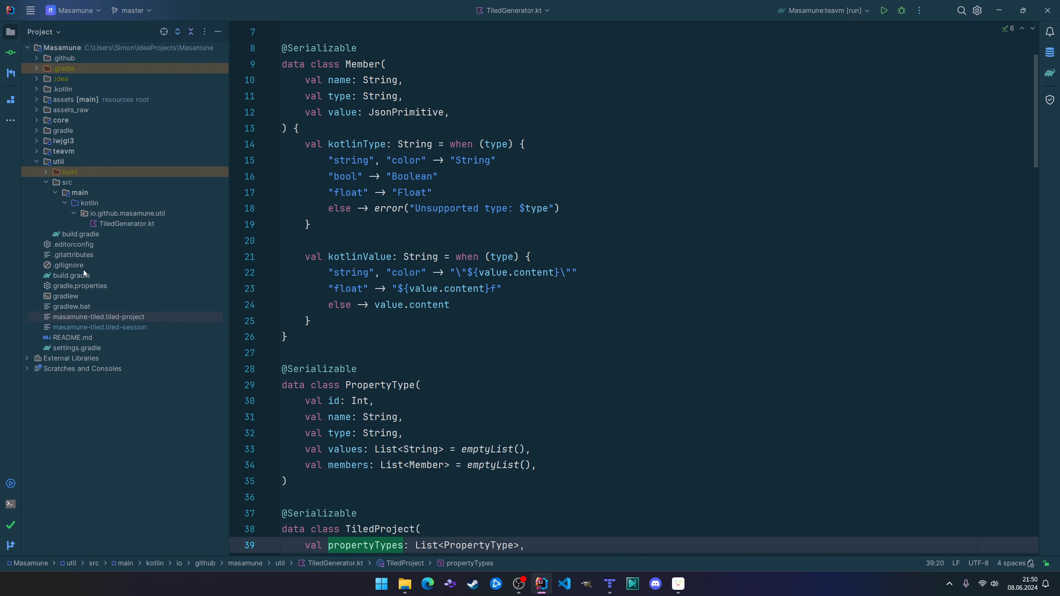
double_click(138, 320)
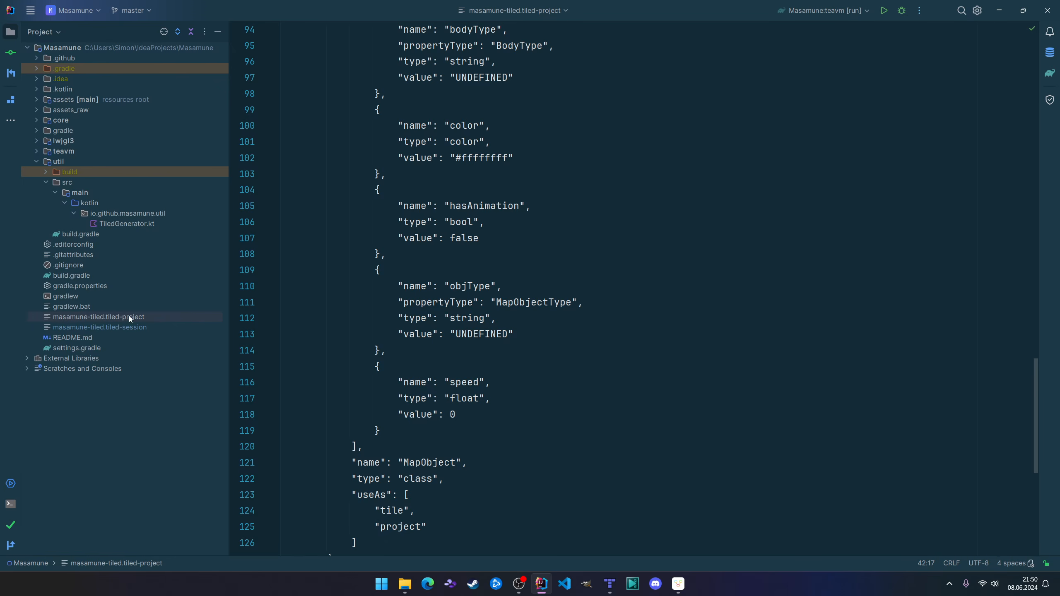
left_click(514, 256)
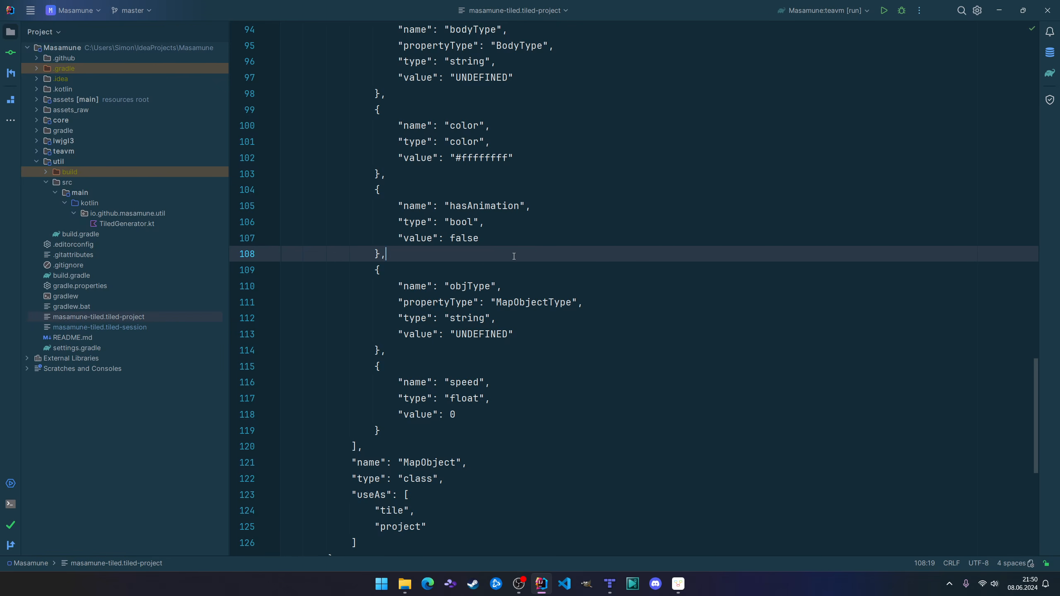
key("ctrl+Home")
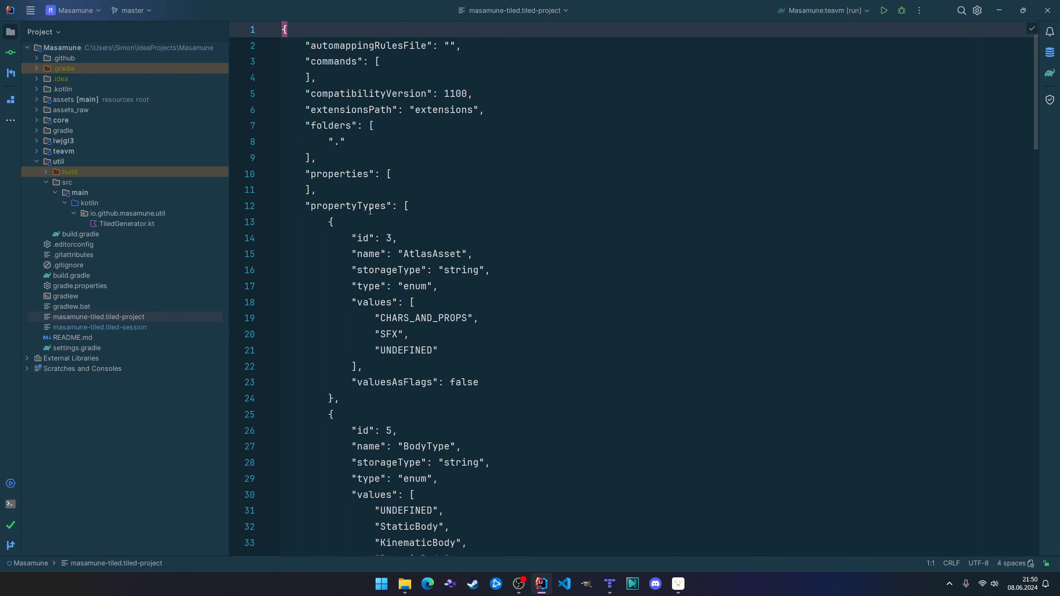
left_click(371, 206)
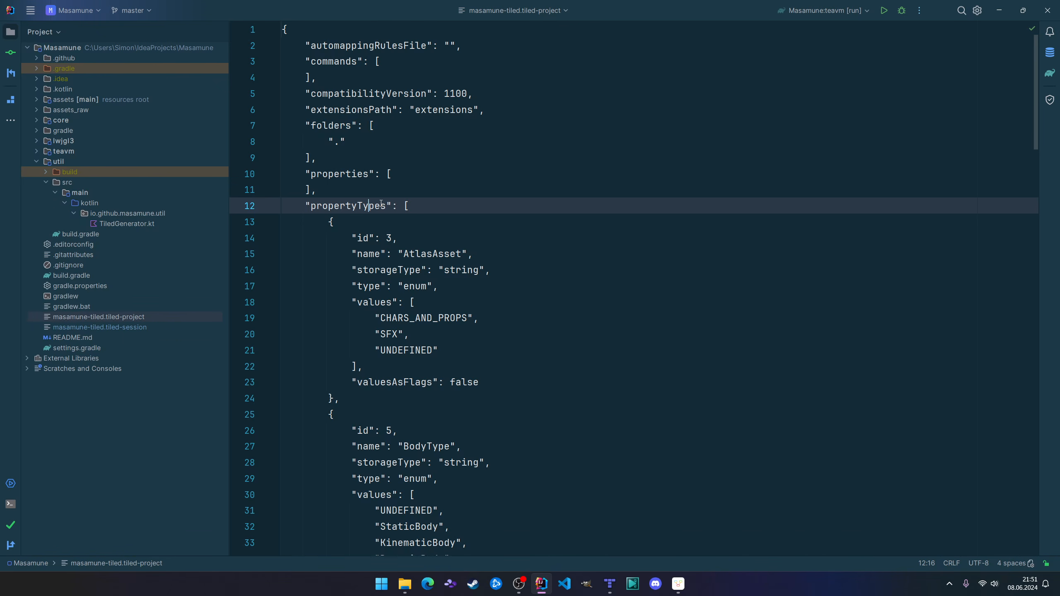
left_click(442, 211)
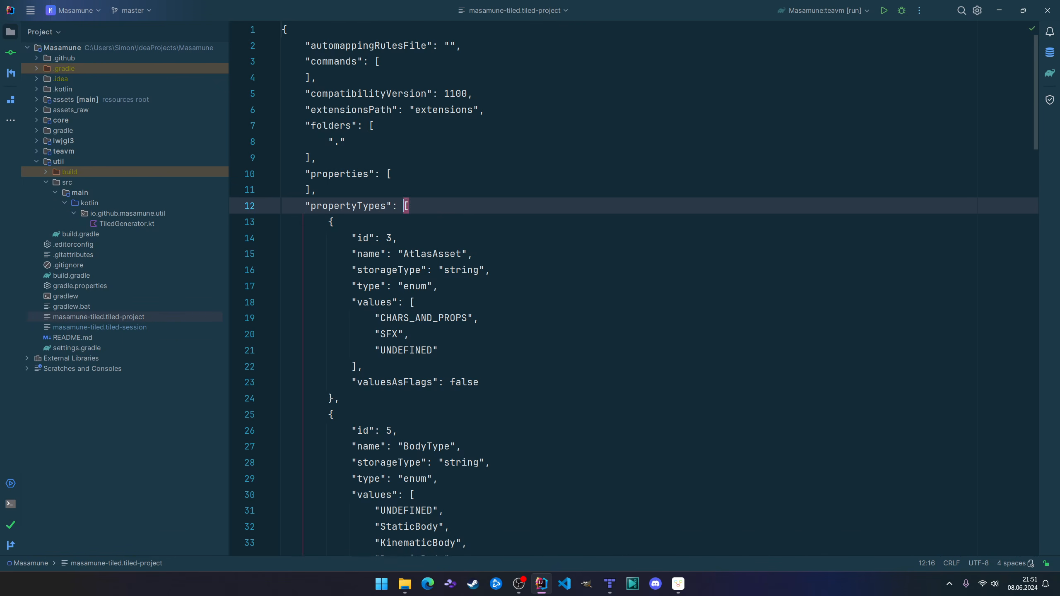
Examine the AtlasAsset entry under propertyTypes, checking its name, type and listed enum values.
scroll(470, 255, "up", 7, "ctrl")
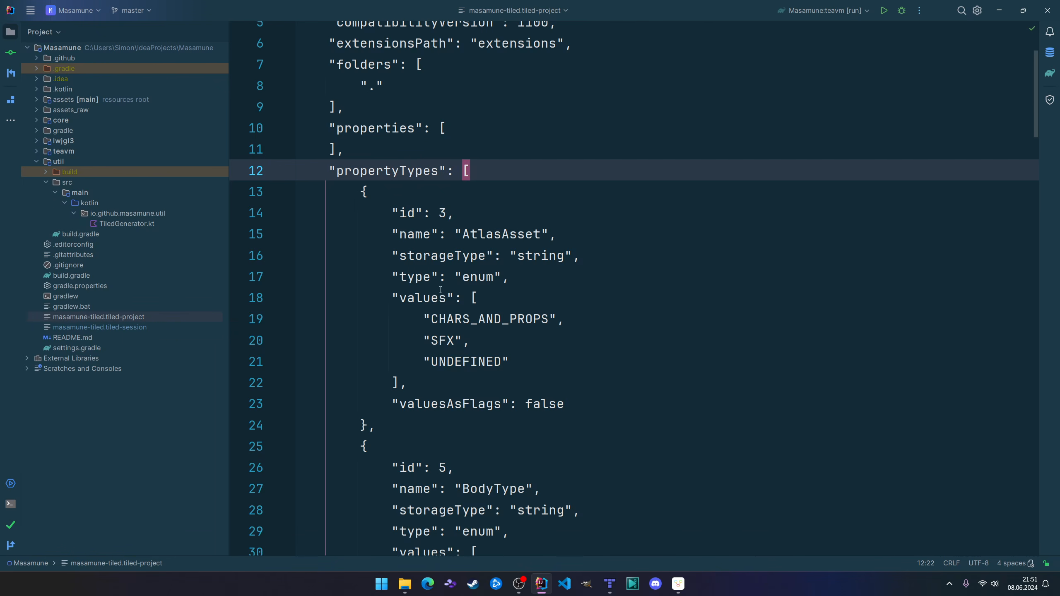
left_click(480, 276)
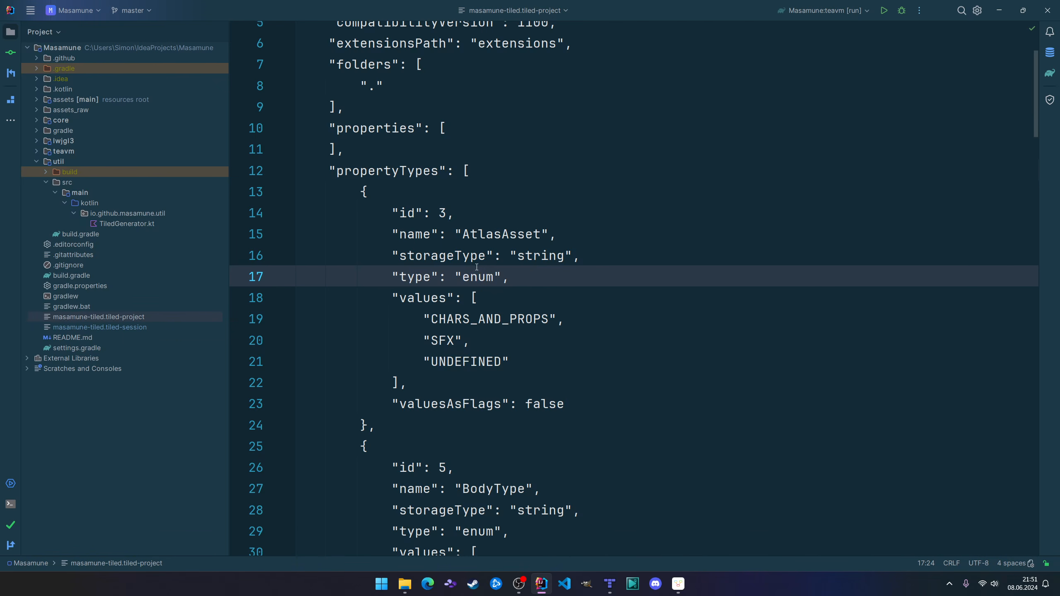
left_click(495, 234)
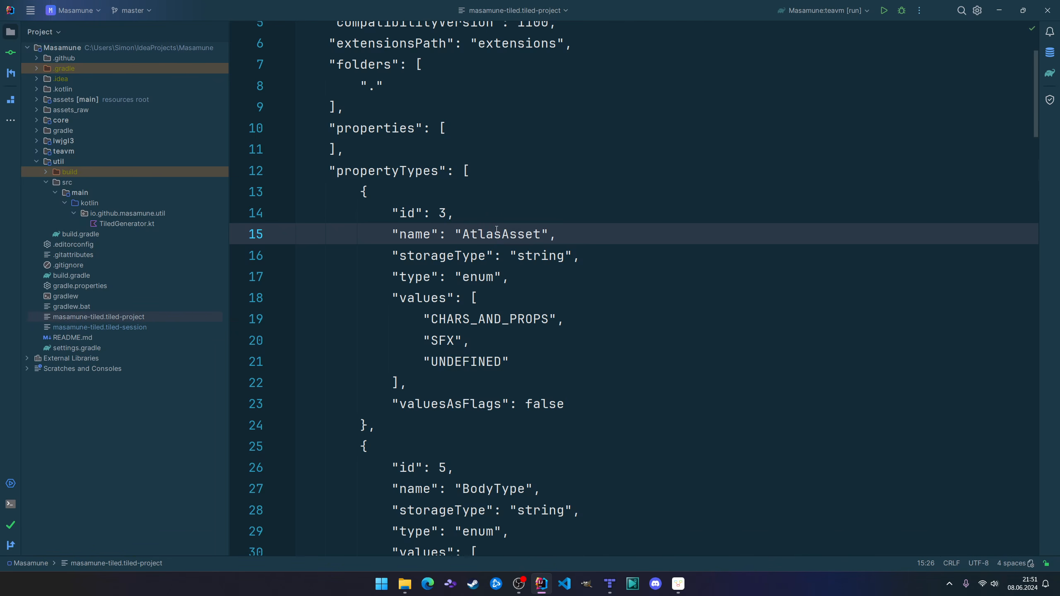
left_click_drag(438, 319, 549, 319)
left_click_drag(434, 339, 541, 319)
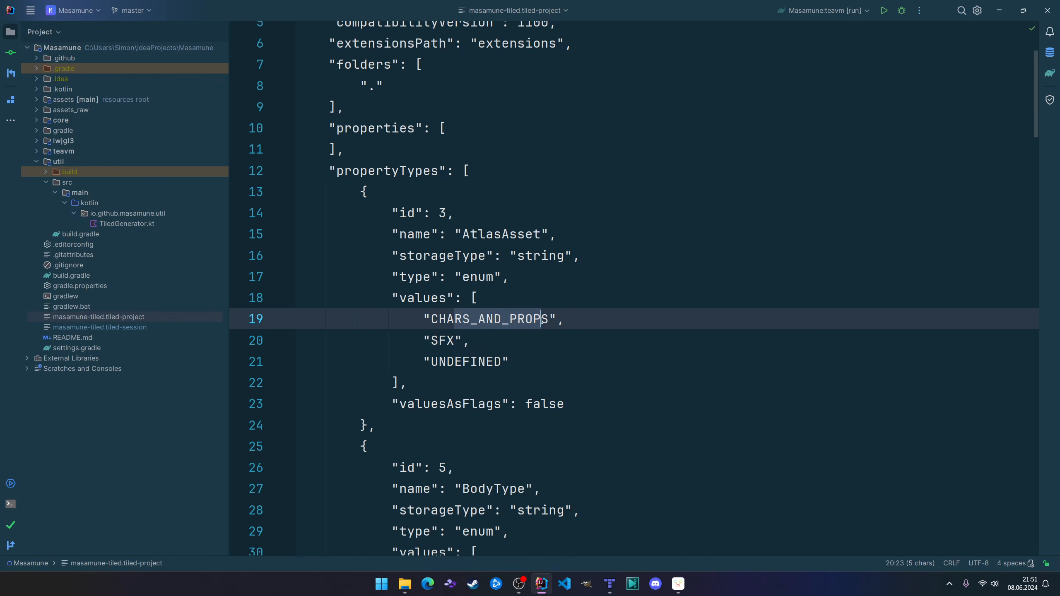
double_click(450, 362)
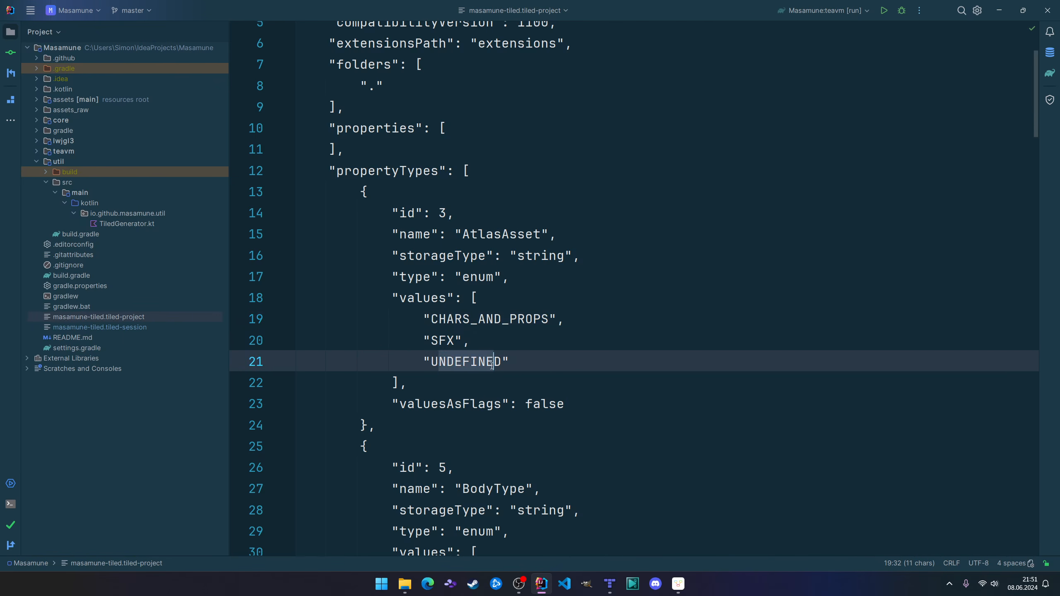
left_click(515, 361)
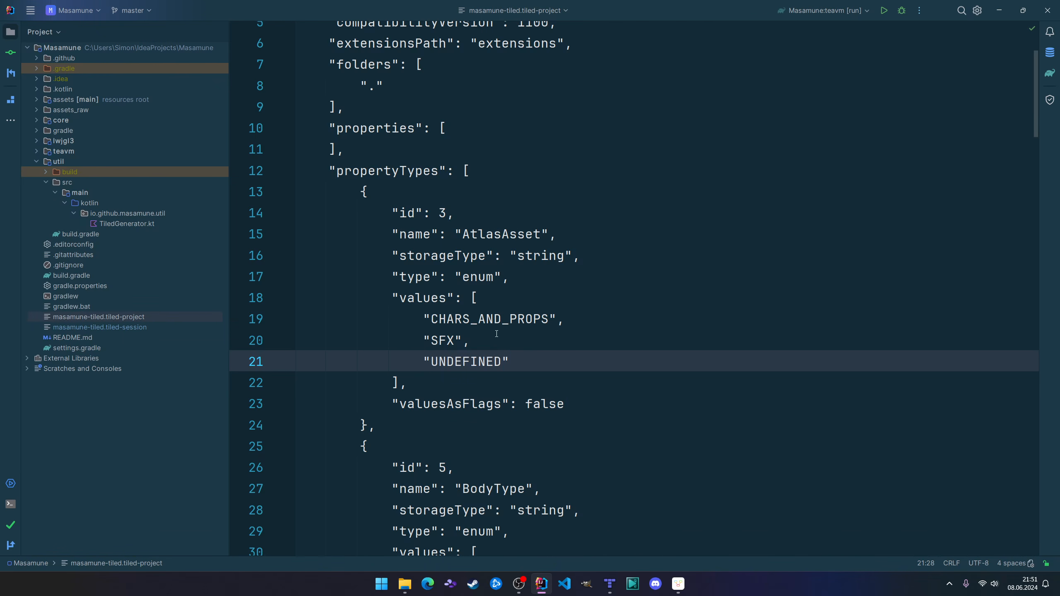
Review how the AtlasAsset entry is structured through its name, storageType, type and values fields.
scroll(474, 247, "down", 1)
left_click(488, 215)
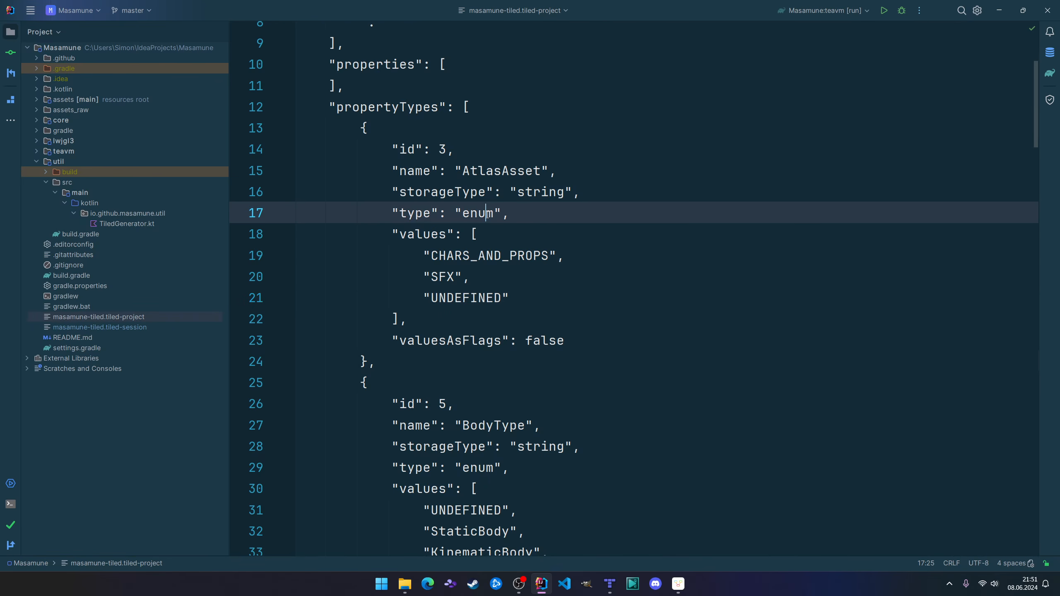
left_click(426, 236)
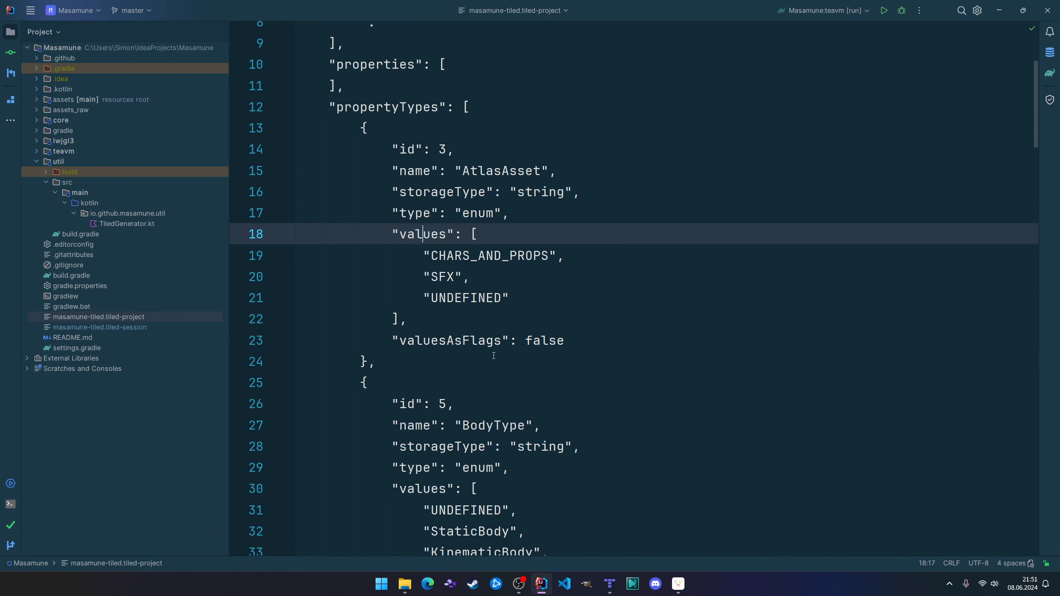
left_click(424, 170)
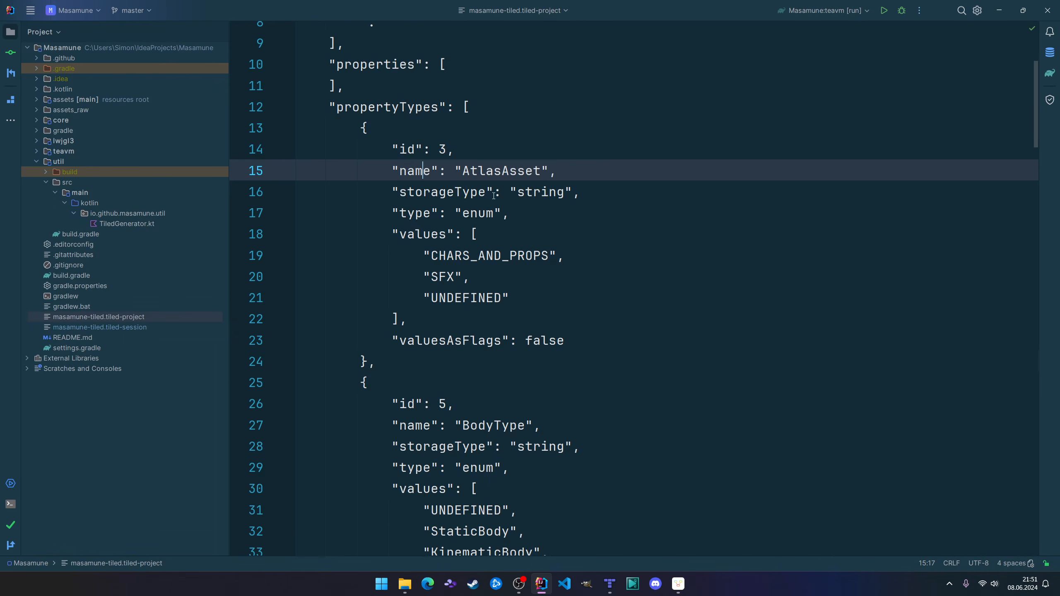
left_click_drag(467, 193, 566, 203)
left_click(565, 196)
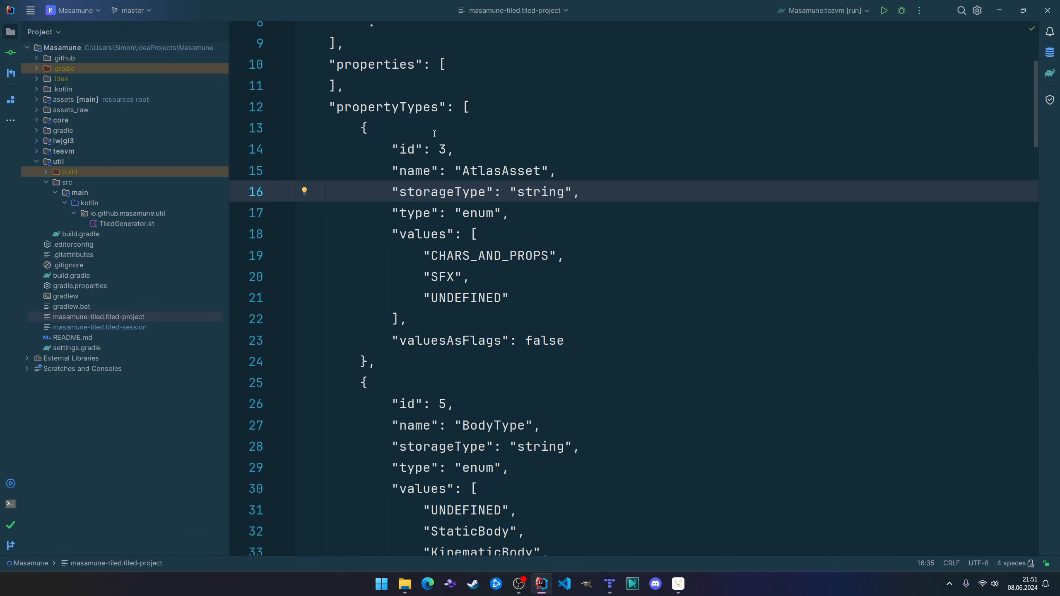
left_click_drag(422, 213, 494, 213)
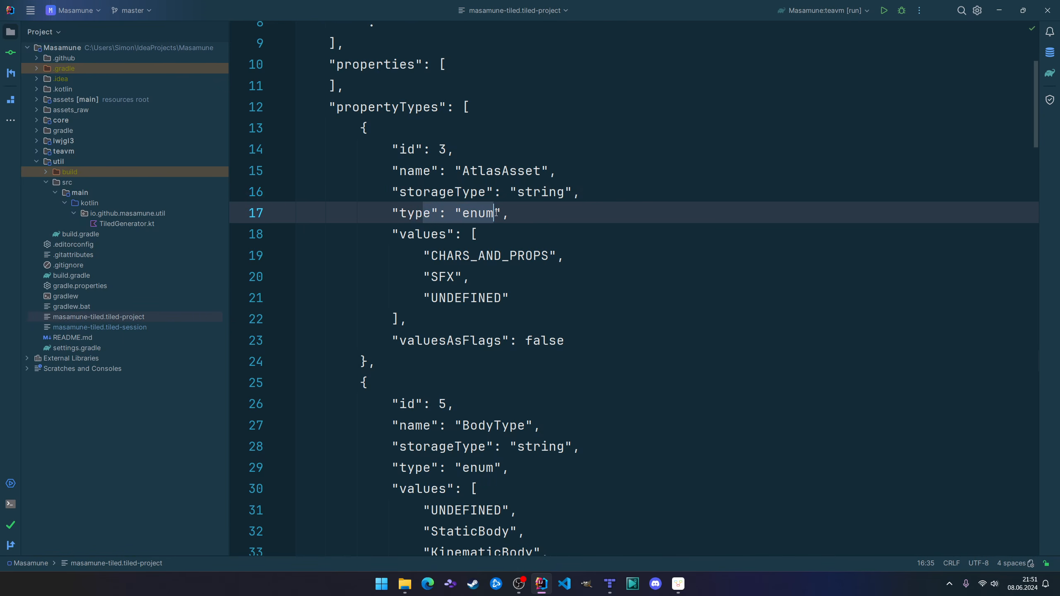
left_click_drag(400, 234, 407, 319)
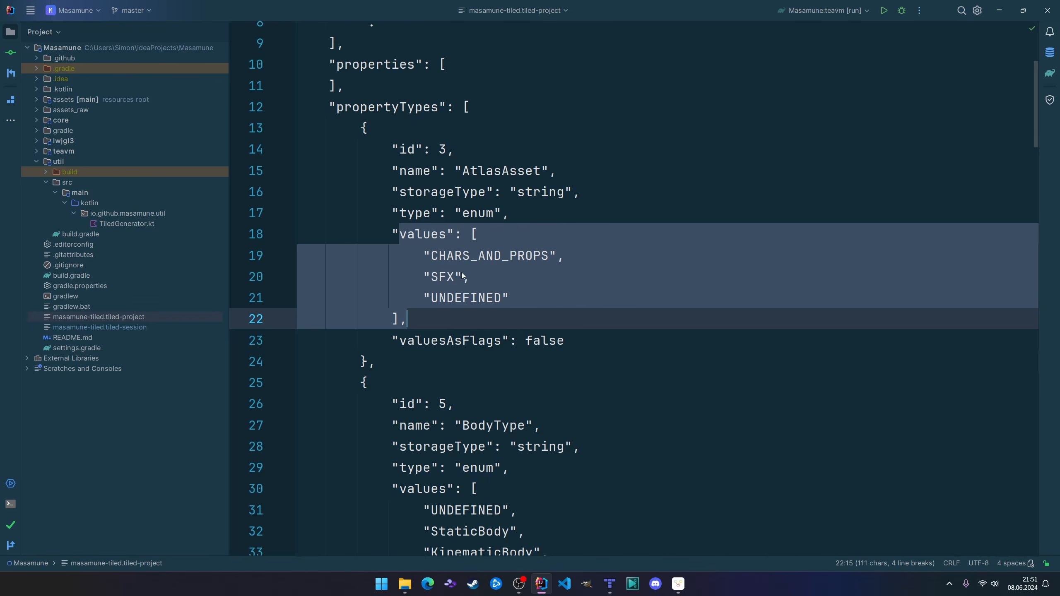
left_click(503, 295)
Read on through the BodyType entry to FixtureDefinition and check the type field of FixtureDefinition.
scroll(498, 341, "down", 3)
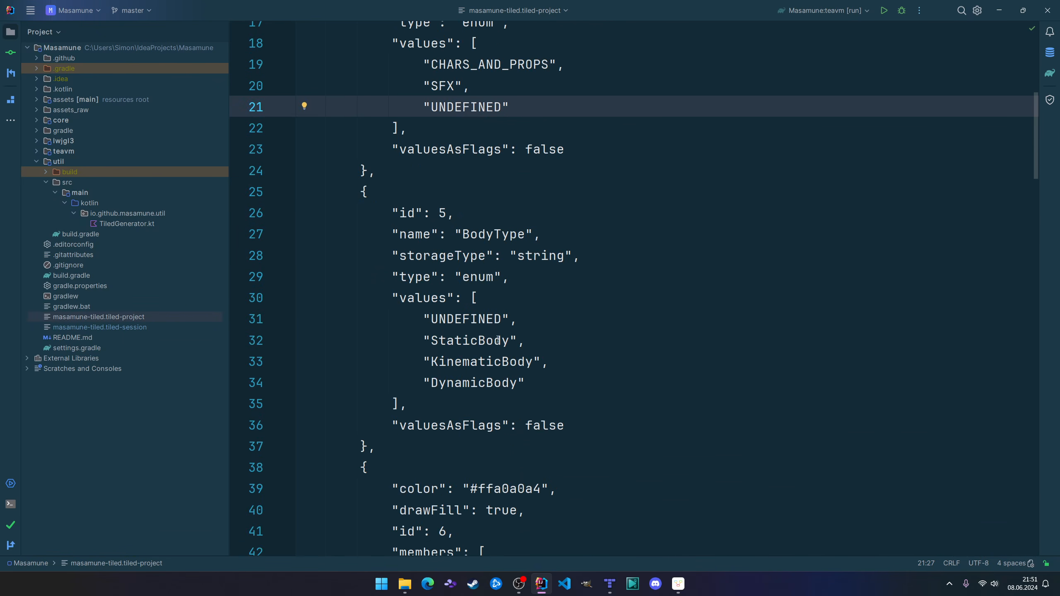
scroll(514, 279, "down", 5)
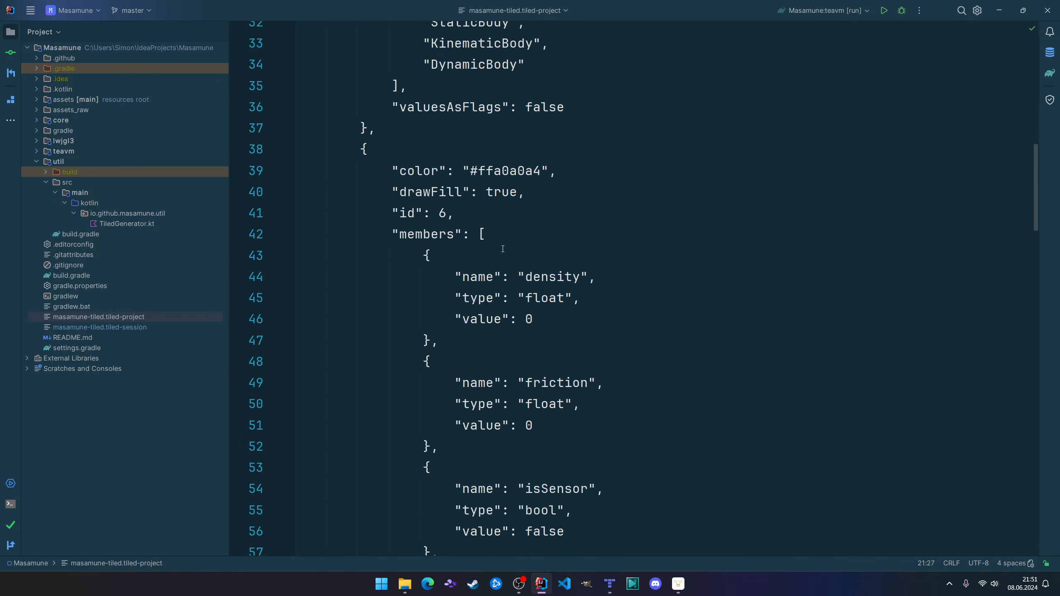
scroll(509, 277, "down", 9)
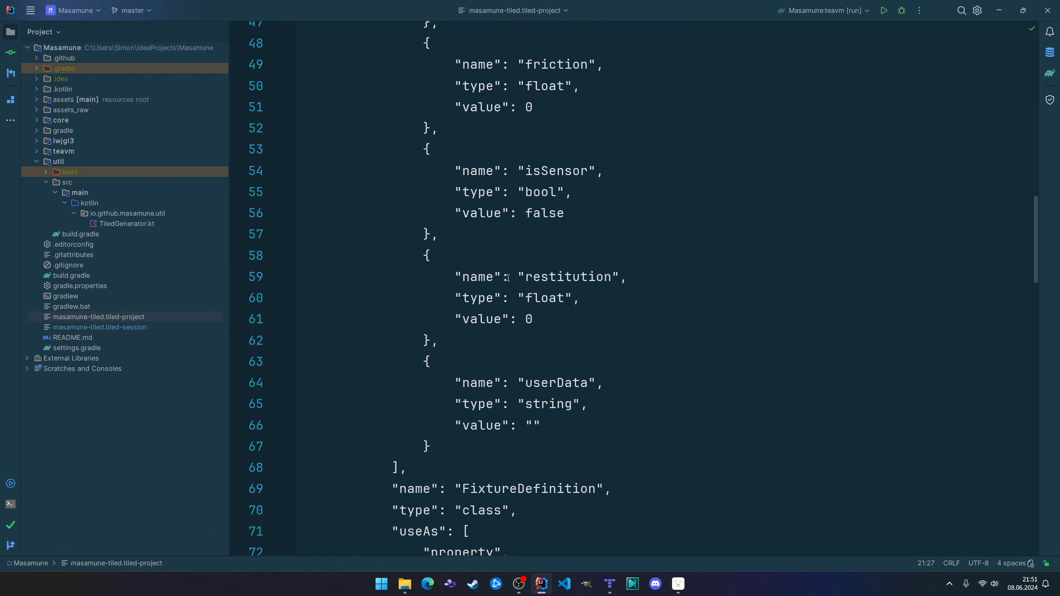
left_click(418, 254)
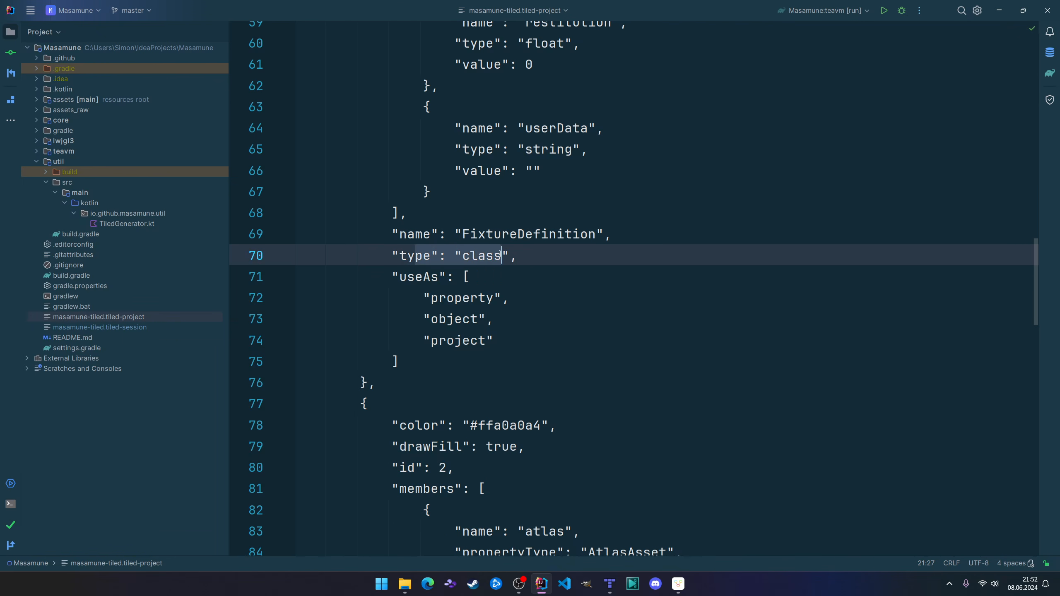
left_click(551, 260)
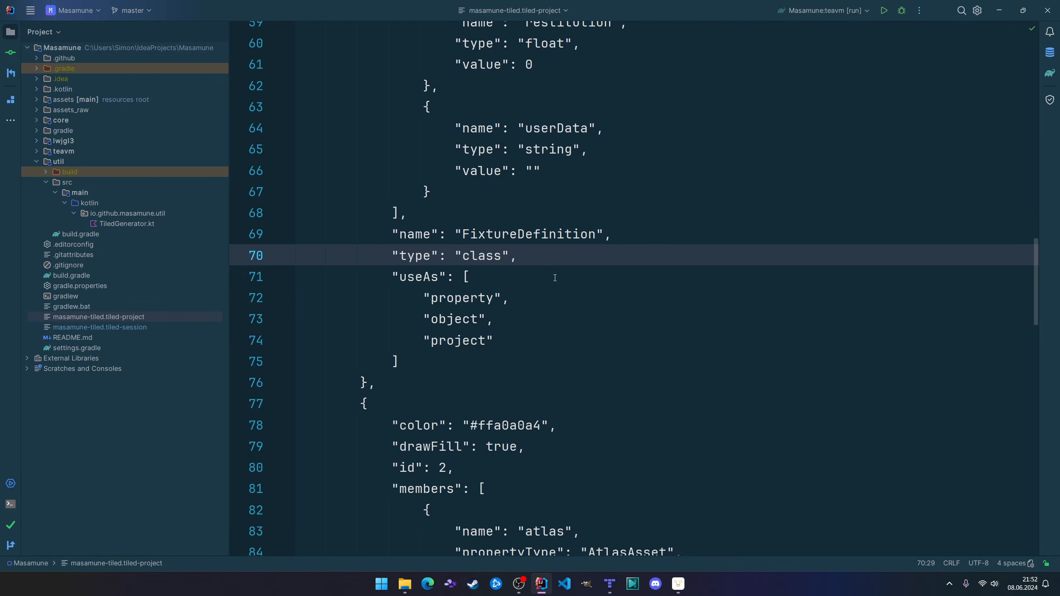
Examine the members array of FixtureDefinition, covering the name, type and value of each member from density to userData.
scroll(551, 280, "up", 7)
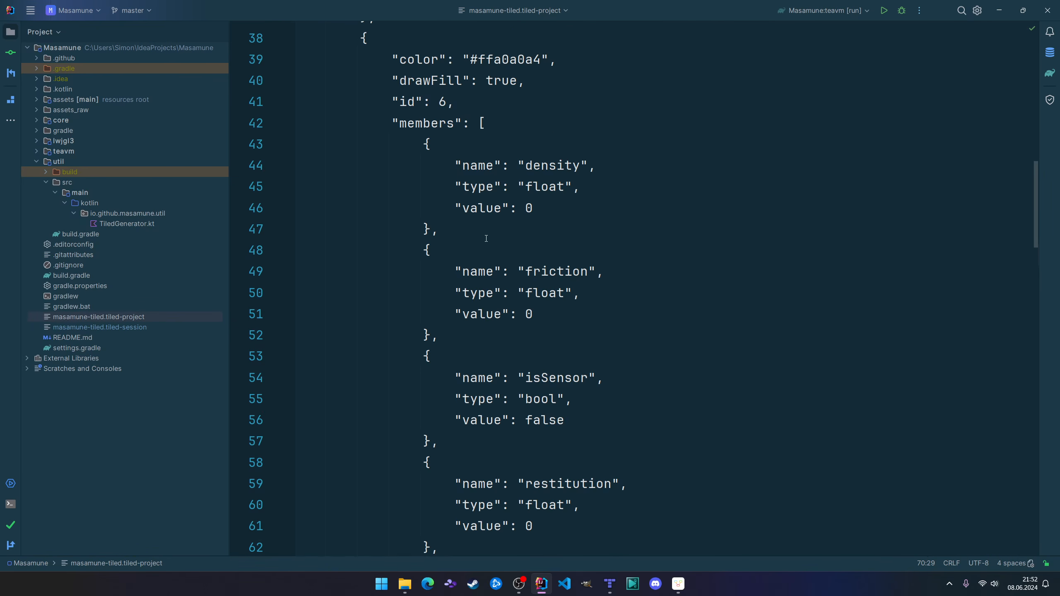
scroll(485, 236, "up", 4)
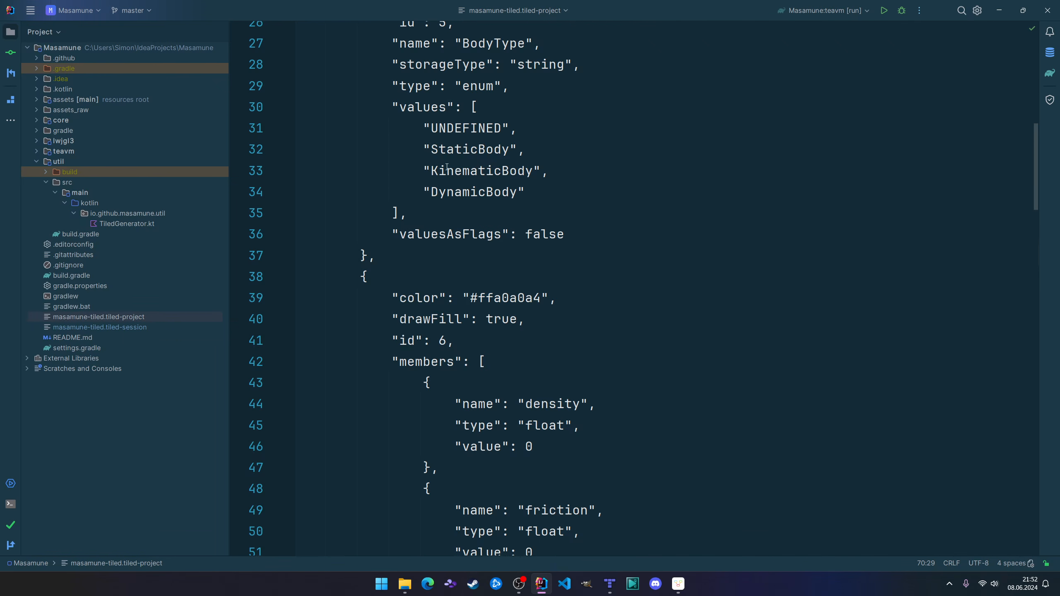
left_click(440, 363)
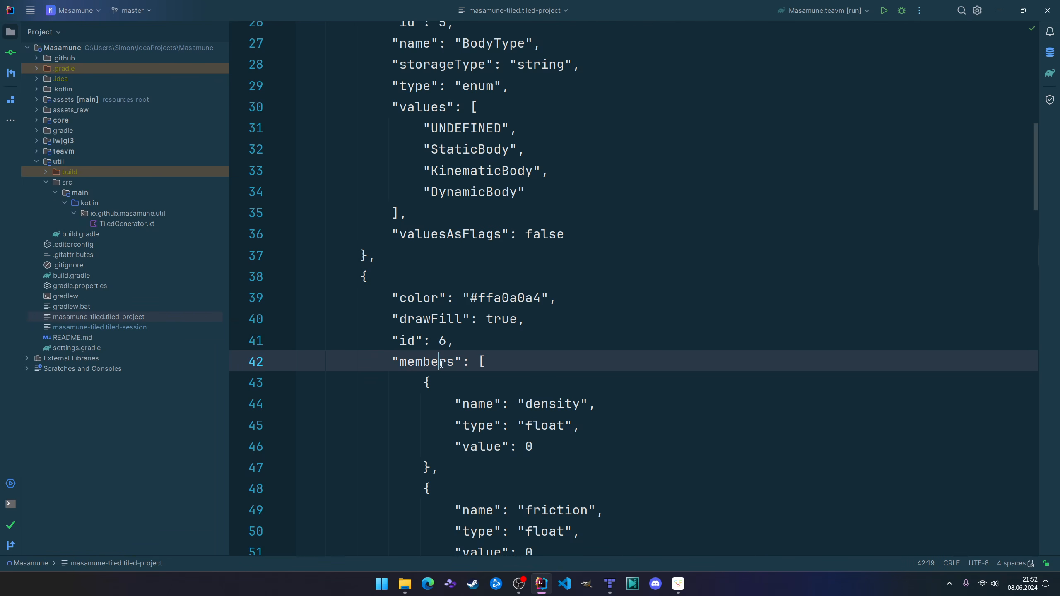
scroll(466, 259, "down", 4)
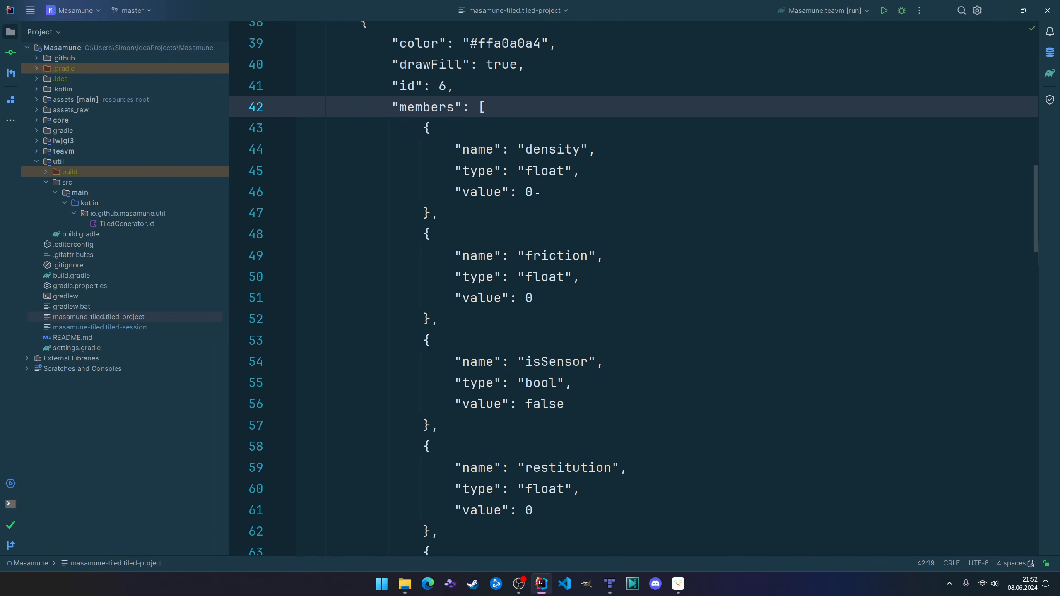
scroll(577, 297, "down", 3)
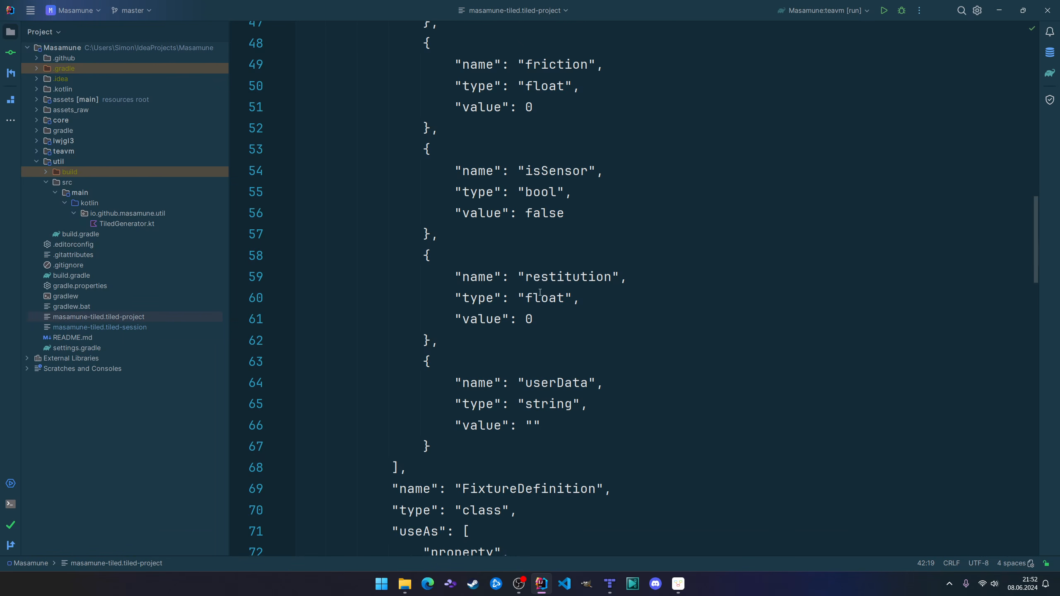
scroll(558, 356, "up", 2)
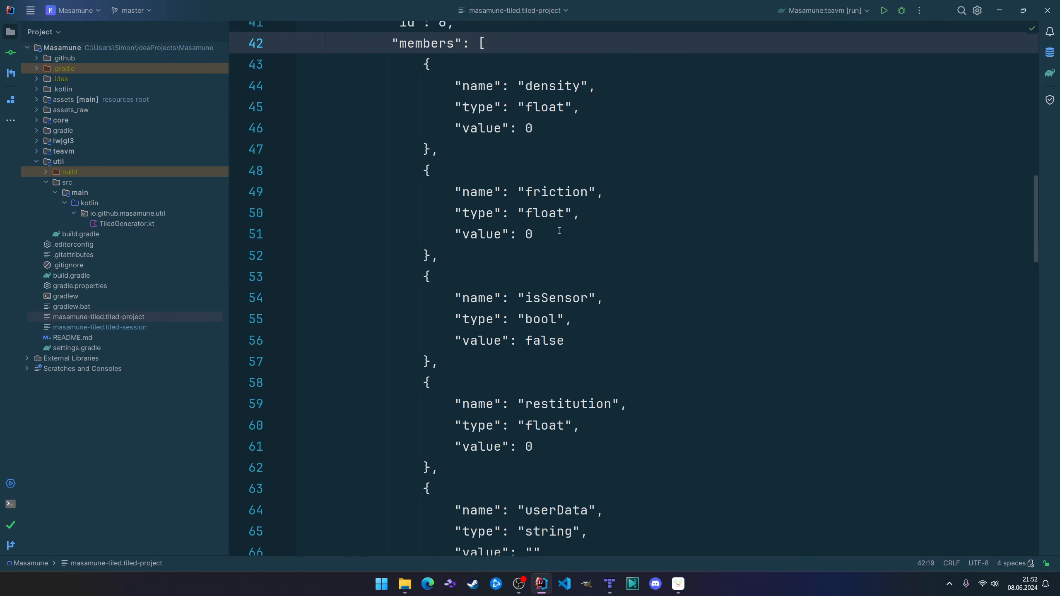
scroll(570, 244, "down", 6)
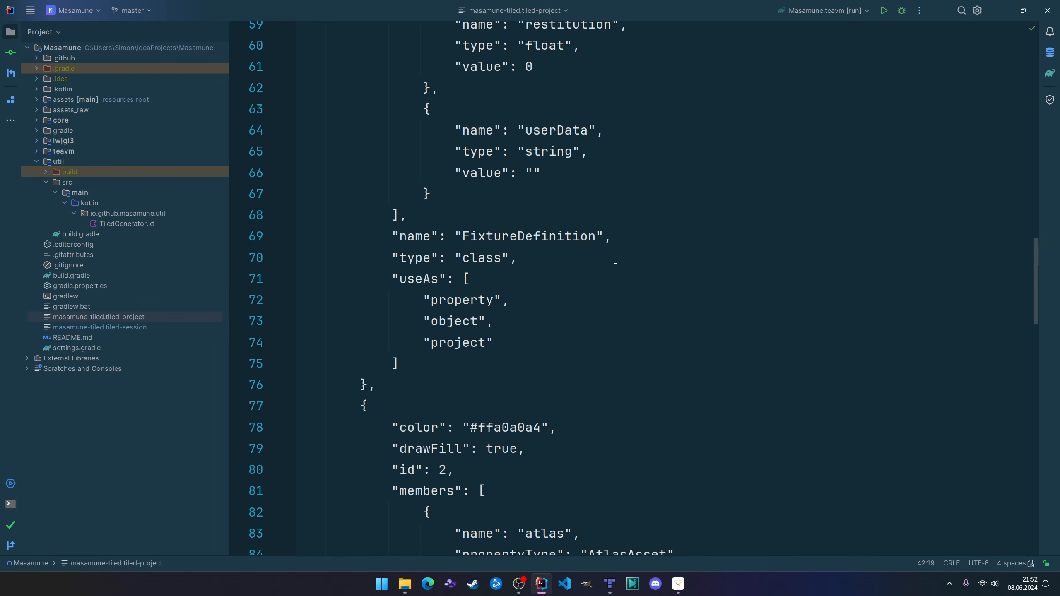
scroll(615, 260, "up", 6)
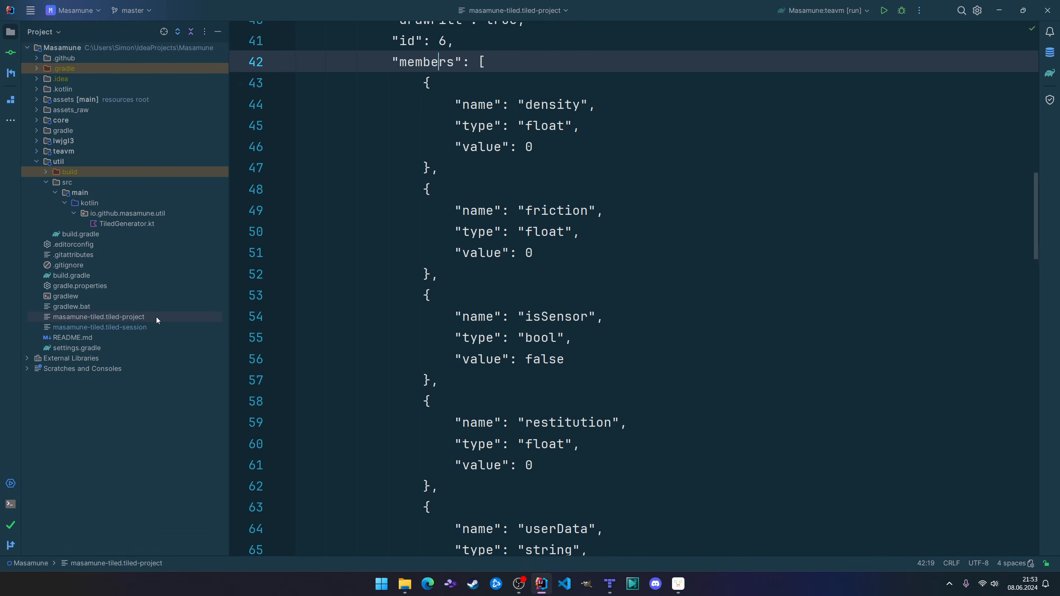
Collapse the util module in the project tree.
double_click(98, 162)
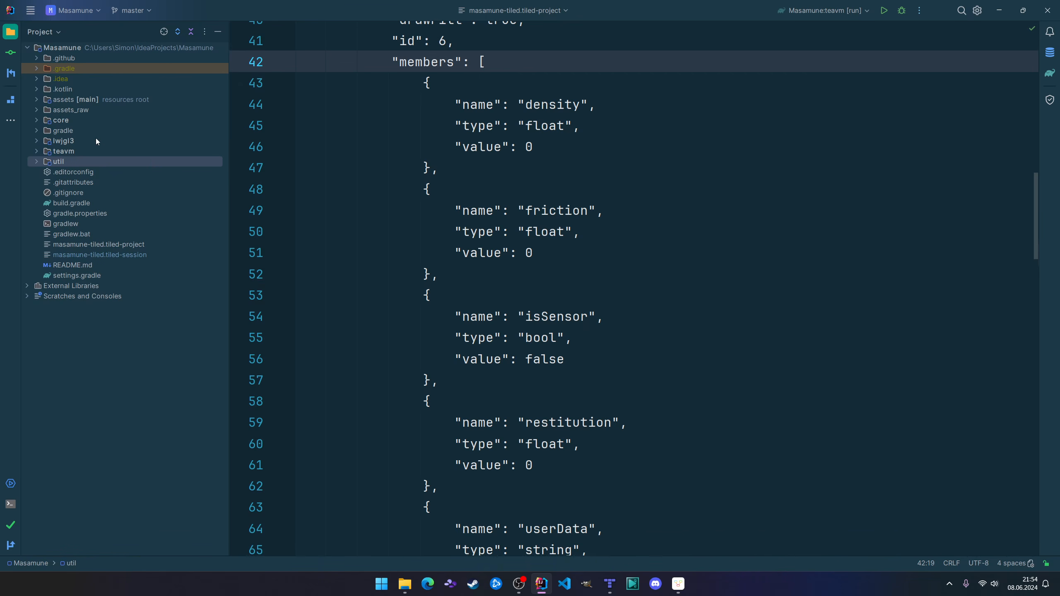
Point out the core, lwjgl3, teavm and util modules one after another in the project tree.
left_click(84, 120)
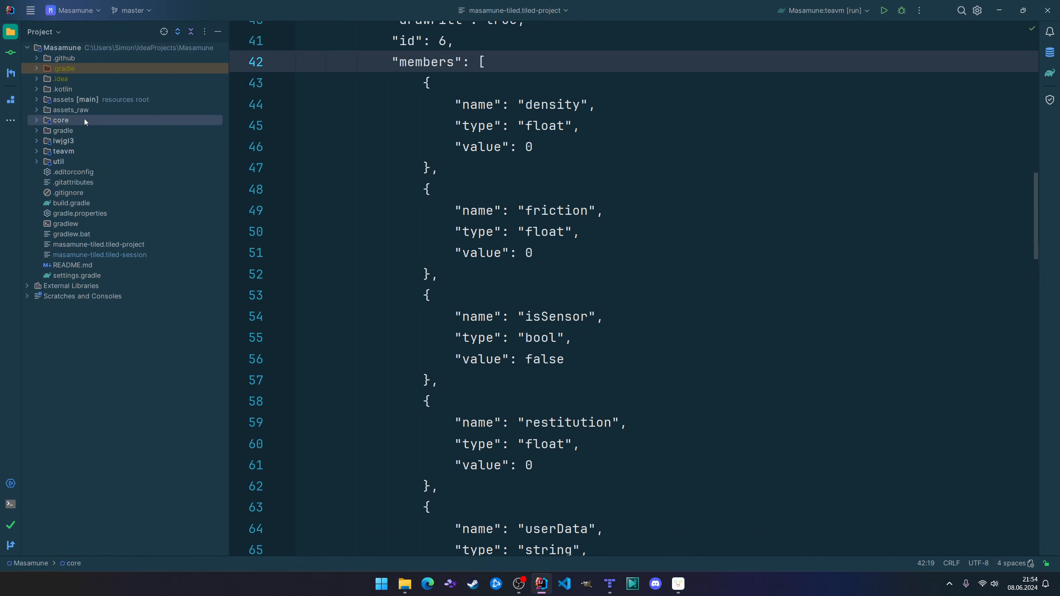
left_click(77, 140)
left_click(83, 151)
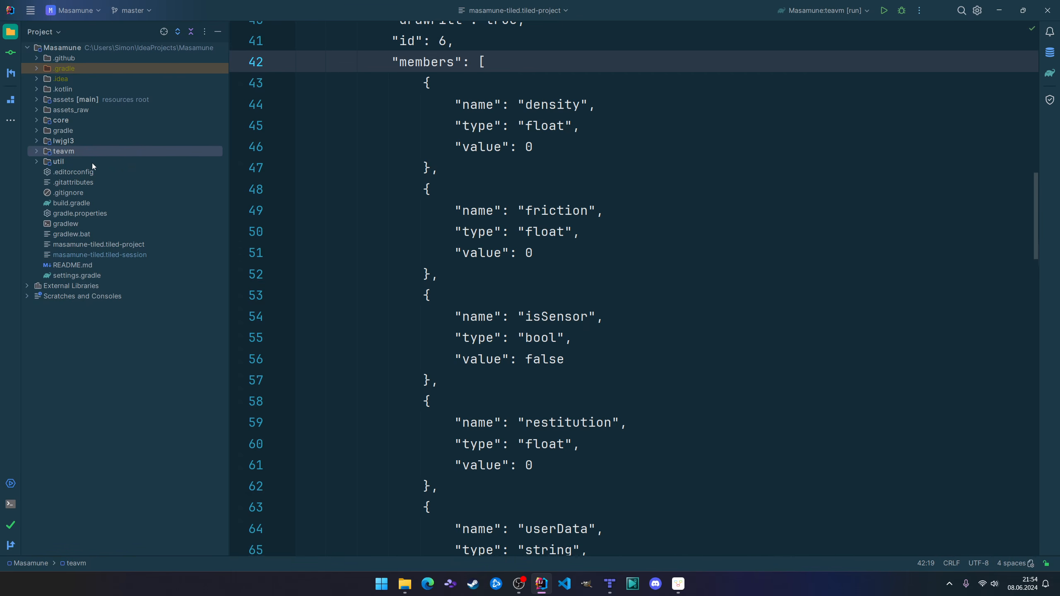
left_click(71, 160)
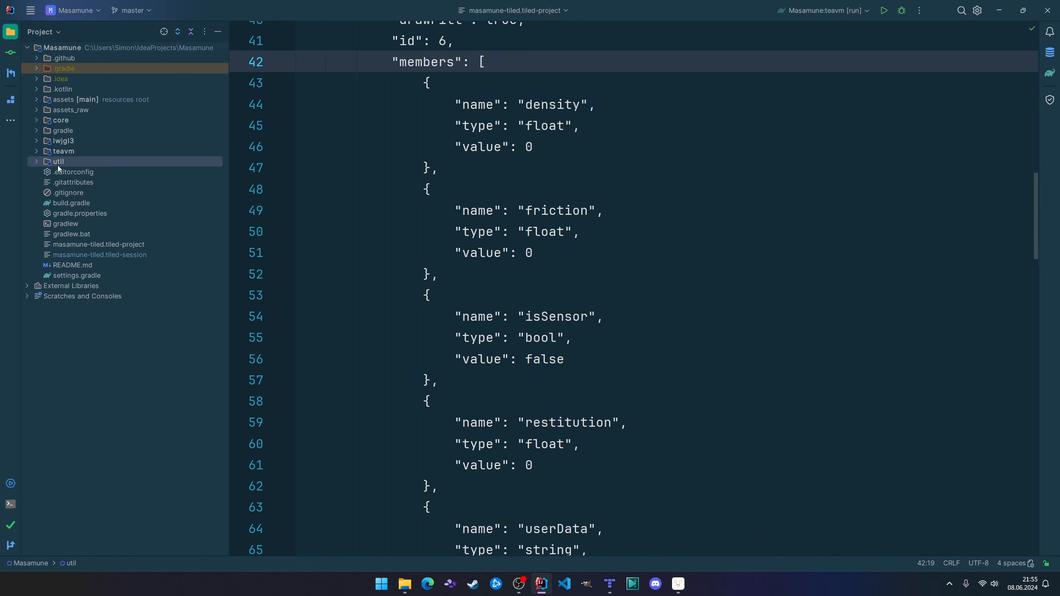
Expand the util module and locate its build.gradle file.
left_click(37, 162)
left_click(78, 192)
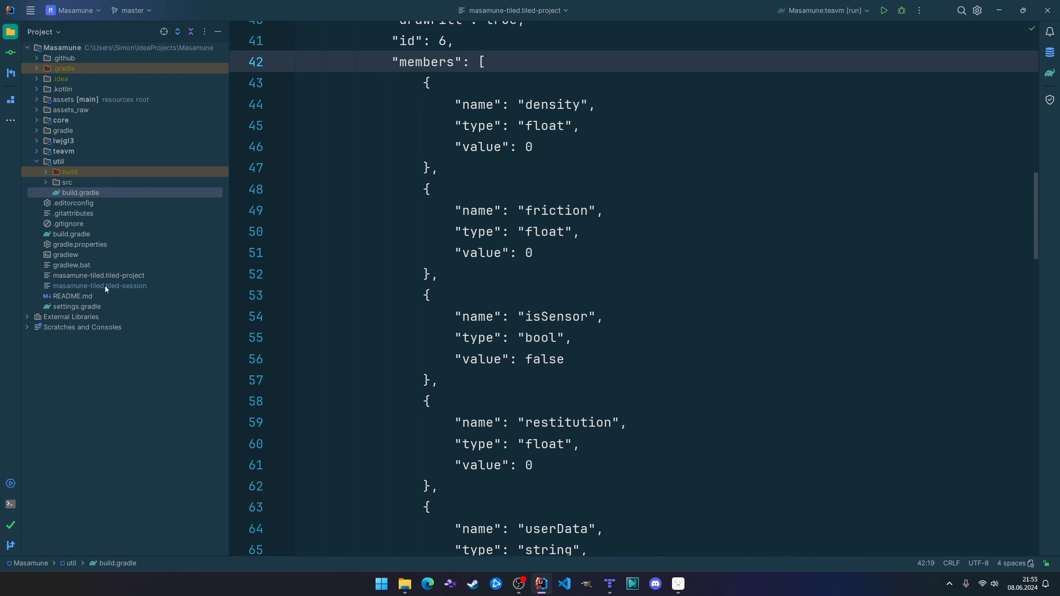
left_click(62, 161)
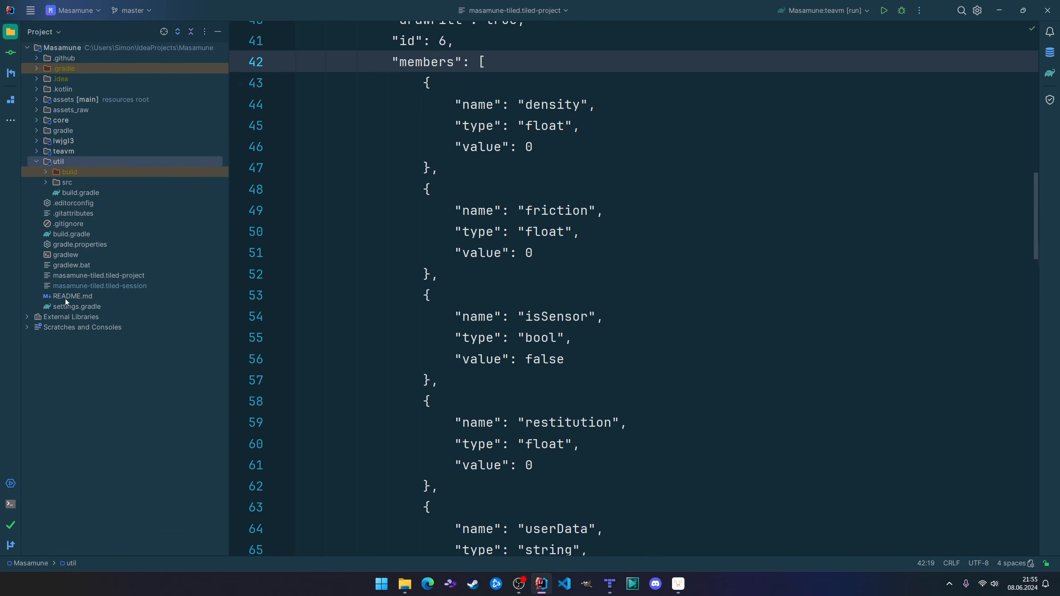
Open settings.gradle and match the included subprojects teavm, core, lwjgl3 and util with their modules in the project tree.
double_click(77, 306)
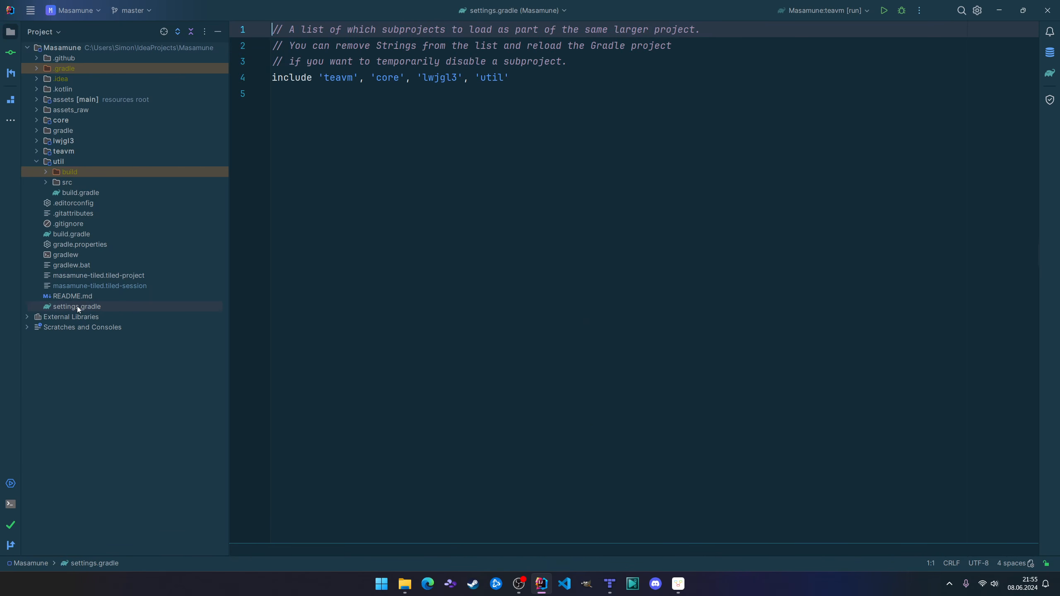
double_click(342, 79)
double_click(388, 78)
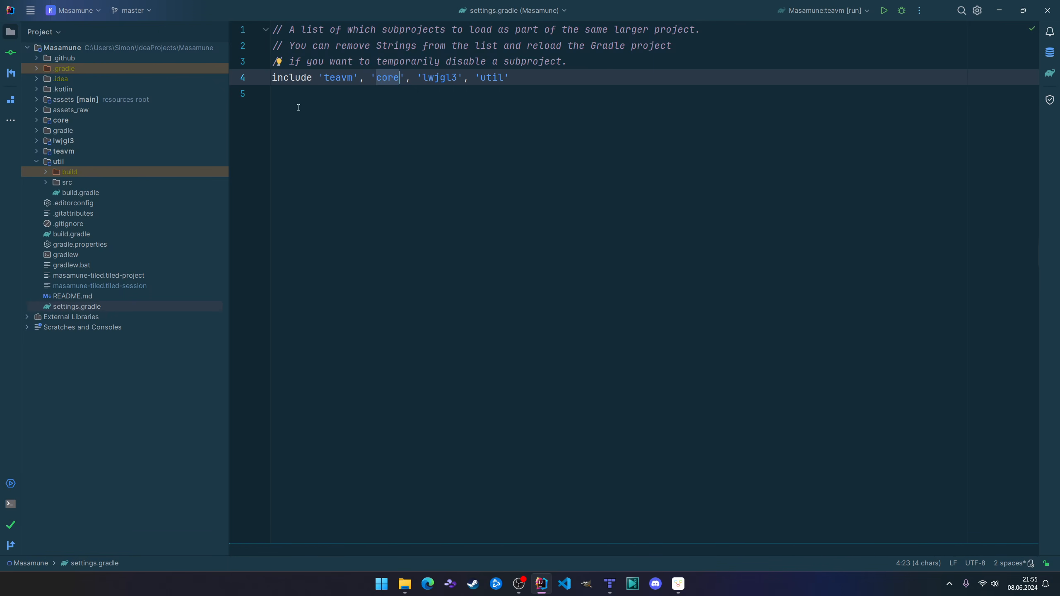
double_click(338, 78)
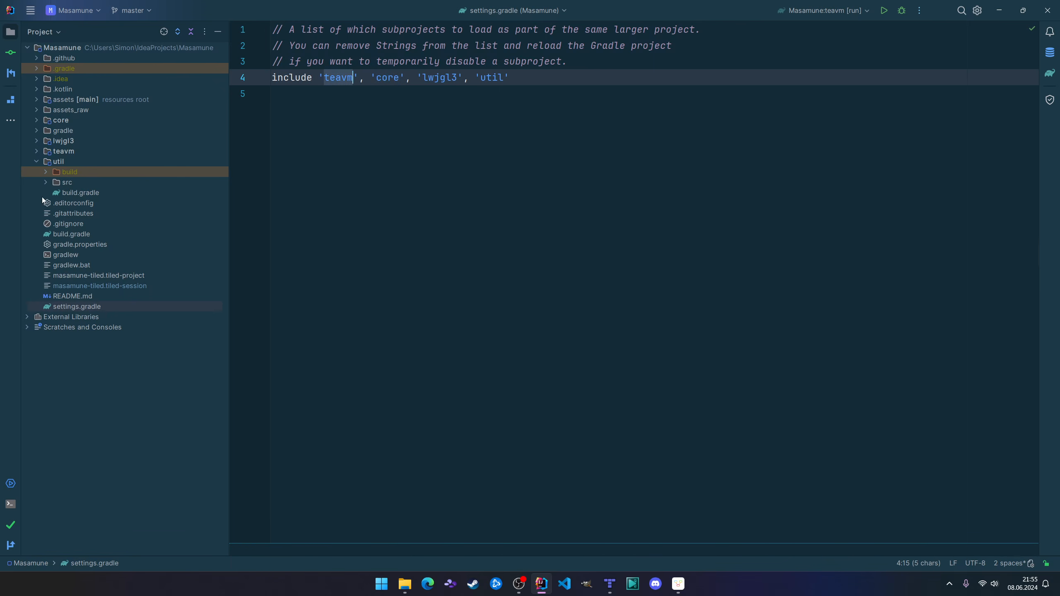
left_click(75, 153)
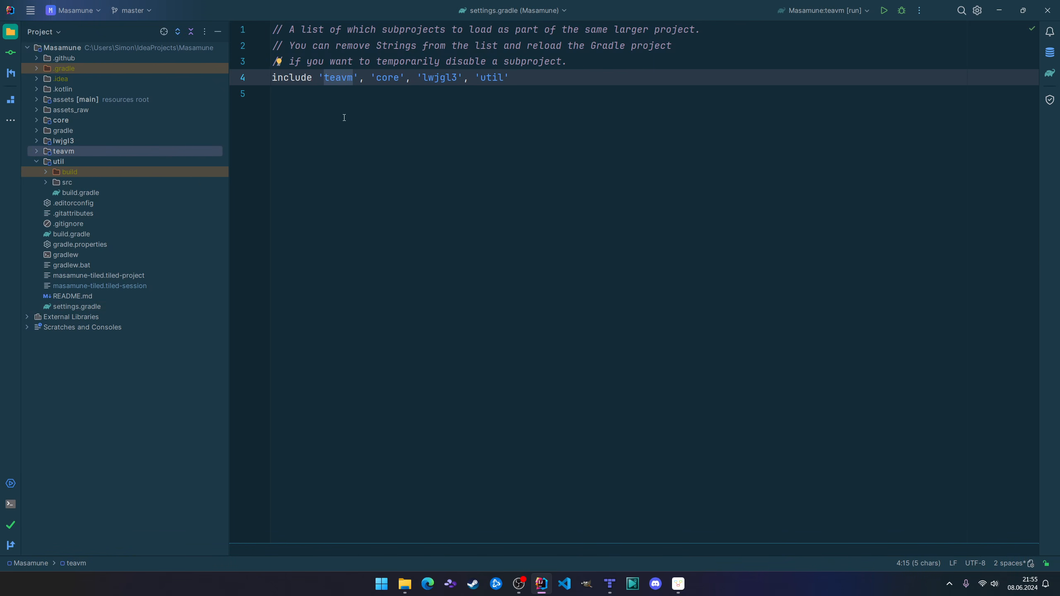
left_click(58, 123)
left_click(452, 78)
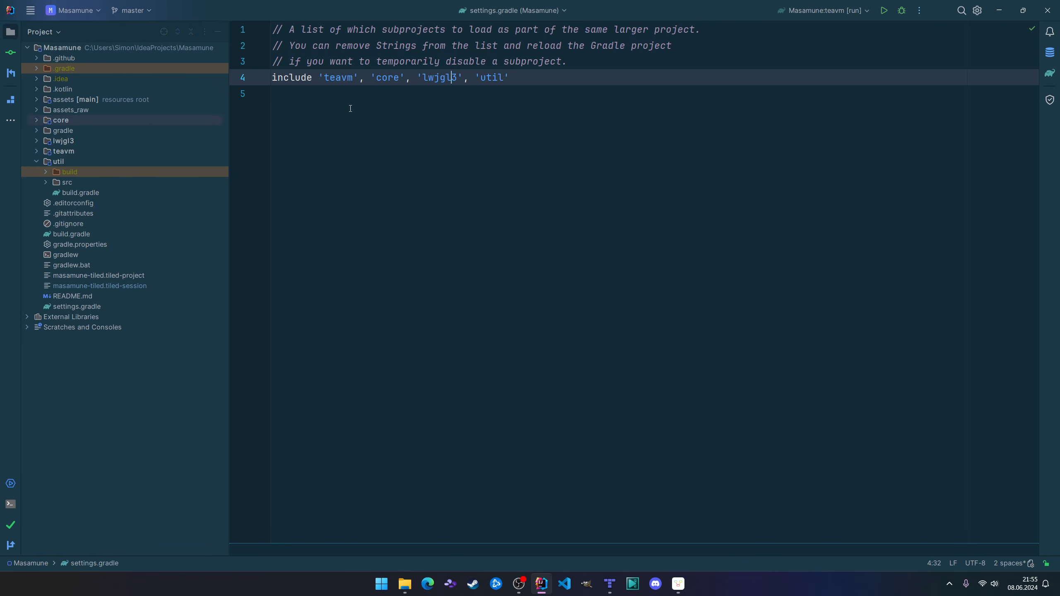
left_click(73, 143)
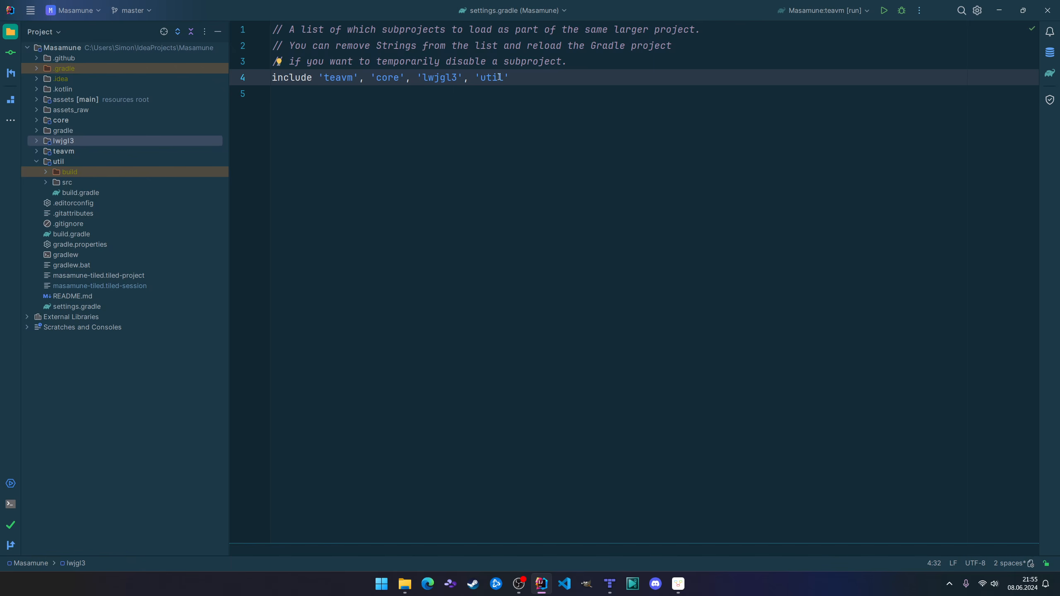
left_click_drag(476, 78, 510, 77)
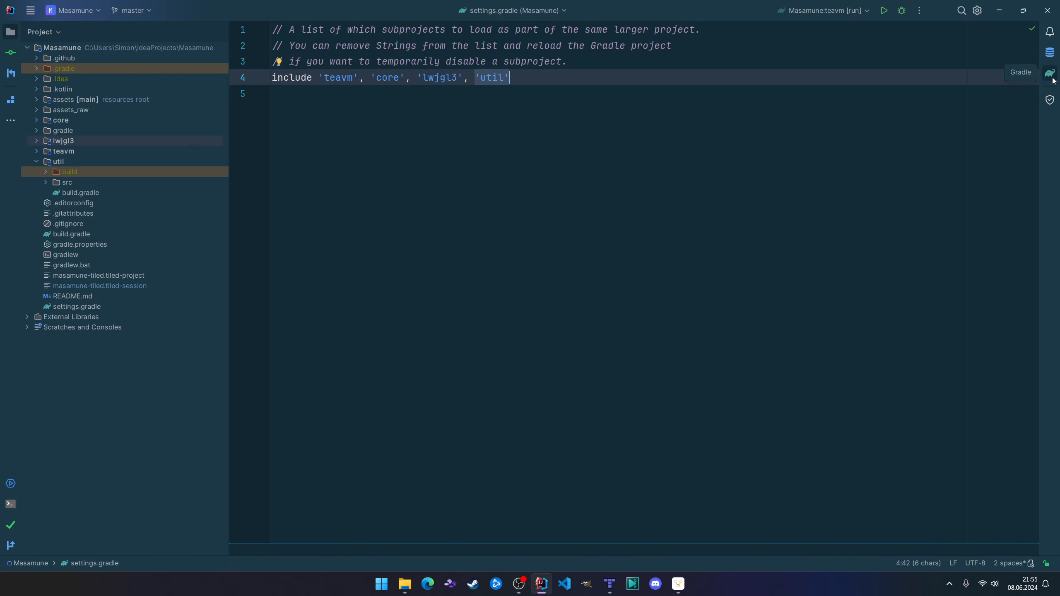
Open the util module's build.gradle and inspect the Kotlin serialization plugin and the kotlinx-serialization-json dependency.
left_click(67, 162)
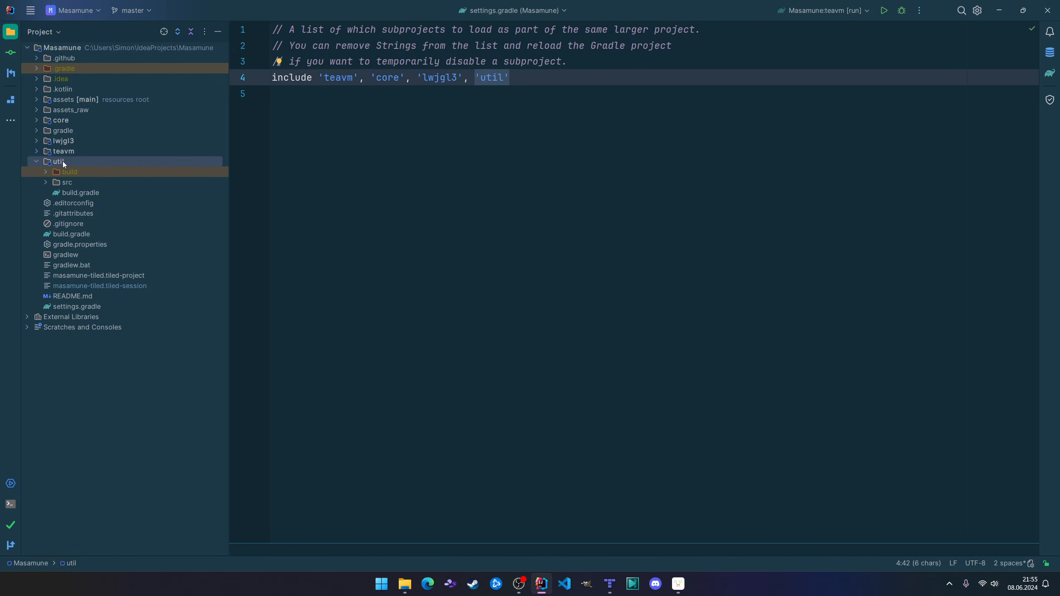
double_click(72, 195)
left_click(478, 212)
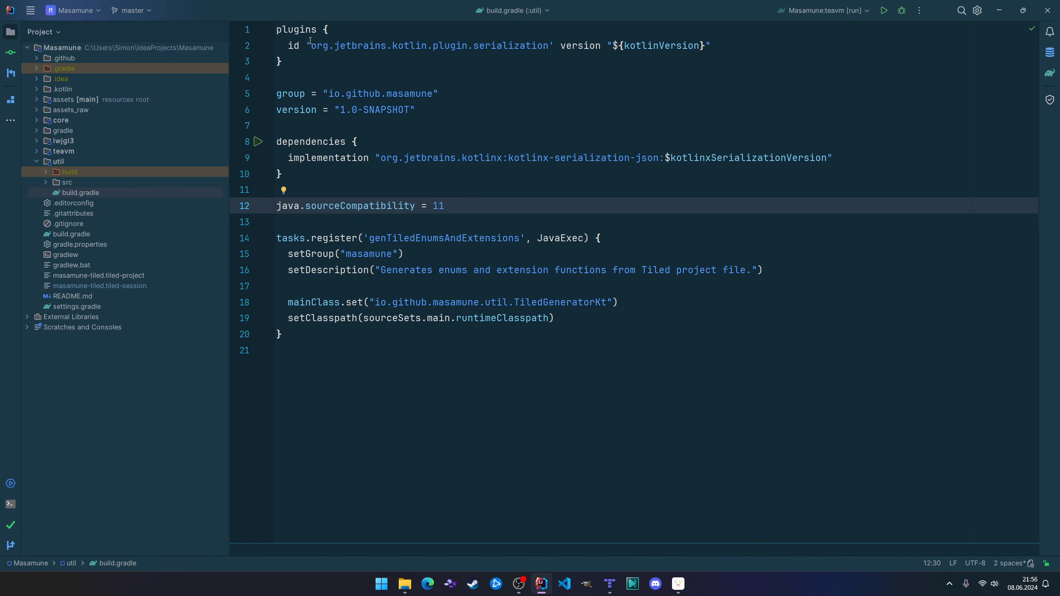
left_click_drag(286, 48, 563, 46)
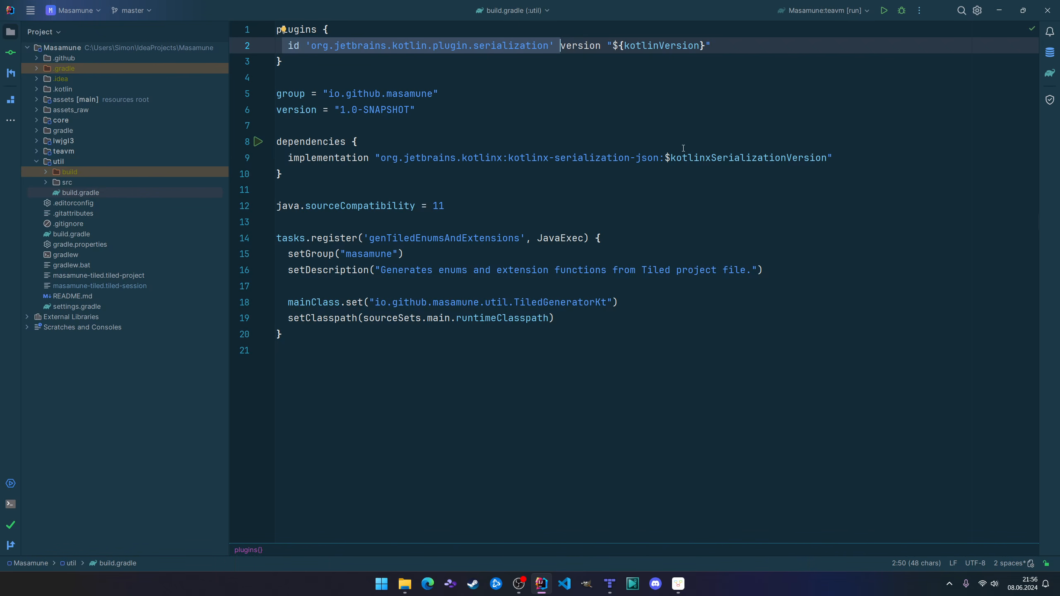
left_click_drag(658, 158, 630, 158)
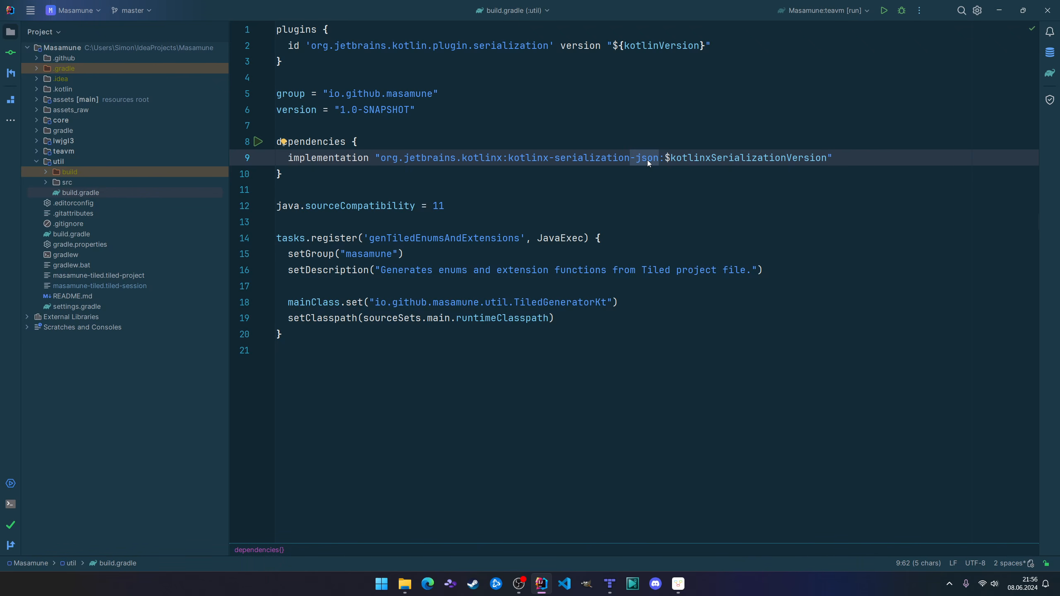
Look up where kotlinxSerializationVersion is defined in gradle.properties and return to its use in util's build.gradle.
left_click(759, 153)
left_click(758, 154, "ctrl")
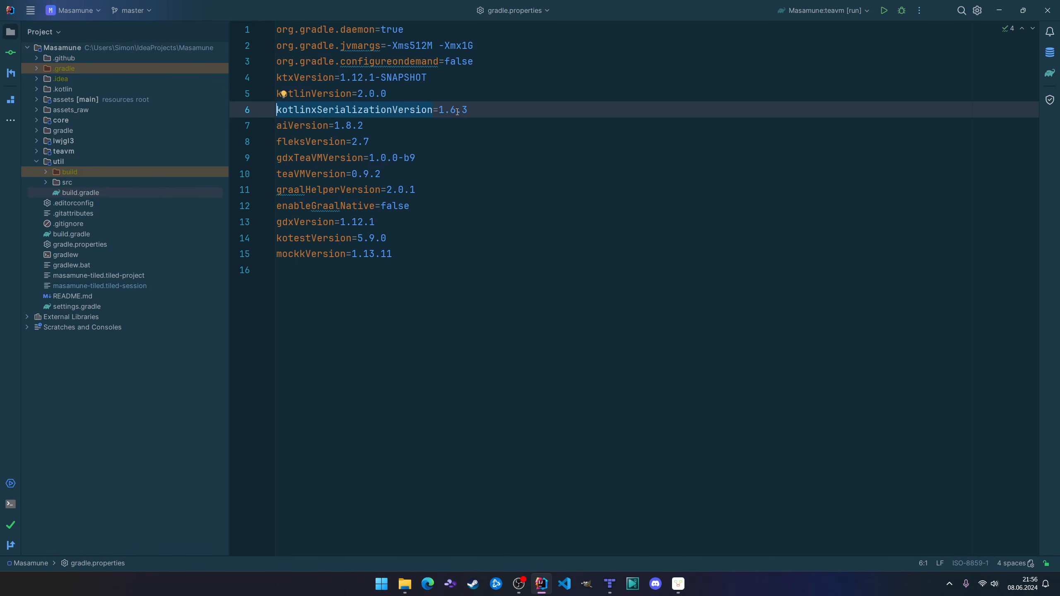
key("ctrl+alt+Left")
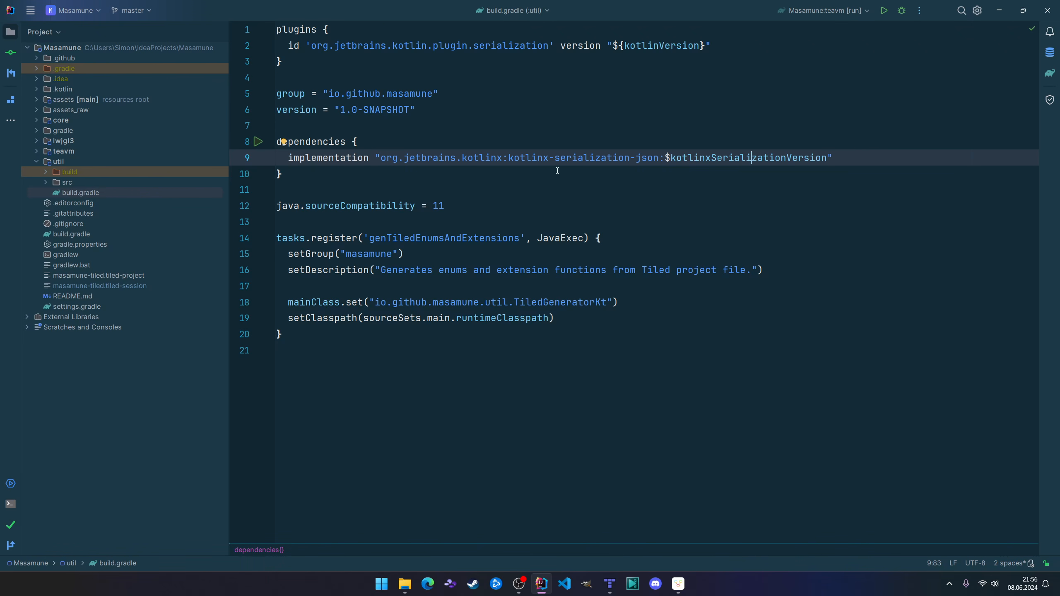
left_click(753, 158)
Examine the description and mainClass setting of the genTiledEnumsAndExtensions task in util's build.gradle.
scroll(374, 340, "up", 4, "ctrl")
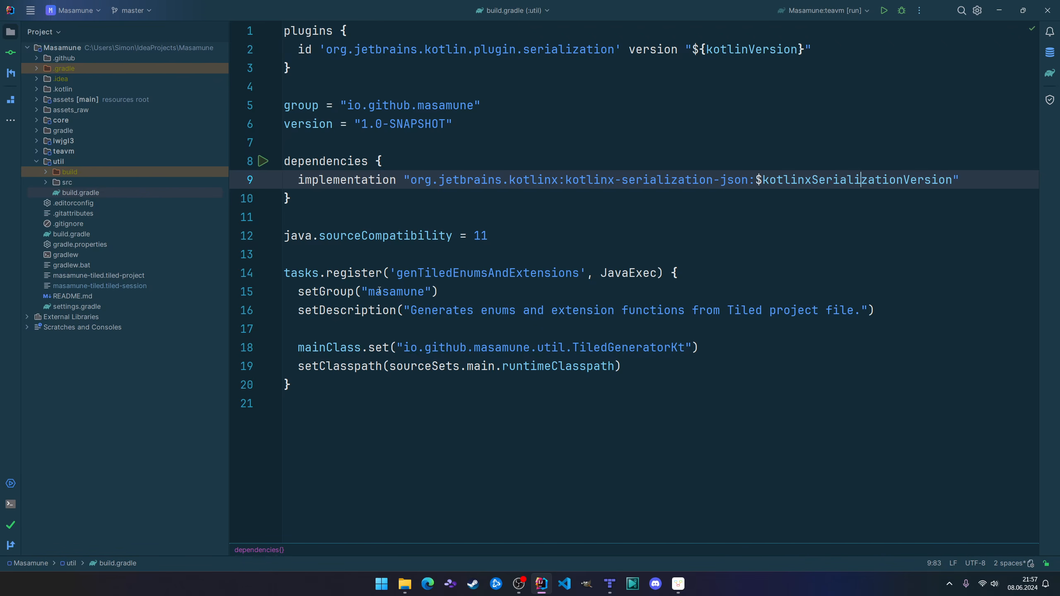
left_click_drag(416, 311, 790, 310)
left_click(359, 345)
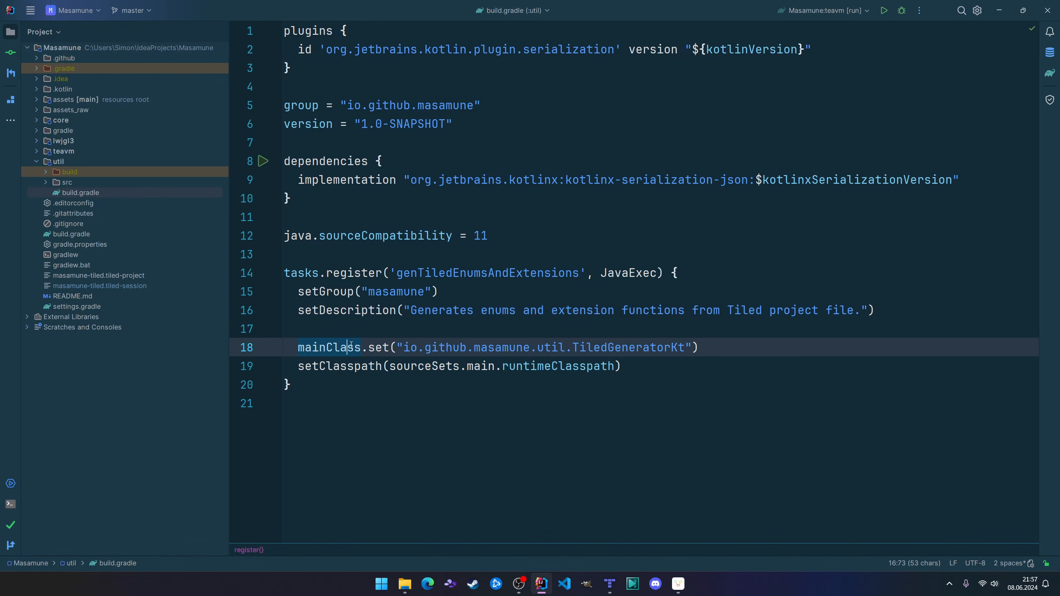
Expand the util module's src folder and open TiledGenerator.kt from the io.github.masamune.util package.
double_click(86, 182)
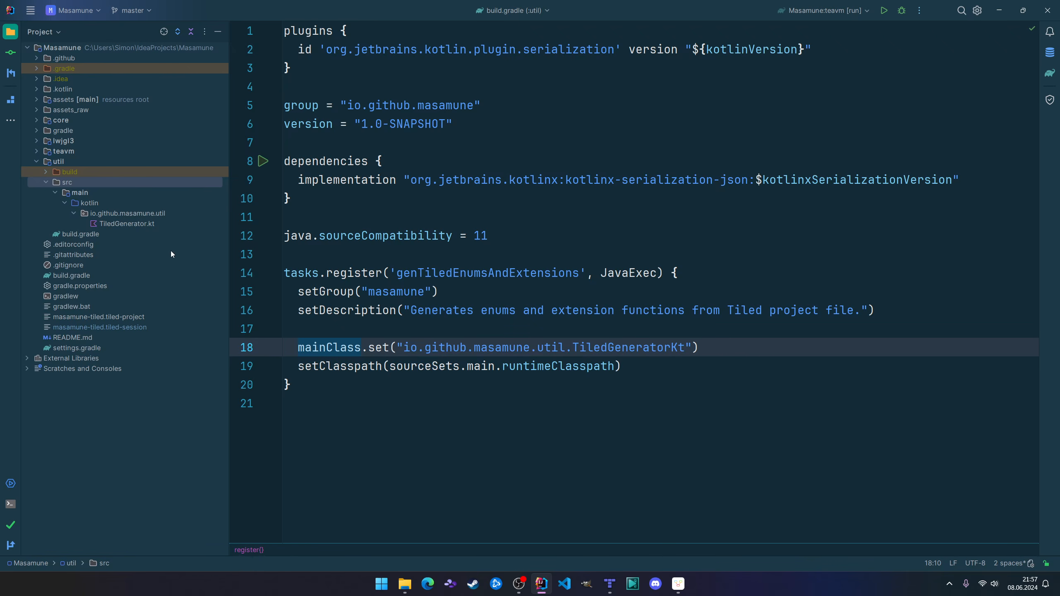
left_click(123, 224)
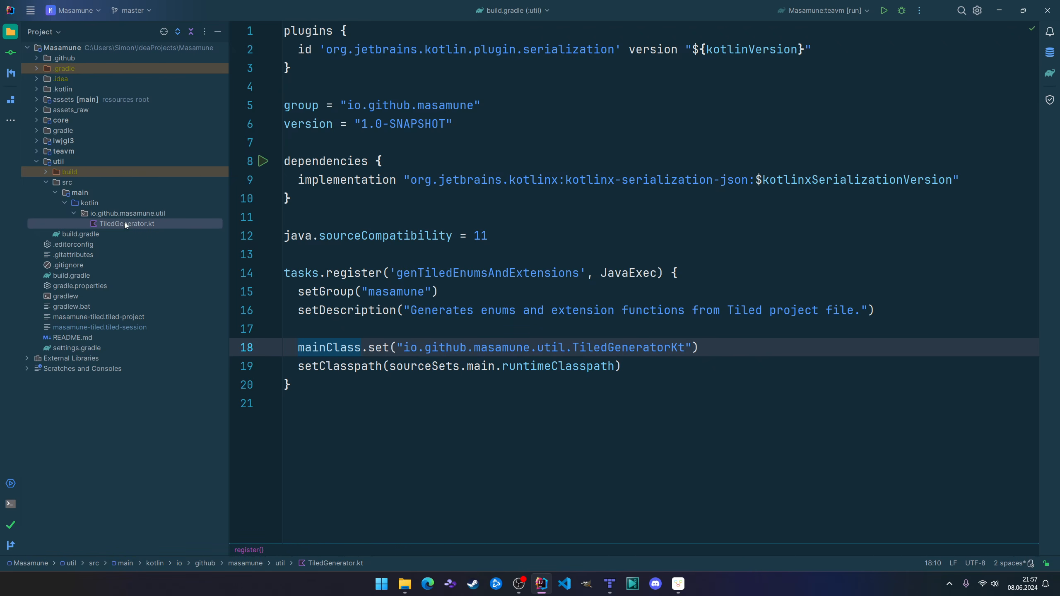
double_click(124, 223)
left_click(431, 185)
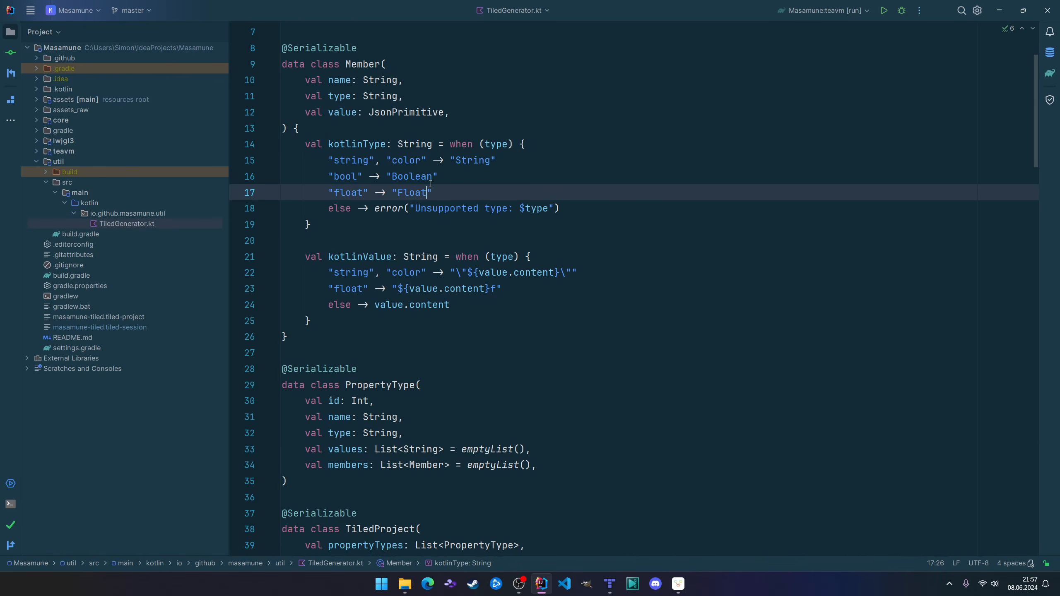
Go to the main function in TiledGenerator.kt and highlight its declaration.
key("ctrl+F12")
type("main")
key("Return")
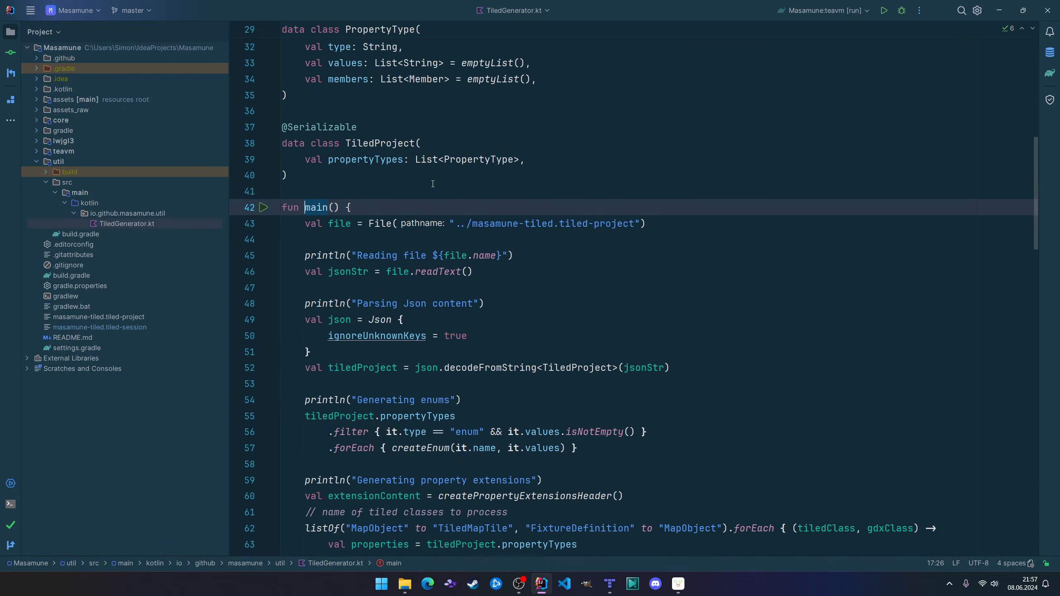
left_click_drag(329, 208, 367, 211)
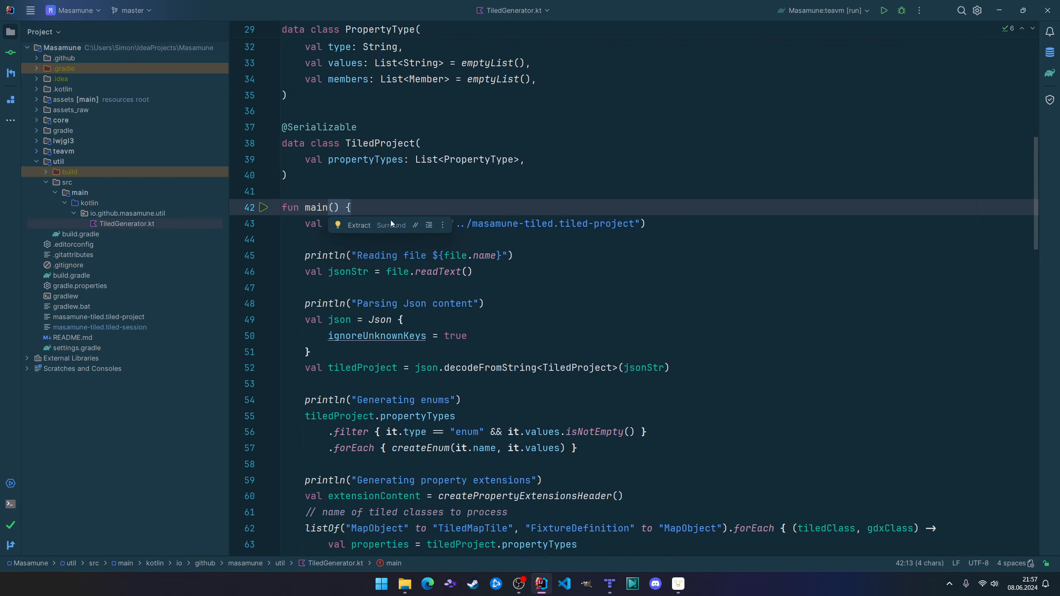
Return to util's build.gradle and check the runtimeClasspath setting and JavaExec type of the registered task.
key("ctrl+e")
key("Return")
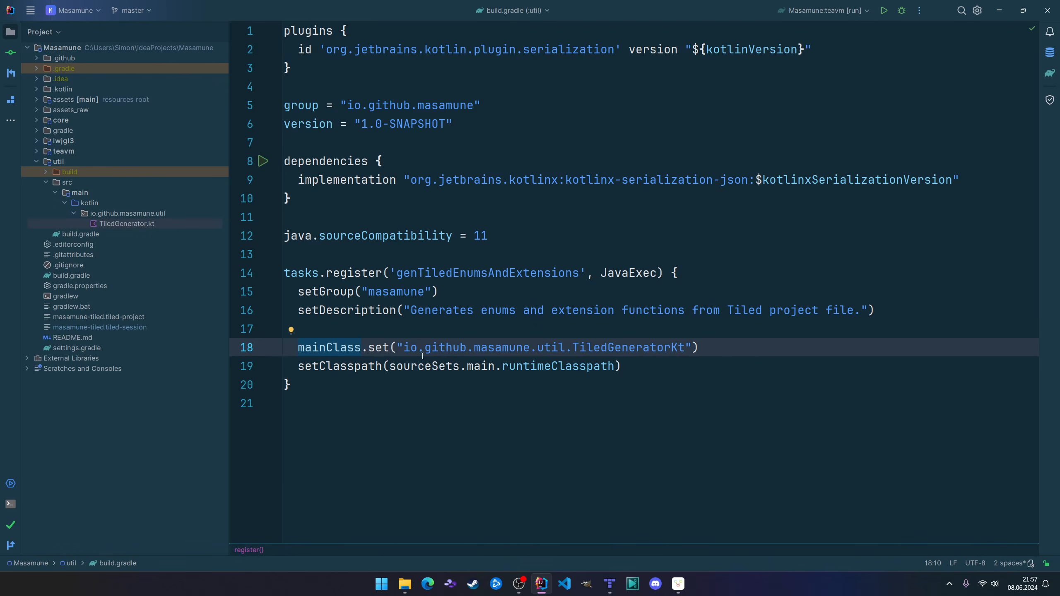
left_click(580, 366)
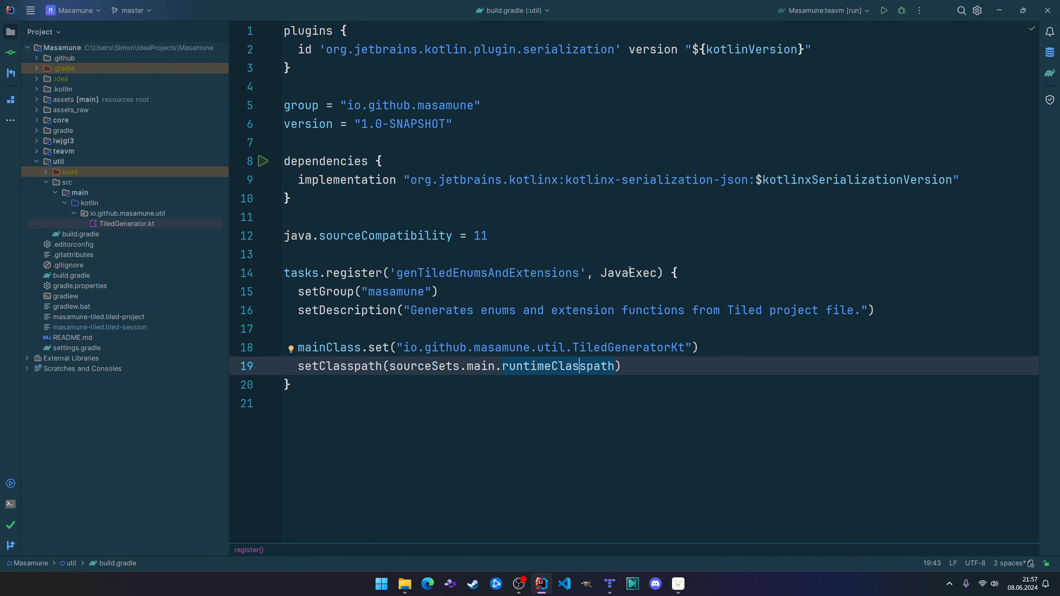
mouse_move(630, 270)
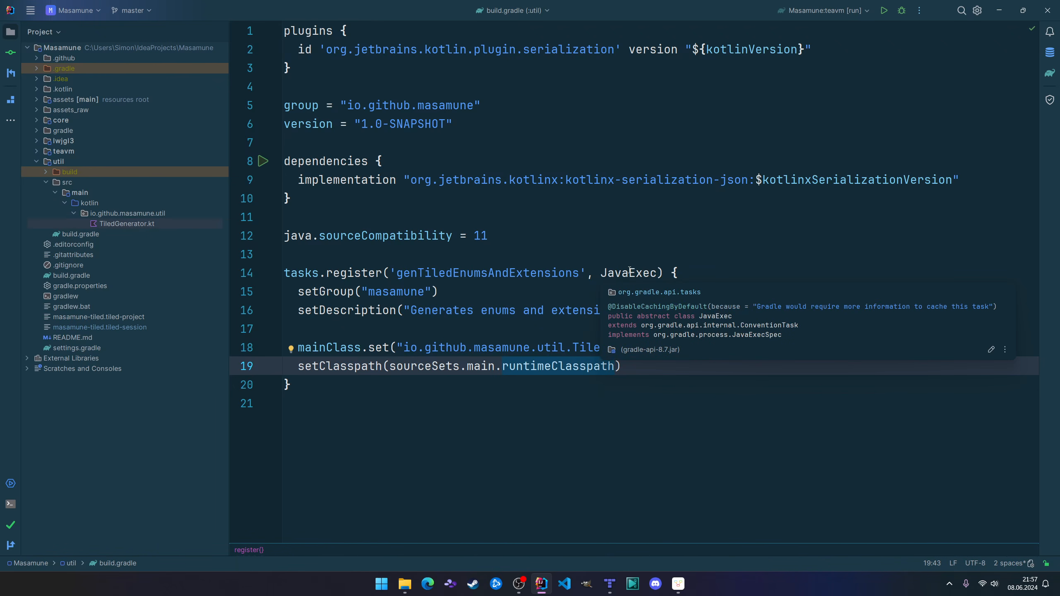
Show the project's Gradle tasks and expand the Tasks node of the util module.
left_click(1050, 73)
double_click(760, 116)
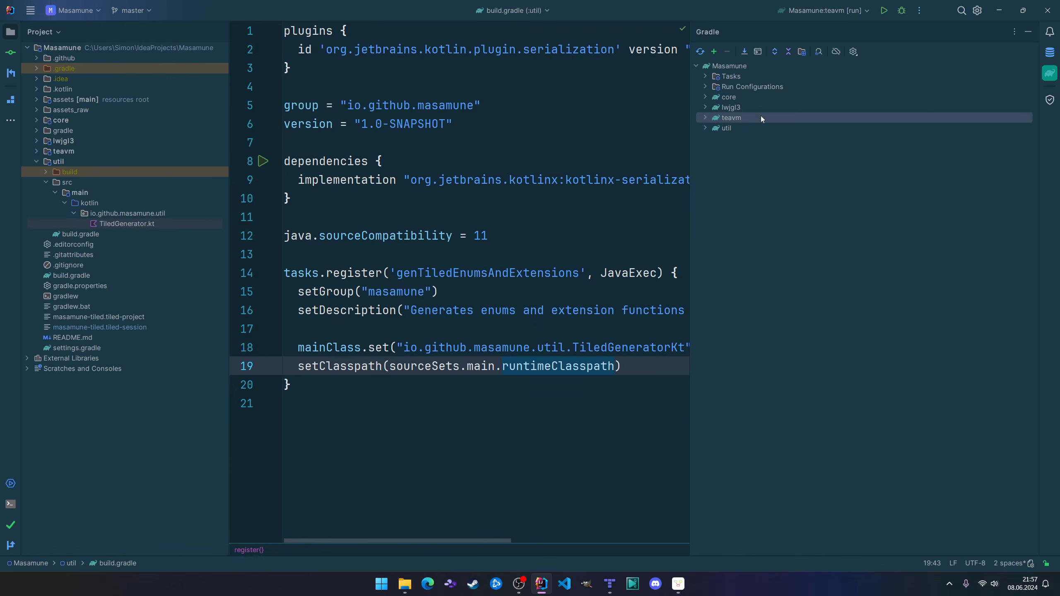
left_click(732, 129)
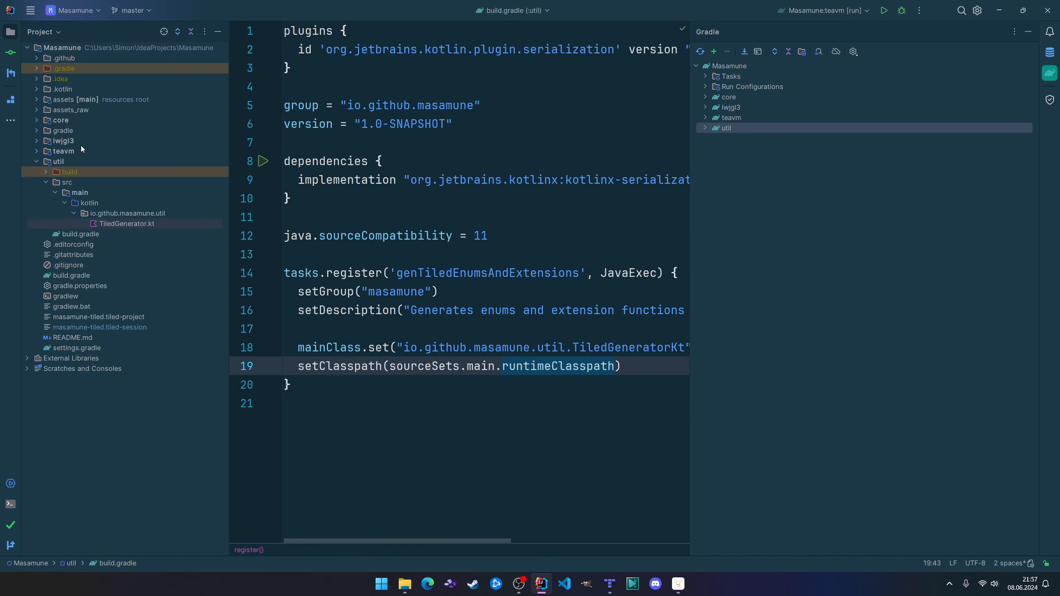
key("Right")
key("Down")
key("Right")
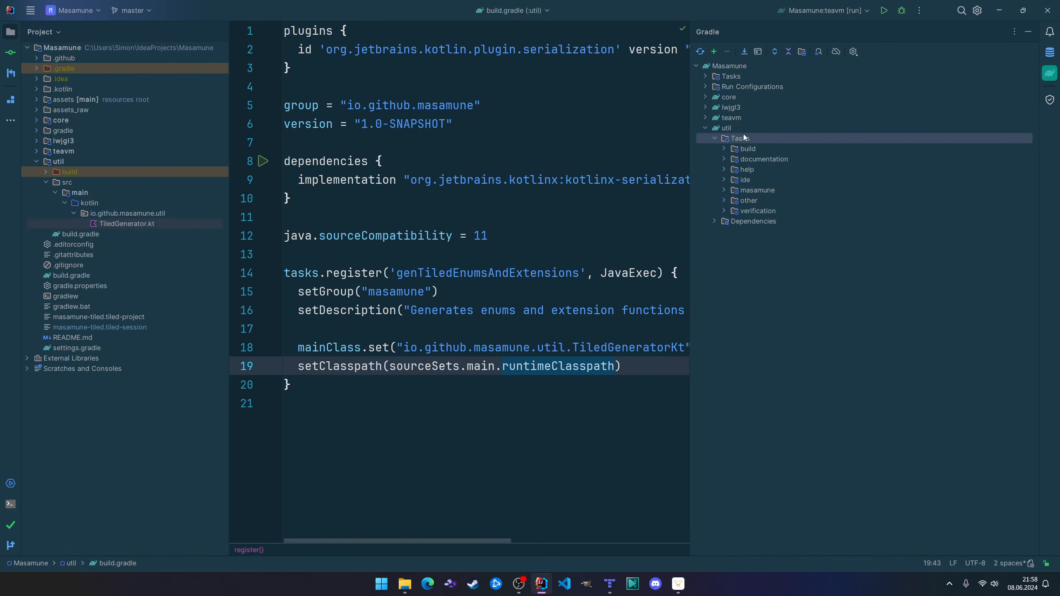
Expand util's masamune task group and select the genTiledEnumsAndExtensions task.
left_click(752, 150)
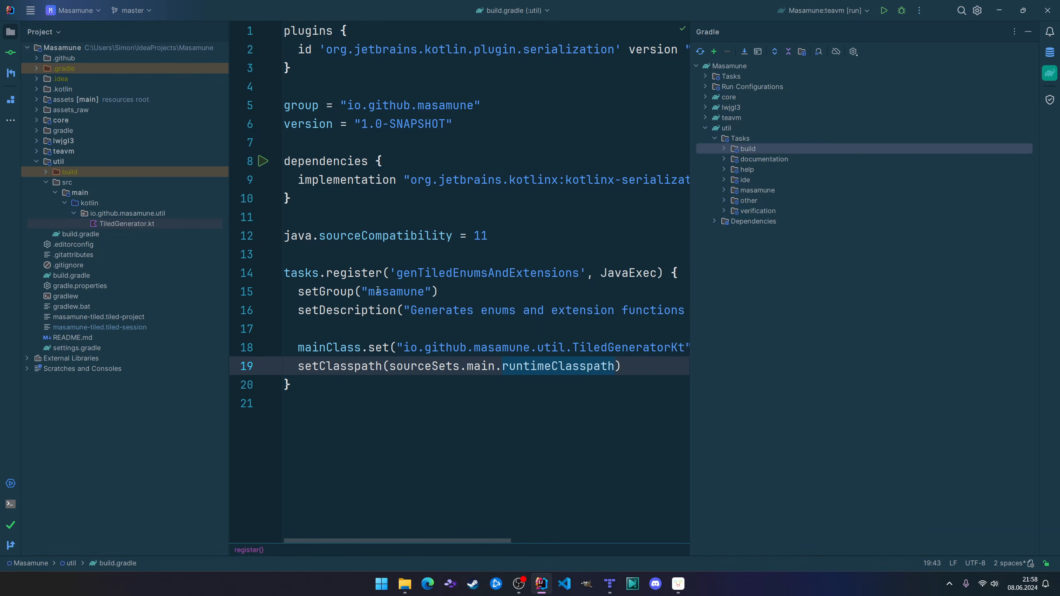
left_click(762, 191)
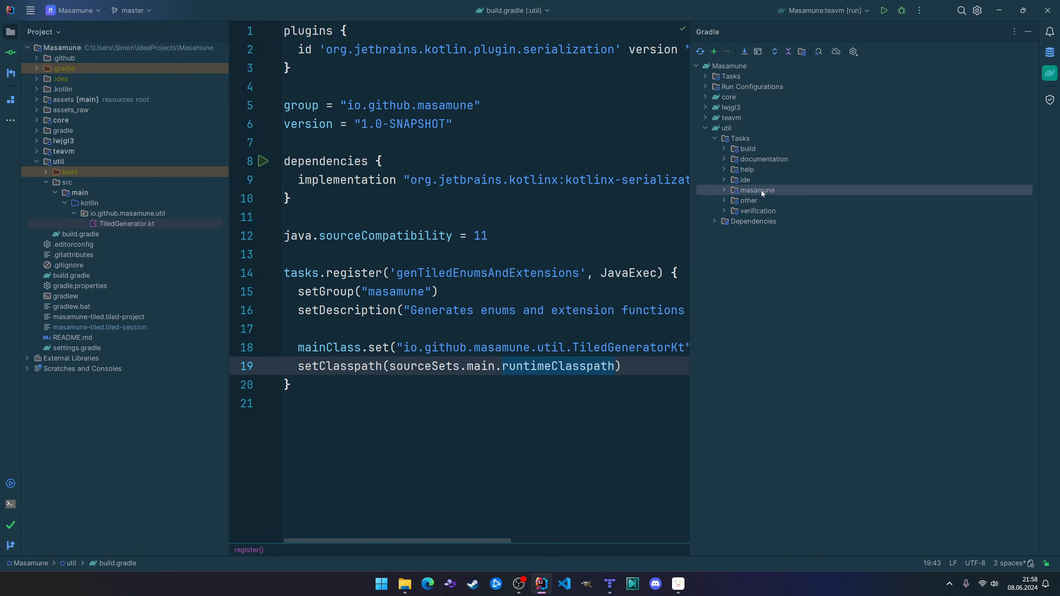
key("Right")
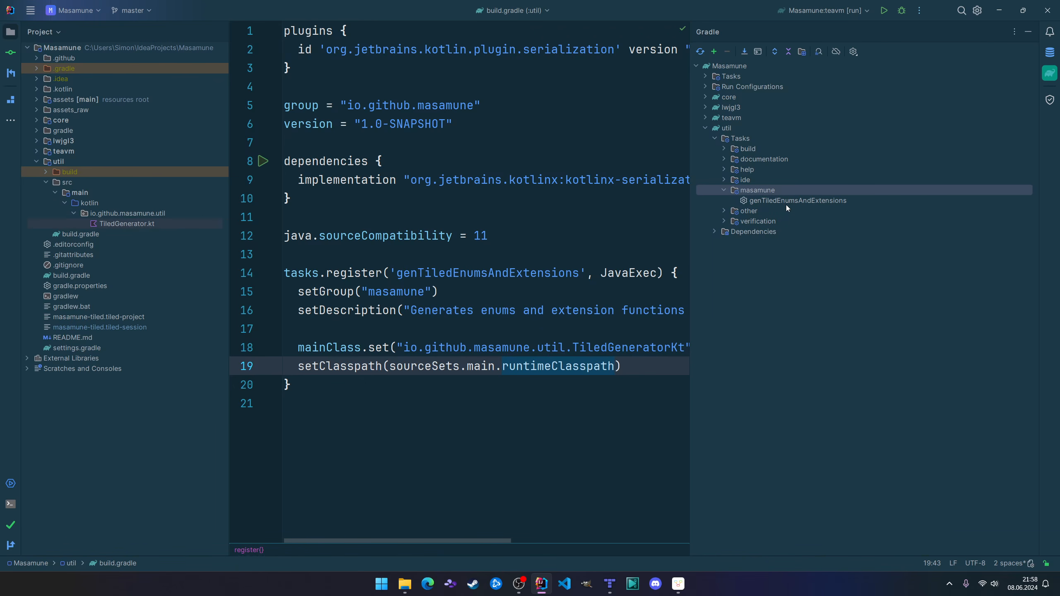
left_click(786, 204)
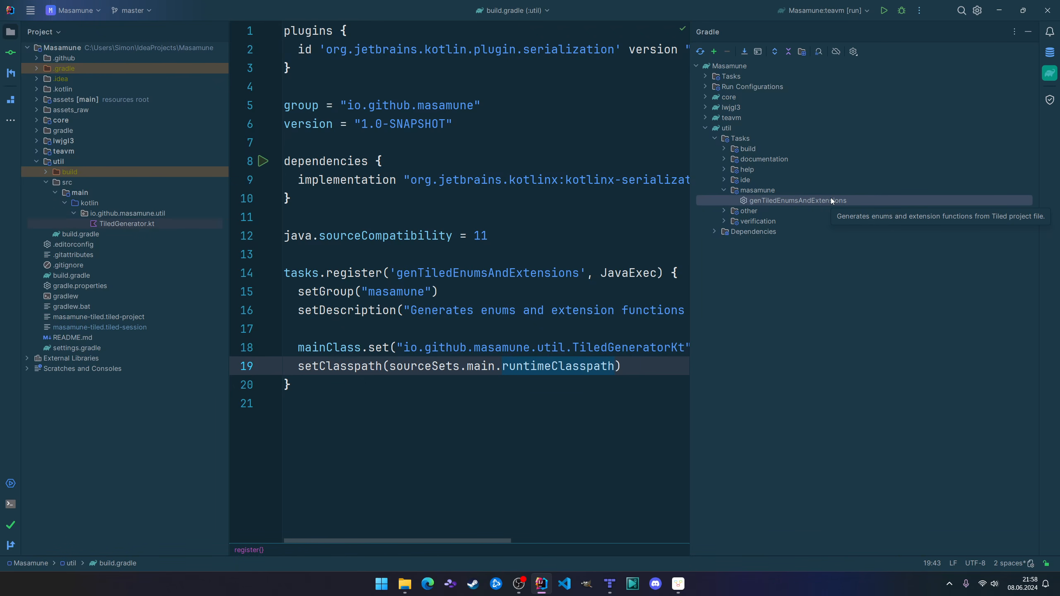
Hide the Gradle tasks and highlight the TiledGeneratorKt main class name in the registered task of util's build.gradle.
left_click(1051, 73)
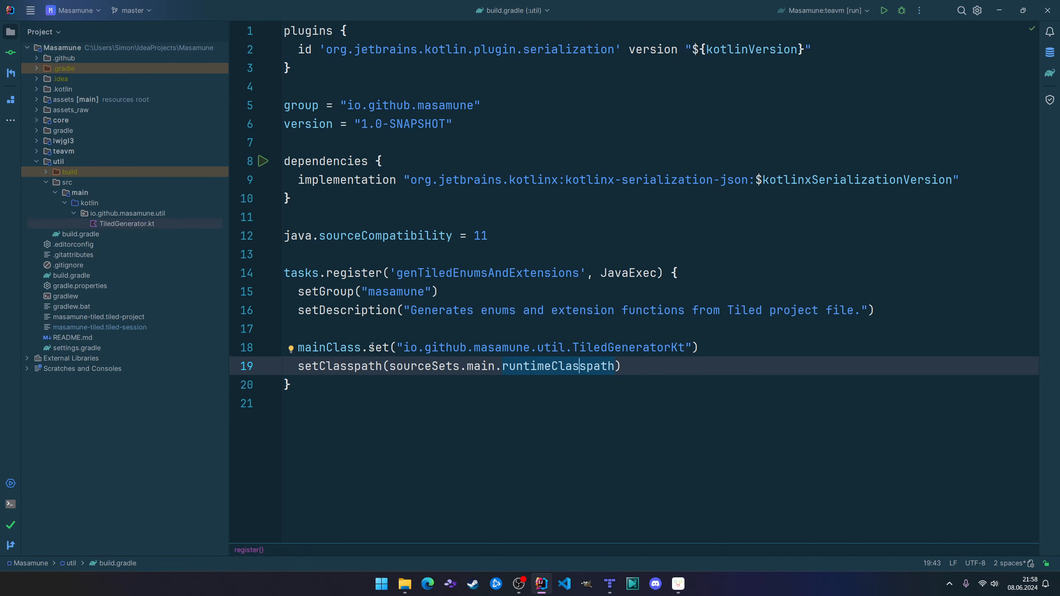
left_click_drag(371, 347, 480, 348)
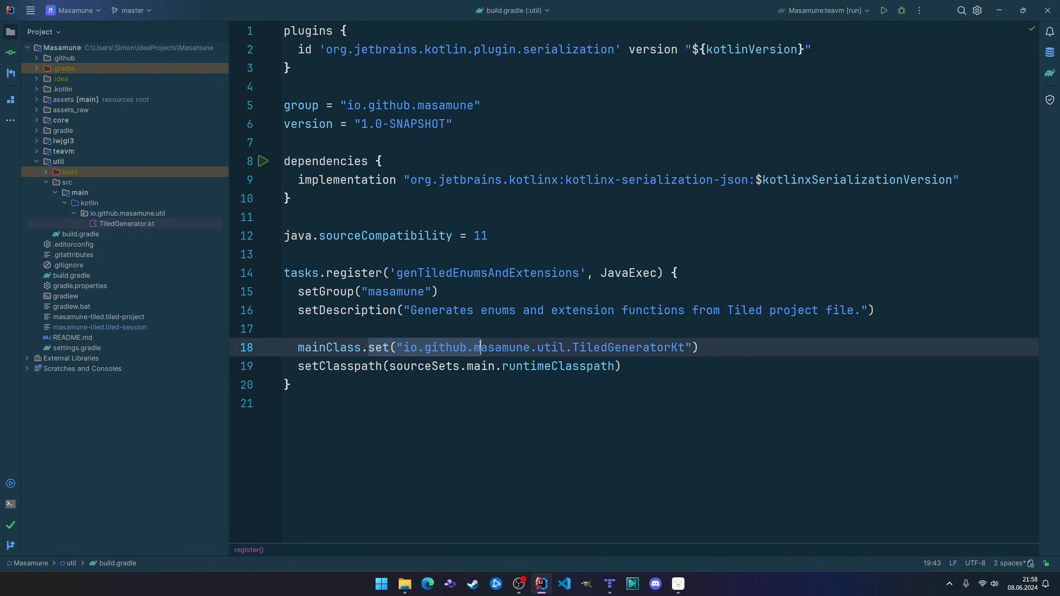
double_click(628, 346)
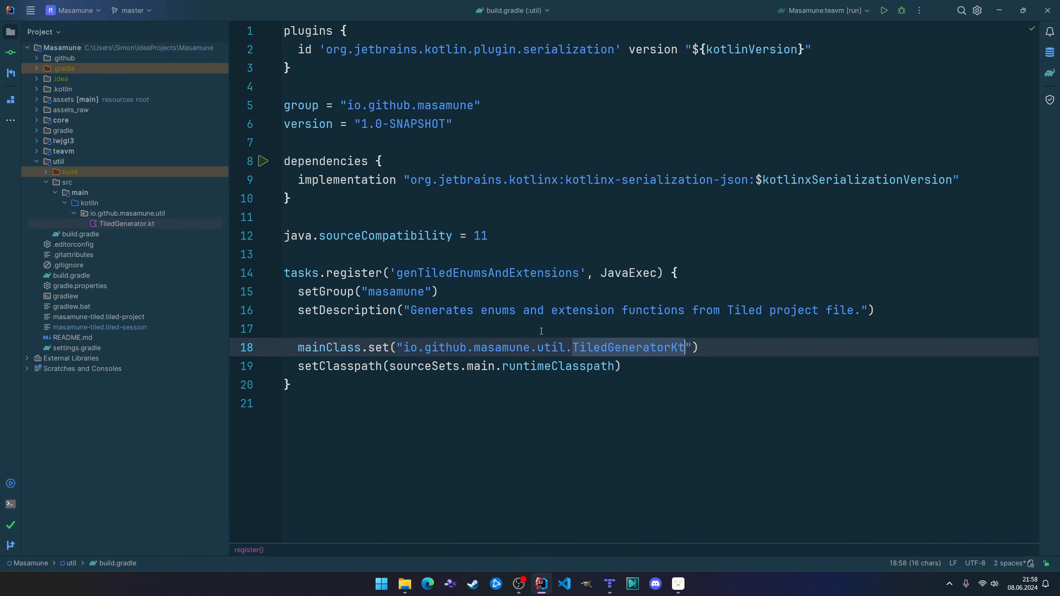
left_click(623, 216)
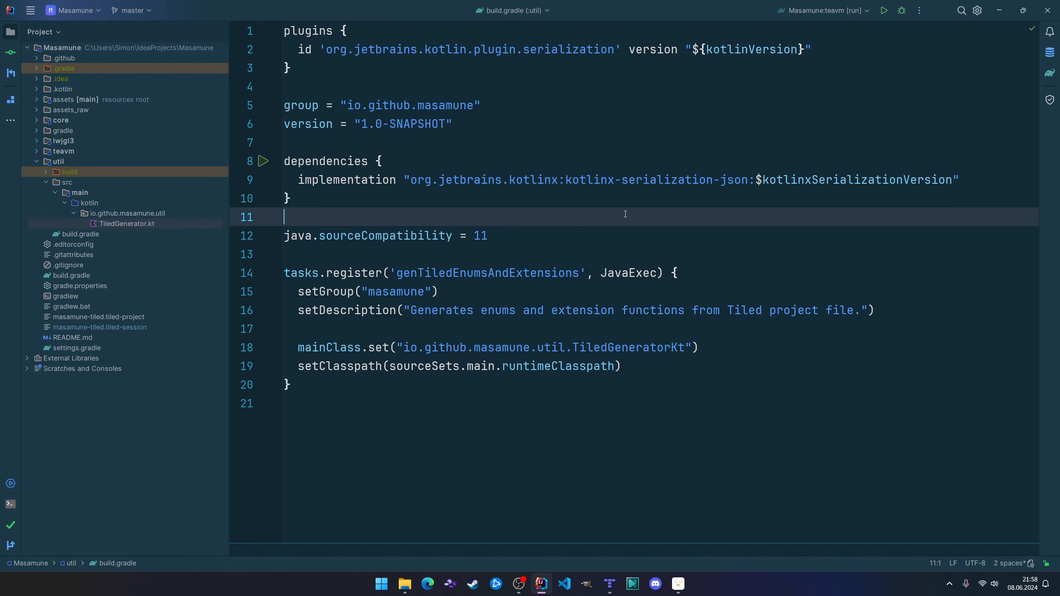
Open TiledGenerator.kt from the util module and show the body of its main function.
double_click(121, 224)
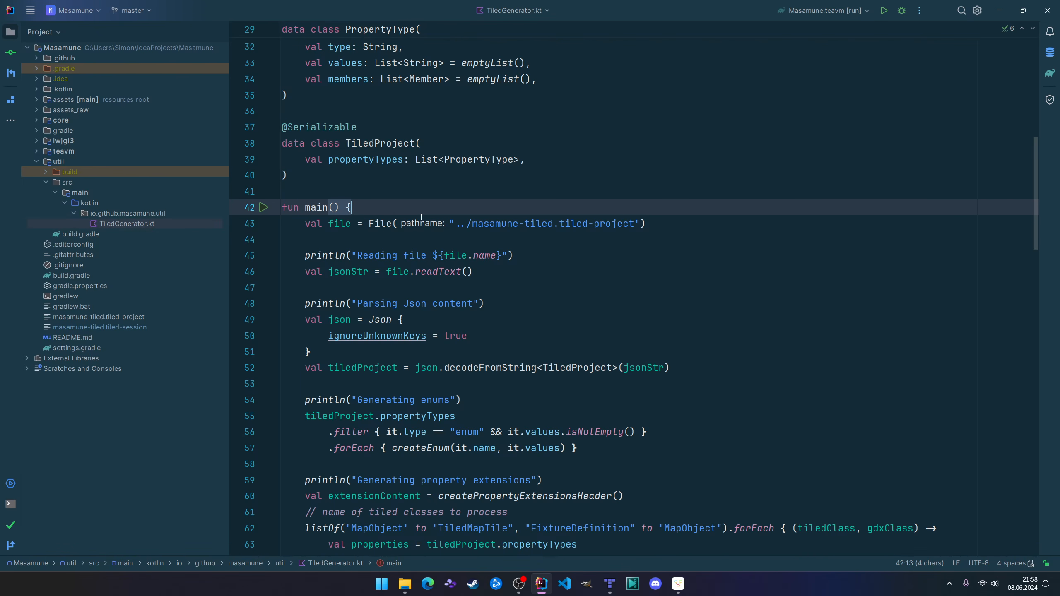
scroll(443, 259, "up", 3, "ctrl")
left_click(444, 241)
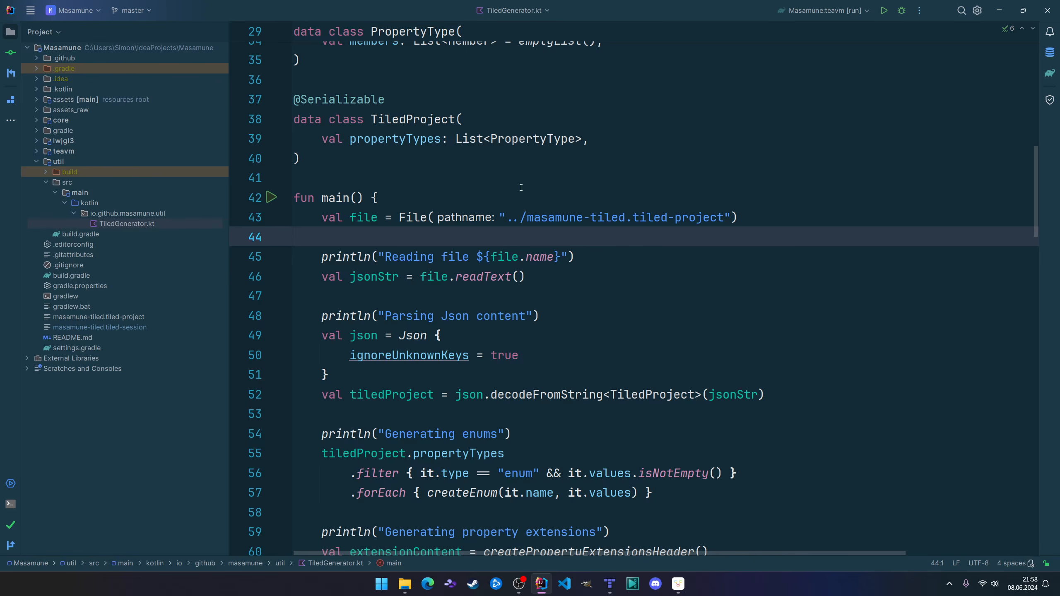
scroll(468, 133, "down", 2)
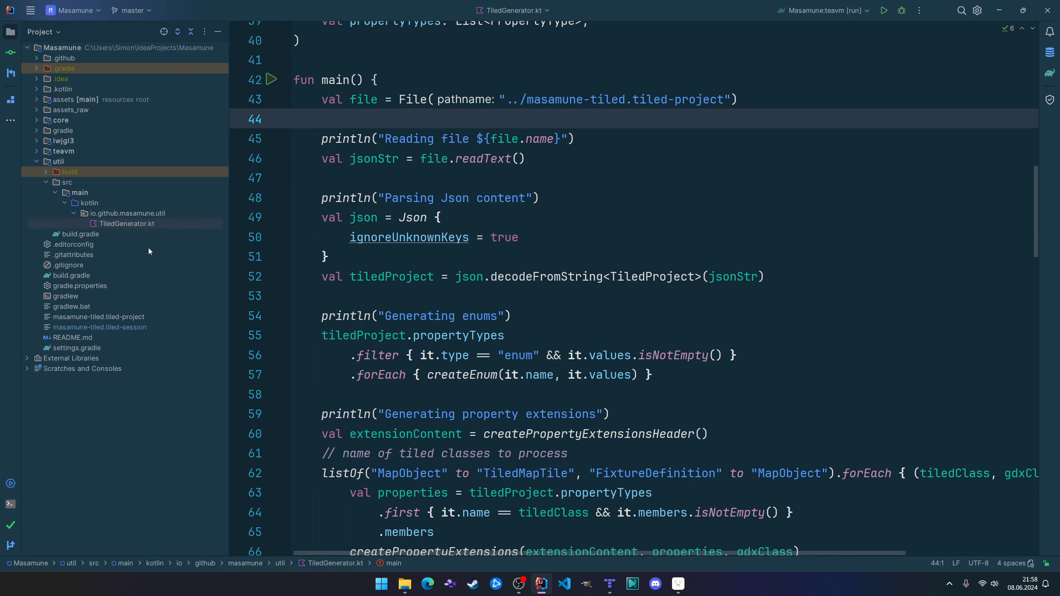
Locate masamune-tiled.tiled-project in the project tree, then highlight its path and the file.readText() call in main.
left_click(119, 318)
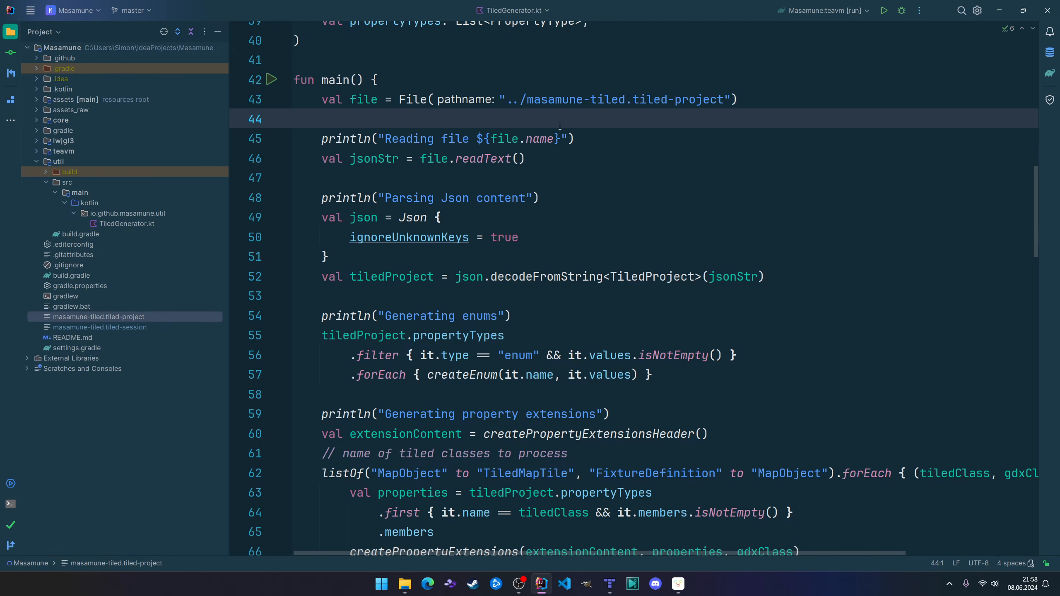
left_click(510, 100)
left_click_drag(633, 100, 675, 100)
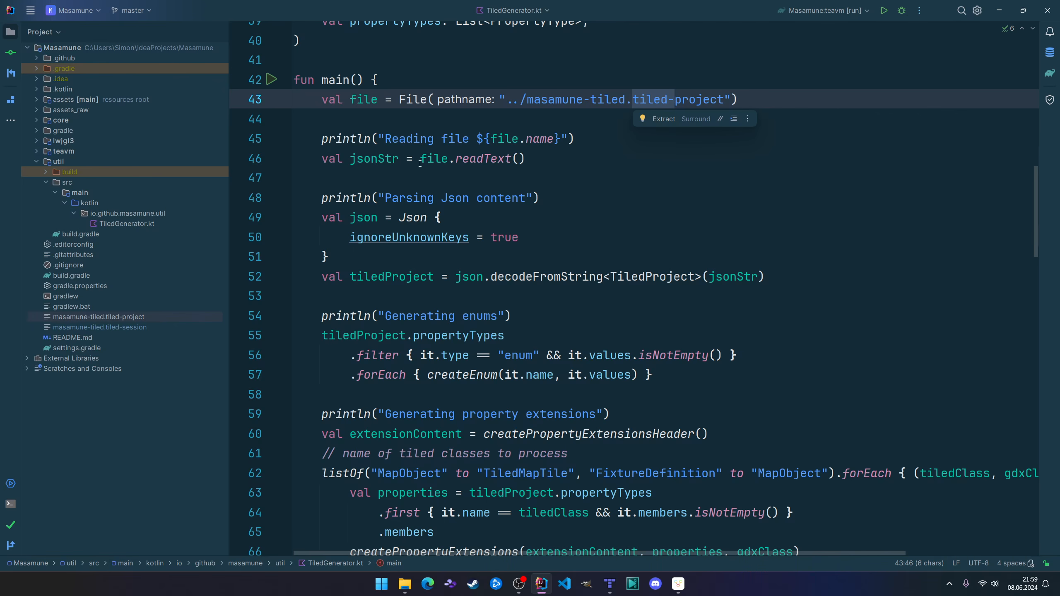
left_click_drag(421, 159, 519, 159)
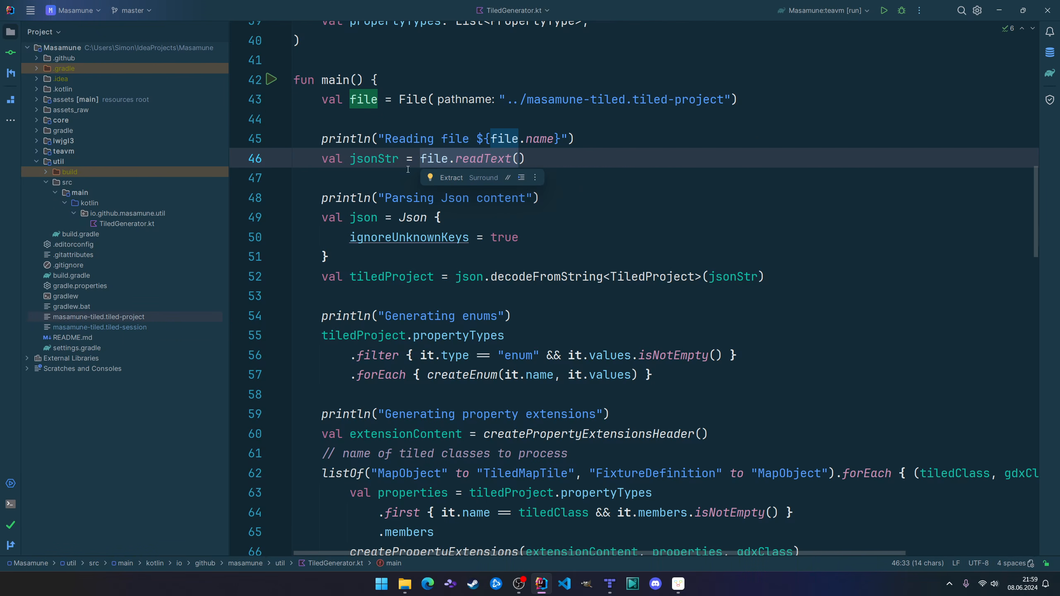
Open masamune-tiled.tiled-project and show the beginning of its JSON content.
left_click(104, 317)
double_click(104, 317)
scroll(494, 221, "up", 12)
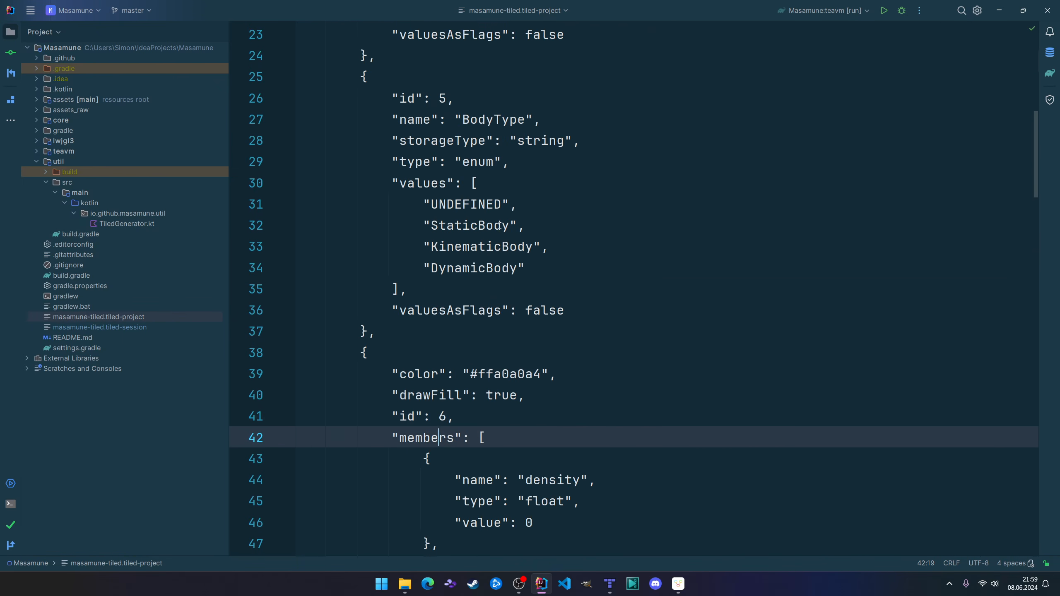
scroll(494, 221, "up", 1)
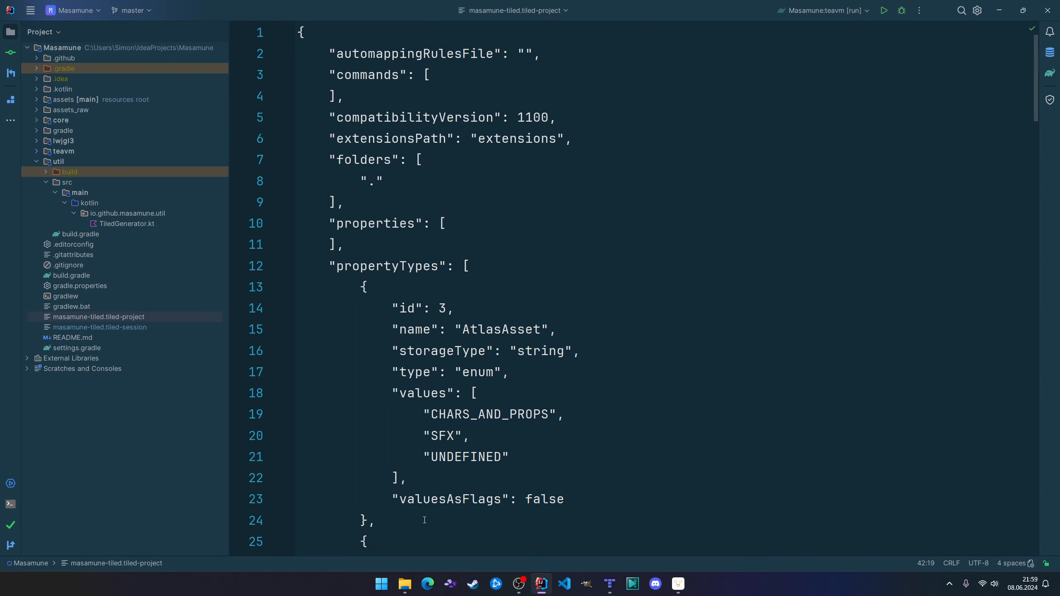
Return to TiledGenerator.kt through the recent files and check the Json builder and the parsing code in main.
key("ctrl+e")
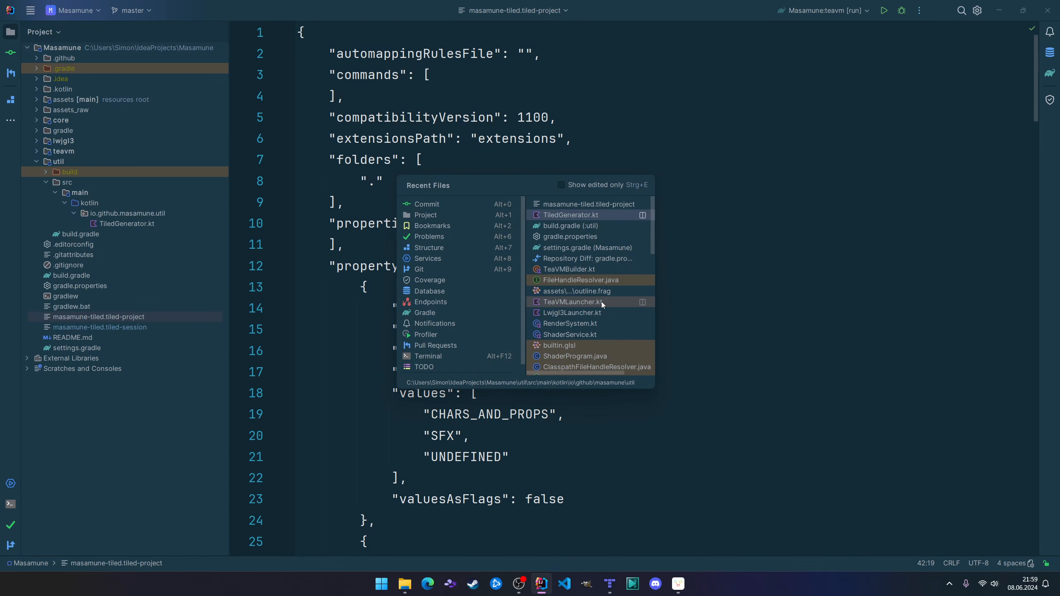
left_click(602, 302)
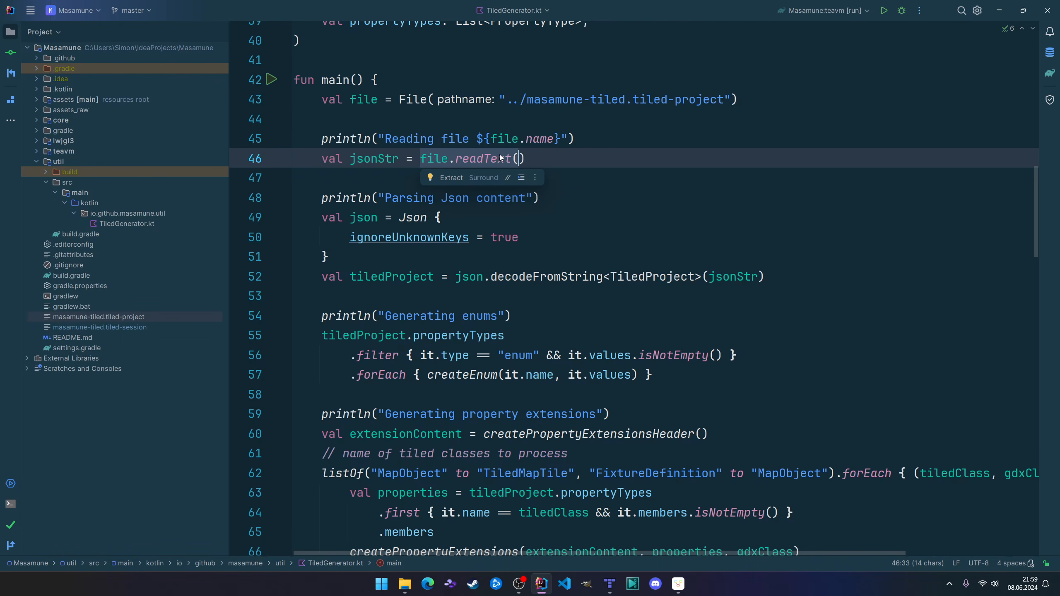
mouse_move(510, 154)
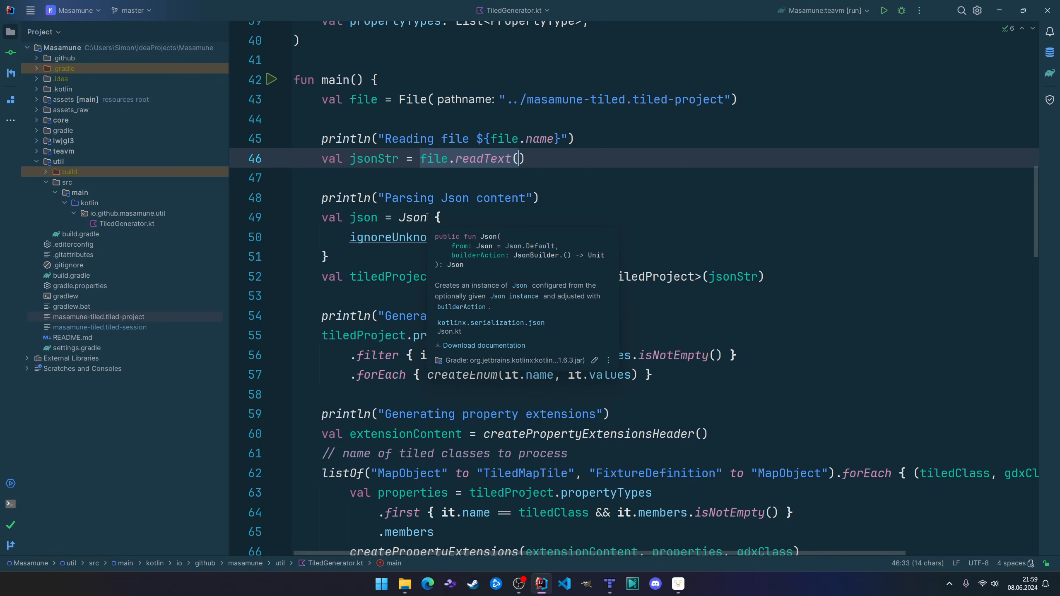
left_click(414, 218)
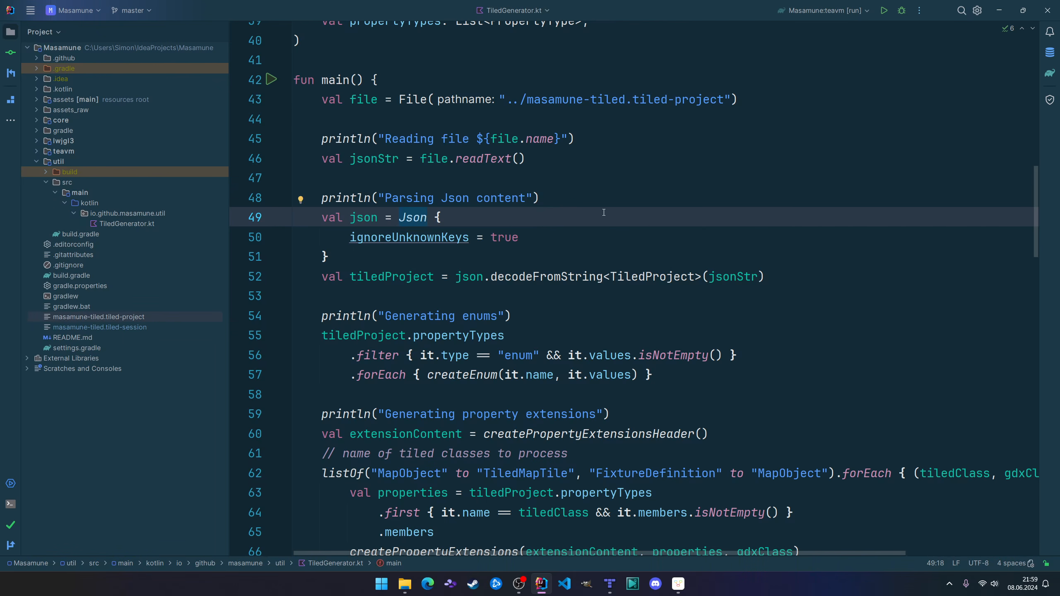
scroll(593, 204, "down", 2)
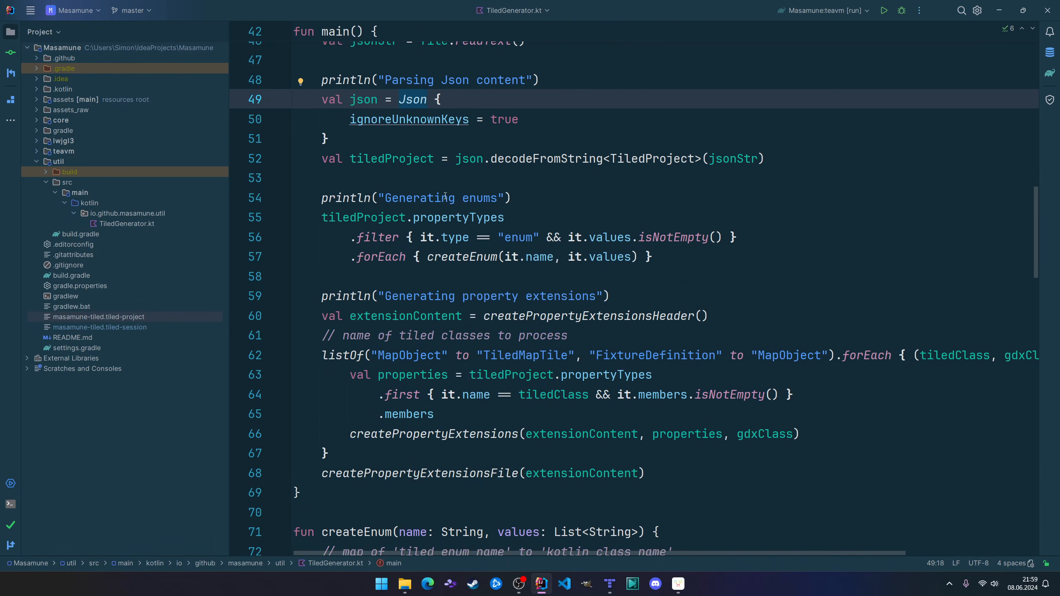
Switch to the Tiled project file and point out its automappingRulesFile, commands and extensionsPath keys.
key("ctrl+Tab")
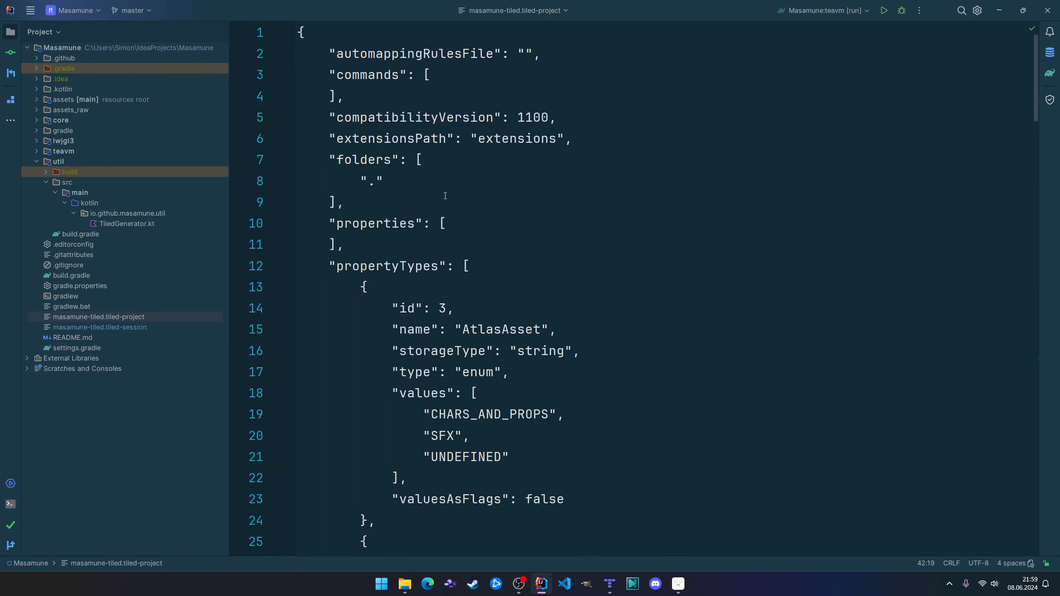
left_click(377, 53)
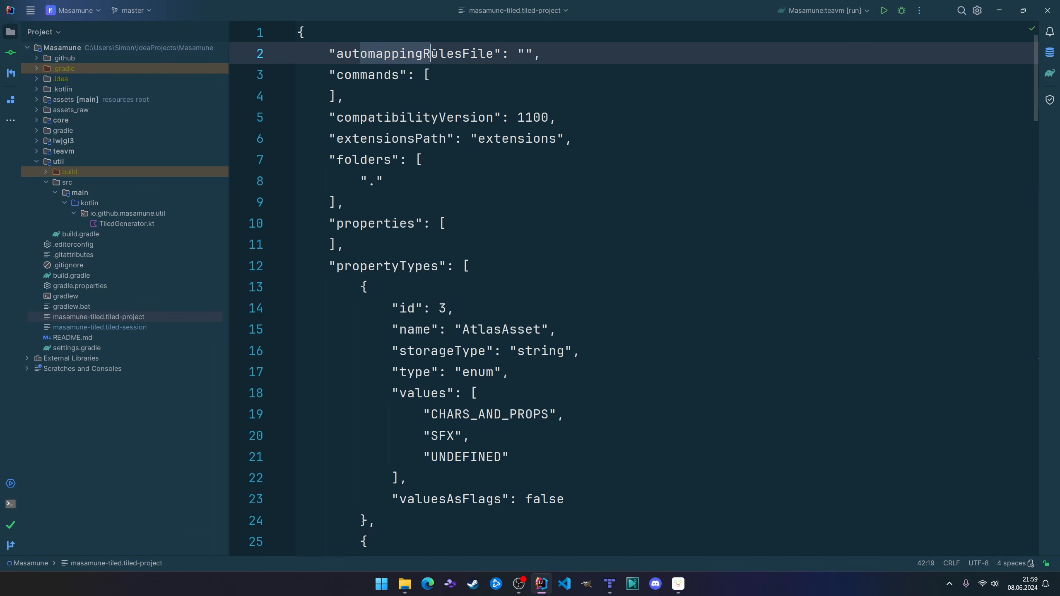
left_click_drag(360, 74, 384, 74)
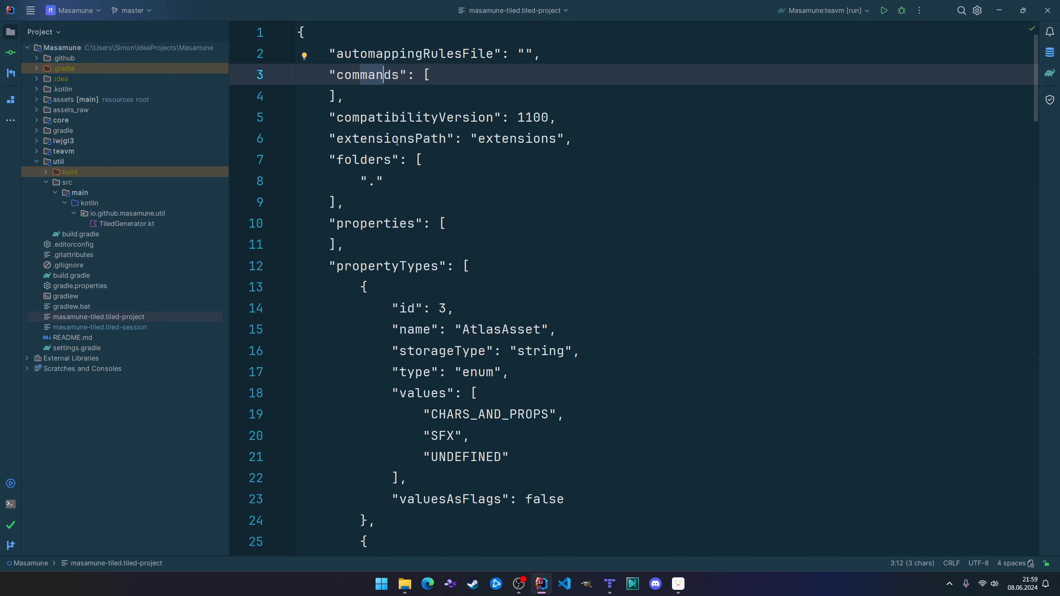
left_click_drag(370, 138, 407, 138)
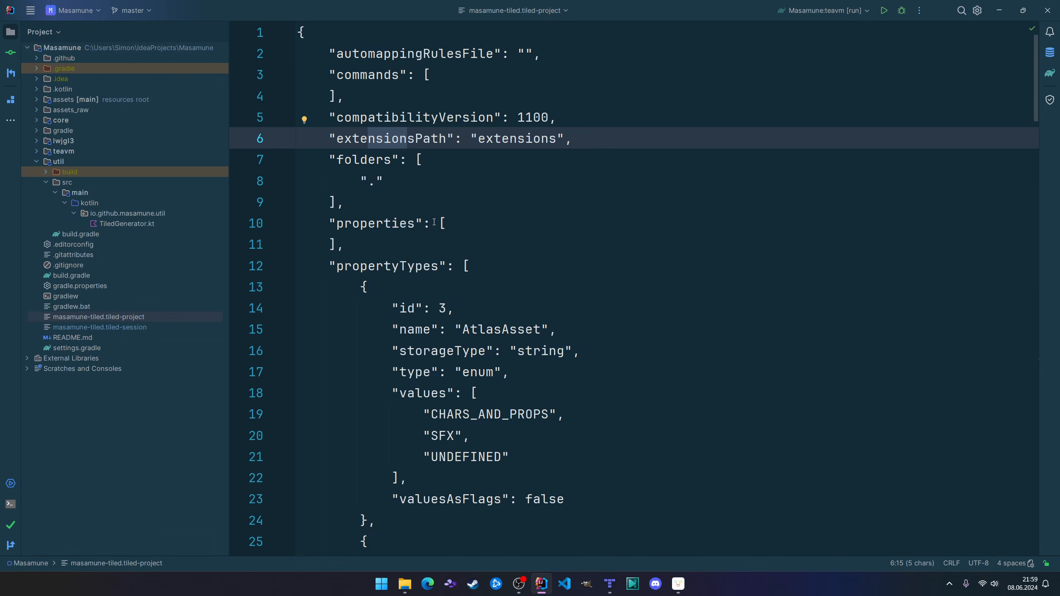
Switch back to TiledGenerator.kt and mark the ignoreUnknownKeys setting of the Json builder.
key("ctrl+Tab")
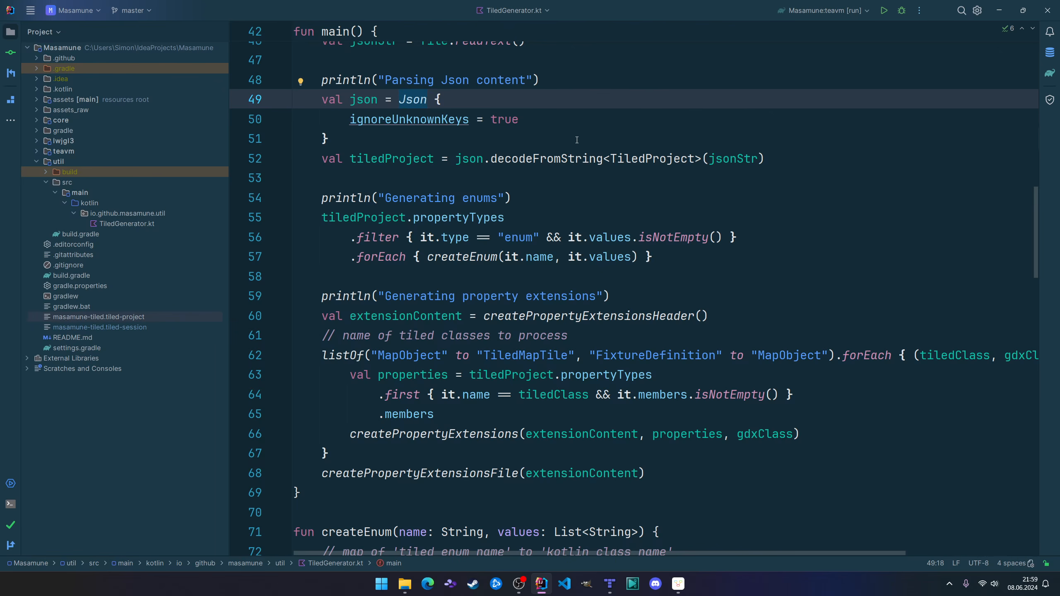
left_click(420, 123)
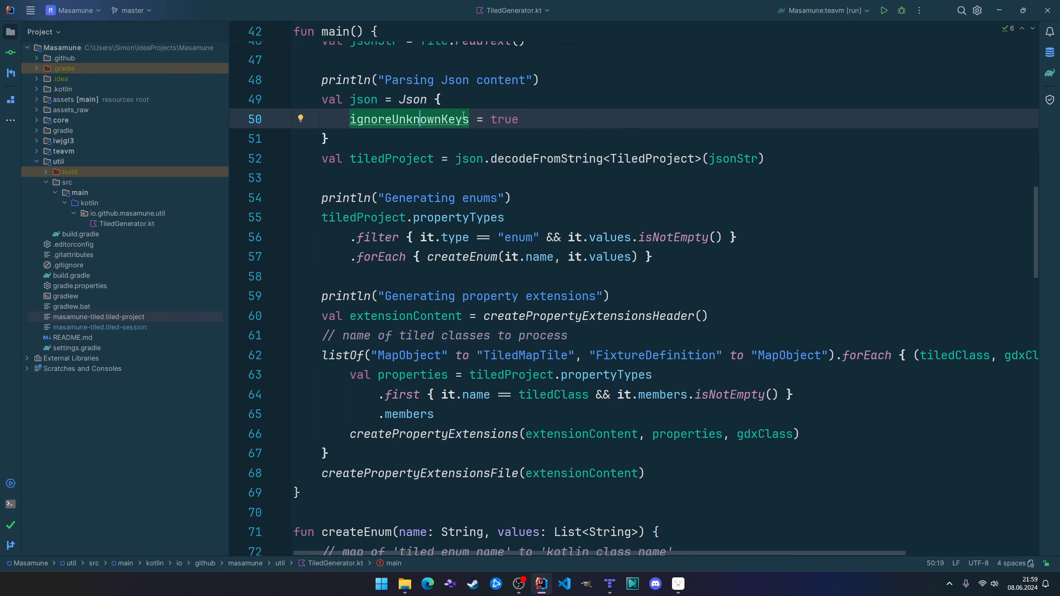
mouse_move(463, 116)
Examine the decodeFromString call on line 52, tracing its json instance and jsonStr argument.
left_click(471, 159)
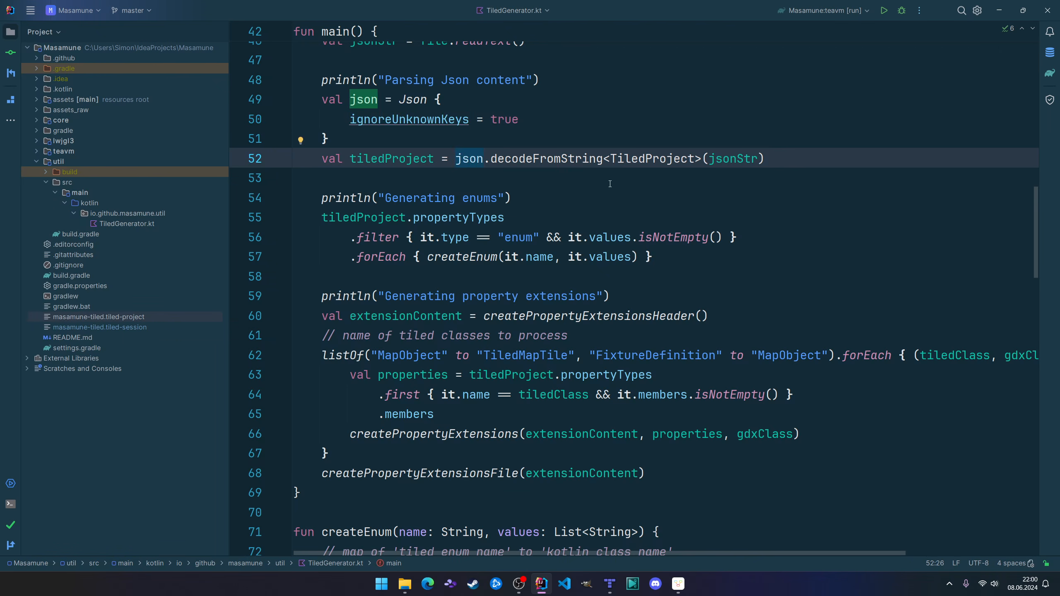
scroll(592, 200, "up", 1)
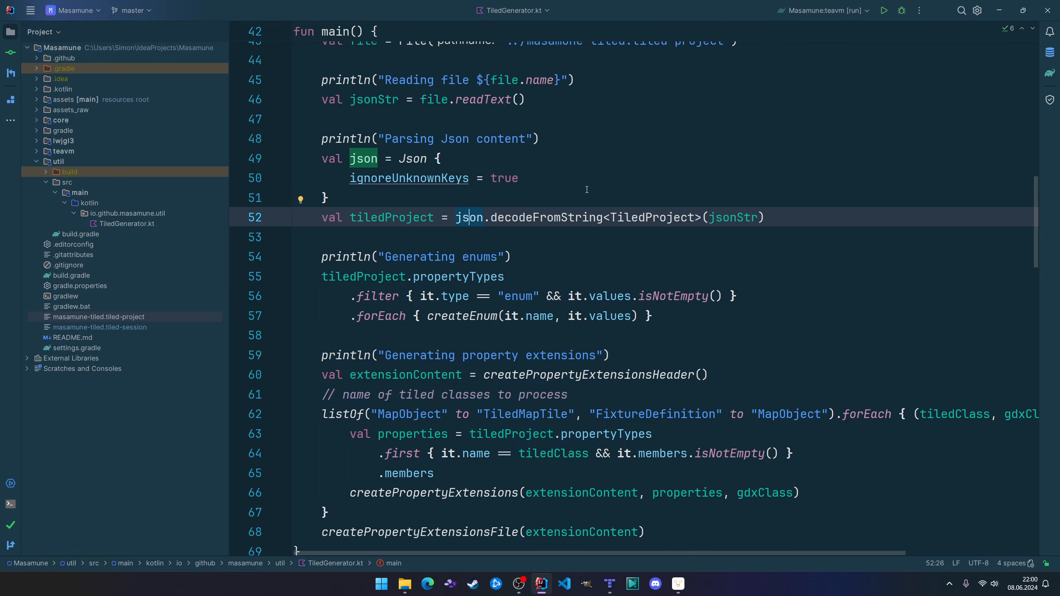
left_click(539, 221)
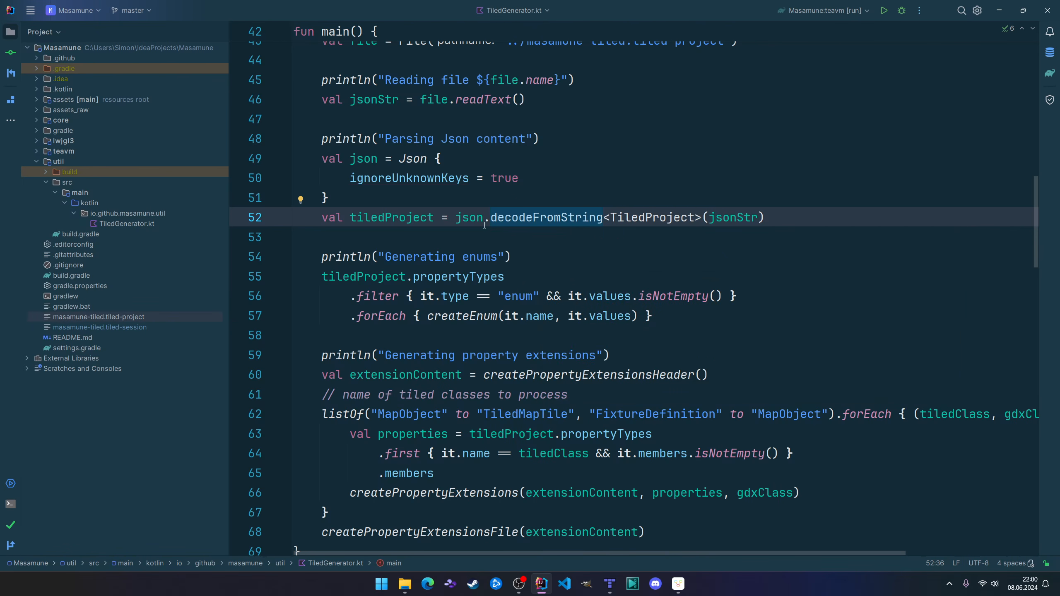
left_click(375, 163)
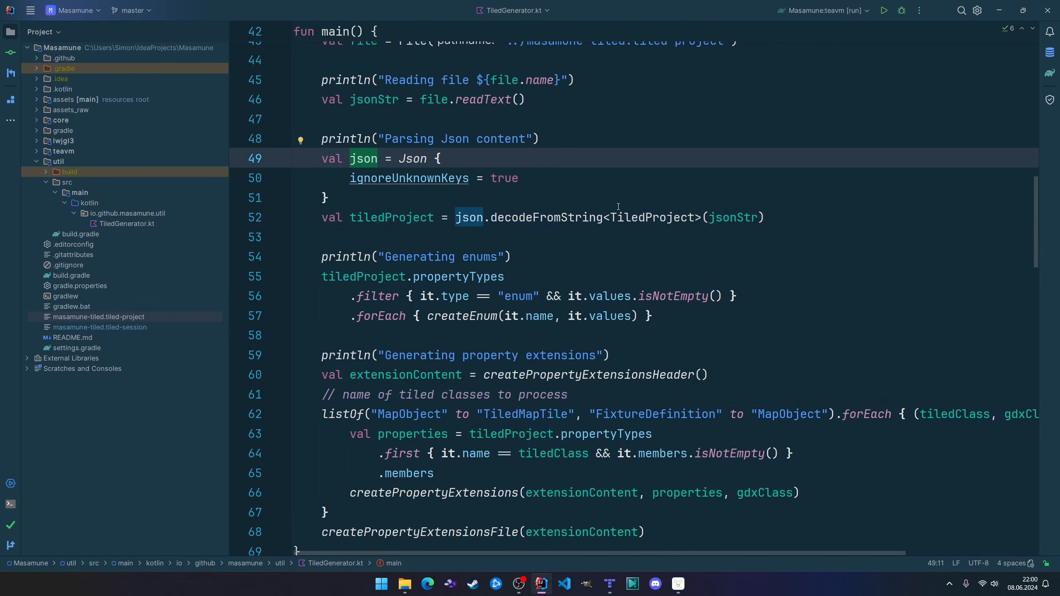
left_click(744, 217)
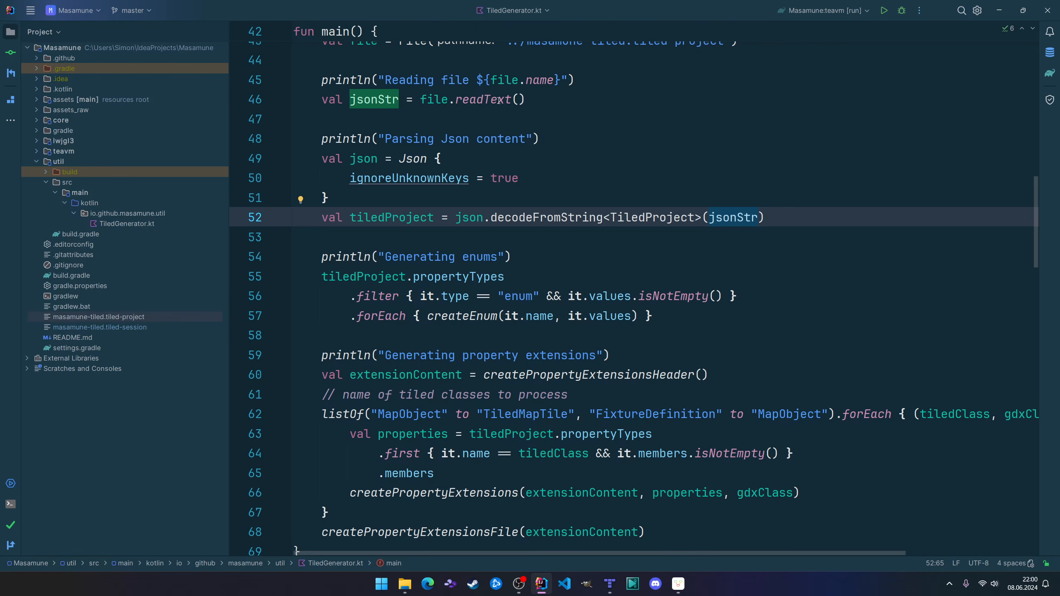
Go to the declaration of the TiledProject data class and mark its propertyTypes property.
mouse_move(646, 222)
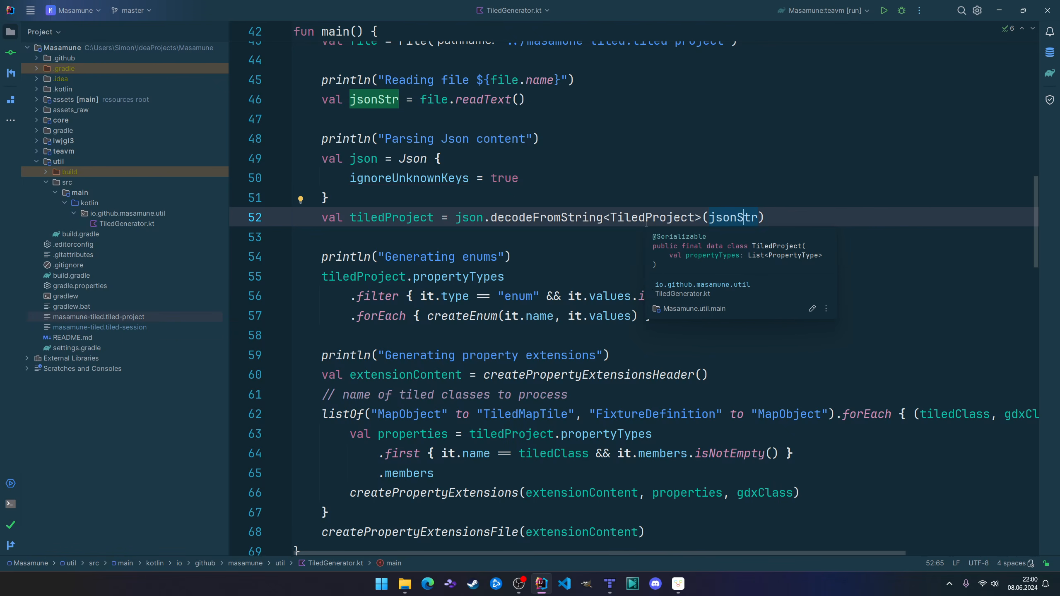
left_click(647, 218, "ctrl")
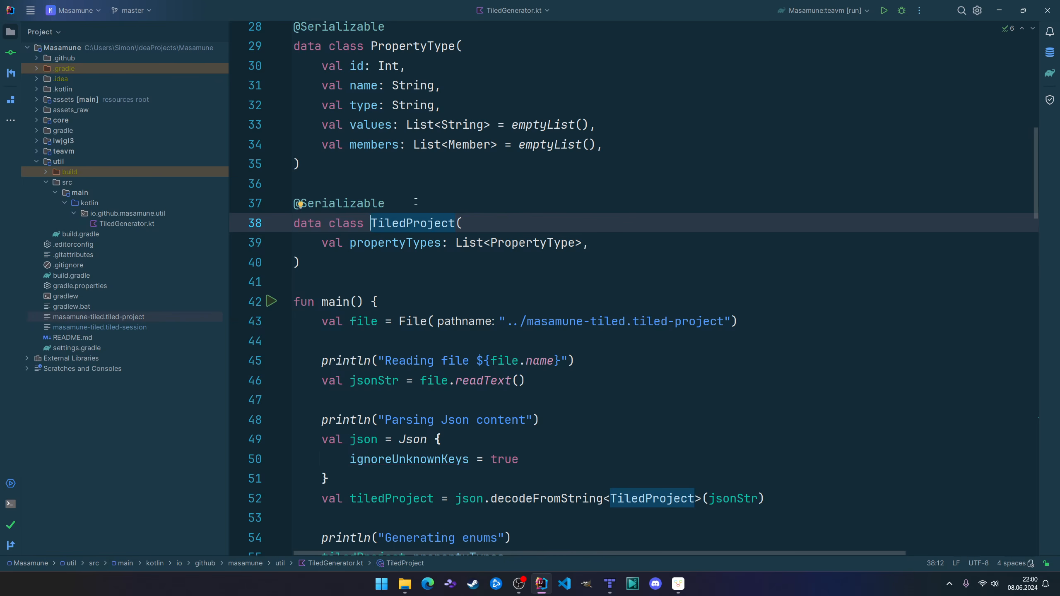
left_click(390, 185)
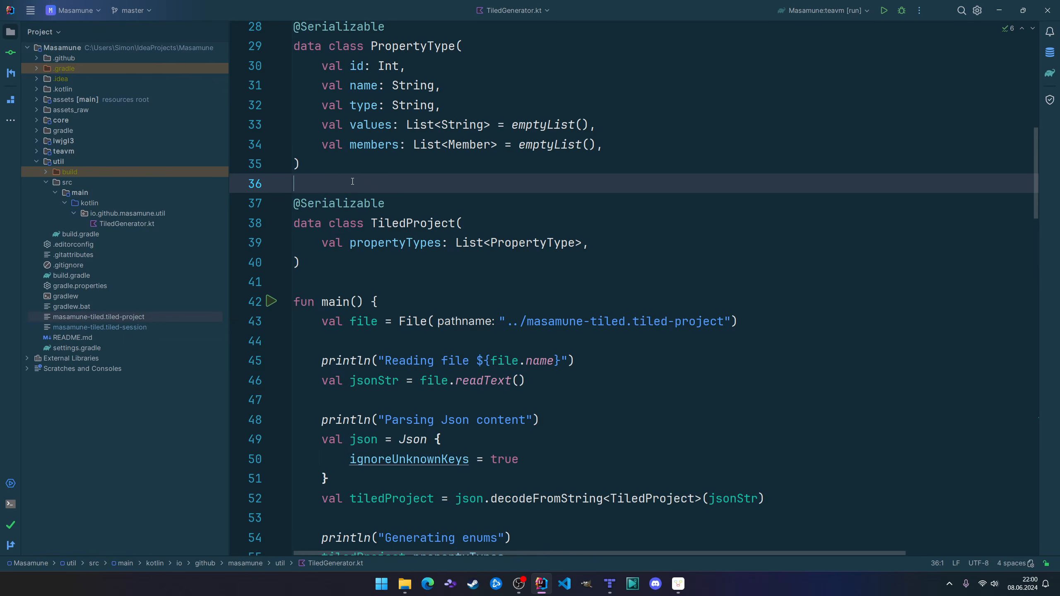
mouse_move(311, 205)
mouse_move(395, 246)
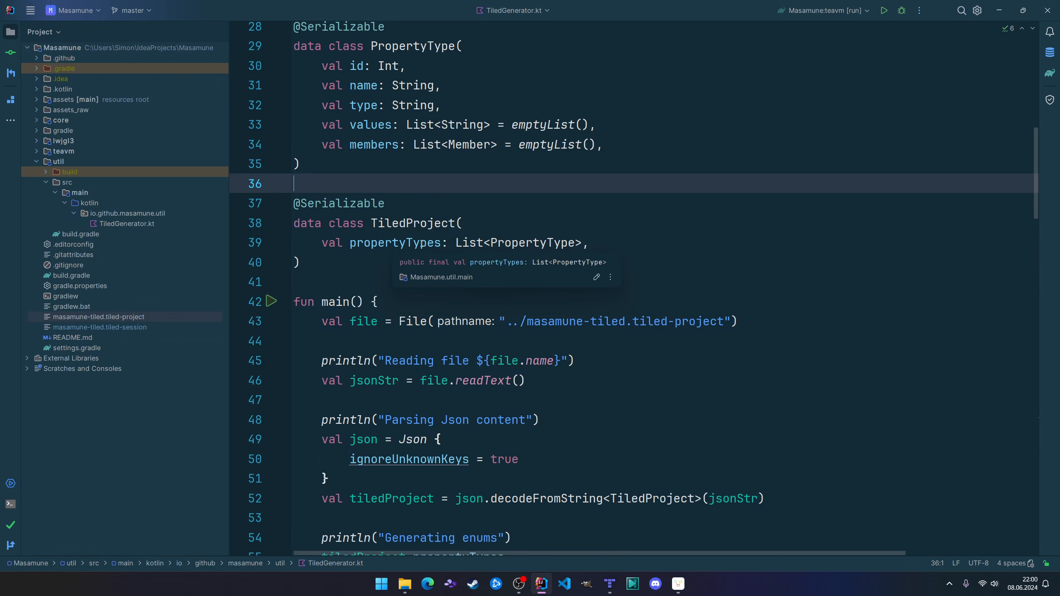
left_click(420, 243)
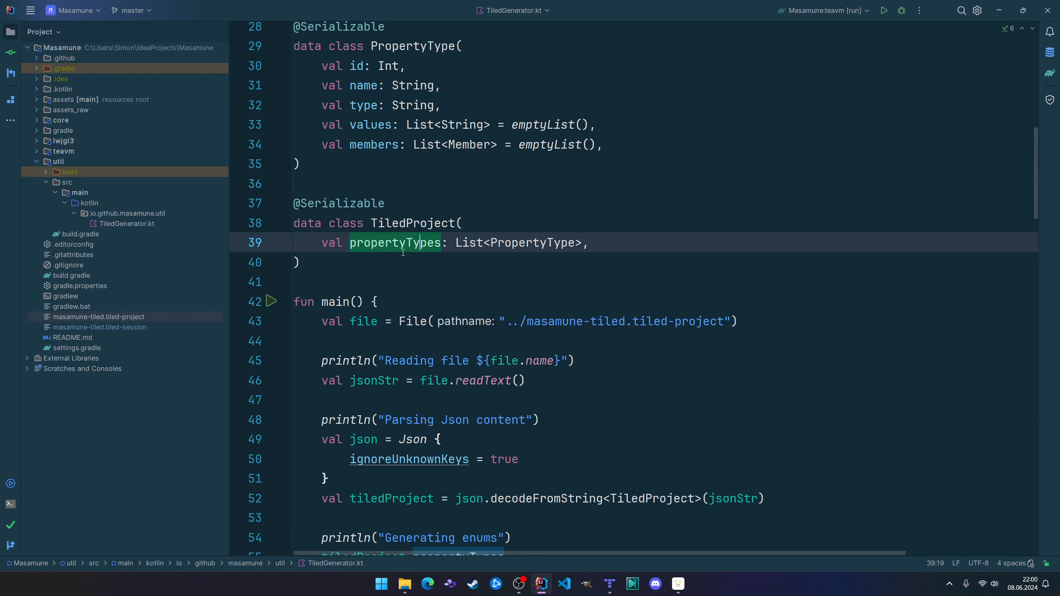
Open masamune-tiled.tiled-project and highlight the matching propertyTypes key.
double_click(126, 317)
left_click(525, 203)
left_click(392, 266)
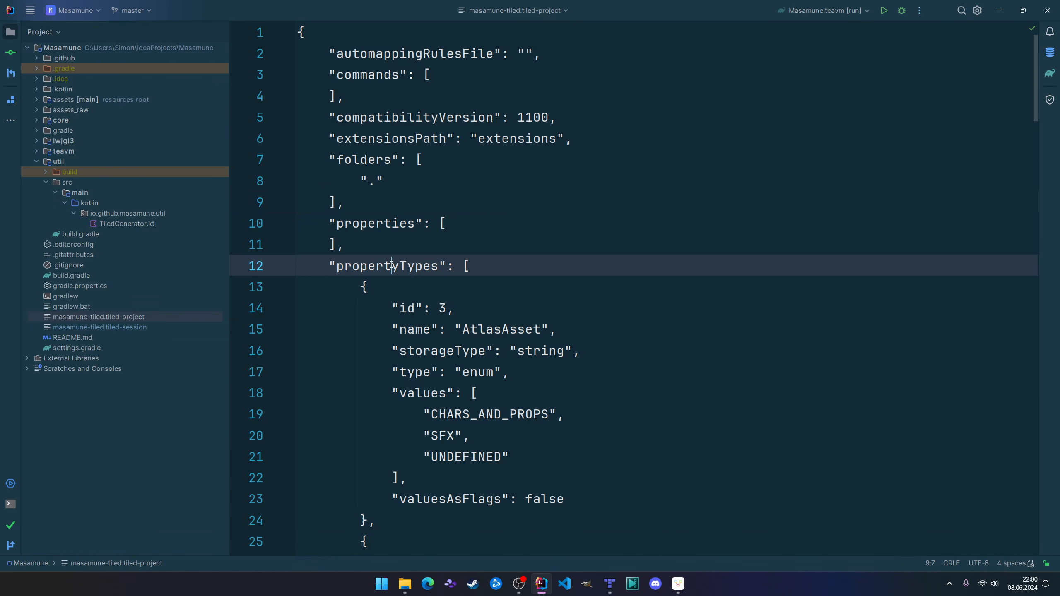
double_click(391, 266)
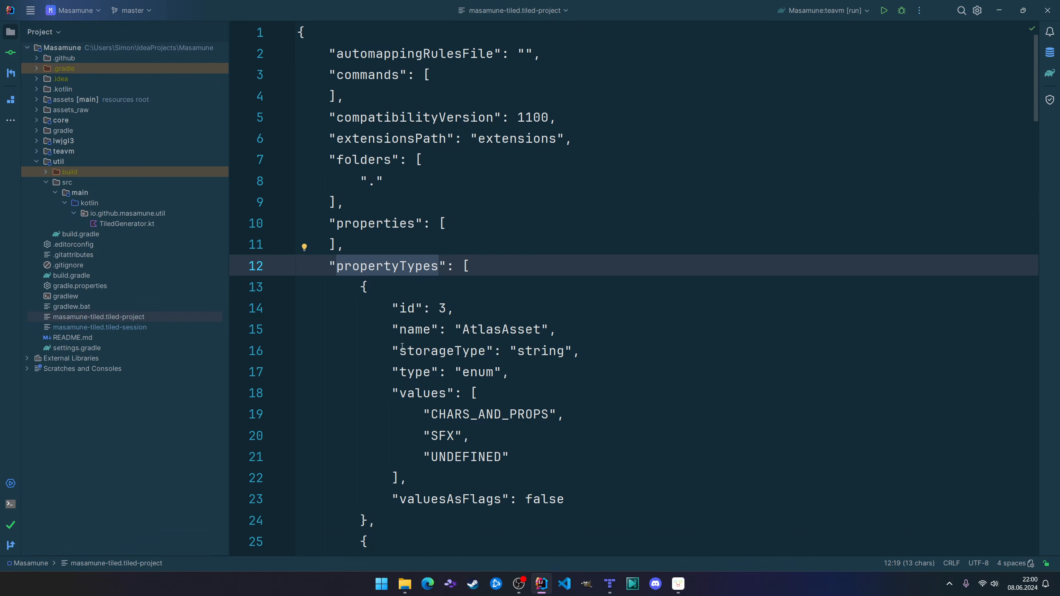
Switch back to TiledGenerator.kt and mark the PropertyType element type of the propertyTypes list in TiledProject.
key("ctrl+e")
key("Return")
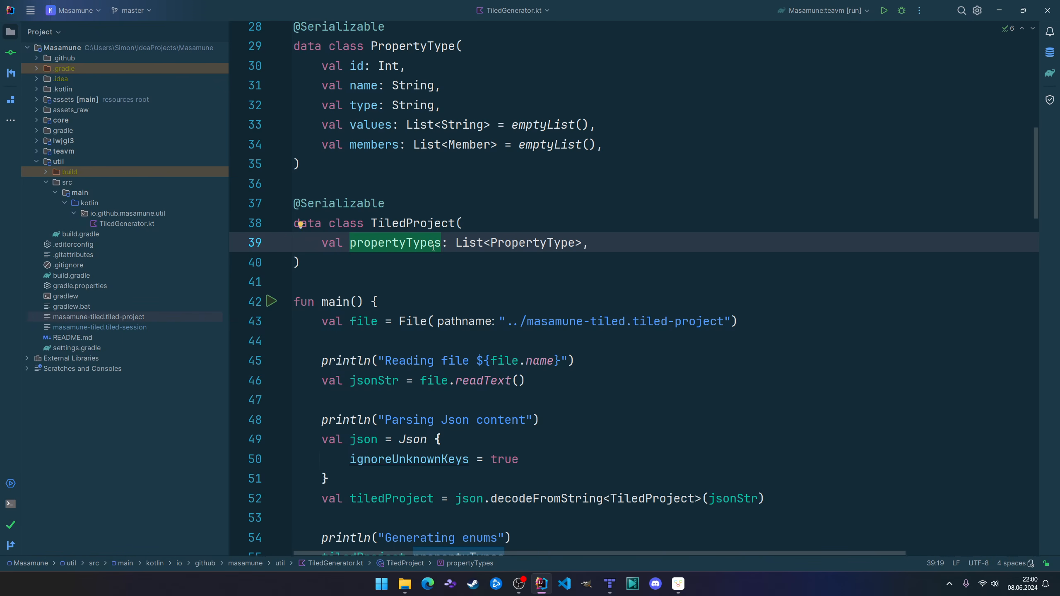
mouse_move(400, 245)
mouse_move(358, 206)
mouse_move(455, 243)
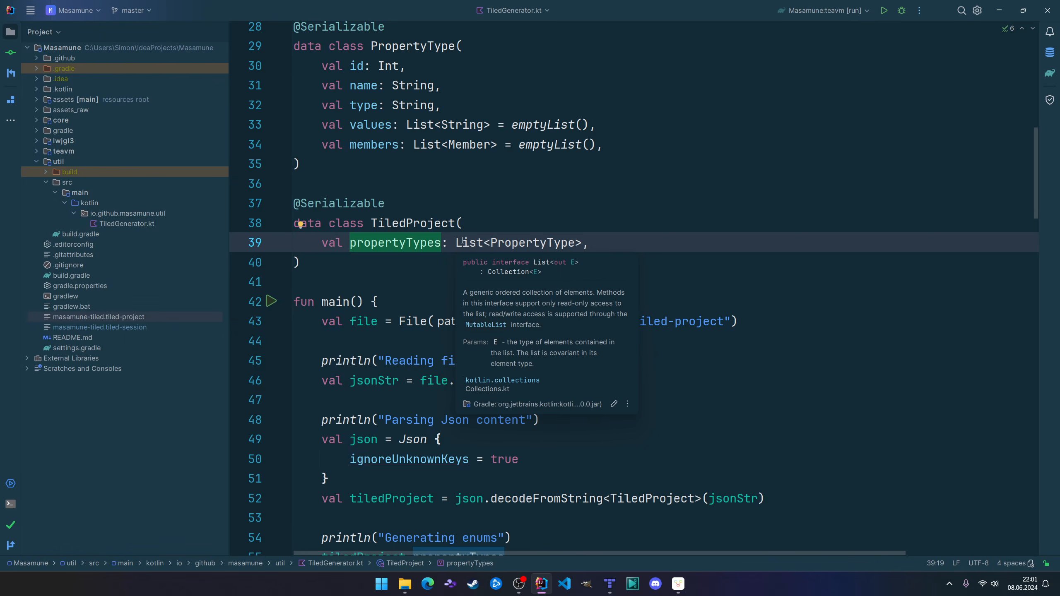
left_click(533, 243)
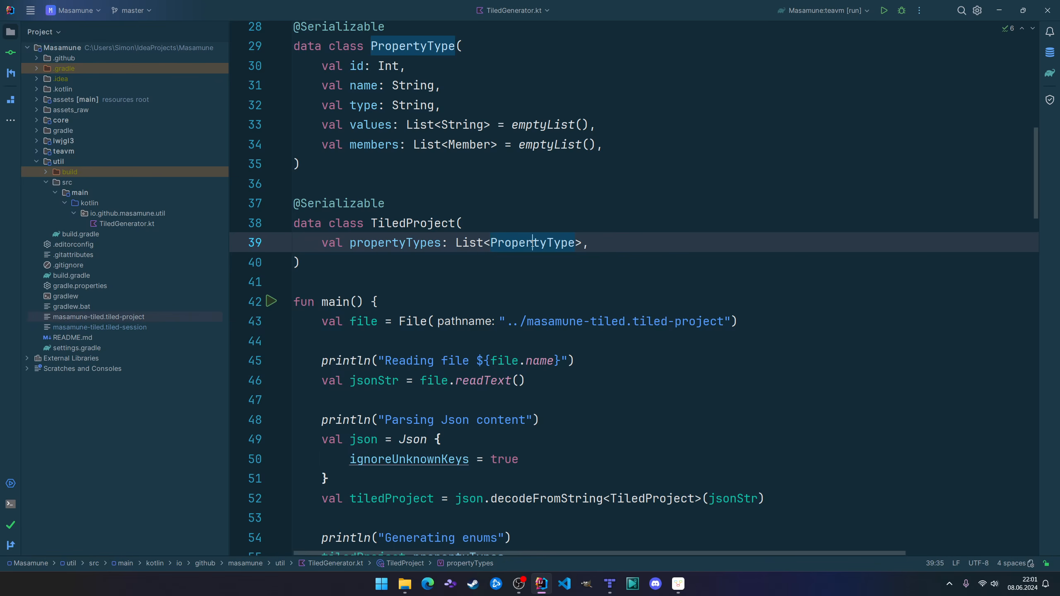
scroll(447, 197, "up", 1)
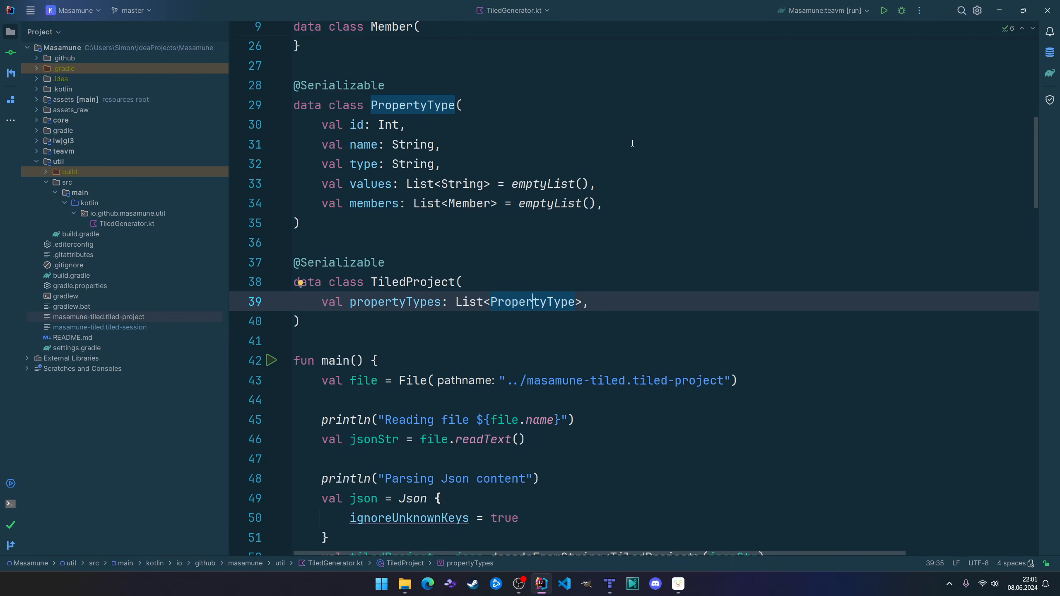
Open masamune-tiled.tiled-project and highlight the id, name, type and values entries of the AtlasAsset property type in turn.
key("ctrl+e")
key("Return")
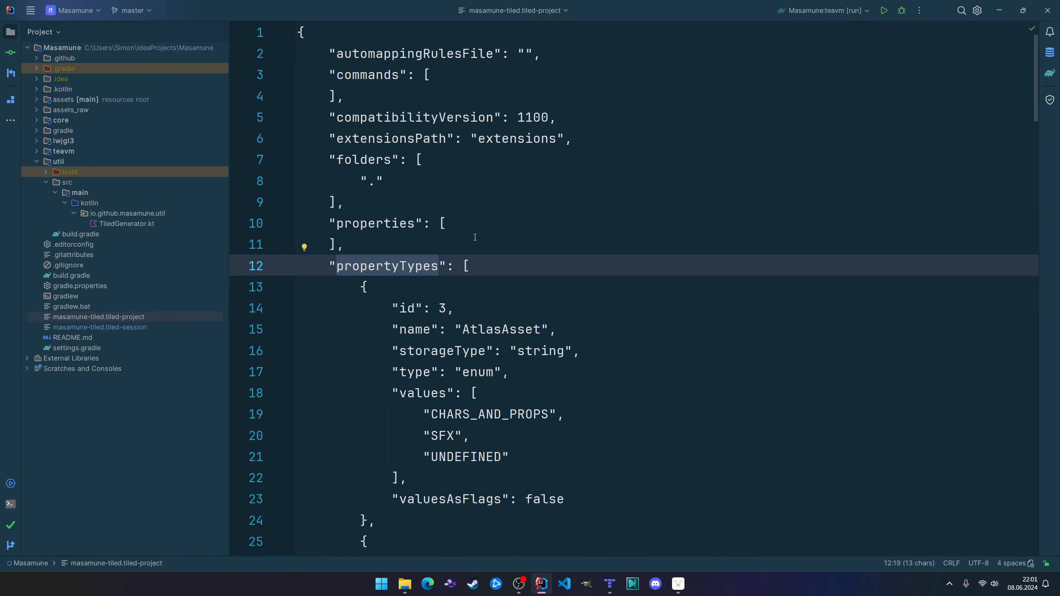
left_click_drag(392, 307, 454, 309)
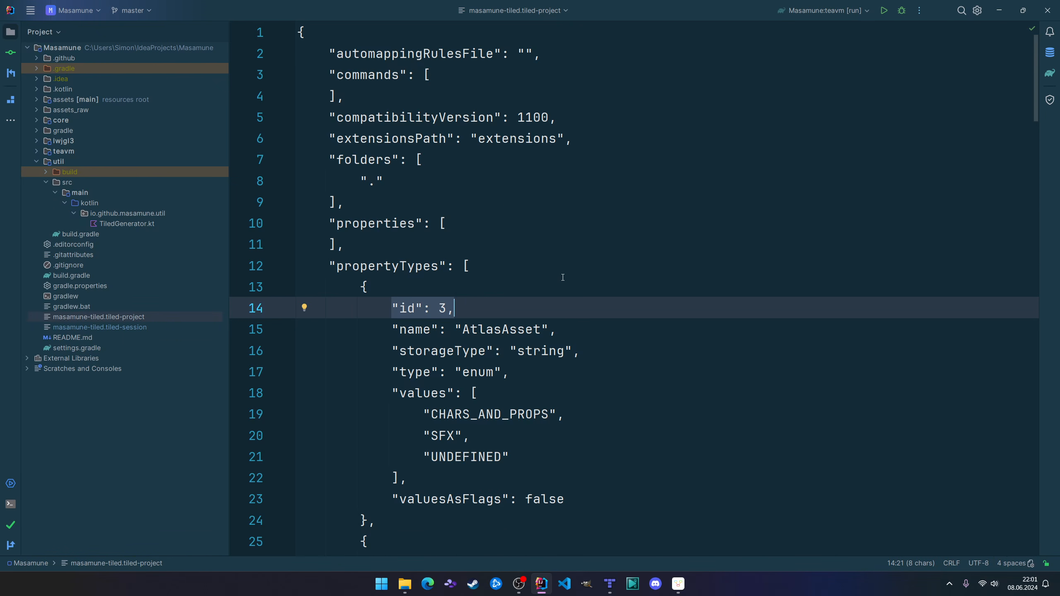
scroll(563, 283, "down", 1)
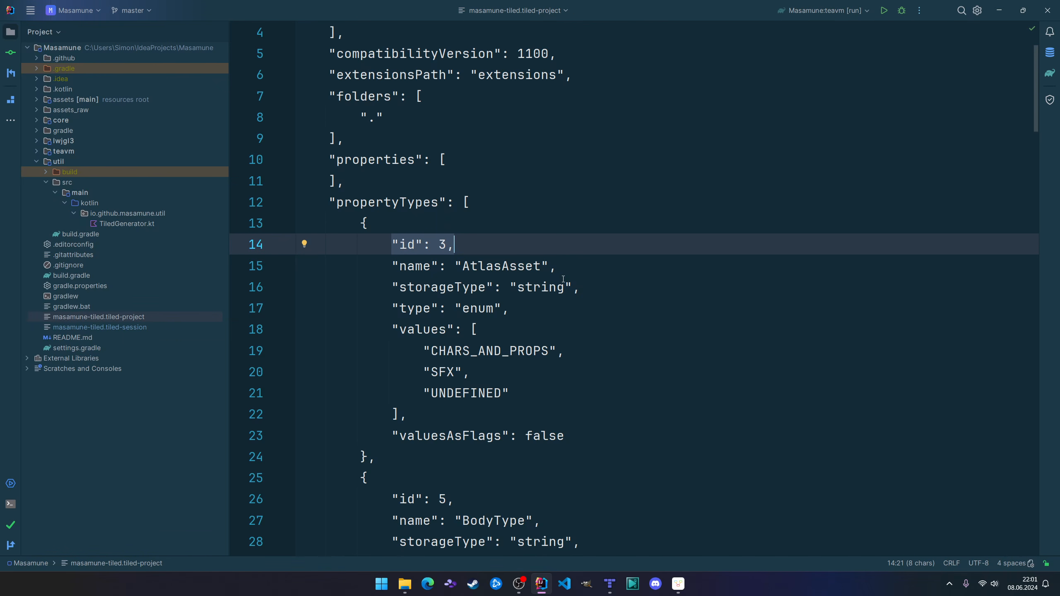
left_click_drag(393, 263, 634, 256)
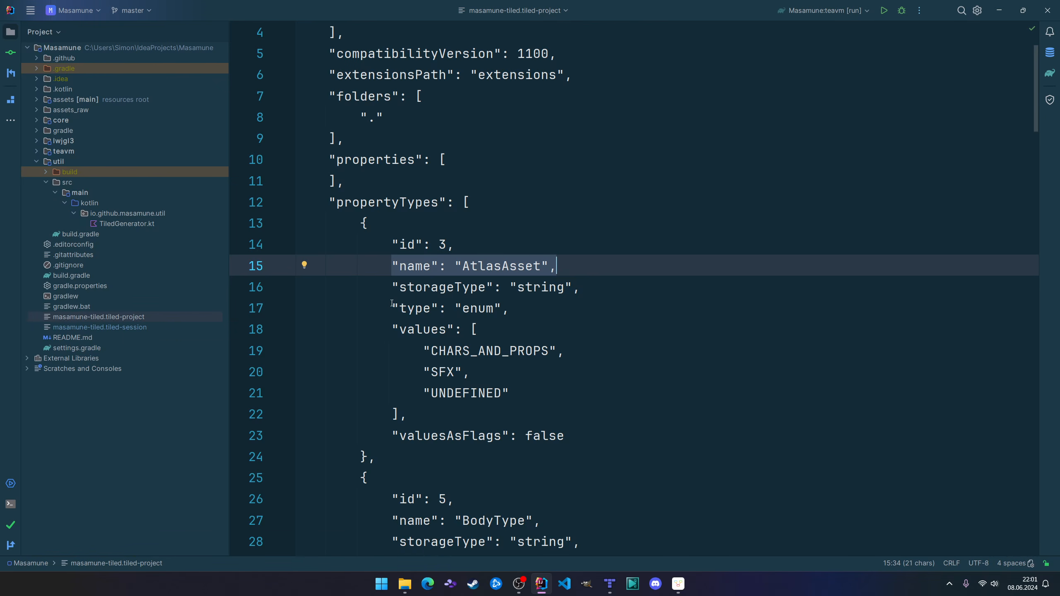
left_click_drag(392, 308, 533, 303)
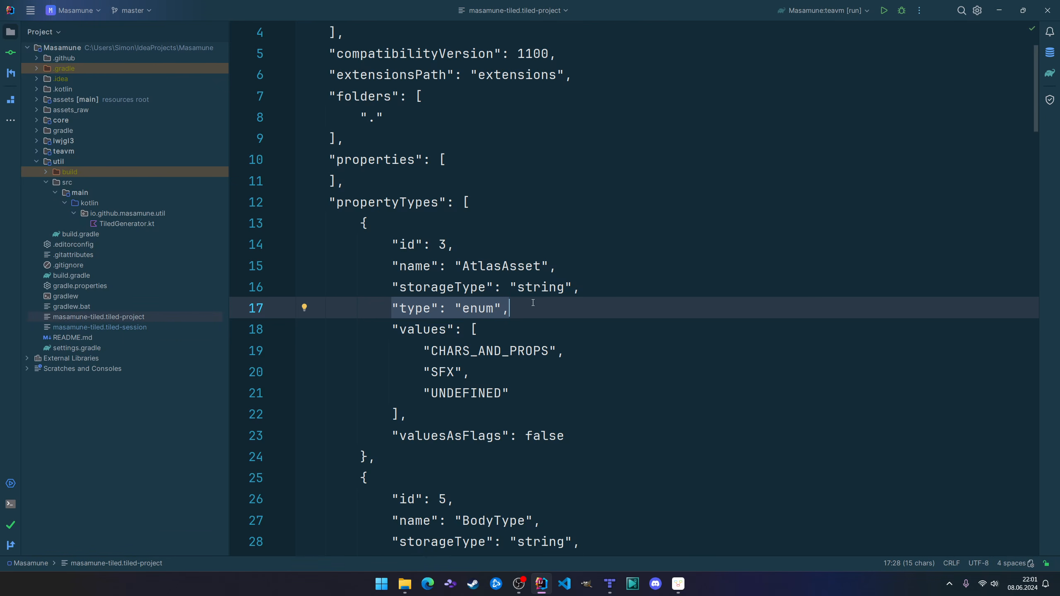
left_click_drag(392, 329, 457, 405)
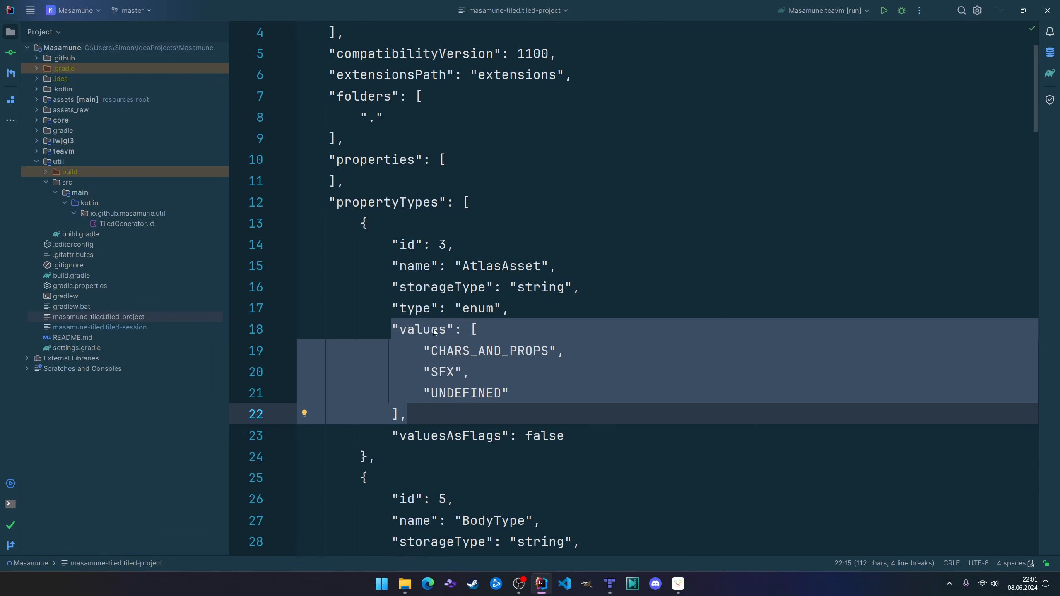
Highlight the members key of the property type with id 6 in the Tiled project file.
scroll(511, 401, "down", 6)
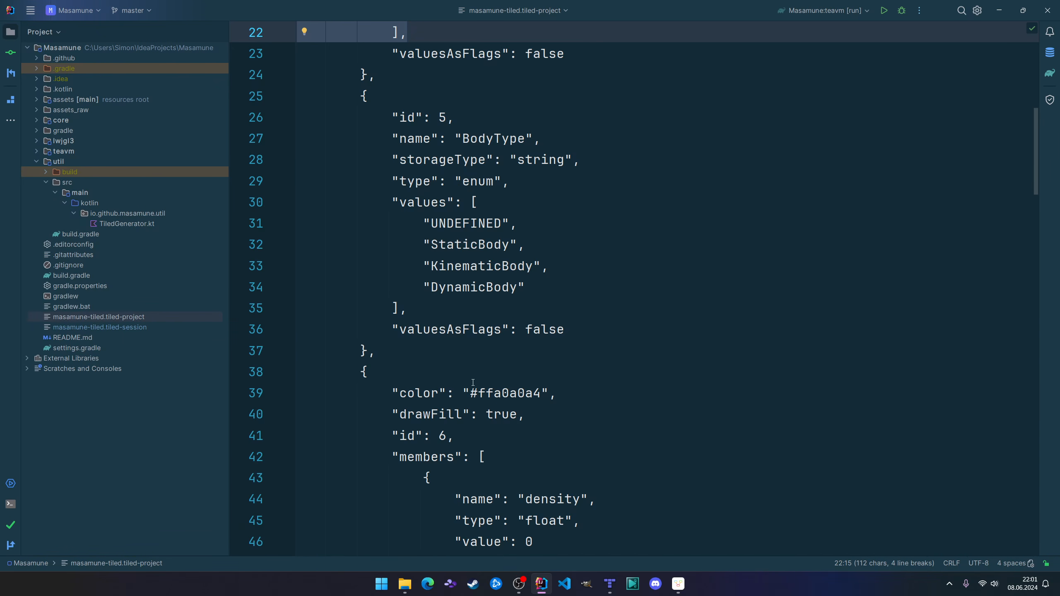
scroll(473, 383, "down", 4)
left_click_drag(391, 195, 515, 209)
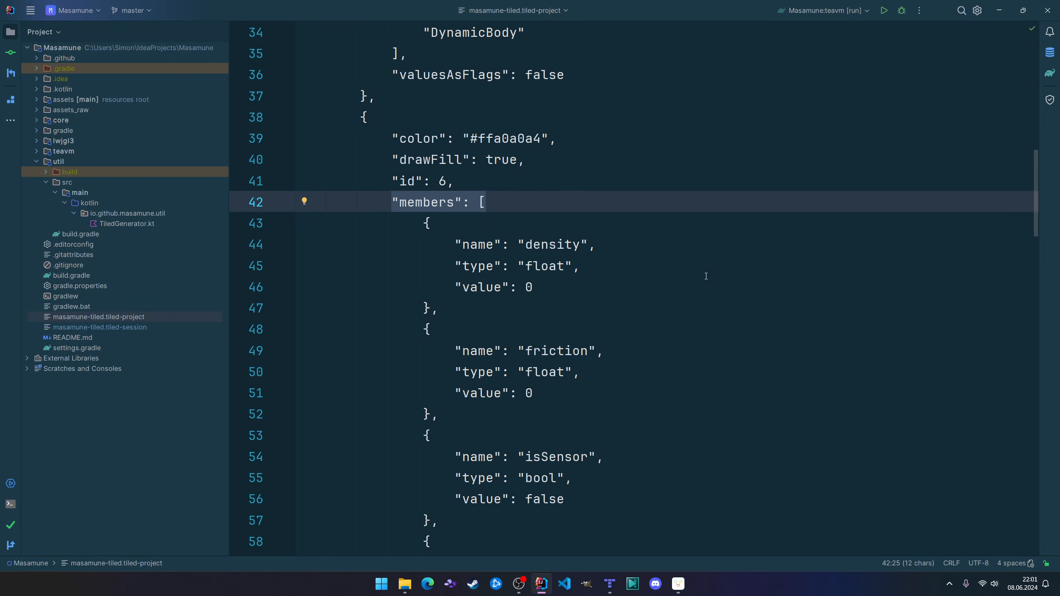
Return to TiledGenerator.kt and mark the id, name, type and values properties of the PropertyType data class in turn.
key("ctrl+e")
key("Return")
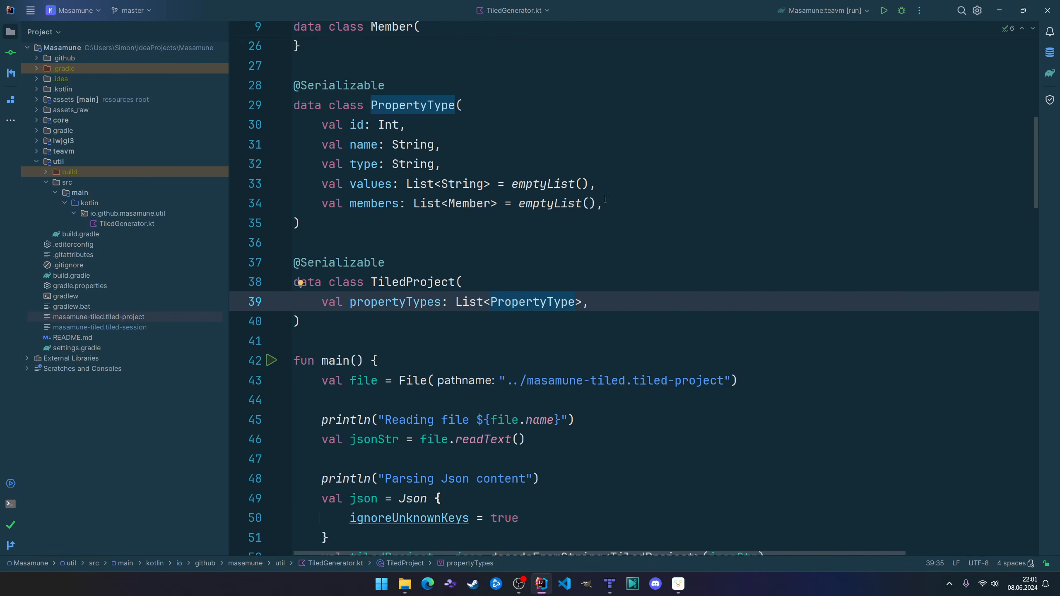
left_click(359, 125)
left_click(364, 145)
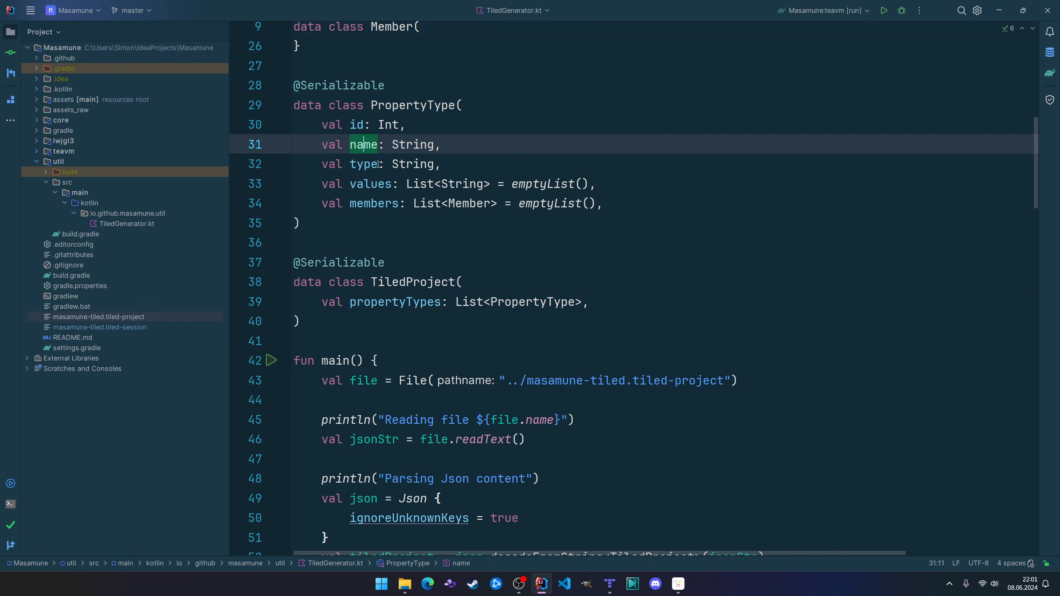
left_click(371, 164)
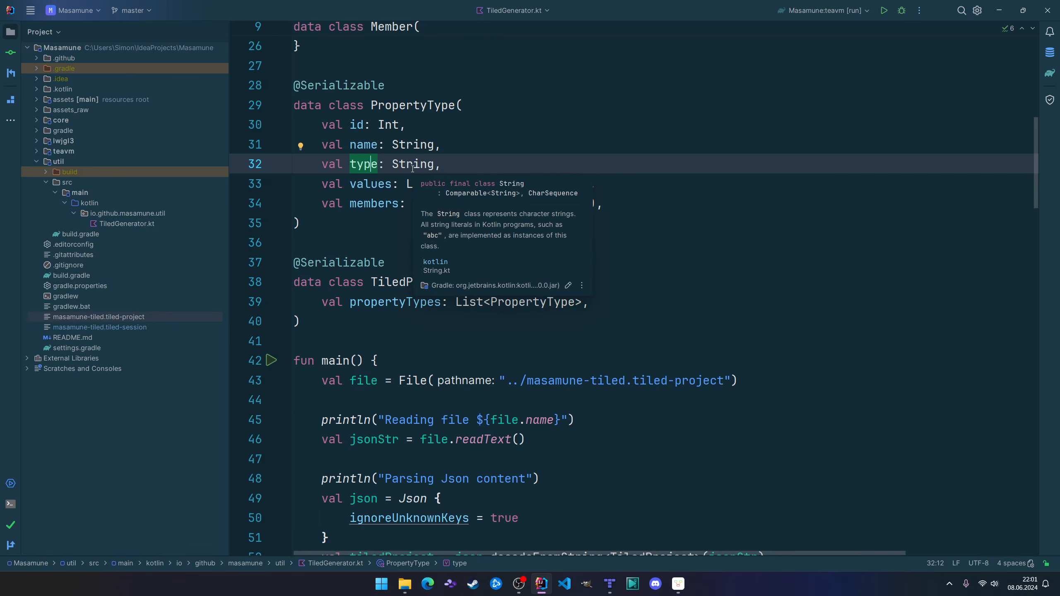
left_click(375, 184)
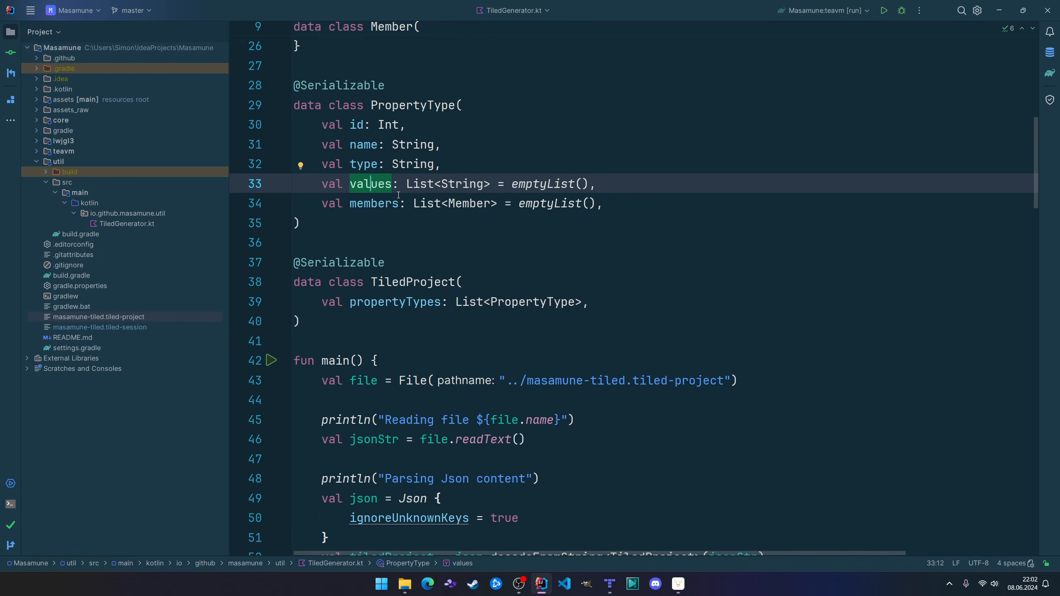
Mark the members property of PropertyType and go to the declaration of its Member element type.
left_click(386, 203)
scroll(560, 194, "up", 2)
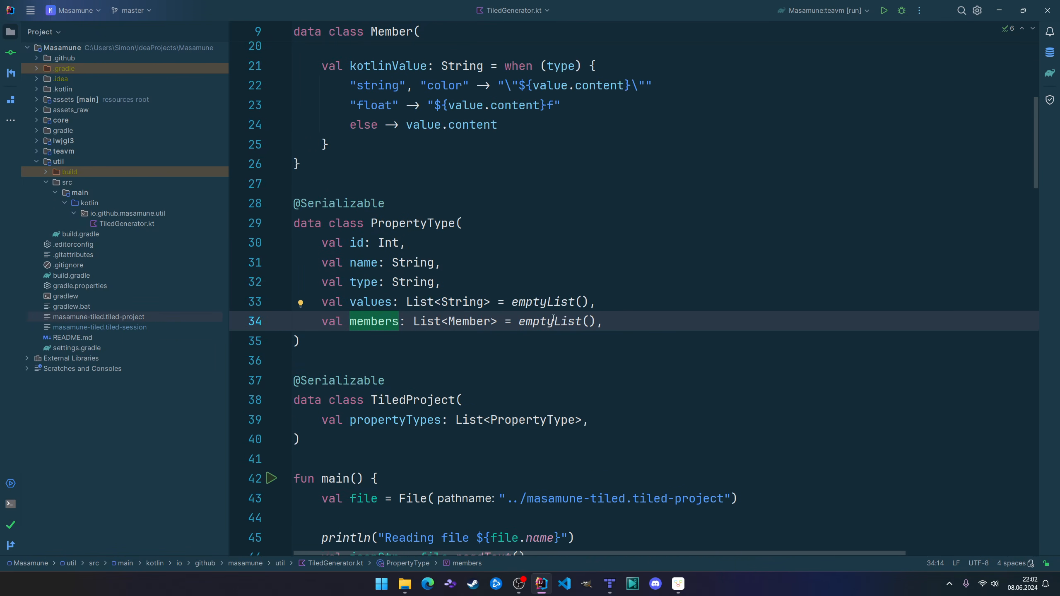
left_click(469, 321, "ctrl")
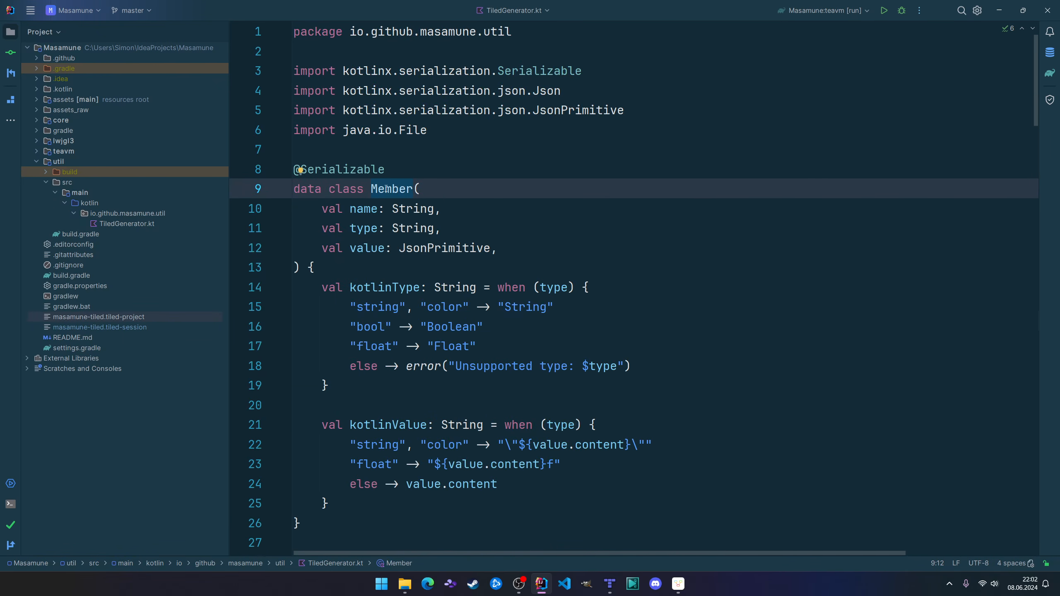
Open masamune-tiled.tiled-project and highlight the name, type and value entries of the density member.
key("ctrl+e")
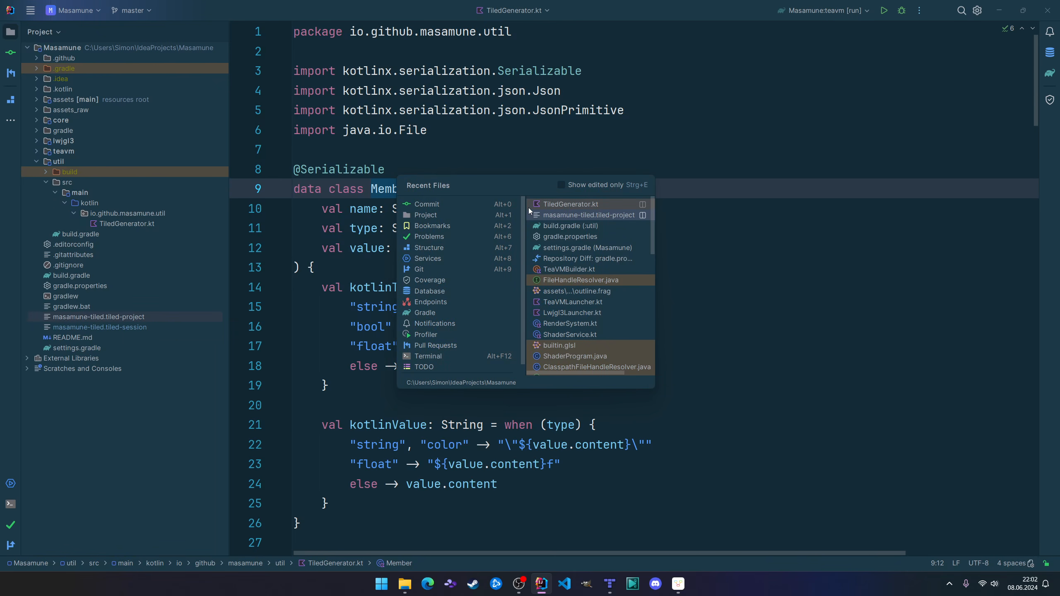
key("Return")
scroll(545, 221, "down", 2)
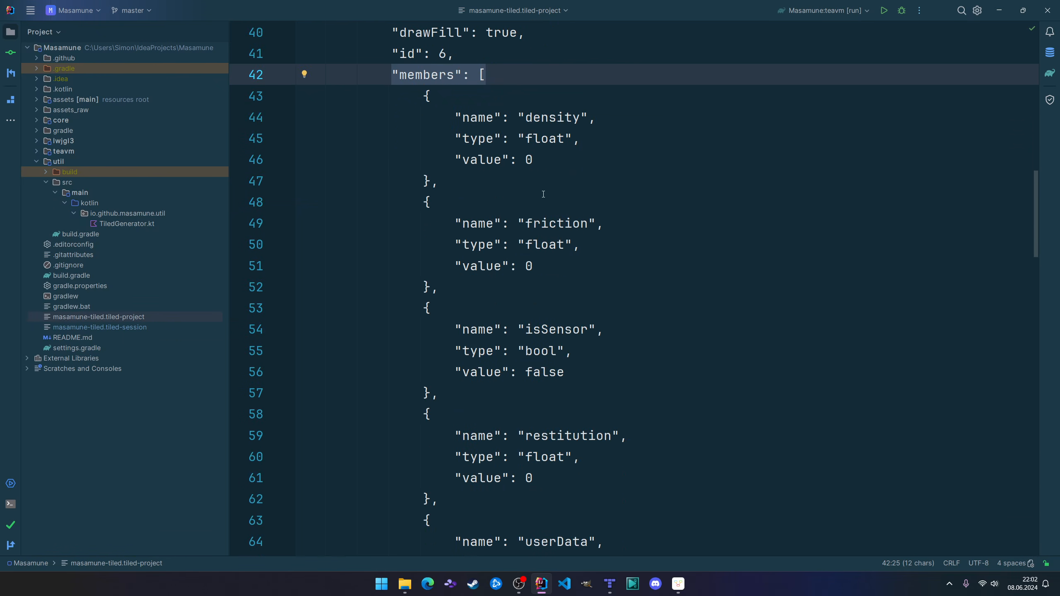
left_click_drag(471, 118, 568, 118)
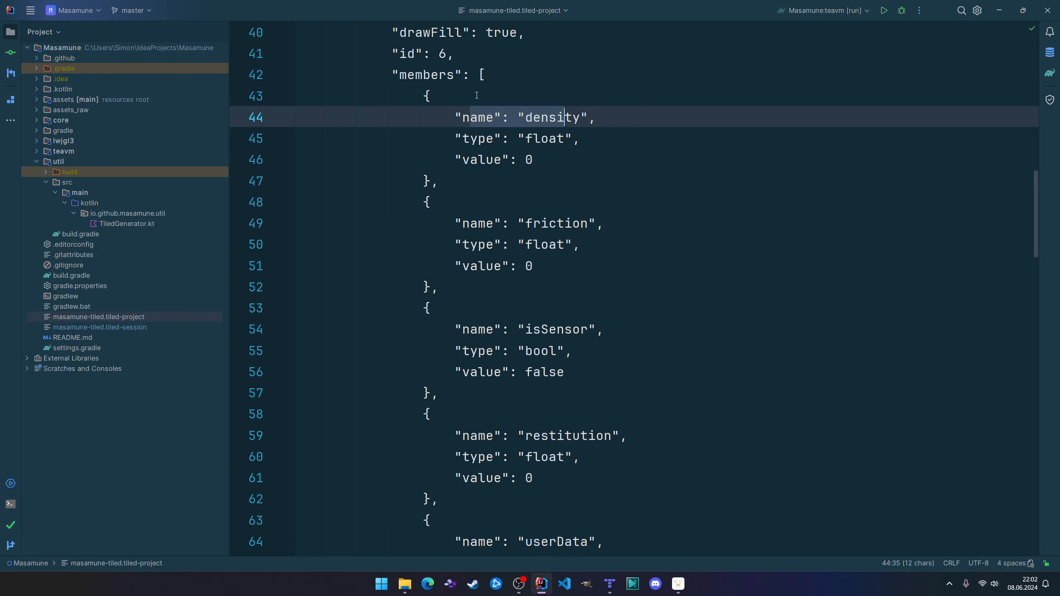
left_click_drag(471, 138, 565, 139)
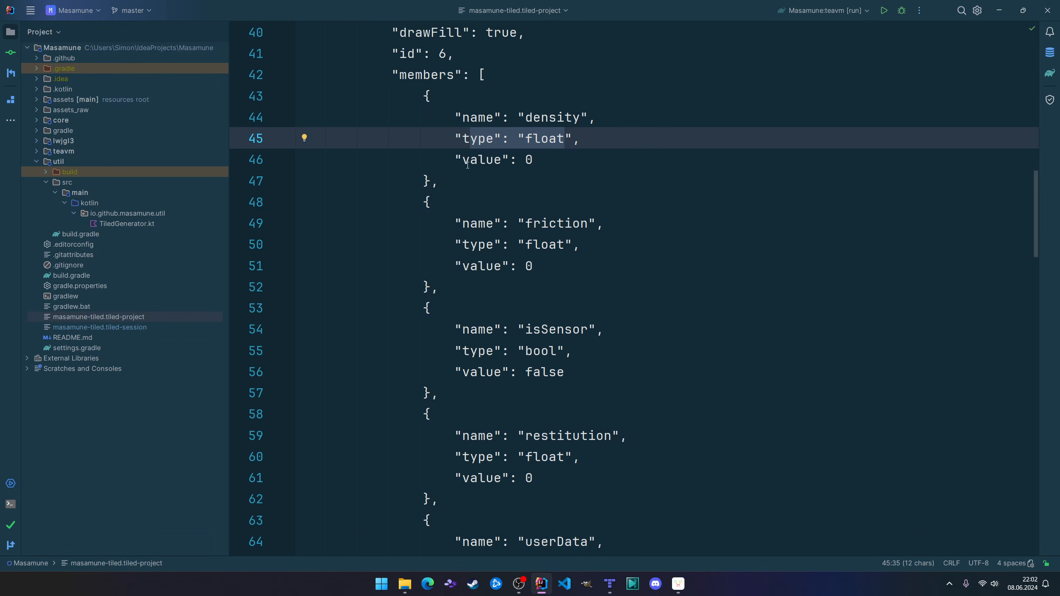
left_click_drag(470, 161, 593, 161)
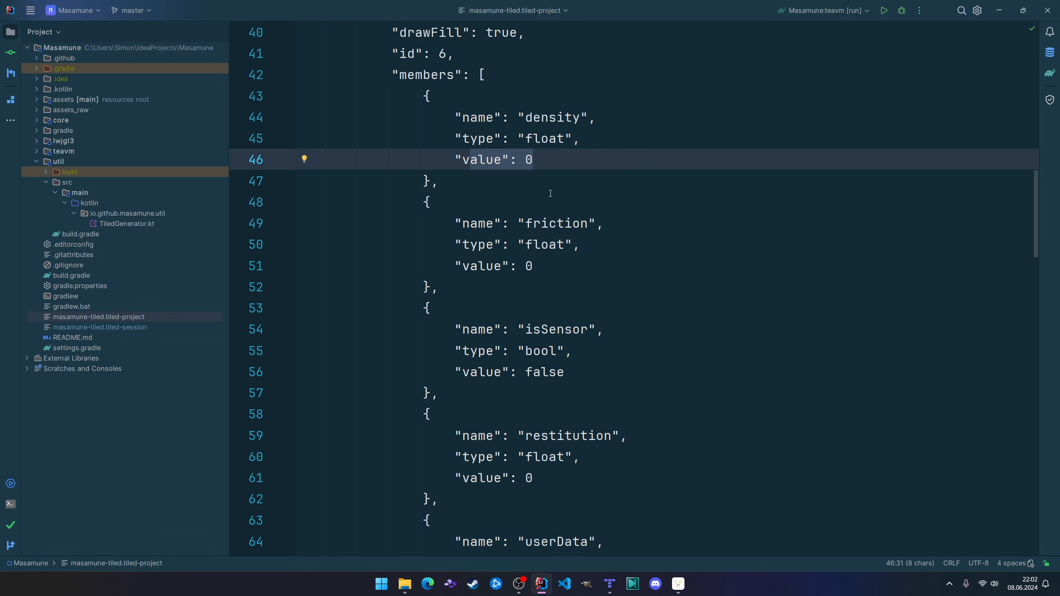
Return to TiledGenerator.kt and show the documentation of the JsonPrimitive type used by the Member class's value property.
key("ctrl+e")
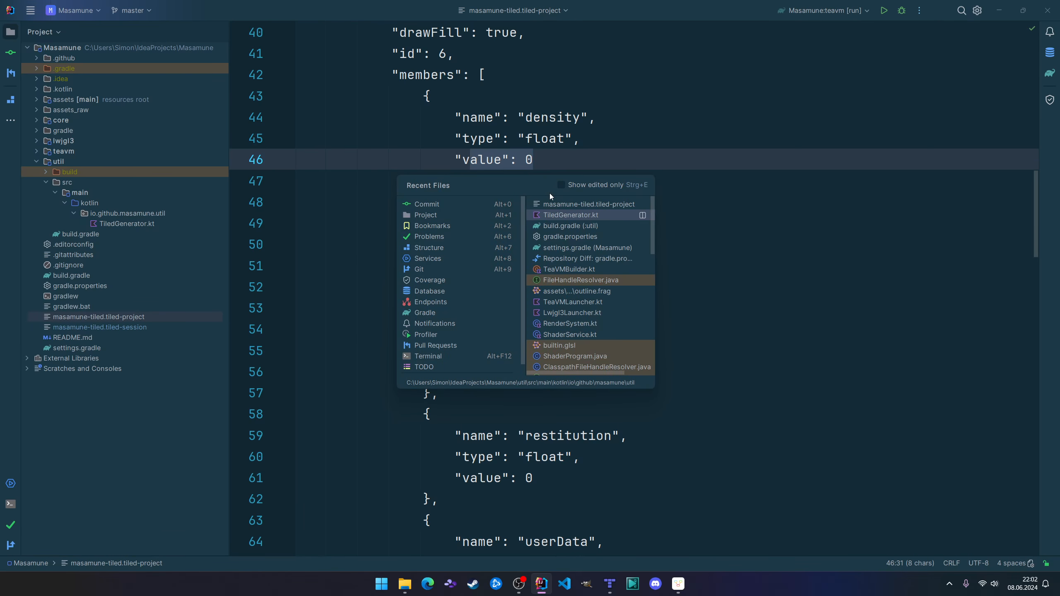
key("Return")
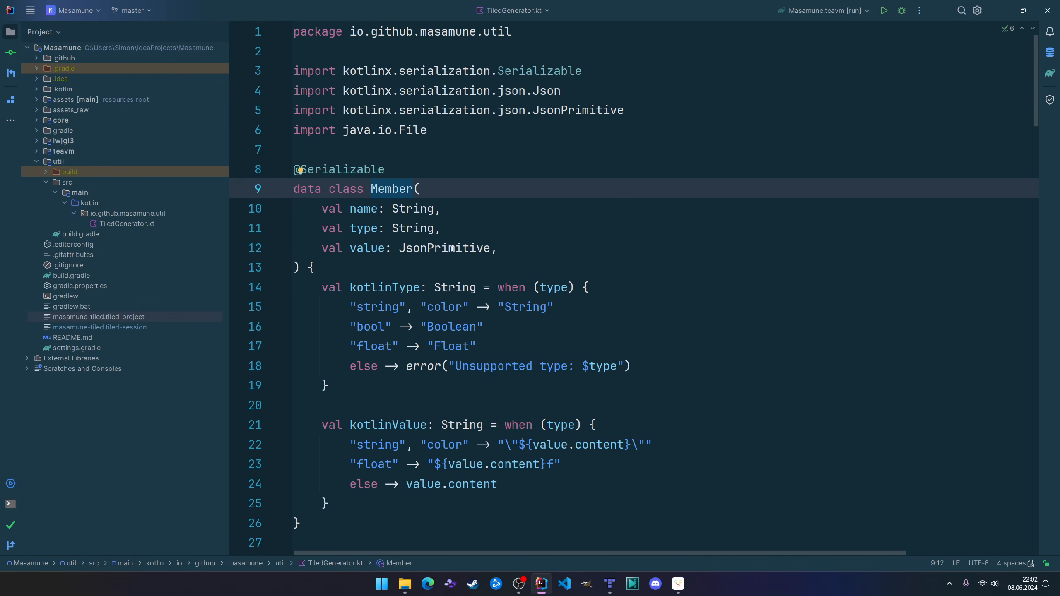
left_click(455, 248)
mouse_move(455, 248)
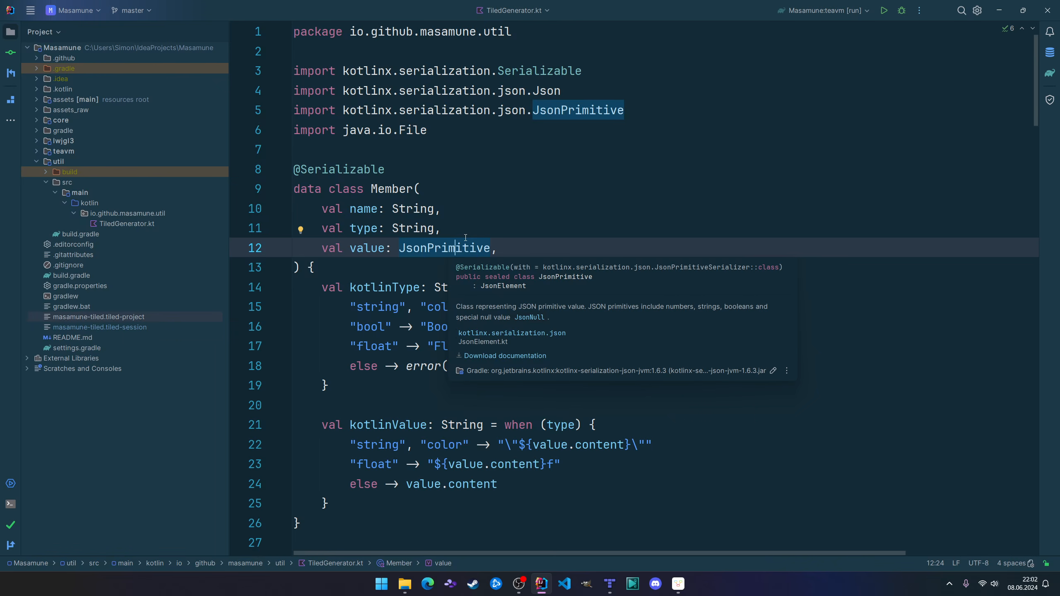
In the main function, mark the jsonStr file read on line 46, the Json builder and its ignoreUnknownKeys setting.
scroll(509, 309, "down", 12)
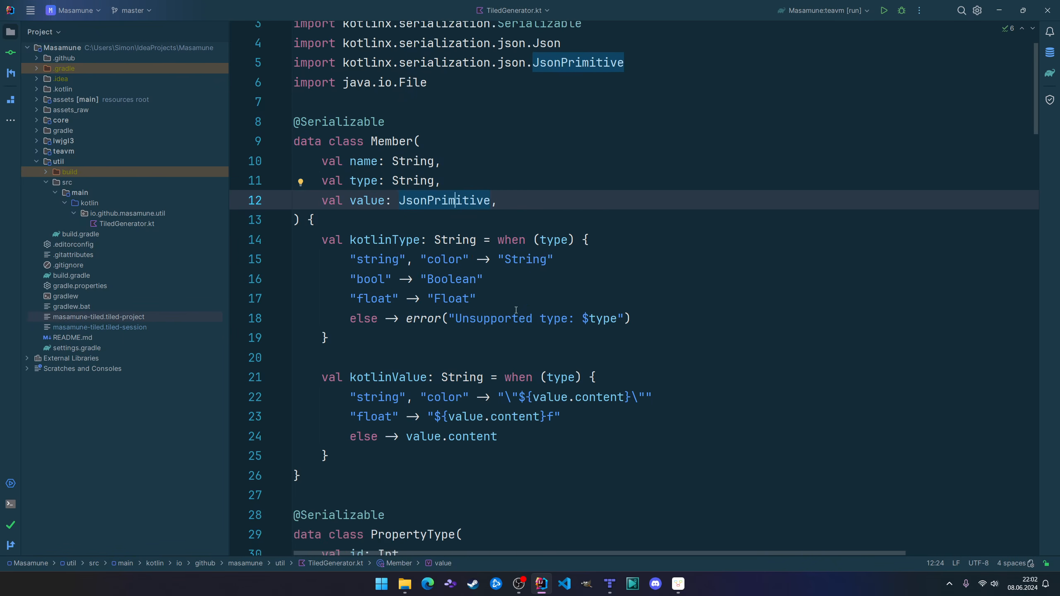
scroll(504, 283, "down", 4)
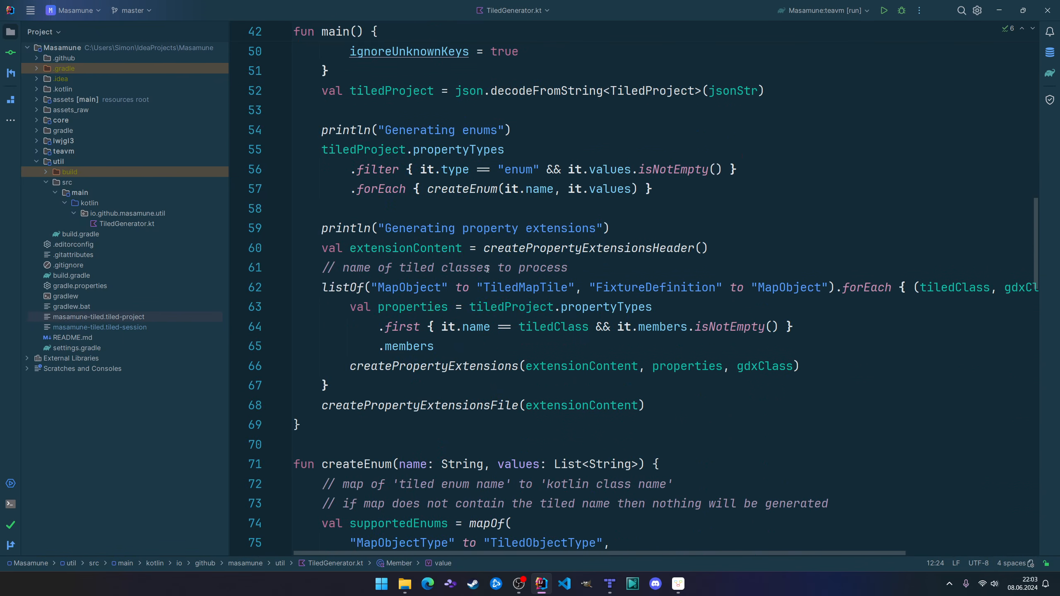
scroll(454, 151, "up", 2)
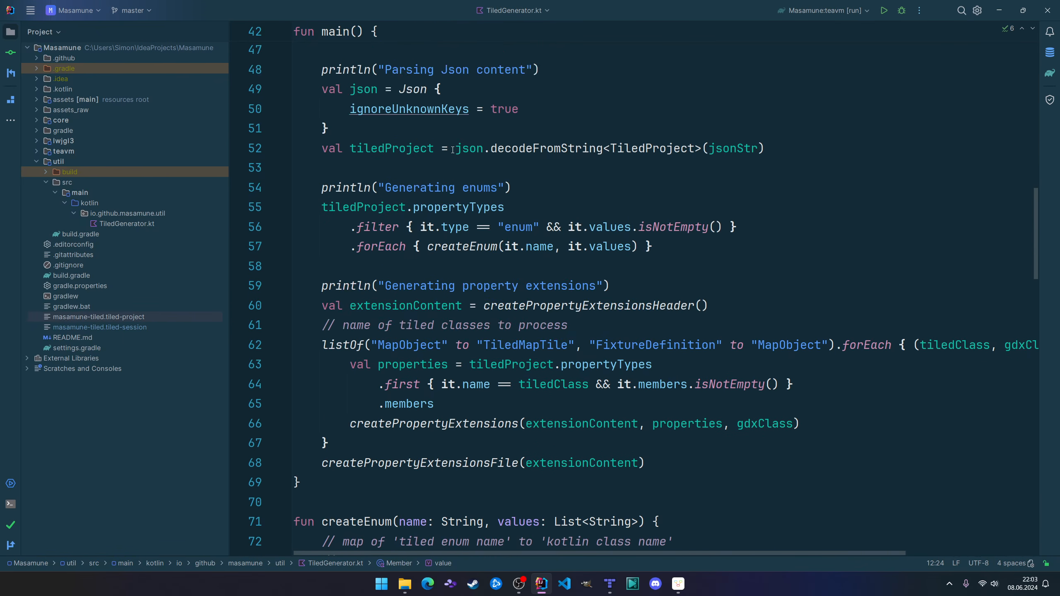
scroll(463, 126, "down", 1)
scroll(457, 159, "up", 3)
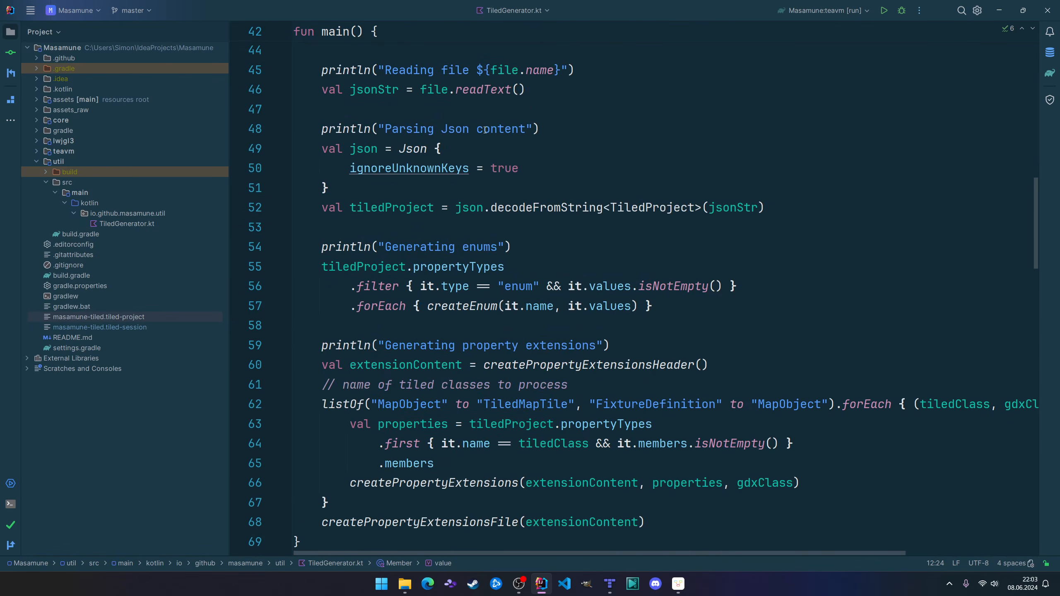
left_click(378, 150)
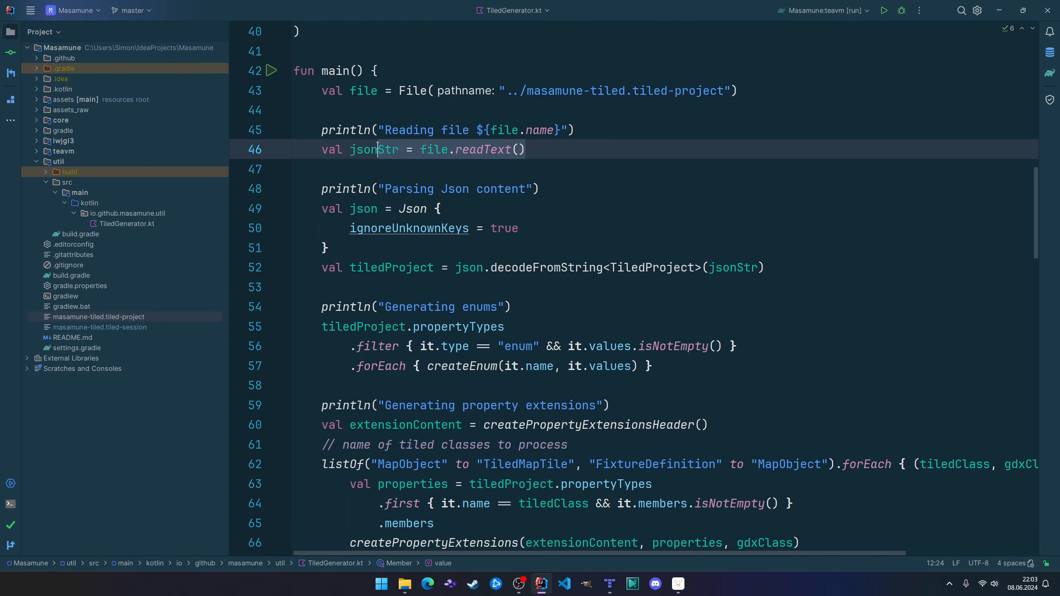
left_click(415, 210)
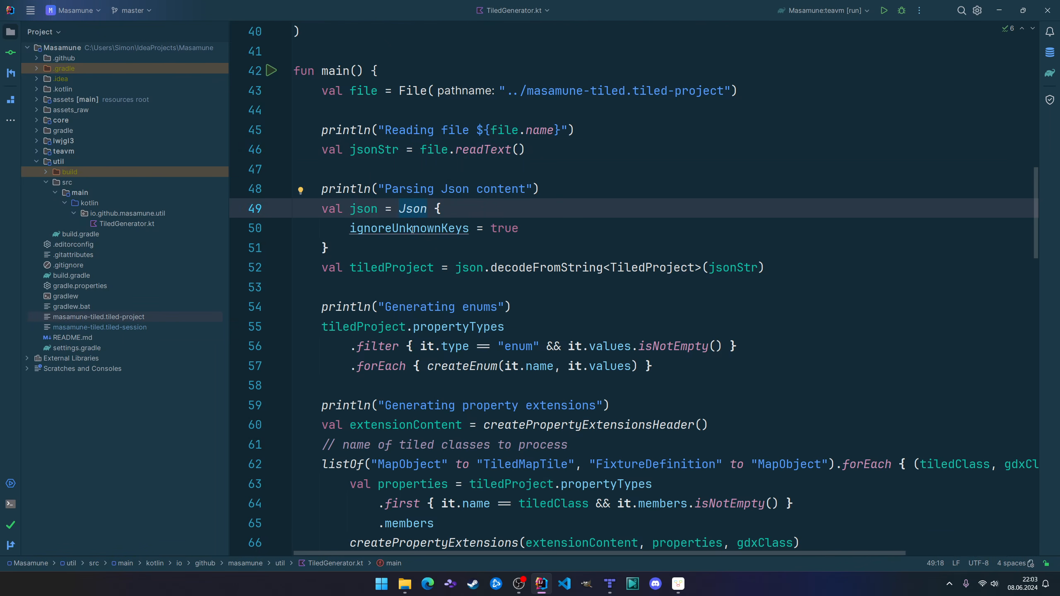
left_click_drag(400, 228, 562, 234)
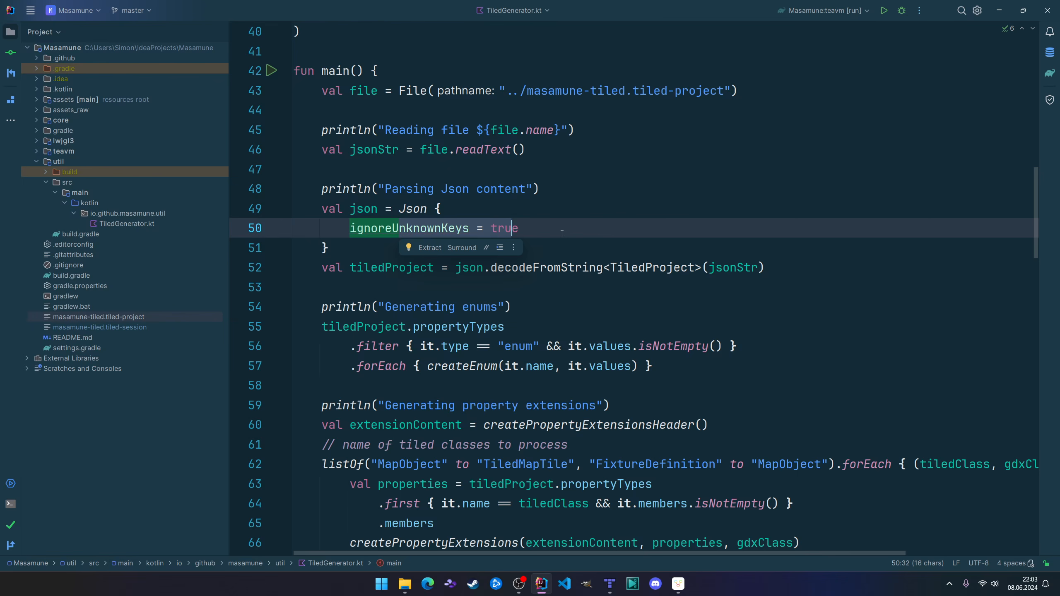
Mark the decodeFromString call on line 52 and its TiledProject type argument.
left_click(533, 271)
mouse_move(535, 272)
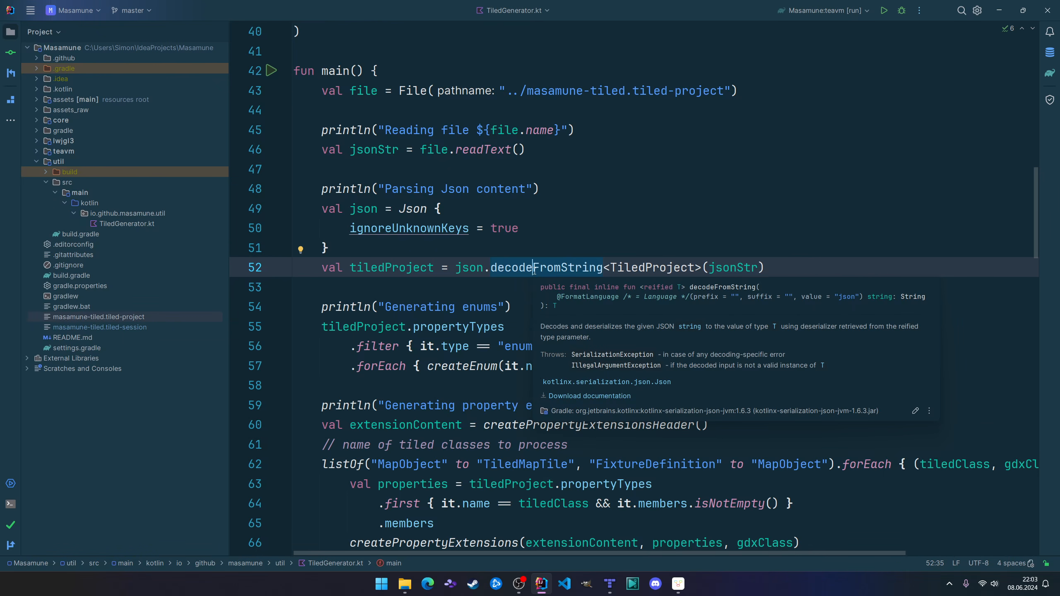
left_click(641, 268)
mouse_move(642, 267)
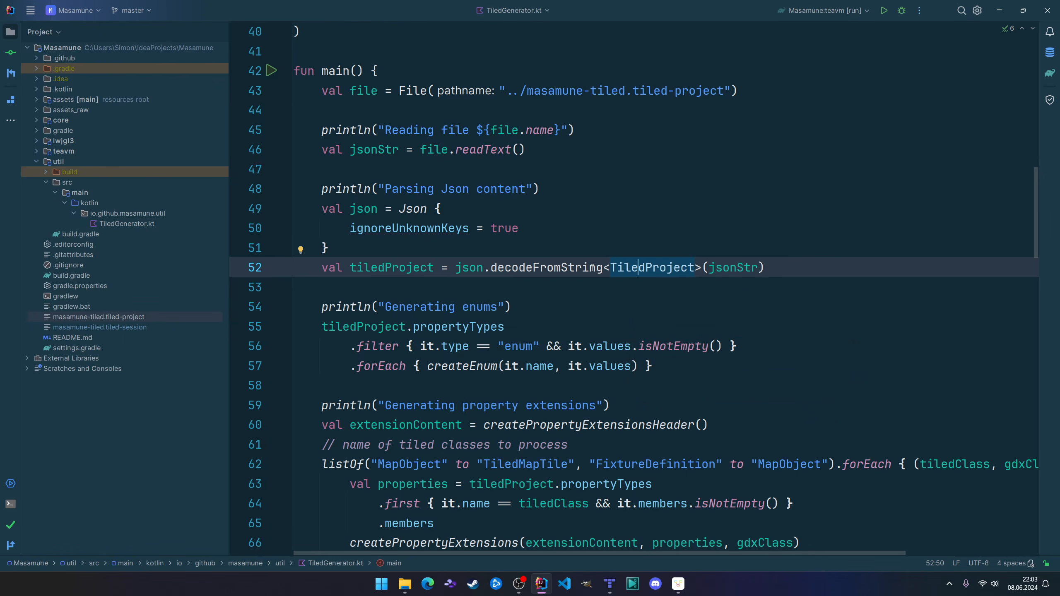
scroll(386, 159, "down", 3)
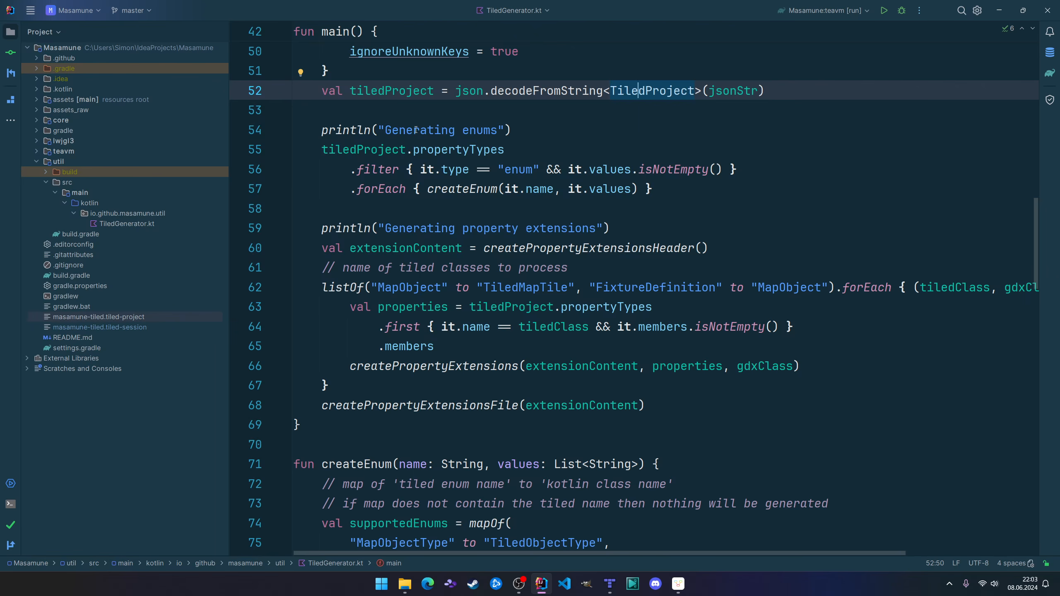
In the main function, mark the "Generating enums" print statement on line 54 and the first MapObject entry in the listOf on line 62.
left_click_drag(416, 130, 492, 130)
left_click(518, 129)
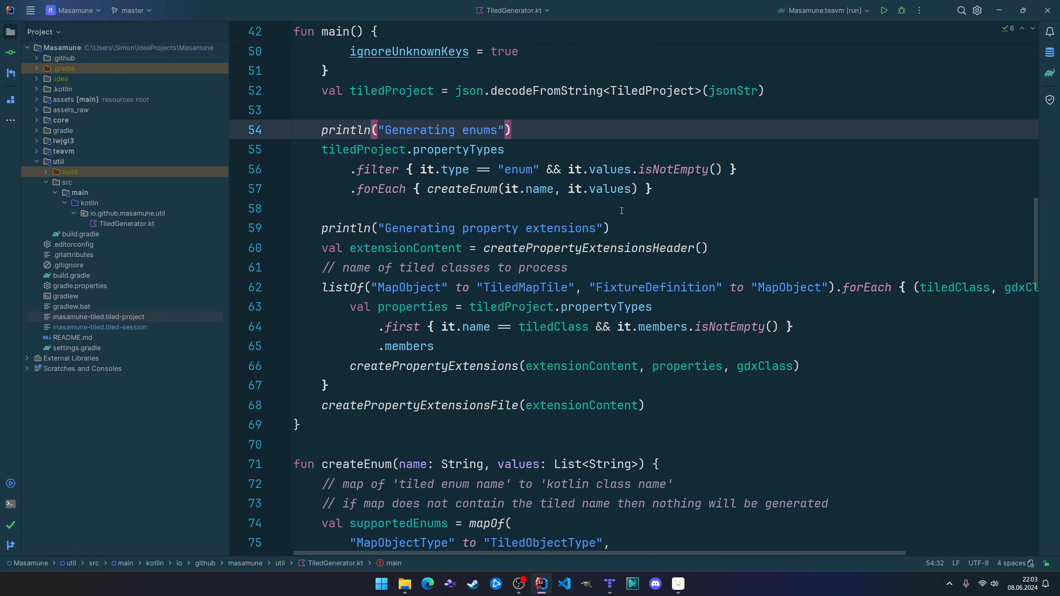
left_click(518, 288)
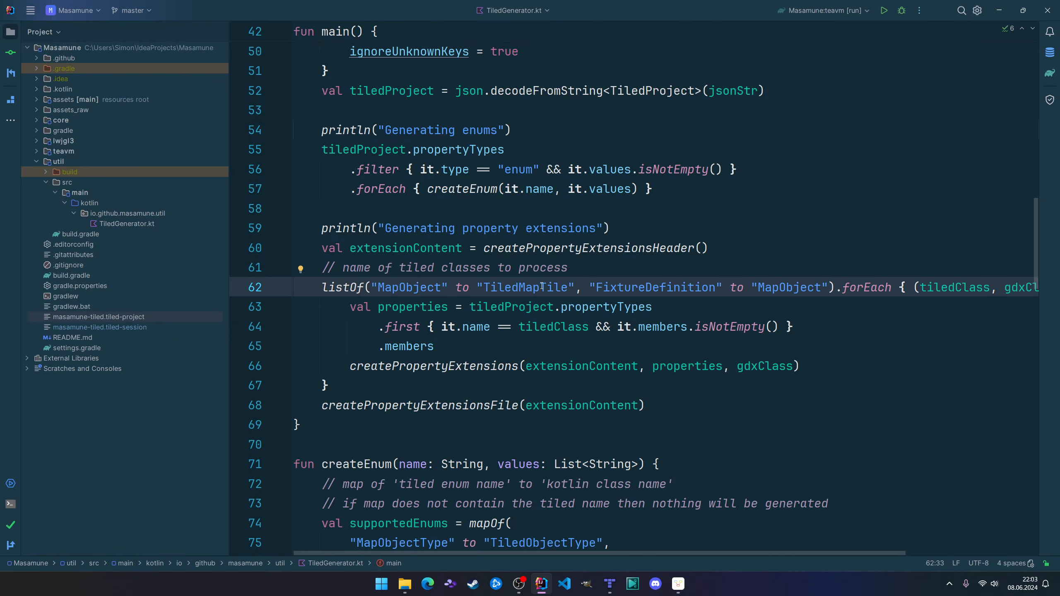
left_click(797, 287)
double_click(411, 287)
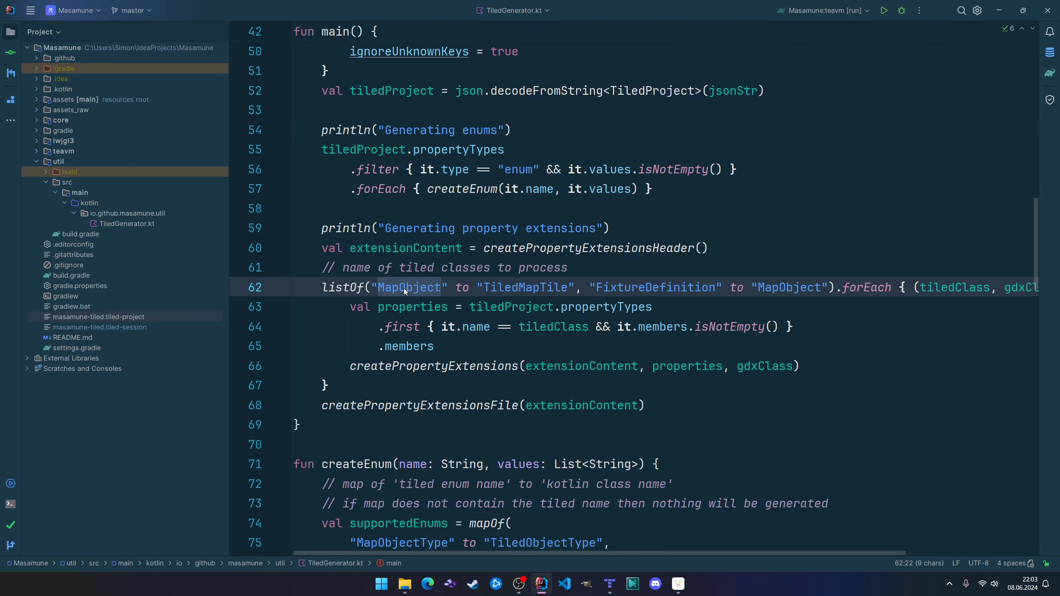
Switch to masamune-tiled.tiled-project, highlight the MapObject class name on line 121 and mark its hasAnimation member.
key("ctrl+Tab")
scroll(580, 343, "down", 3)
scroll(579, 342, "down", 14)
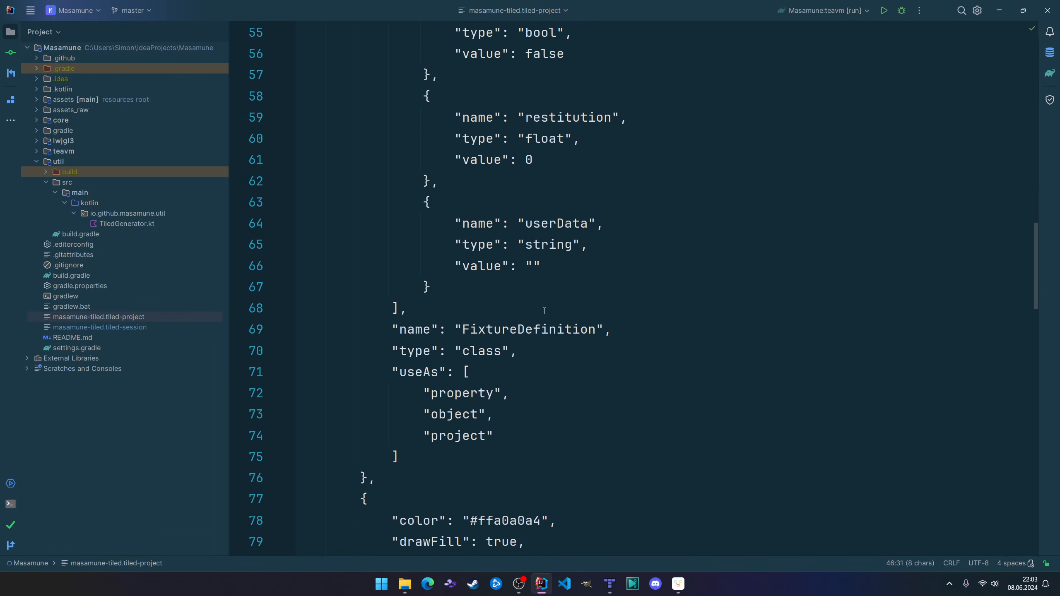
scroll(543, 298, "down", 7)
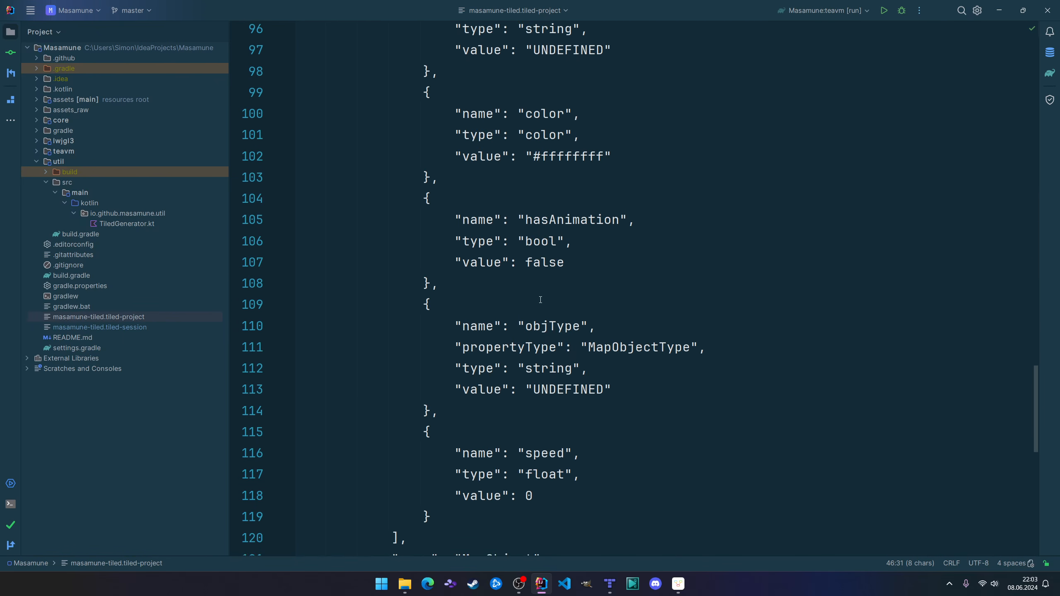
double_click(520, 291)
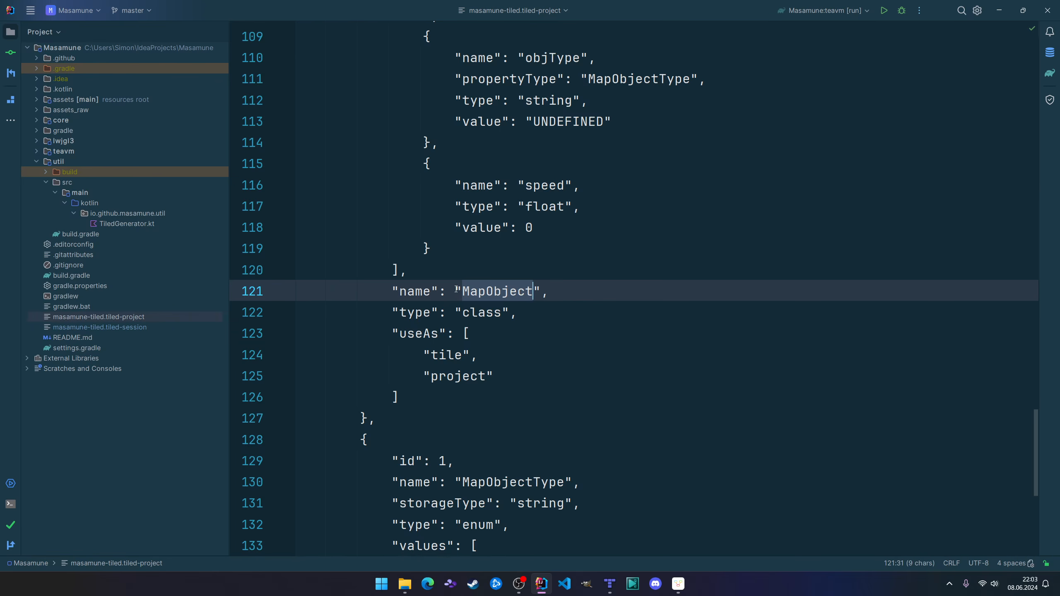
scroll(554, 267, "up", 2)
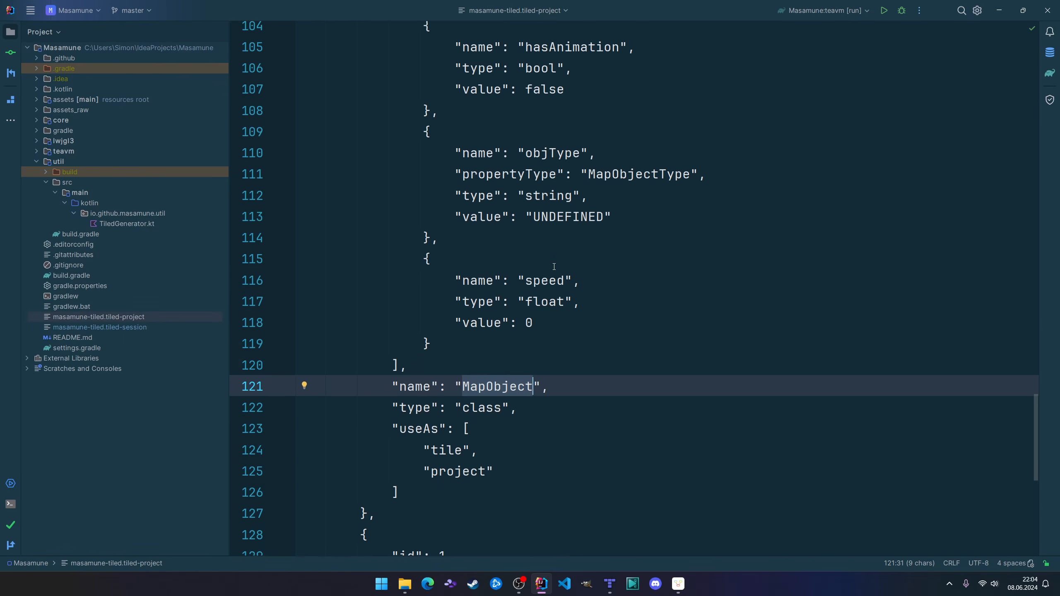
scroll(553, 310, "up", 1)
scroll(548, 184, "up", 1)
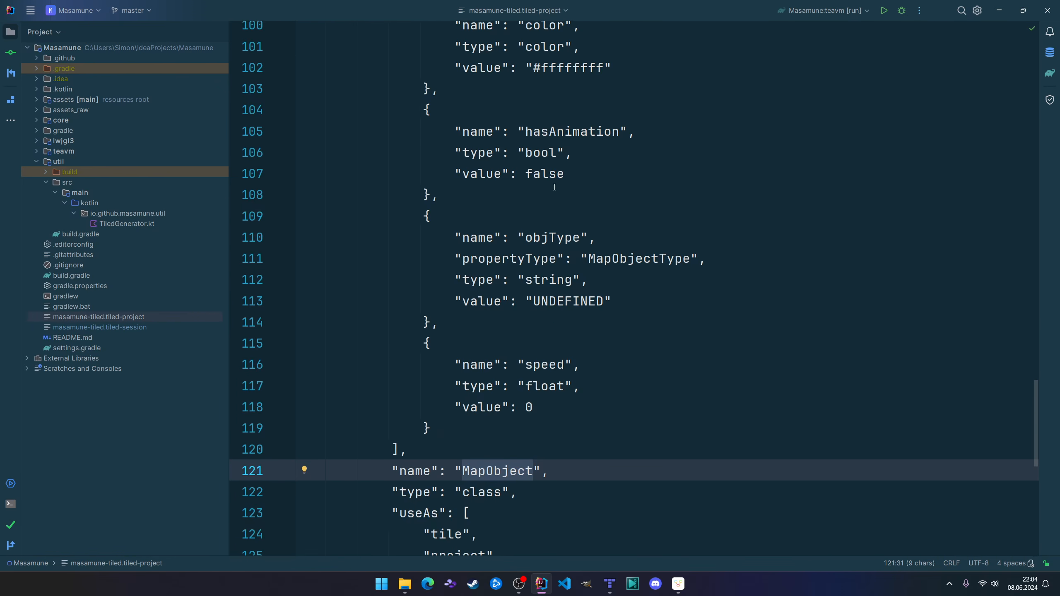
left_click(565, 139)
scroll(641, 230, "up", 5)
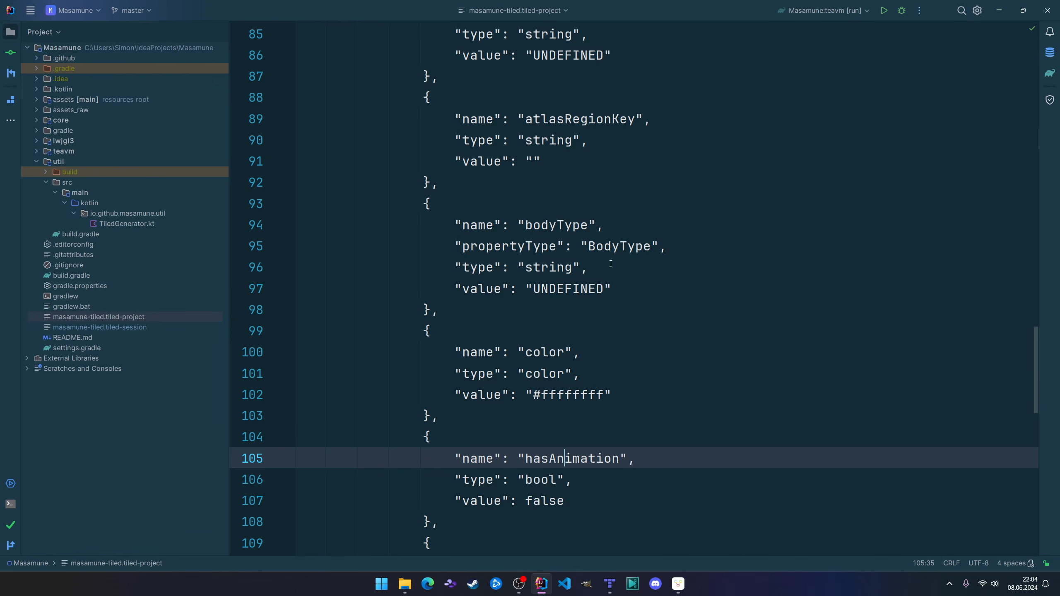
Return to TiledGenerator.kt and mark the TiledMapTile target and the FixtureDefinition to MapObject pair on line 62.
key("ctrl+e")
key("Return")
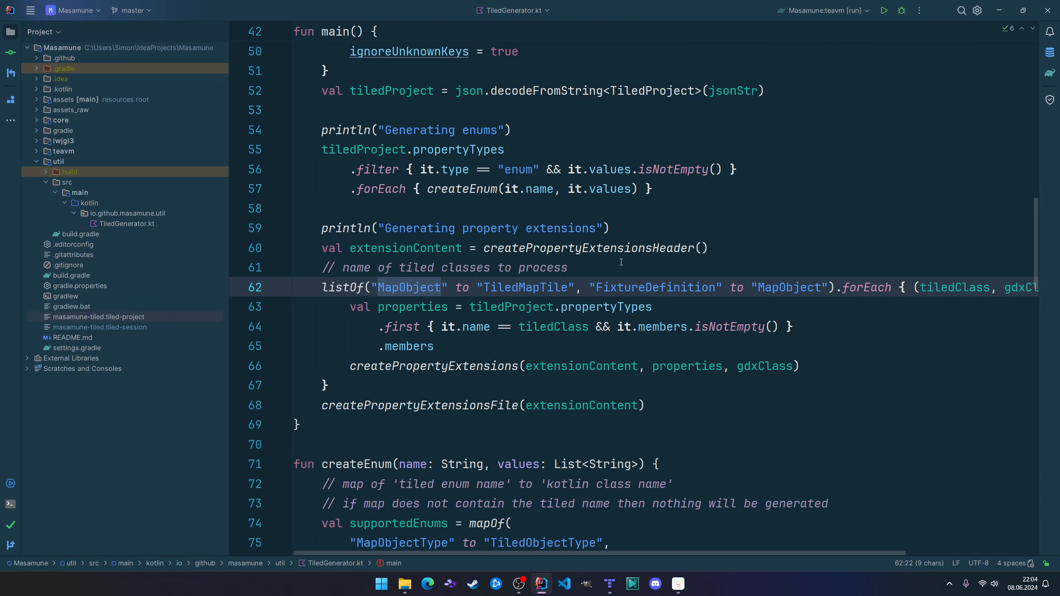
double_click(529, 287)
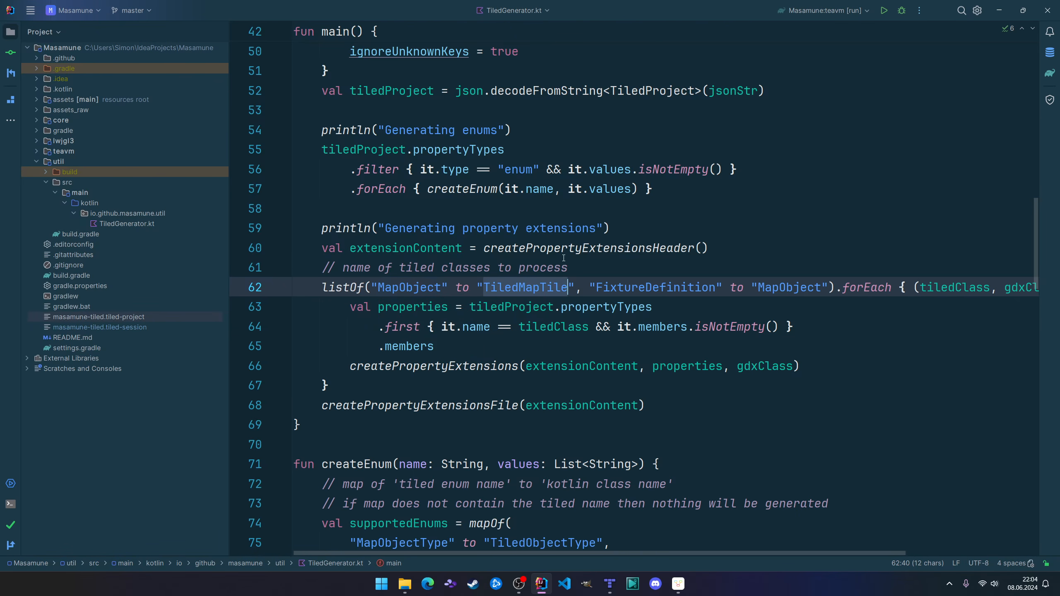
mouse_move(530, 290)
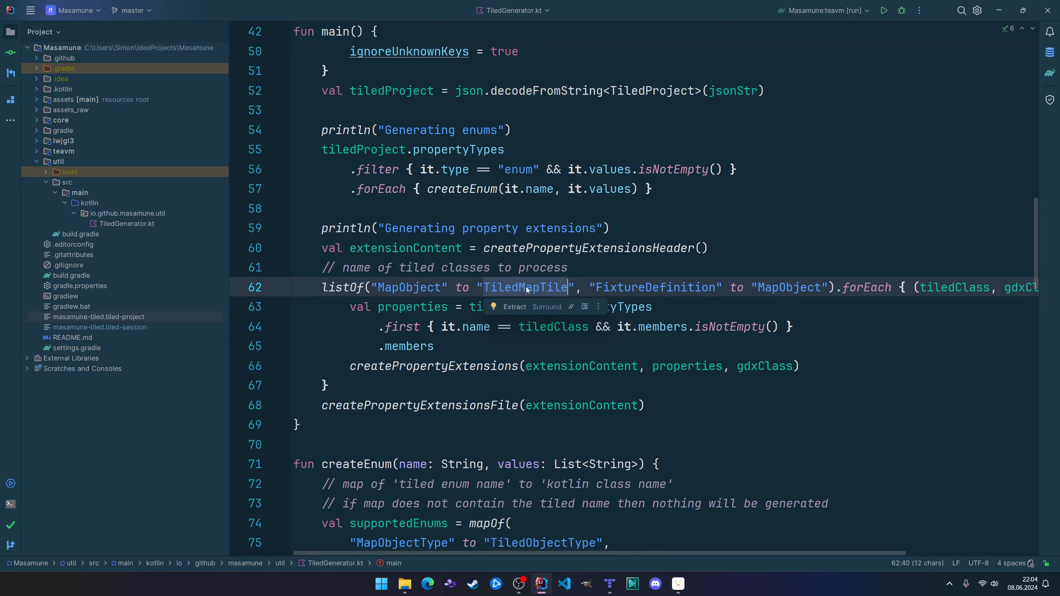
left_click(682, 290)
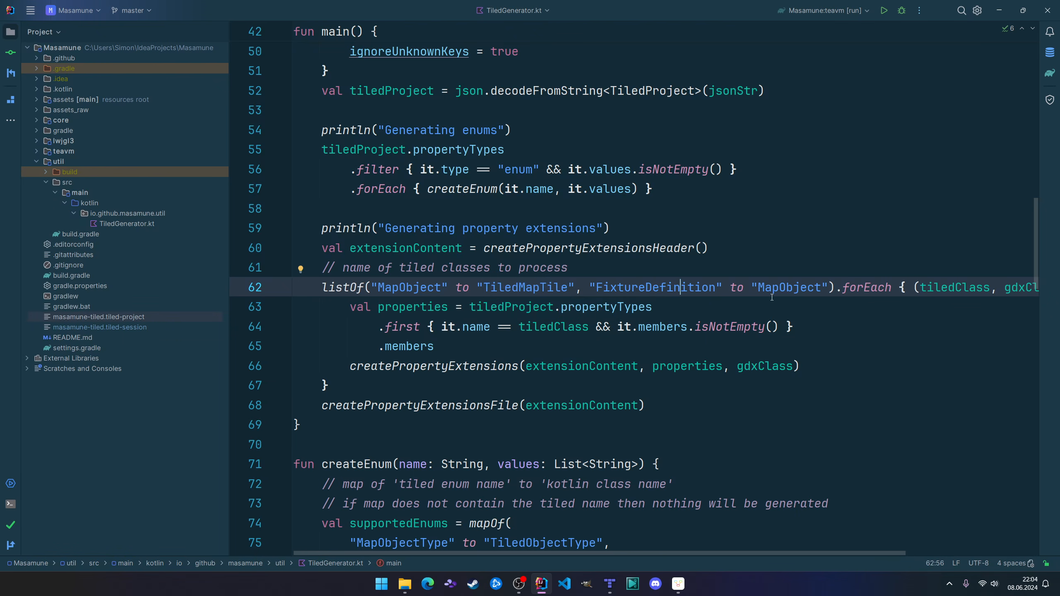
left_click(796, 290)
In the createEnum function, mark its name, the buildString call and the appended package io.github.masamune.tiledmap text.
scroll(635, 289, "down", 7)
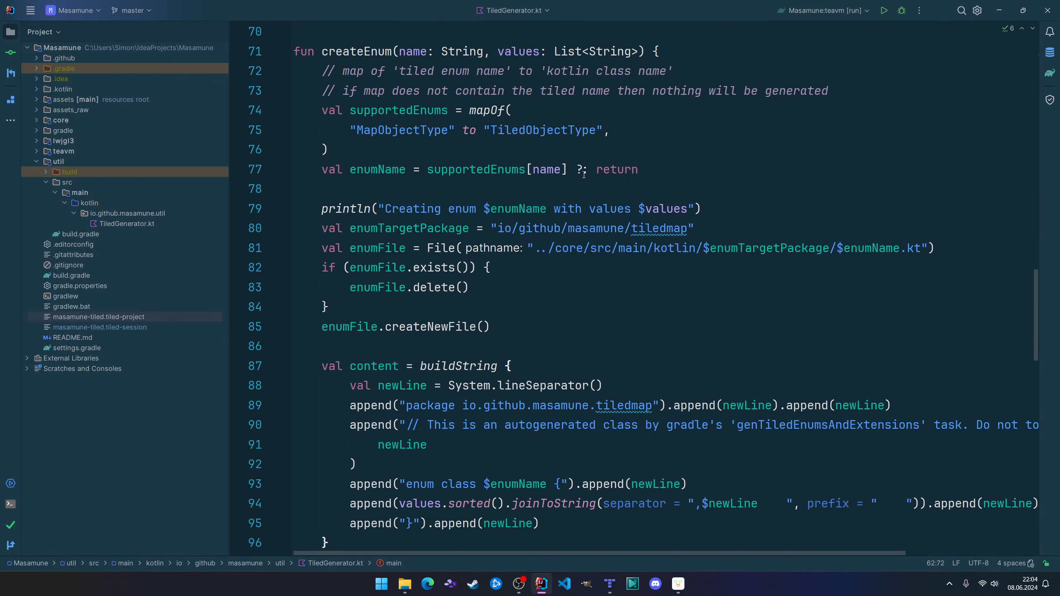
left_click(352, 51)
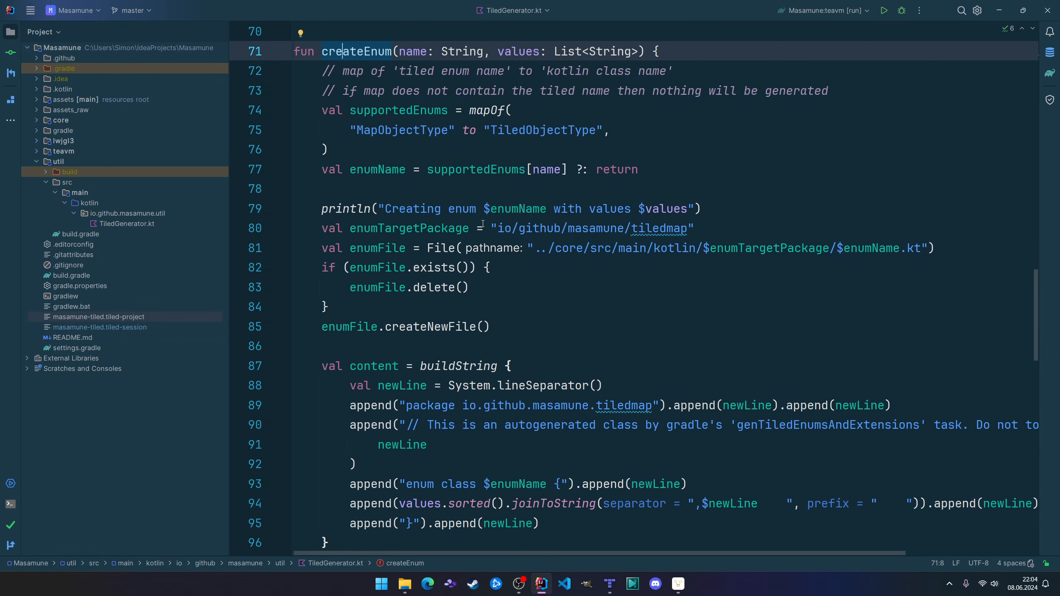
left_click(474, 362)
scroll(470, 293, "down", 3)
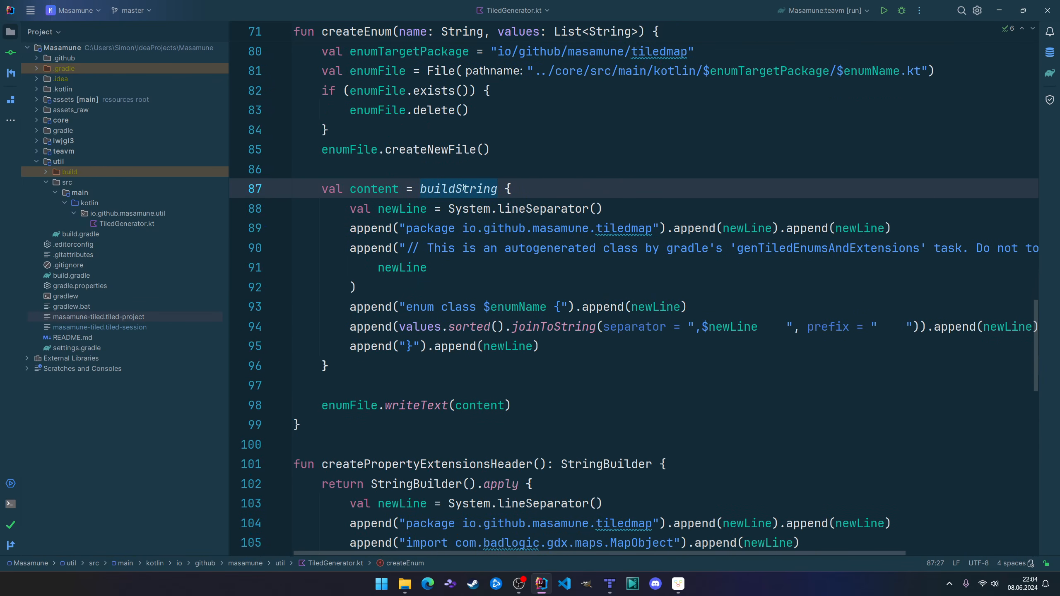
mouse_move(470, 188)
left_click_drag(406, 228, 631, 229)
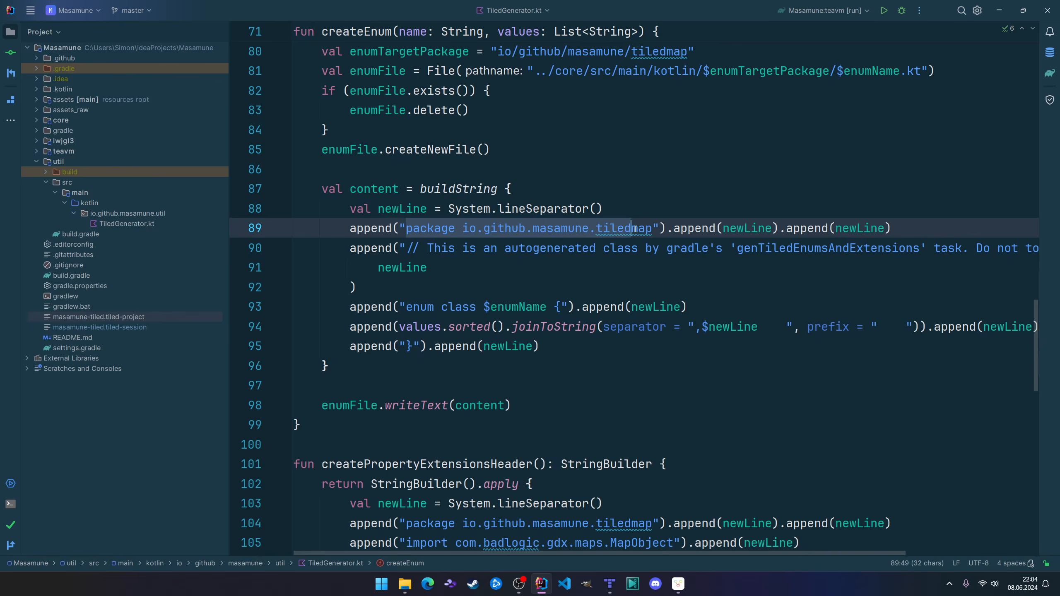
left_click(616, 185)
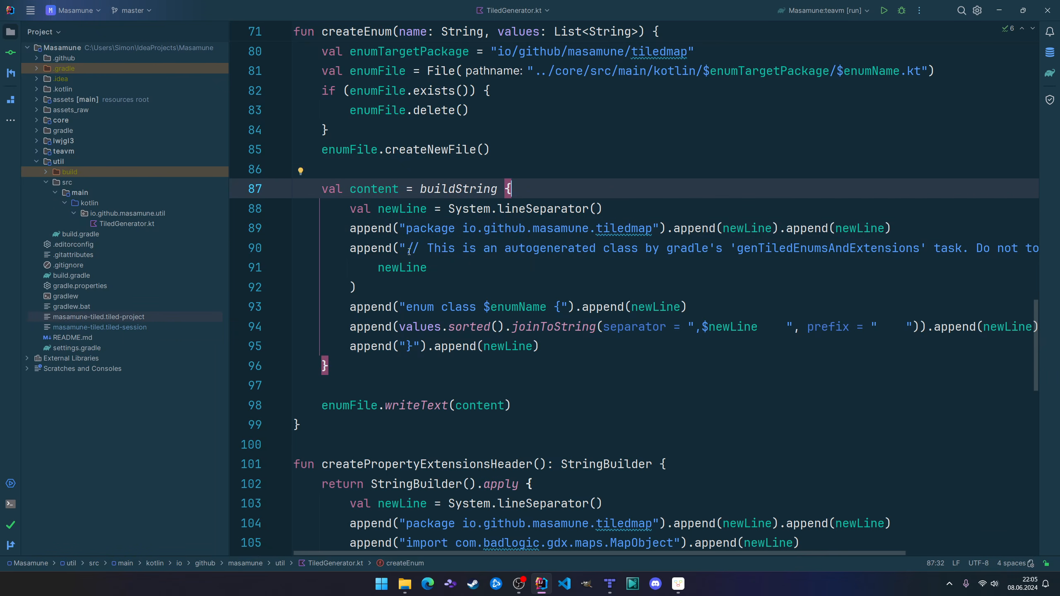
Mark the appended autogenerated-class comment and enum class text in createEnum, plus the enumFile.writeText call on line 98.
left_click_drag(406, 248, 623, 249)
left_click(584, 271)
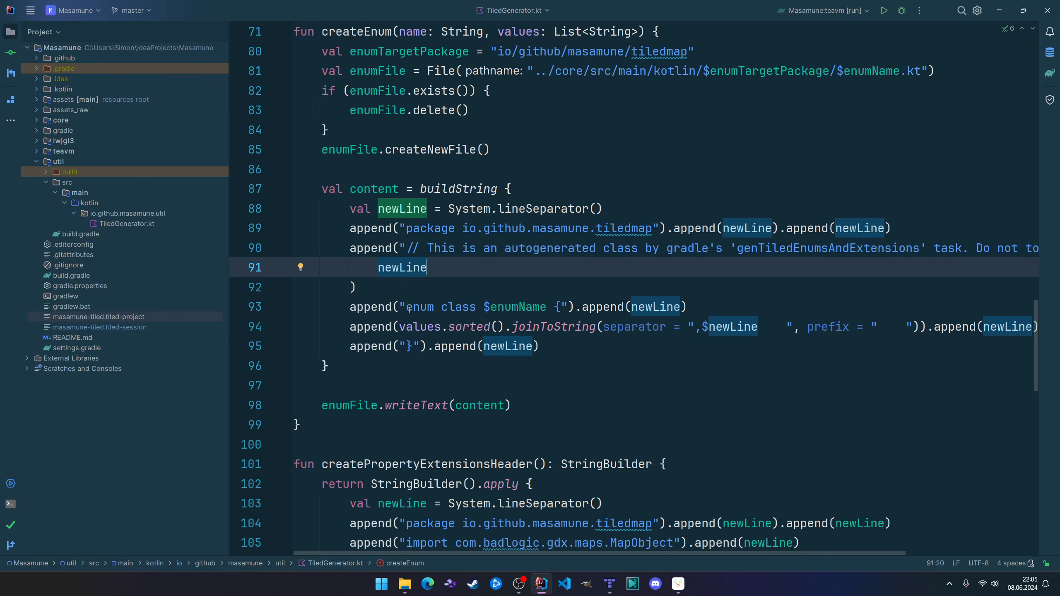
left_click_drag(407, 310, 471, 310)
left_click(502, 273)
left_click(358, 403)
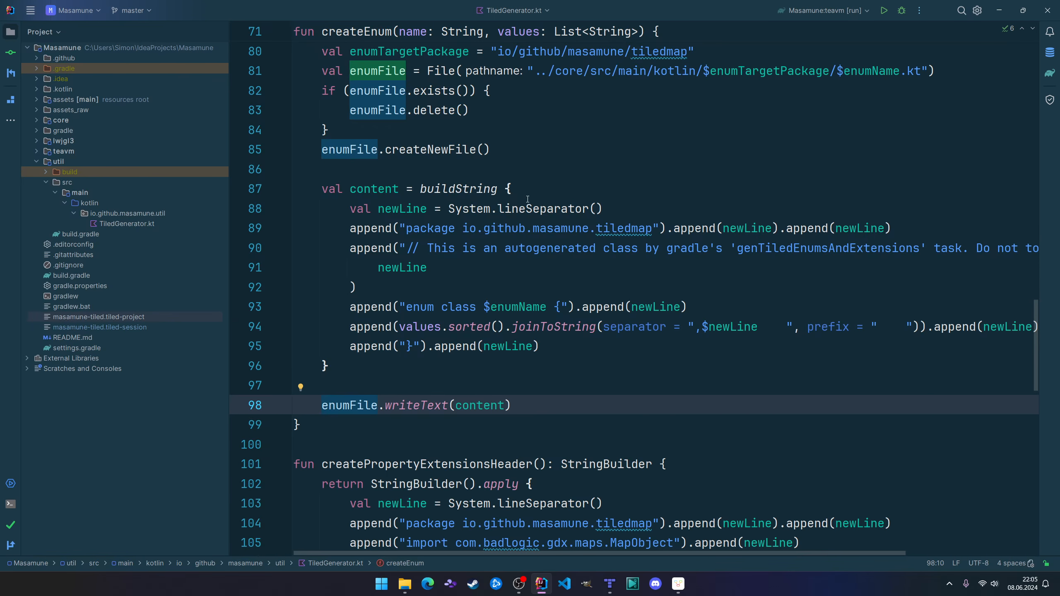
Select TiledObjectType in the supportedEnums map on line 75 and open the generated class of that name.
scroll(587, 210, "up", 4)
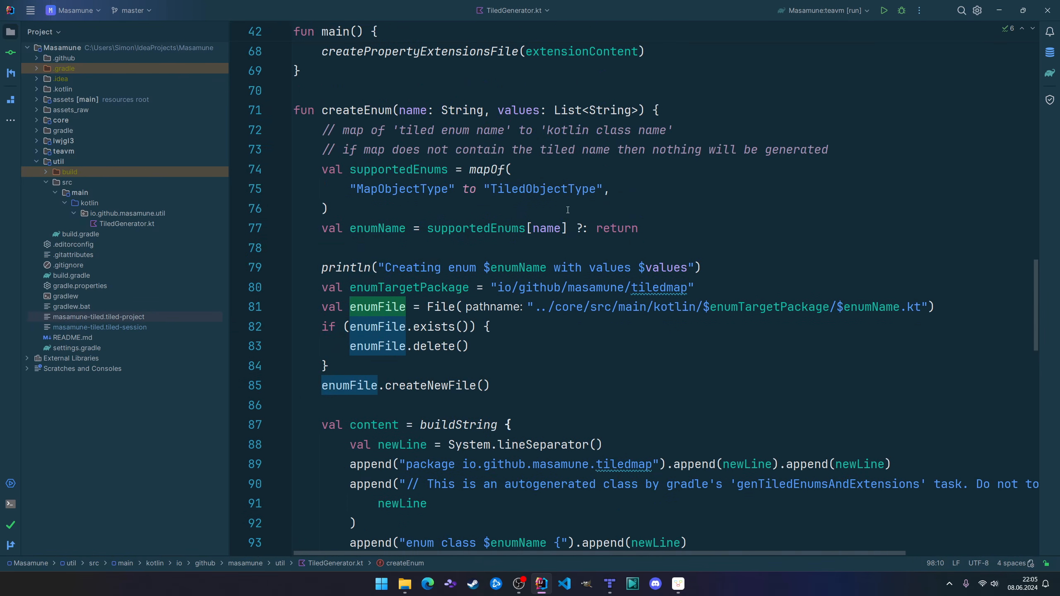
double_click(550, 191)
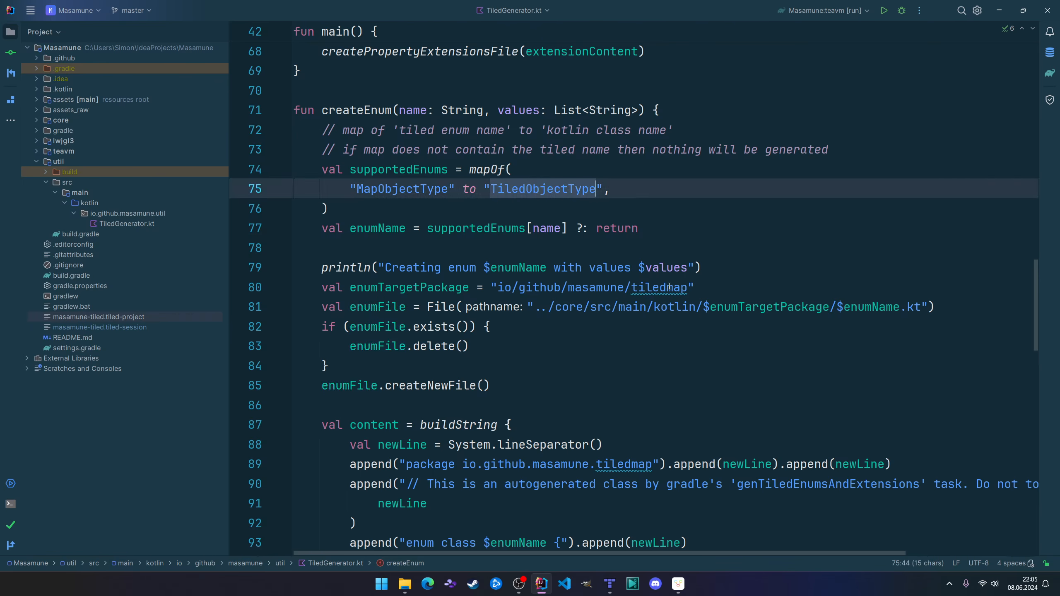
key("ctrl+n")
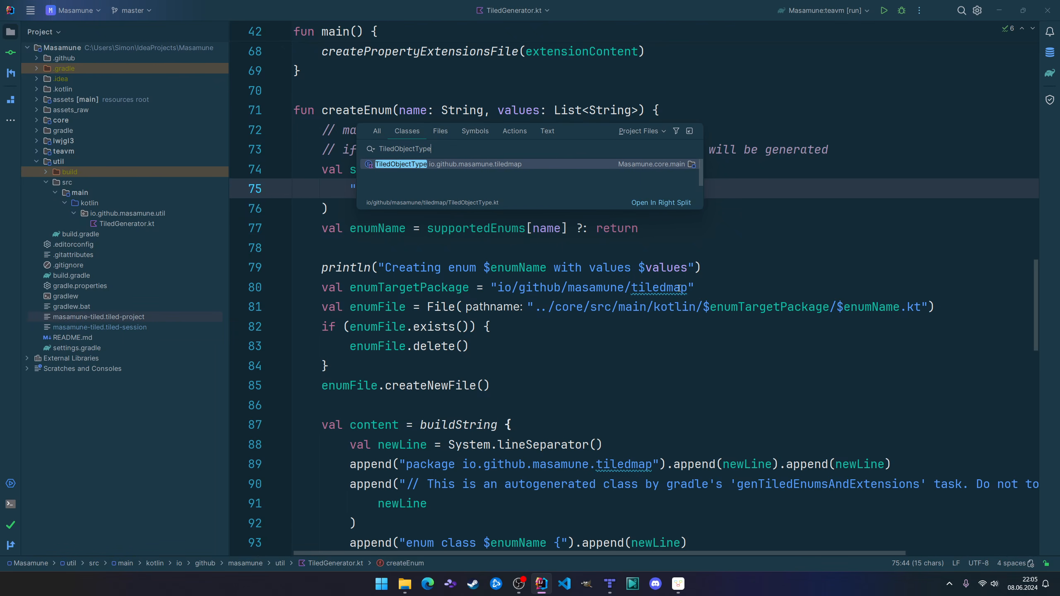
key("Return")
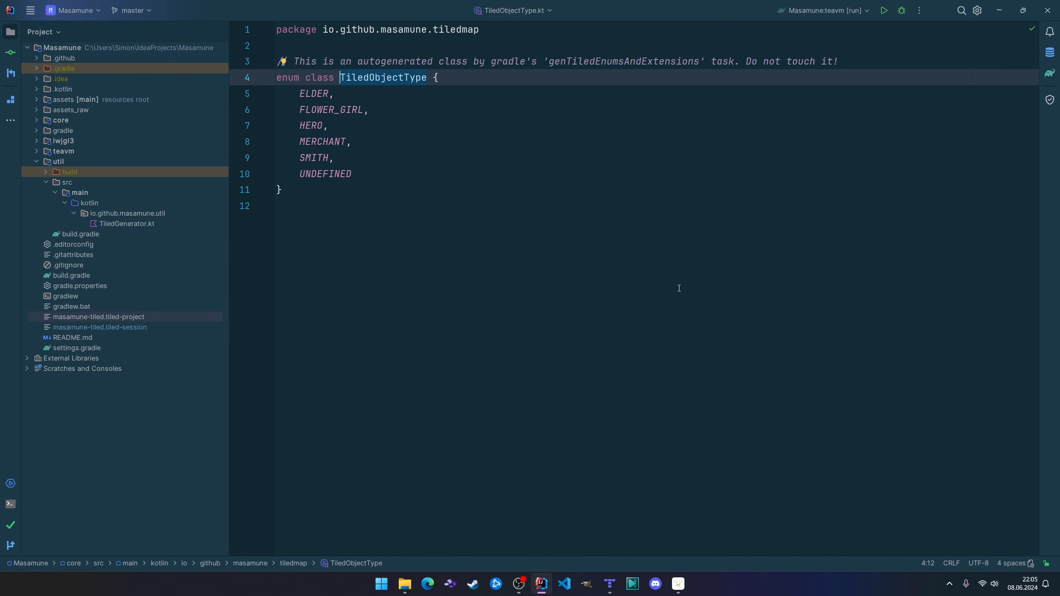
scroll(500, 218, "up", 4, "ctrl")
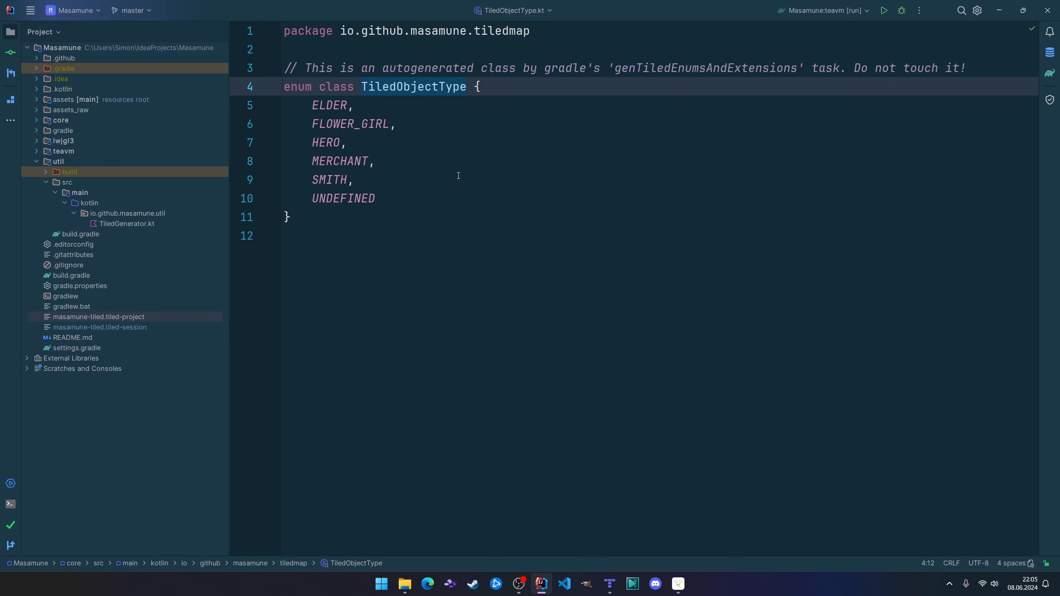
Return to TiledGenerator.kt and show the createPropertyExtensionsHeader and createPropertyExtensionsFile functions below createEnum.
key("ctrl+e")
key("Return")
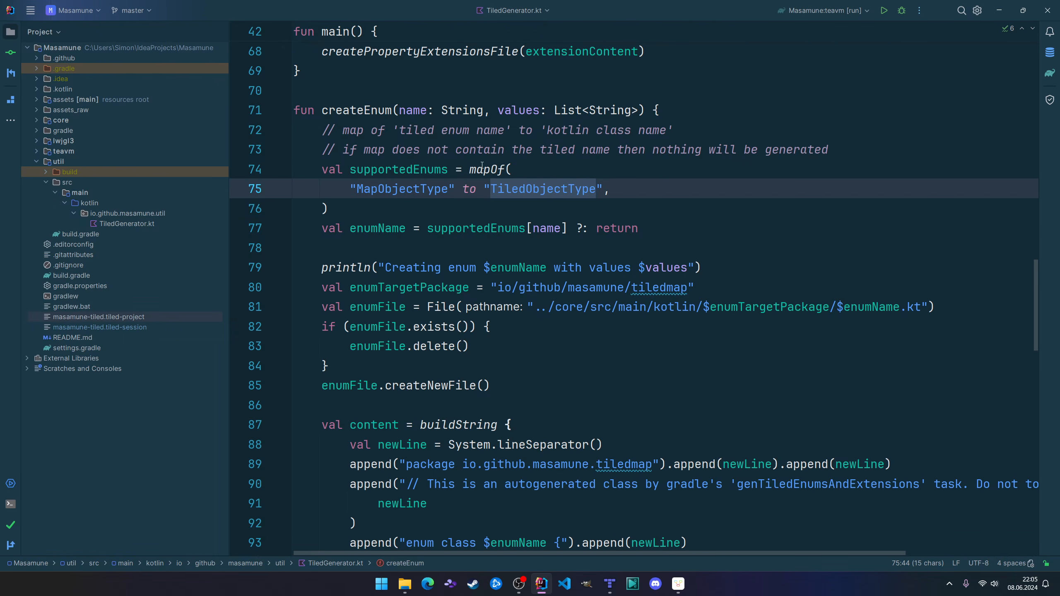
scroll(501, 432, "down", 1)
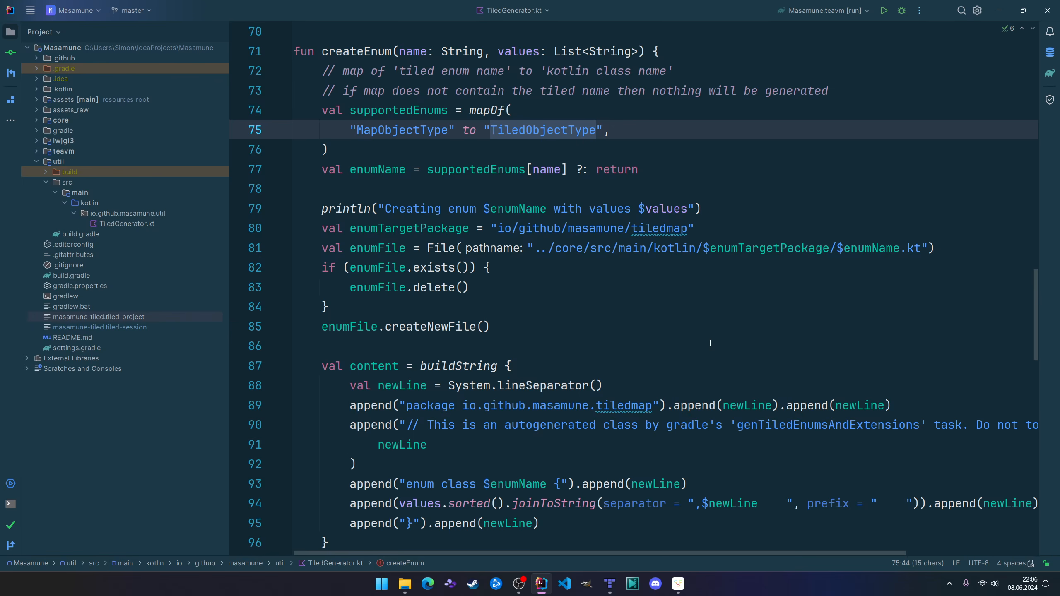
scroll(510, 337, "down", 8)
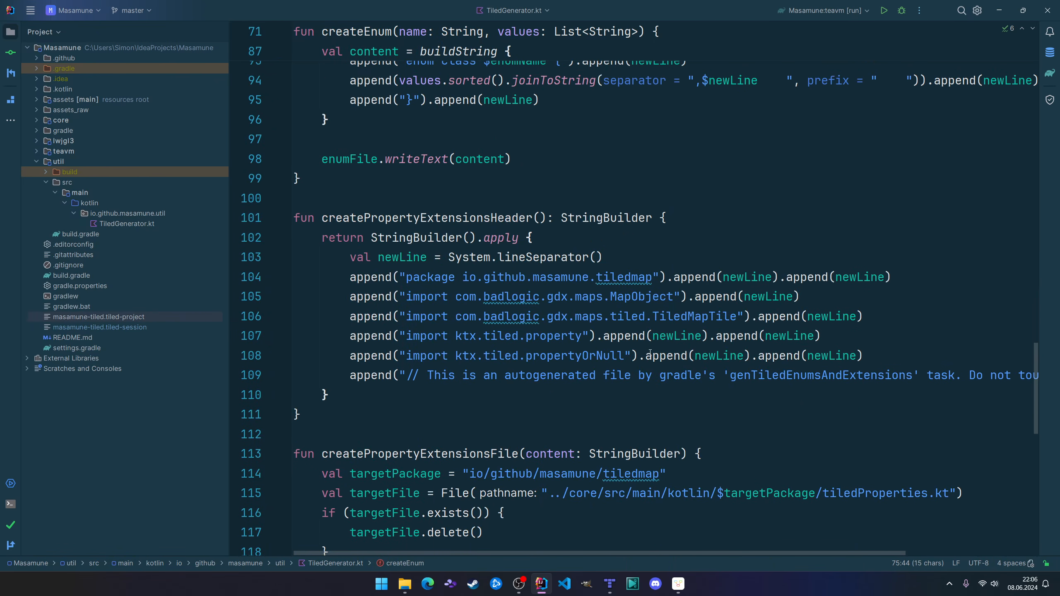
mouse_move(650, 353)
scroll(625, 280, "down", 3)
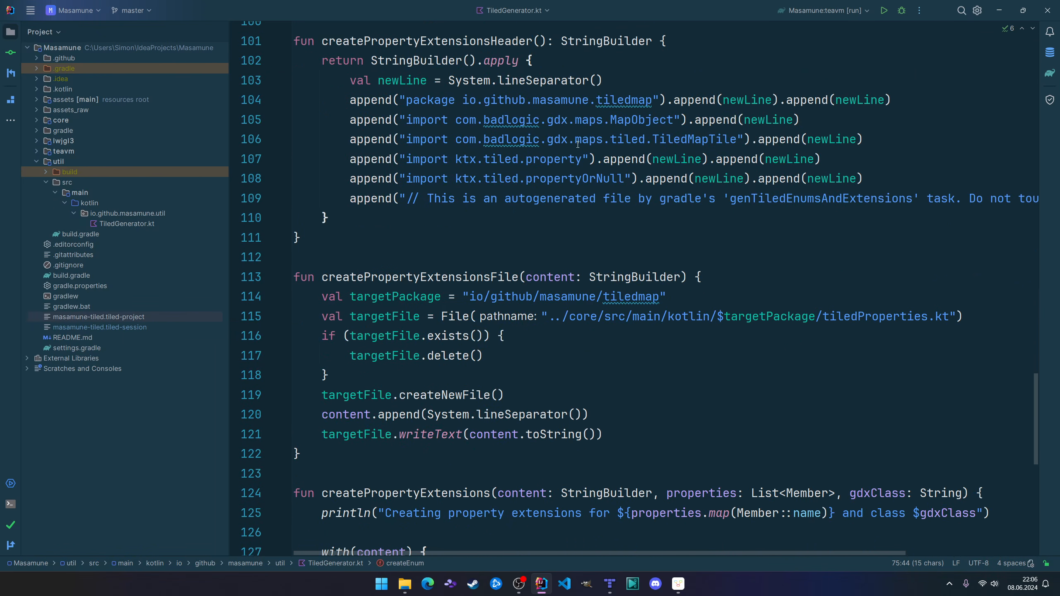
Locate TiledObjectType.kt in the project tree, open tiledProperties.kt beside it and highlight the autogenerated-file comment on line 9.
key("ctrl+e")
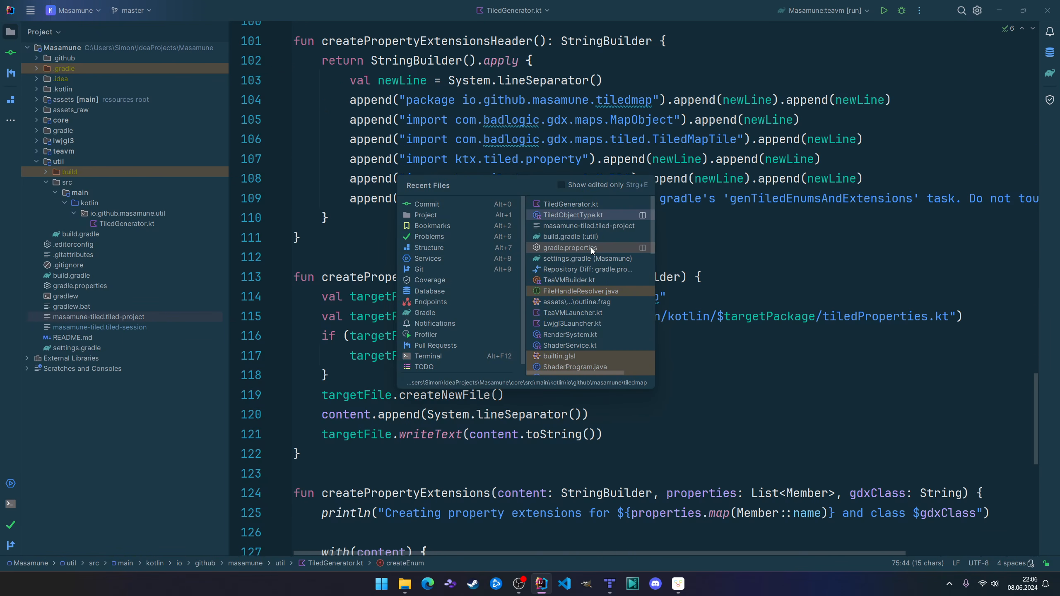
key("Return")
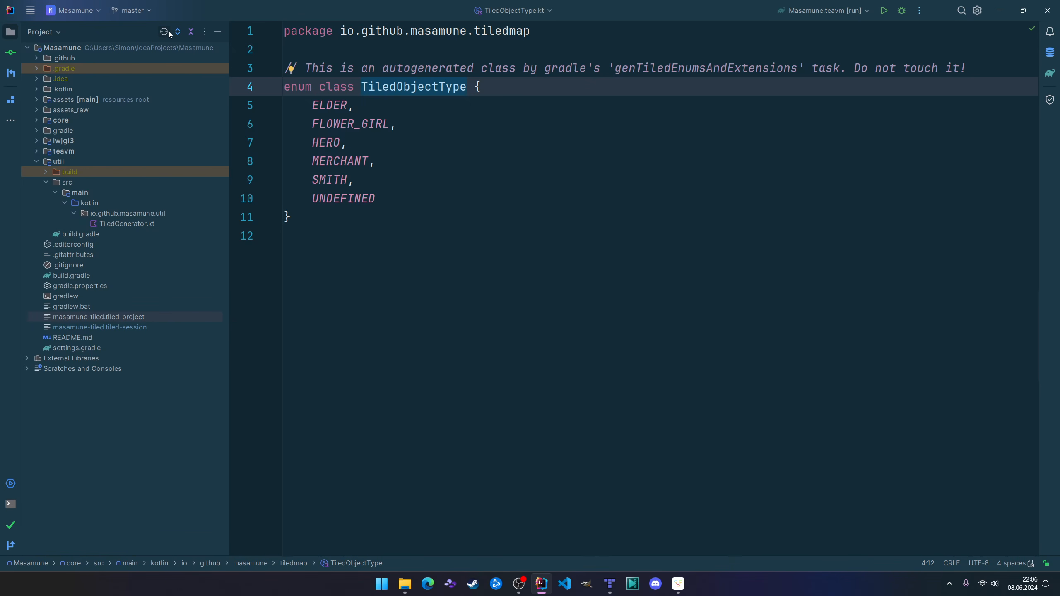
left_click(164, 32)
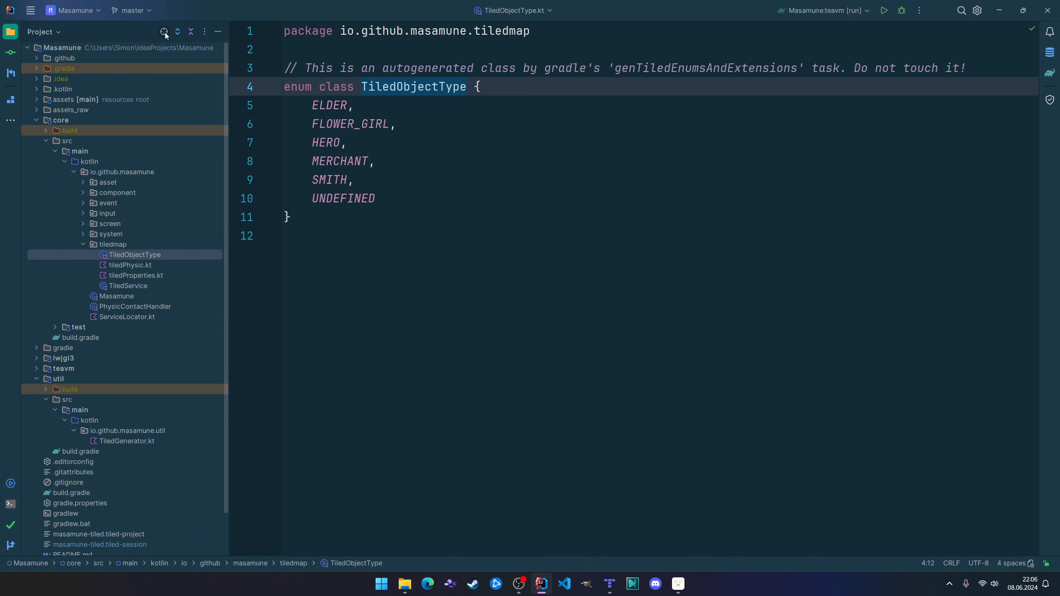
double_click(146, 277)
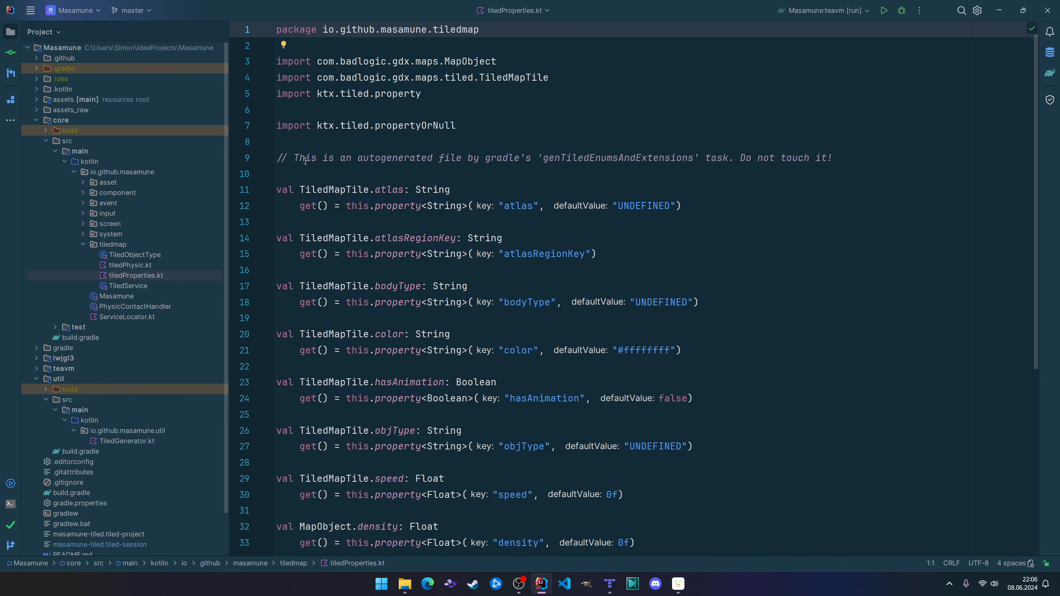
left_click_drag(295, 159, 554, 155)
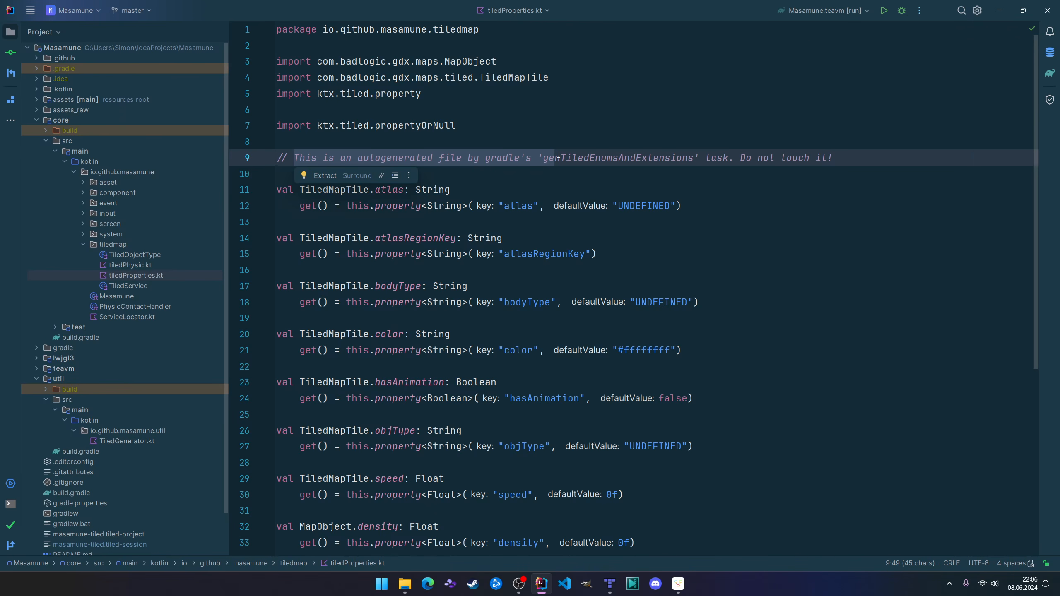
Clear the comment selection on line 9 and highlight TiledMapTile in the atlas extension property on line 11.
left_click(559, 157)
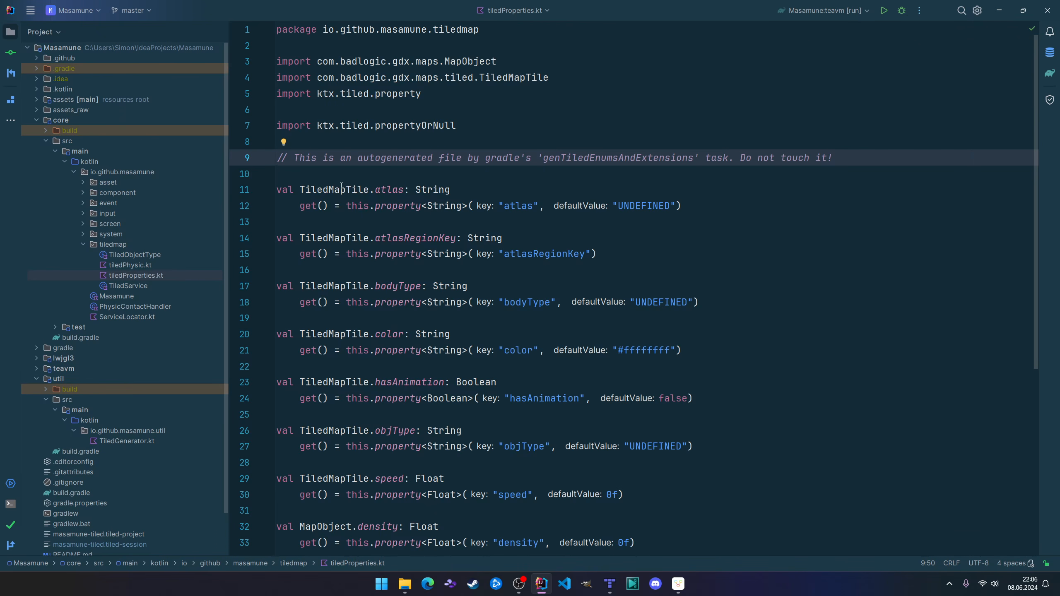
left_click(354, 193)
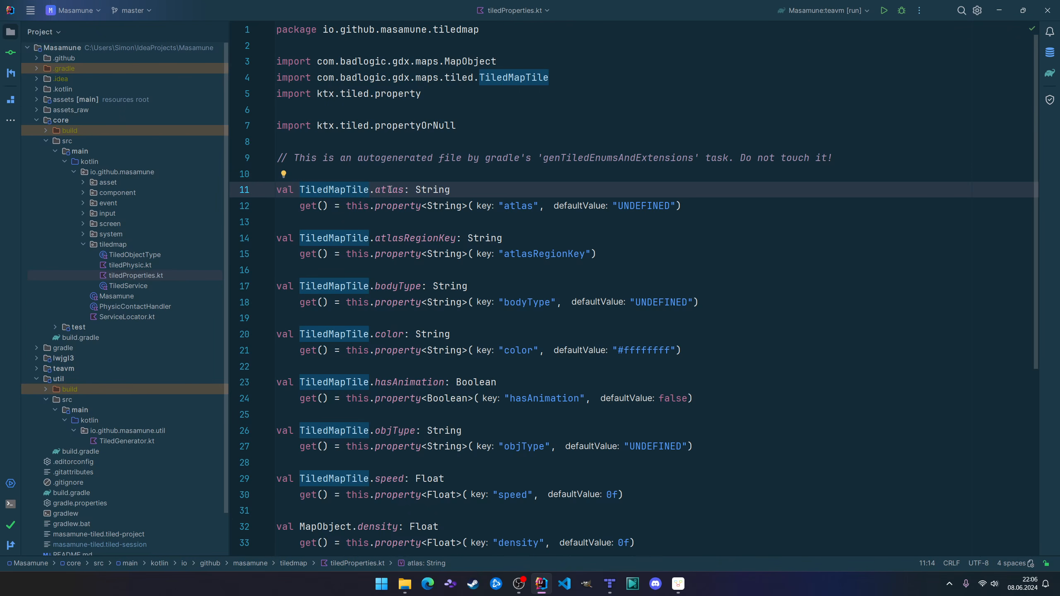
mouse_move(390, 185)
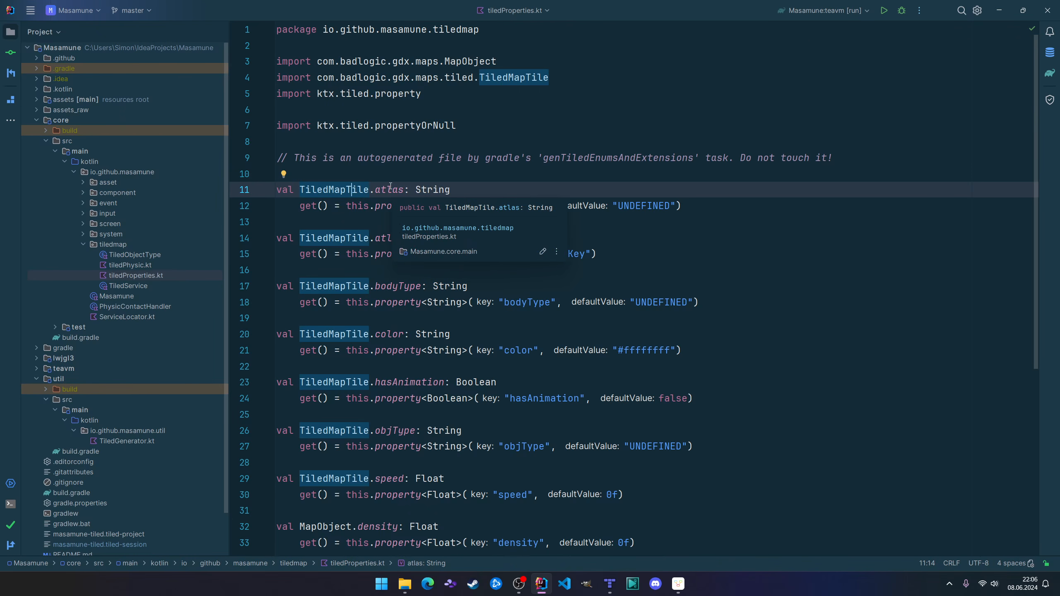
Switch to Tiled, open the Custom Types Editor and show the members of the MapObject class.
left_click(610, 584)
left_click(72, 17)
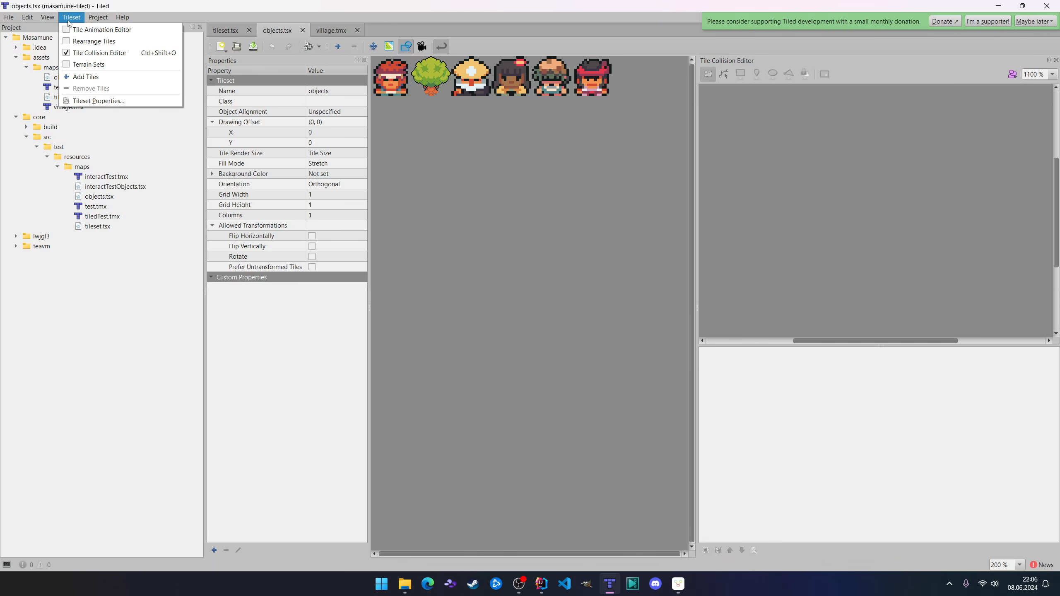
left_click(69, 53)
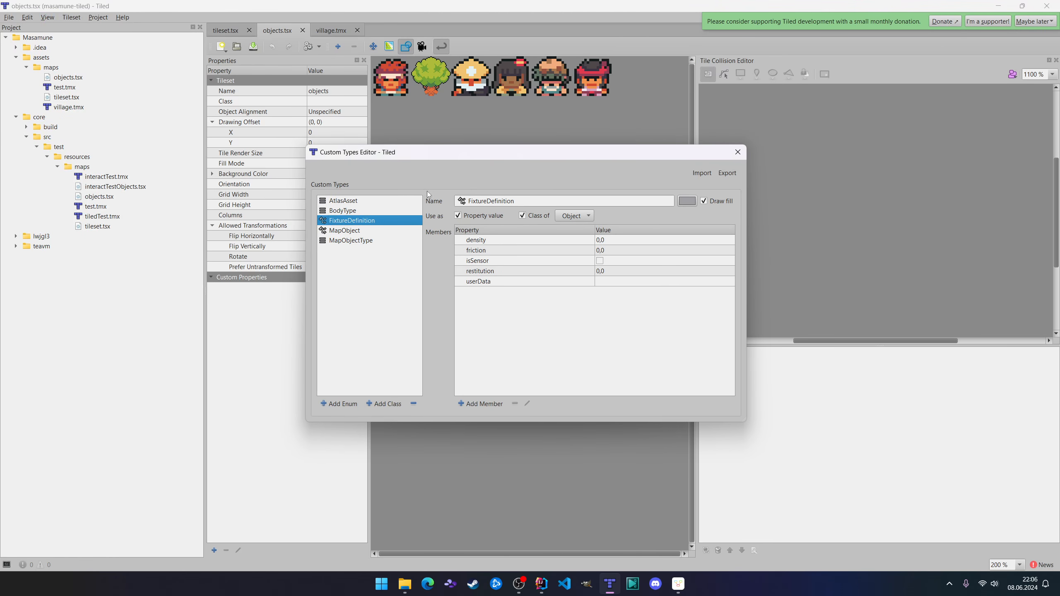
left_click(362, 231)
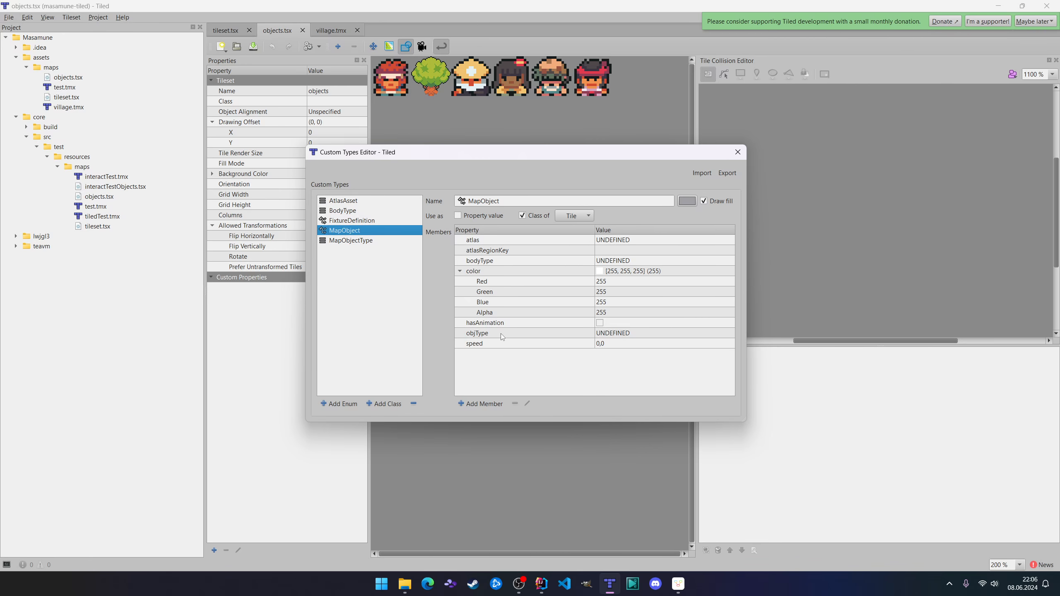
Return to tiledProperties.kt in IntelliJ IDEA and examine the TiledMapTile and MapObject extension properties through userData.
key("alt+Tab")
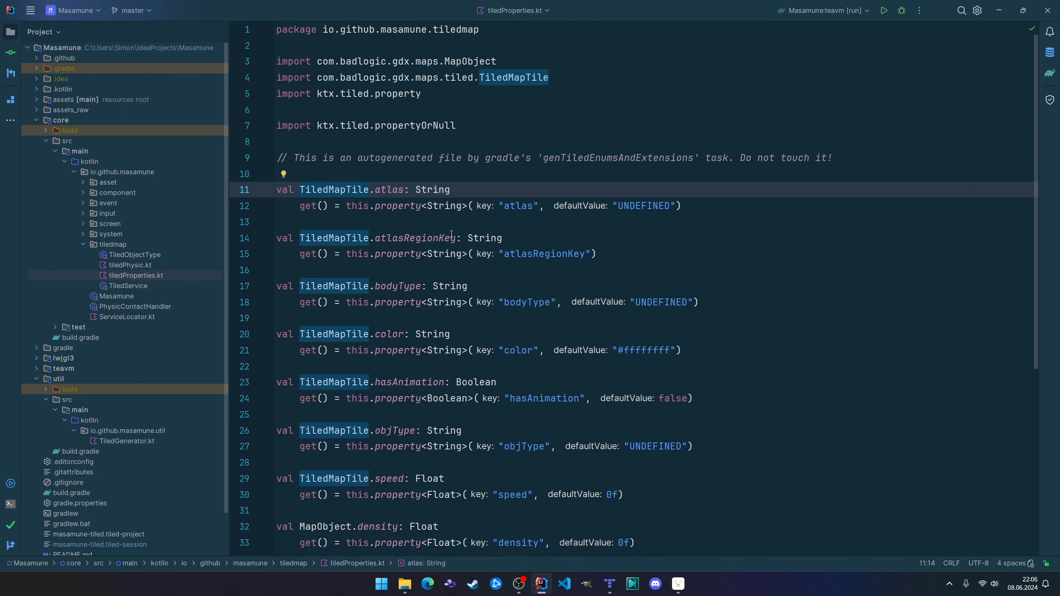
scroll(399, 187, "down", 2)
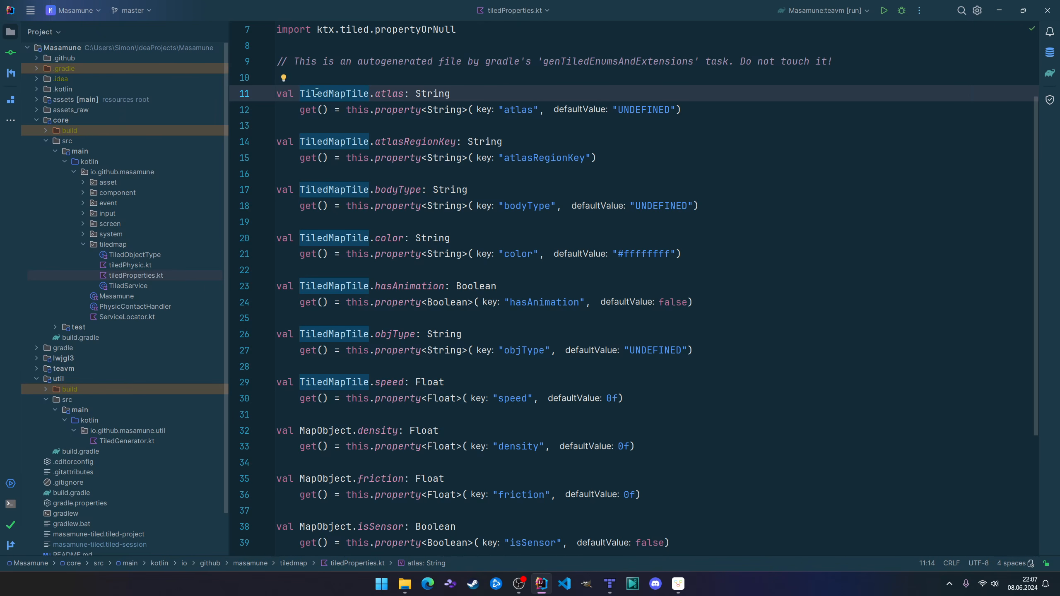
scroll(399, 377, "down", 4)
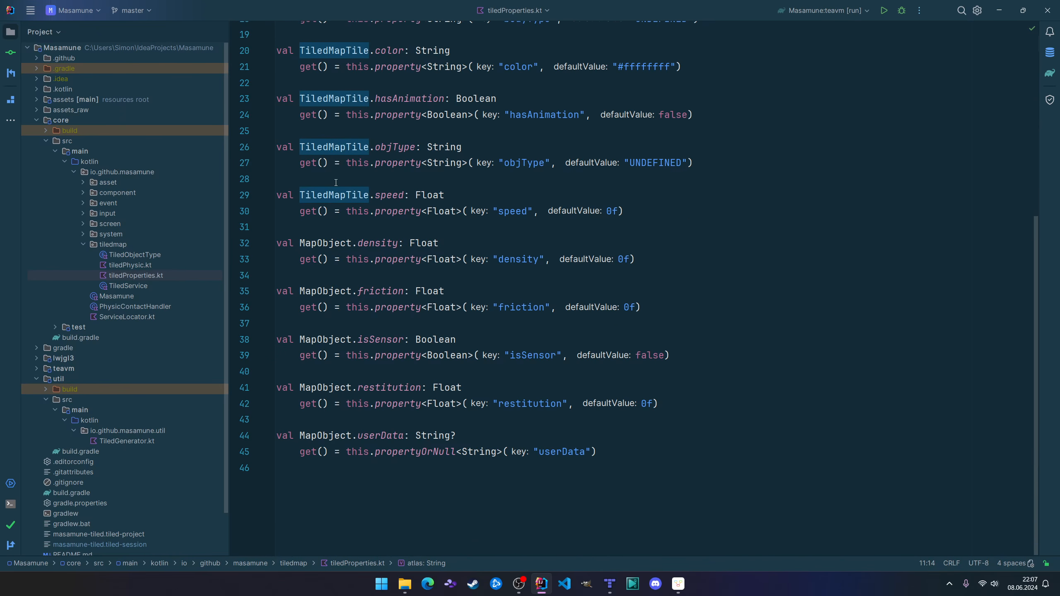